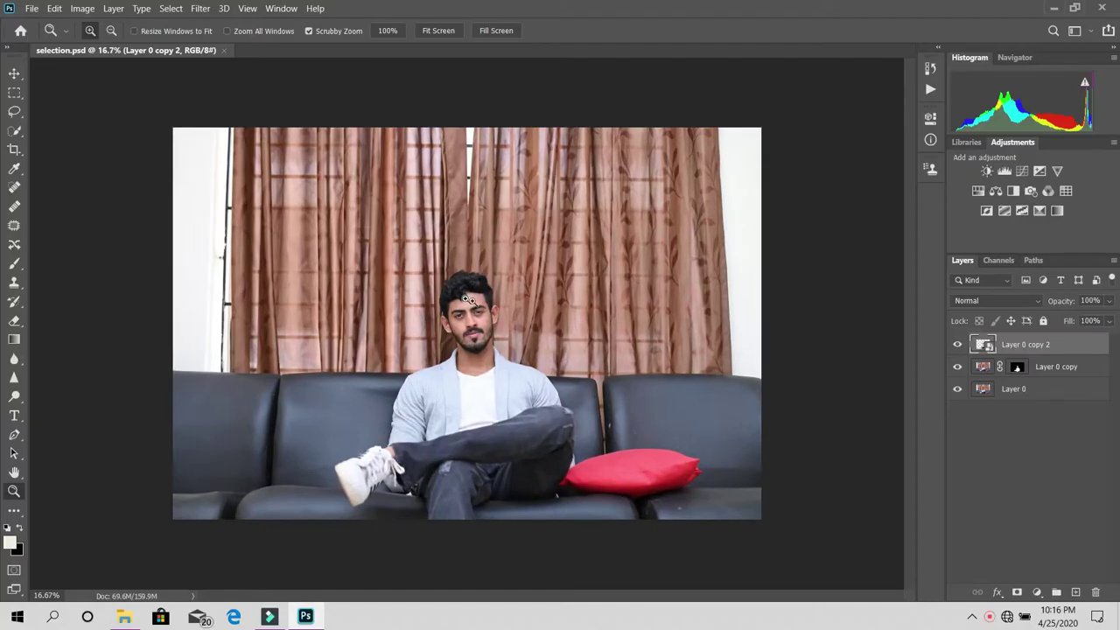
- Hide Layer 0 and Layer 0 copy, then open three-assorted-throw-pillows-on-couch-1362385.jpg from Downloads
key("ctrl+0")
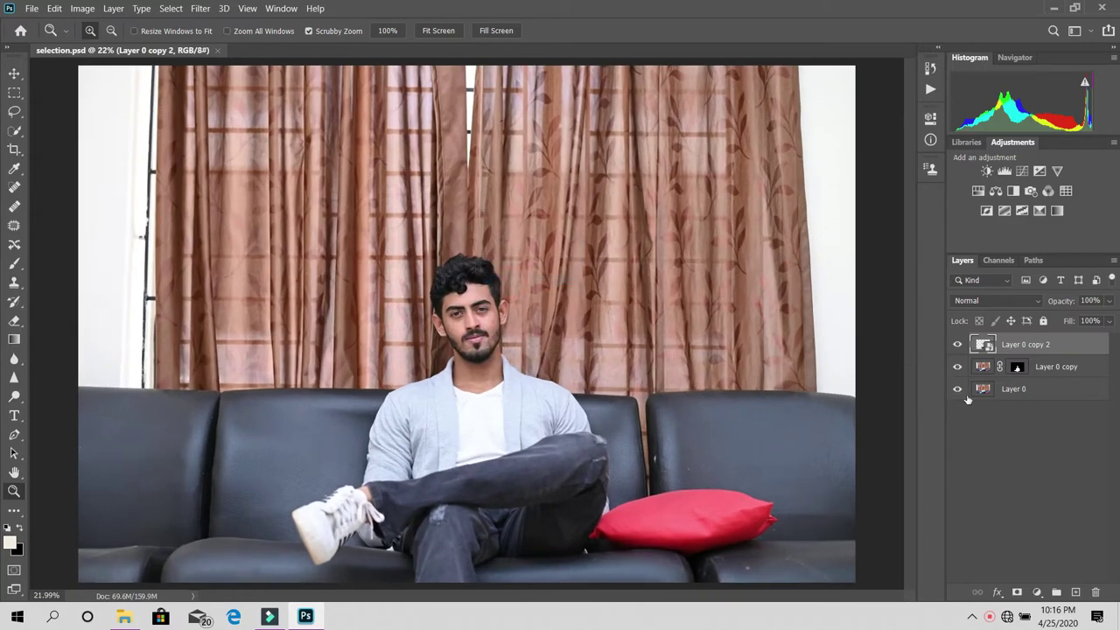
left_click_drag(957, 389, 957, 367)
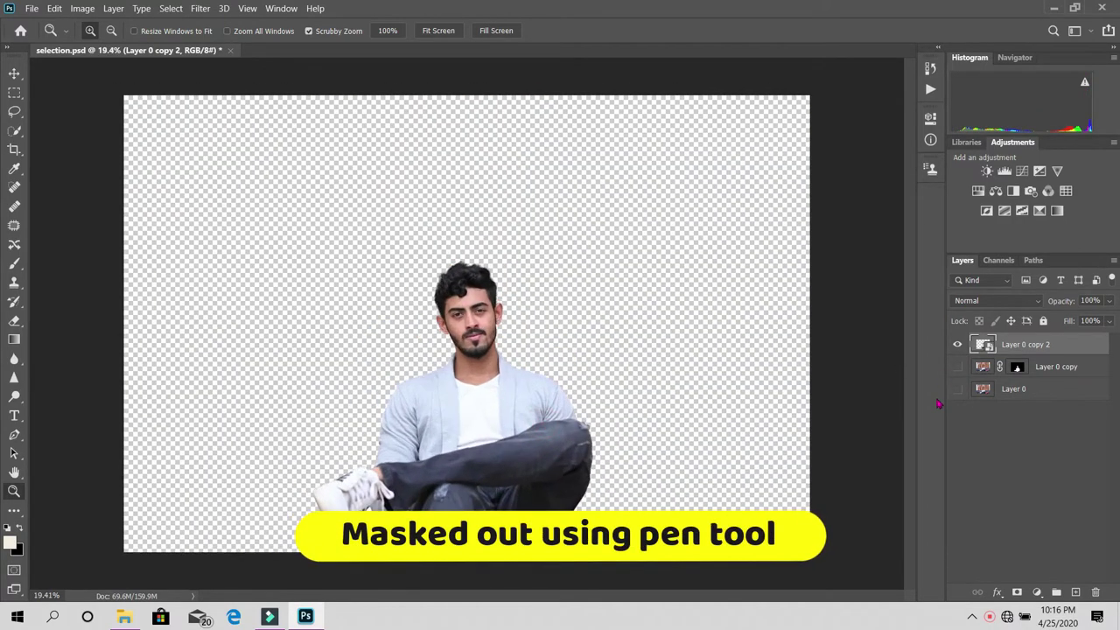
left_click(957, 389)
left_click(957, 388)
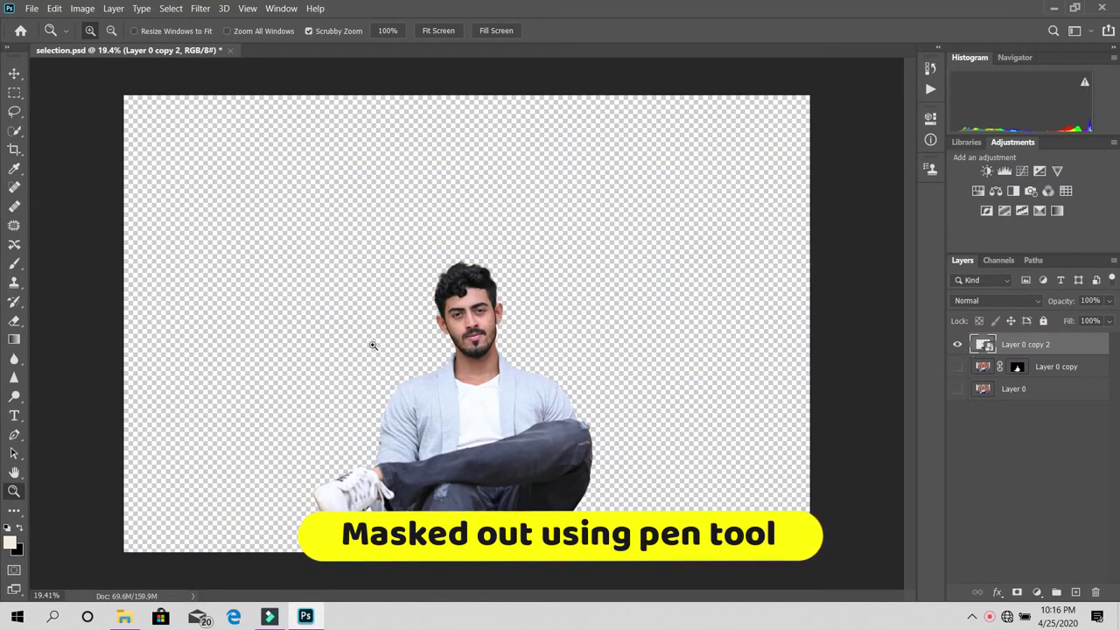
left_click(125, 617)
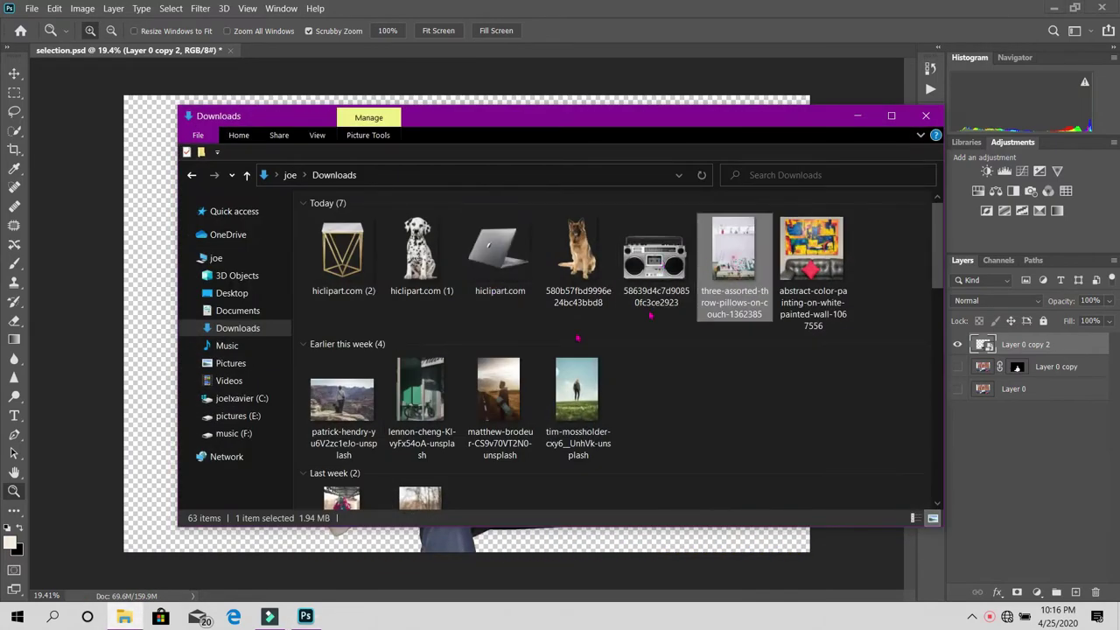
left_click_drag(733, 258, 285, 53)
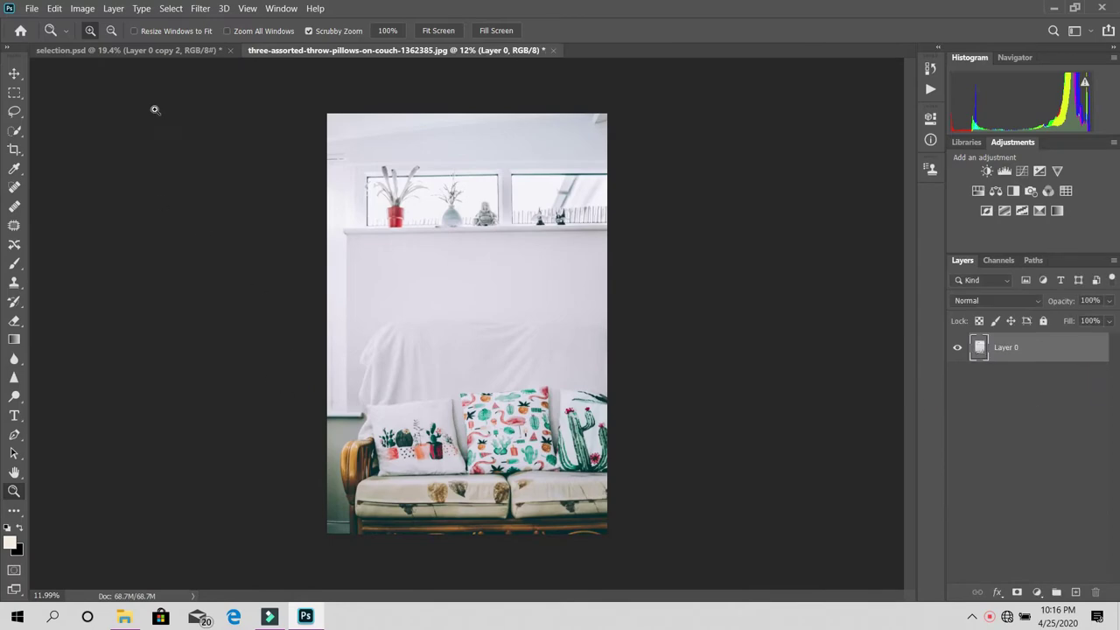
- Carry the man cutout from selection.psd into the couch photo with the Move tool
left_click(165, 50)
left_click(14, 73)
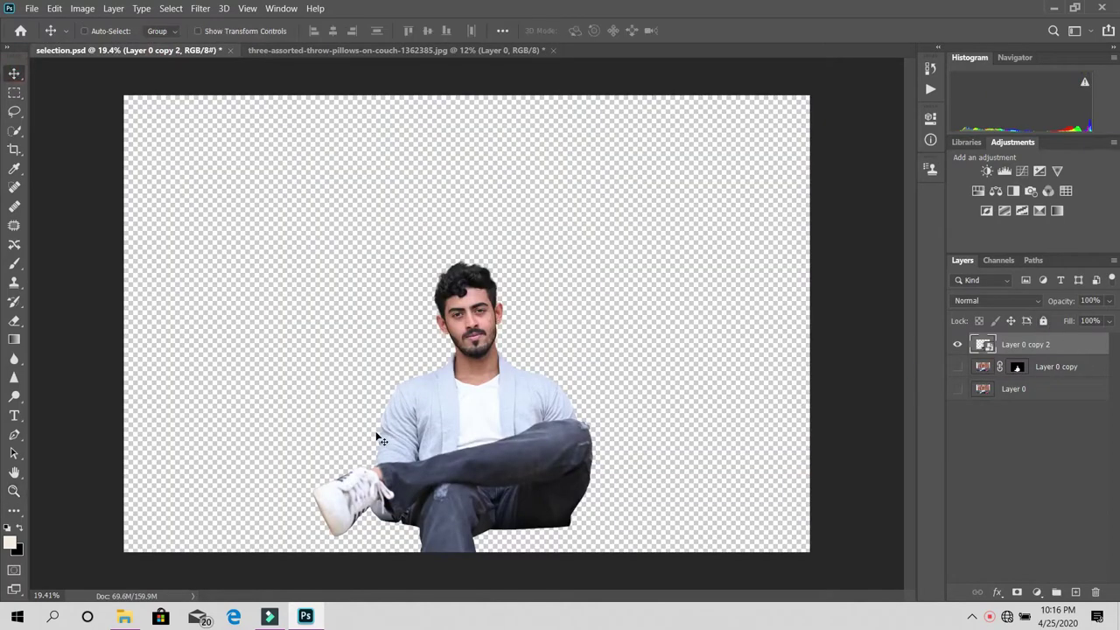
left_click_drag(481, 473, 480, 446)
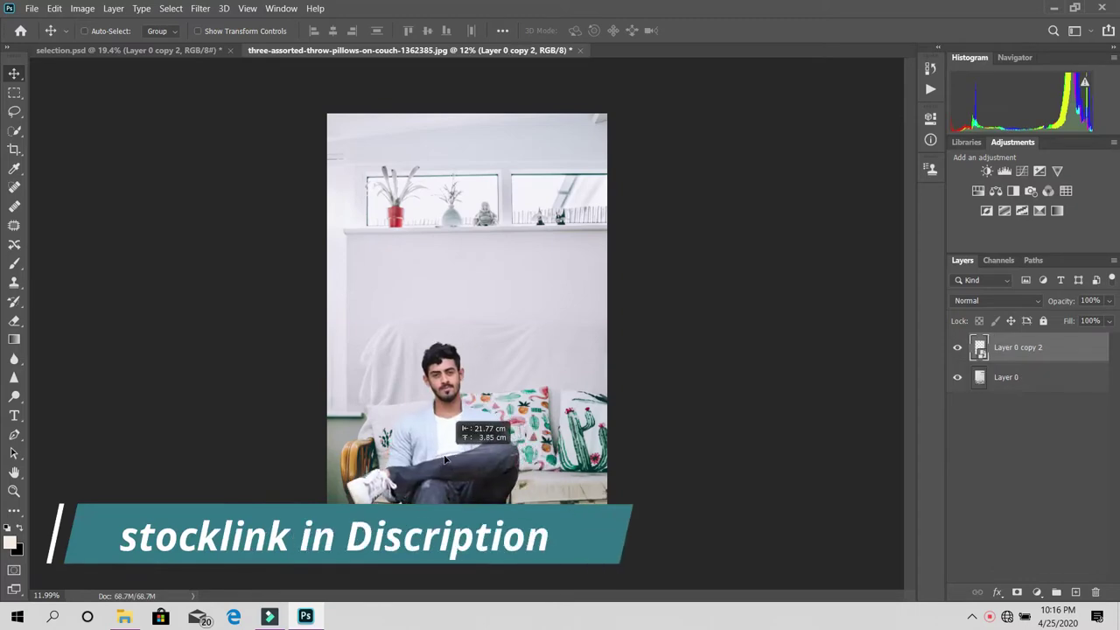
left_click_drag(481, 446, 455, 437)
- Zoom in and line the man up sitting on the couch seat
key("z")
mouse_move(428, 472)
left_mouse_down()
mouse_move(457, 418)
mouse_move(443, 378)
mouse_move(457, 336)
left_mouse_up()
key("v")
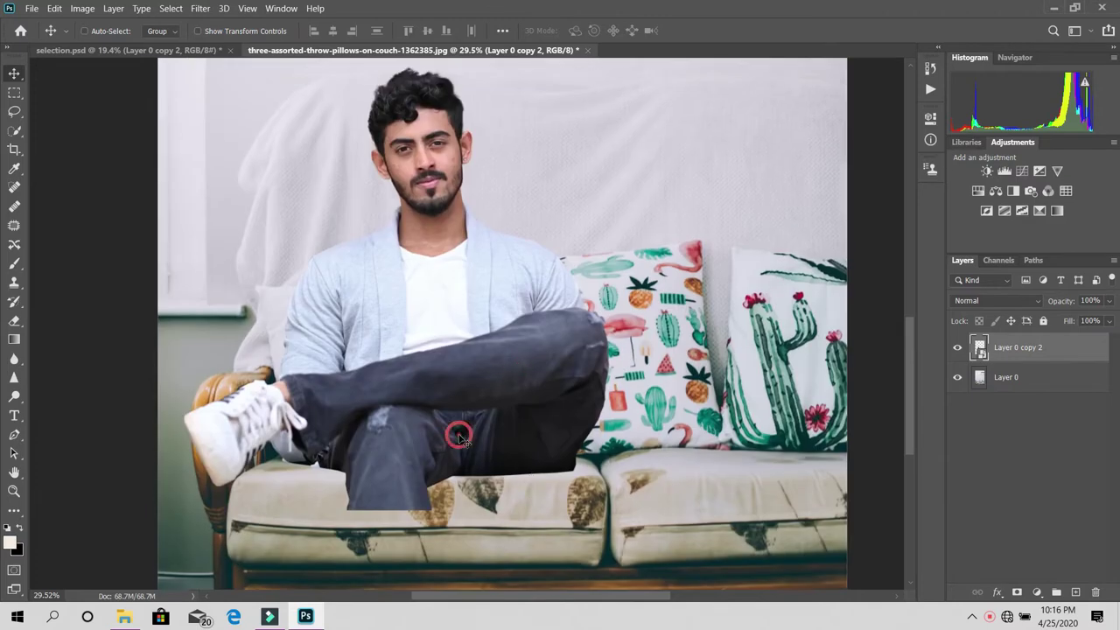
mouse_move(455, 430)
left_mouse_down()
mouse_move(477, 475)
mouse_move(469, 432)
mouse_move(490, 442)
left_mouse_up()
key("z")
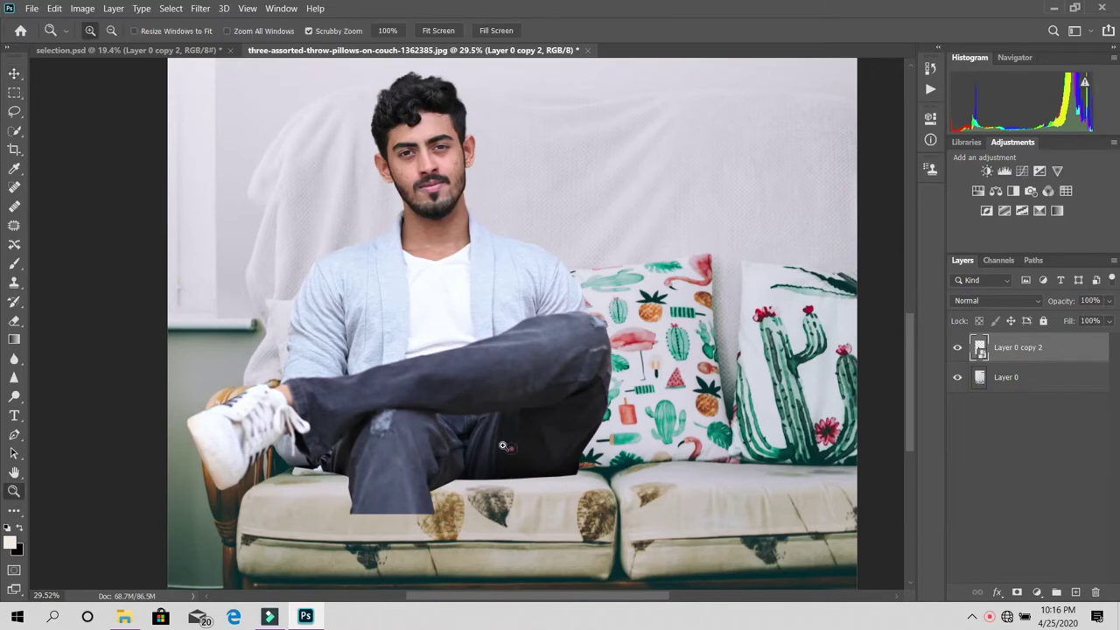
scroll(503, 446, "down", 3)
scroll(680, 425, "down", 2)
- Crop the bottom of the couch photo up toward the man's legs
key("c")
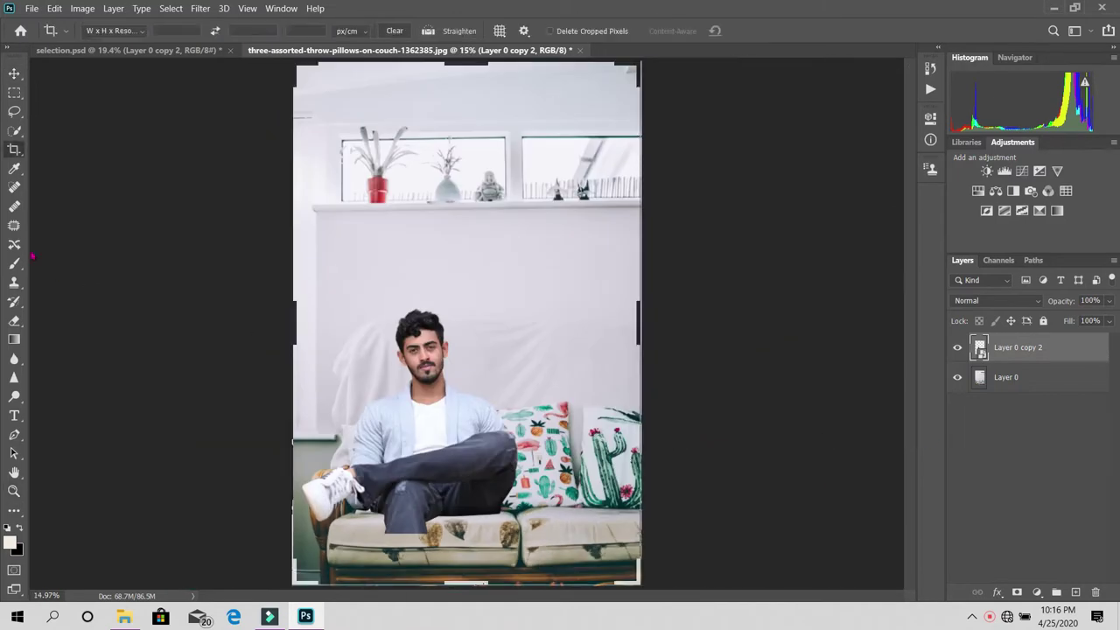
left_click(517, 377)
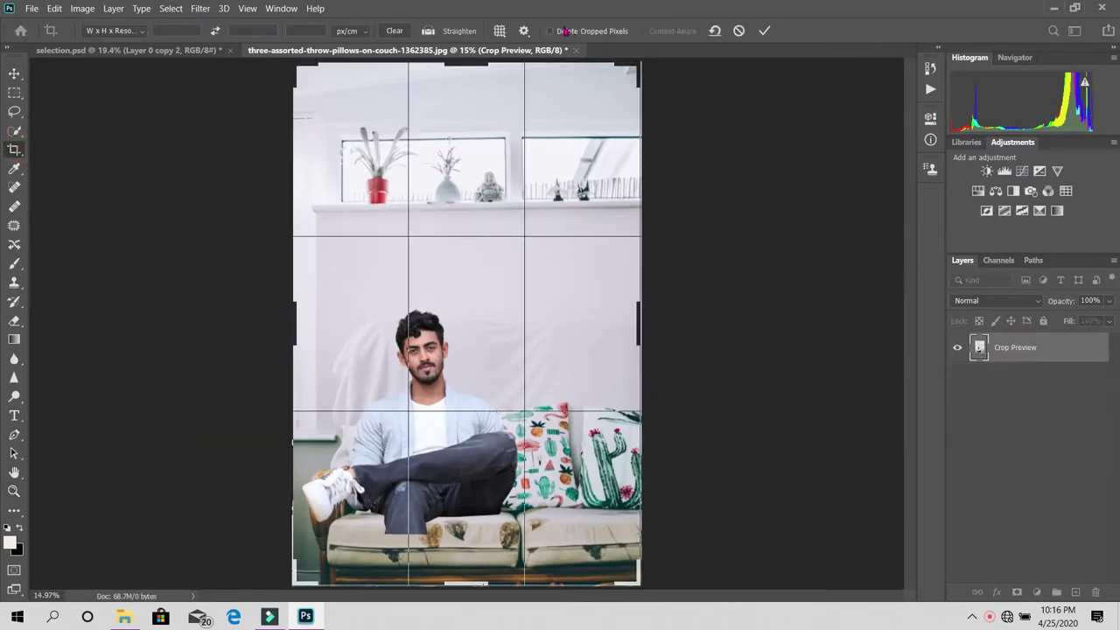
key("ctrl+plus")
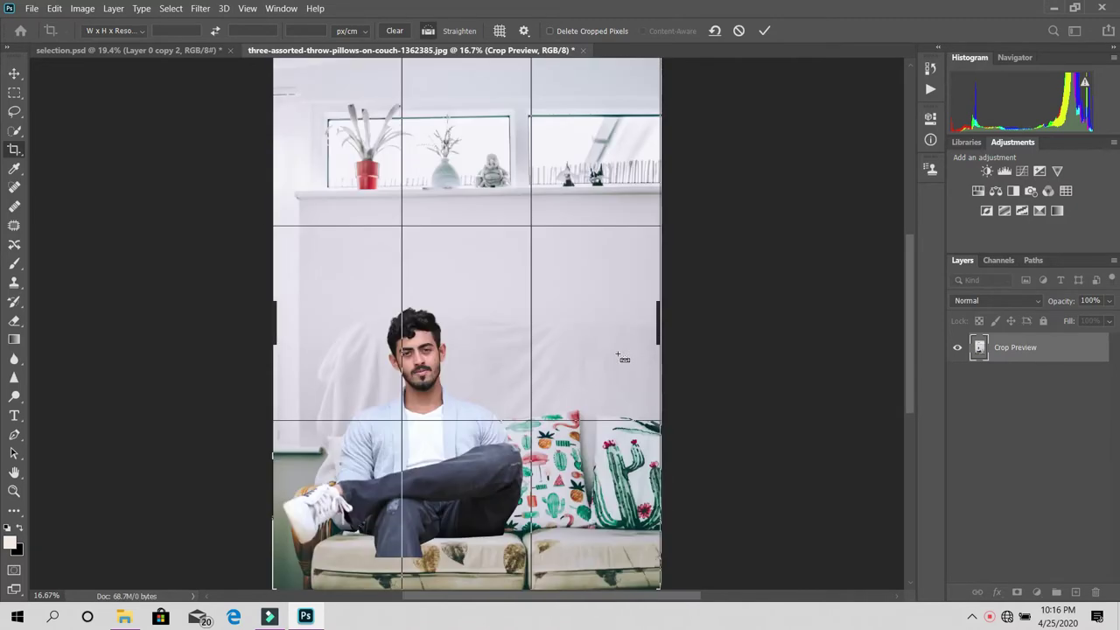
key("ctrl+plus")
left_click_drag(519, 428, 532, 246)
left_click_drag(543, 471, 523, 415)
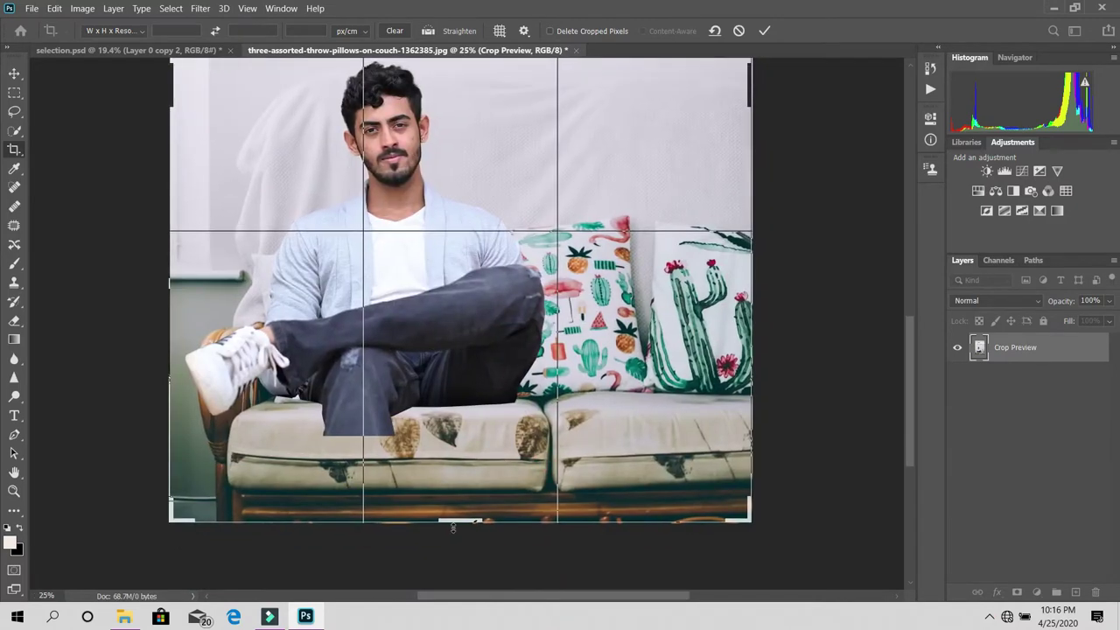
left_click_drag(452, 526, 452, 494)
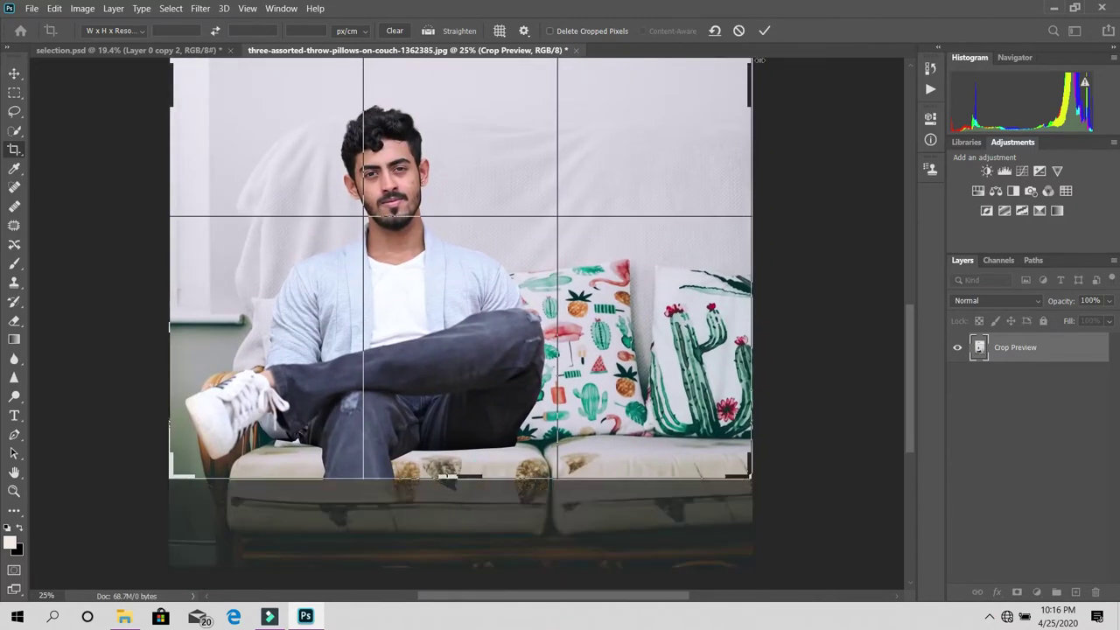
left_click(764, 30)
- Re-crop the bottom edge to end just below the man's cut-off legs
key("z")
mouse_move(499, 458)
left_mouse_down()
mouse_move(367, 469)
mouse_move(465, 455)
left_mouse_up()
key("v")
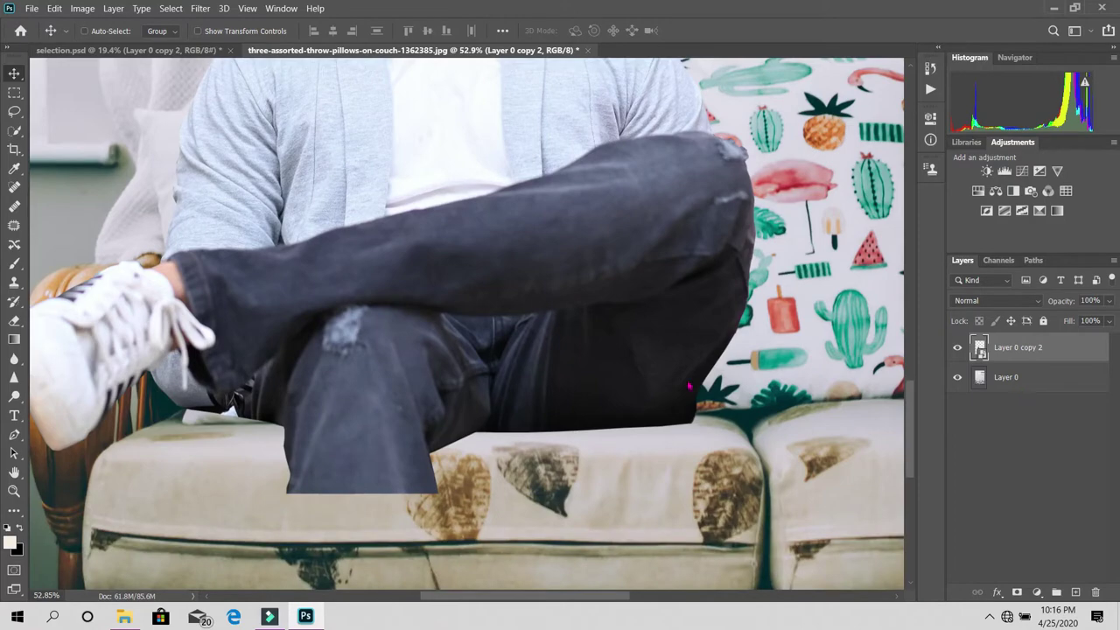
key("z")
left_click_drag(551, 469, 508, 472)
key("c")
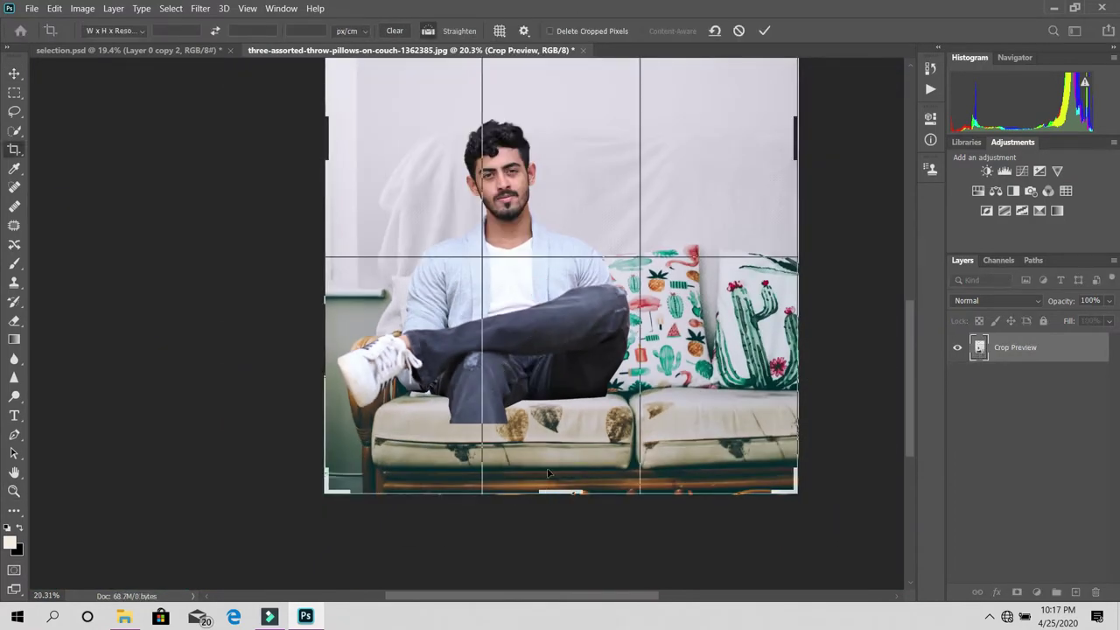
left_click_drag(529, 496, 543, 460)
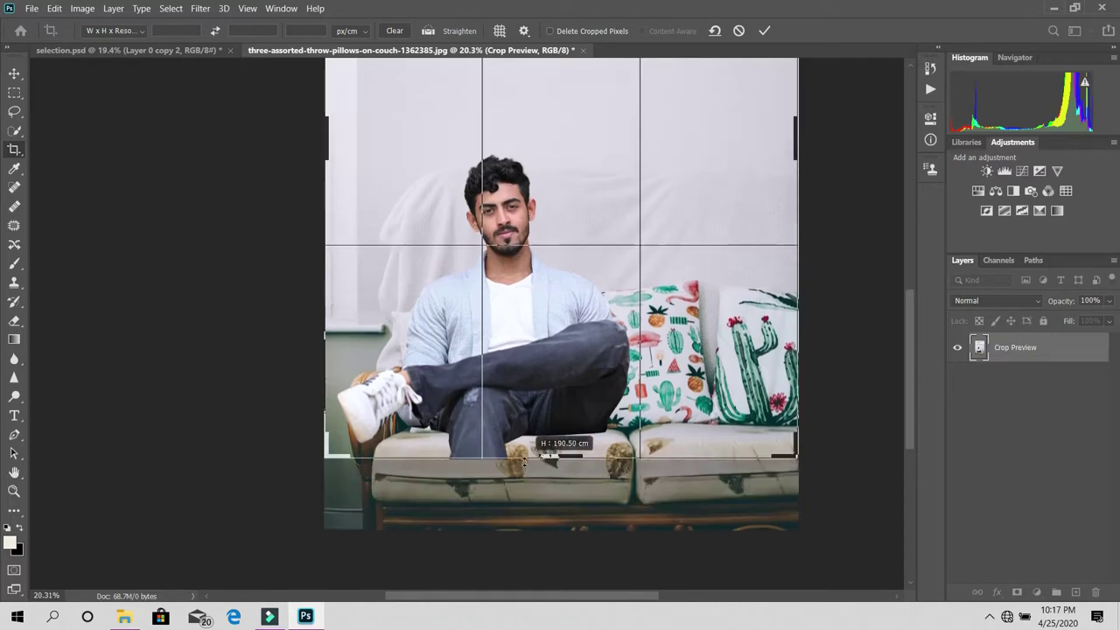
left_click(764, 30)
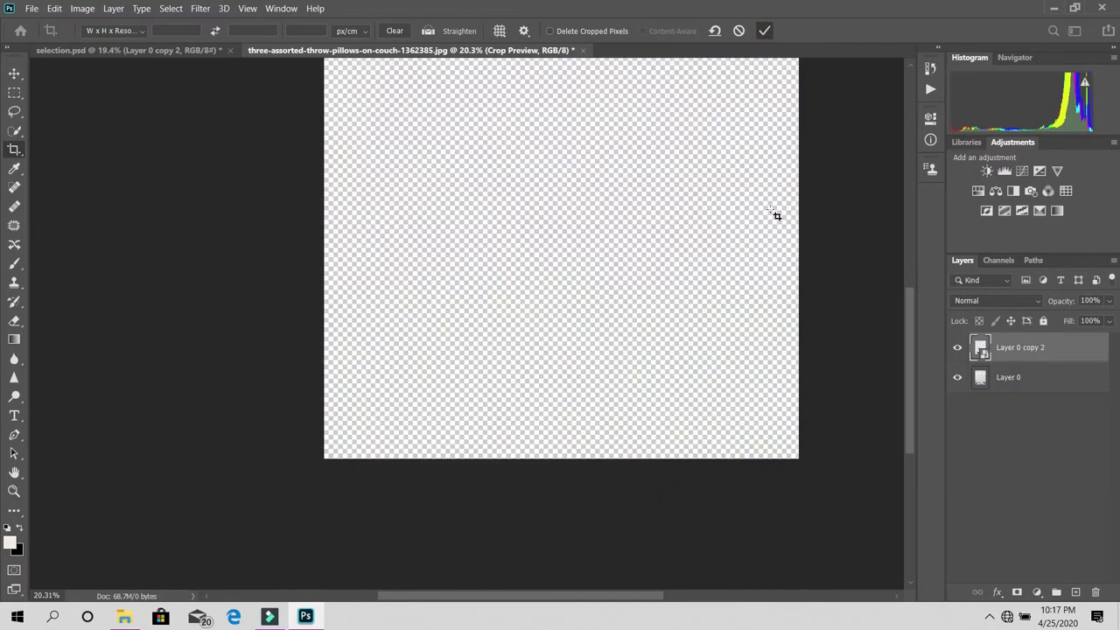
key("z")
left_click_drag(498, 457, 543, 474)
- Nudge Layer 0 copy 2 about 2.58 cm right on the couch and zoom out to check
key("v")
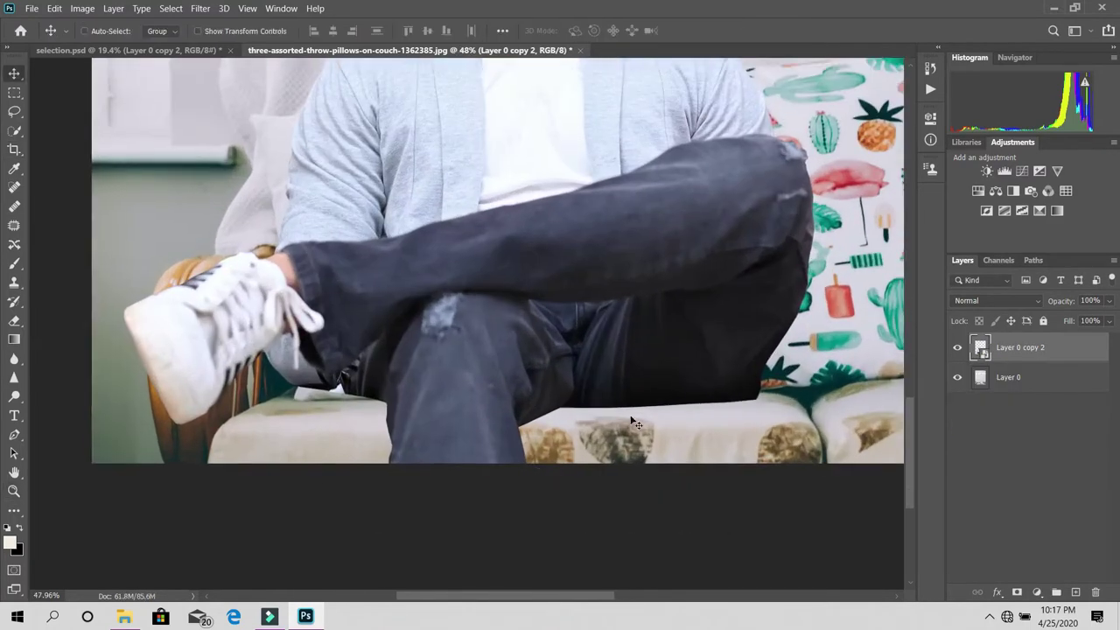
left_click_drag(583, 335, 589, 328)
key("z")
scroll(605, 362, "up", 3)
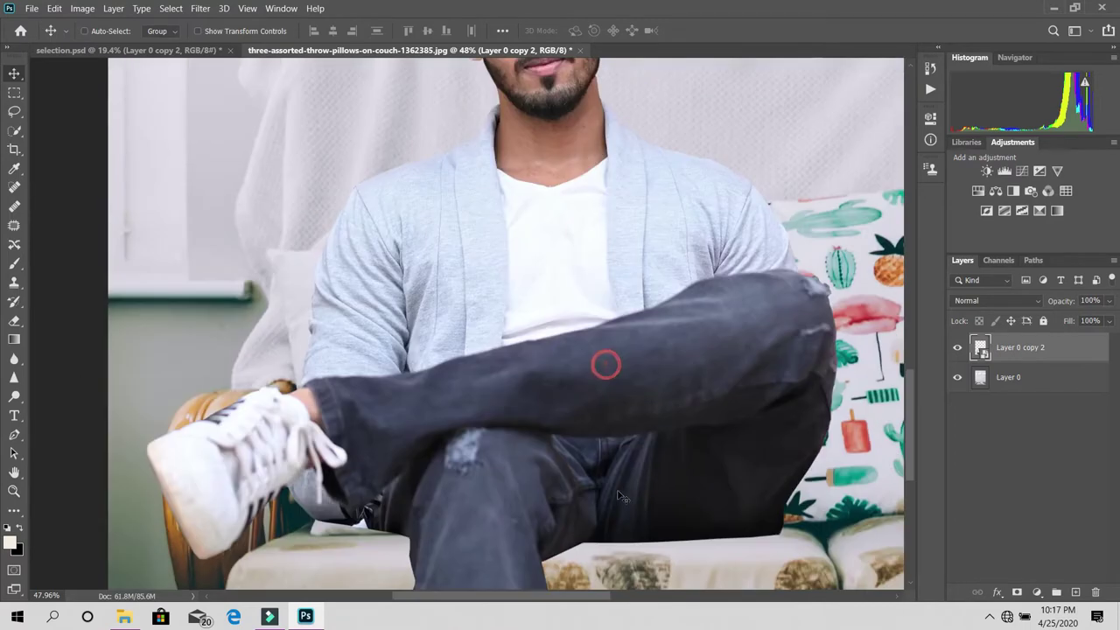
left_click_drag(519, 411, 570, 446)
key("v")
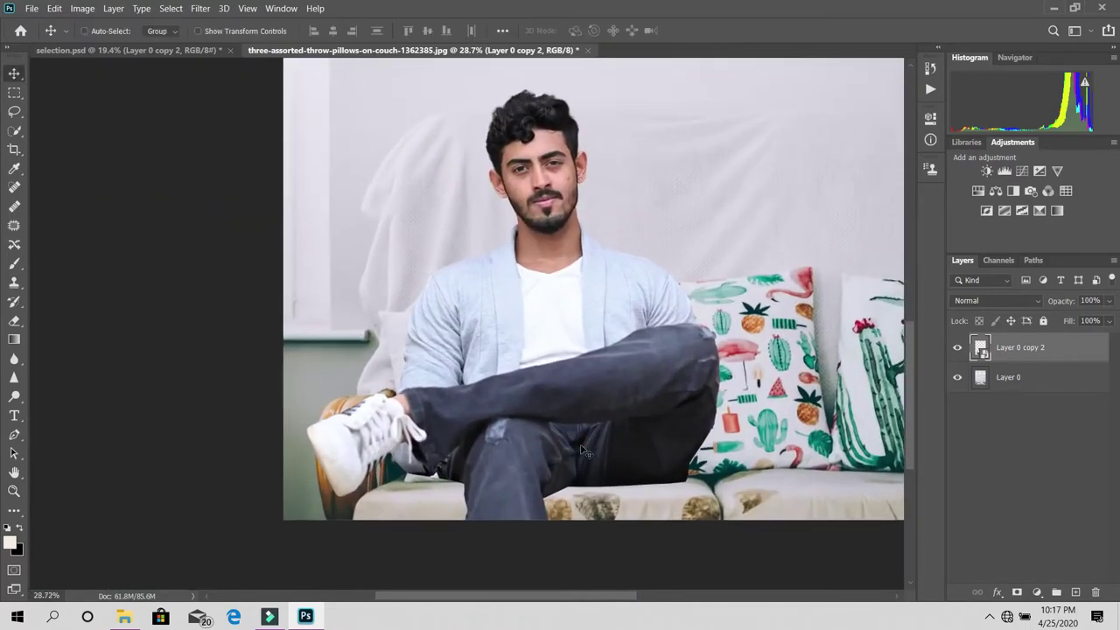
left_click(586, 444)
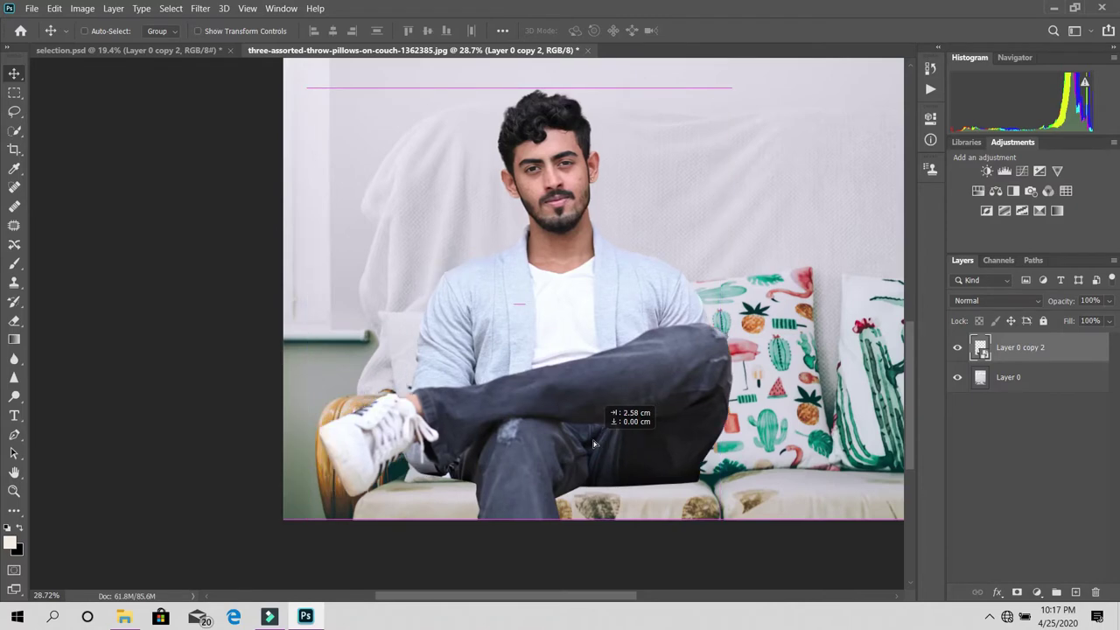
left_click_drag(586, 444, 598, 444)
key("z")
left_click(537, 432, "alt")
mouse_move(452, 518)
left_mouse_down()
mouse_move(503, 454)
mouse_move(480, 450)
left_mouse_up()
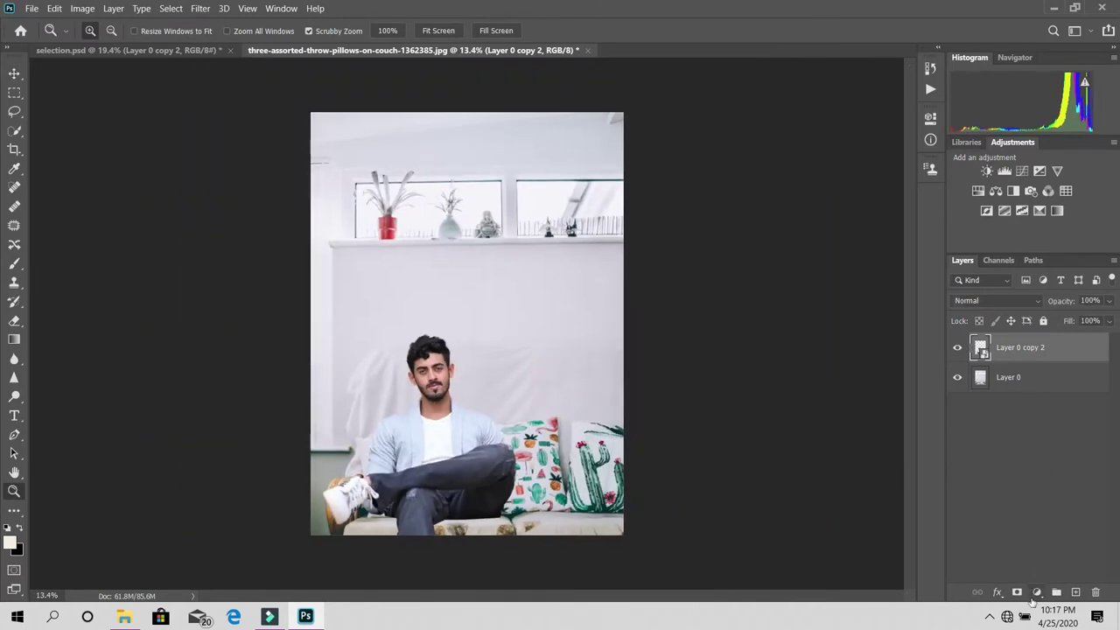
- Add a Black & White adjustment layer as a grayscale check
left_click(1034, 595)
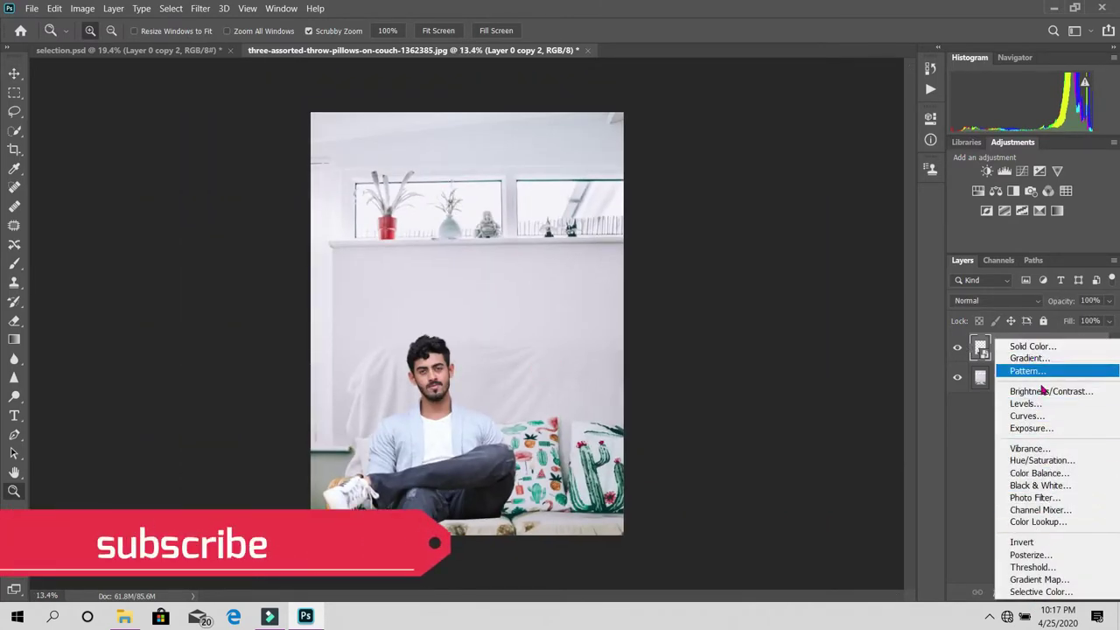
left_click(1041, 484)
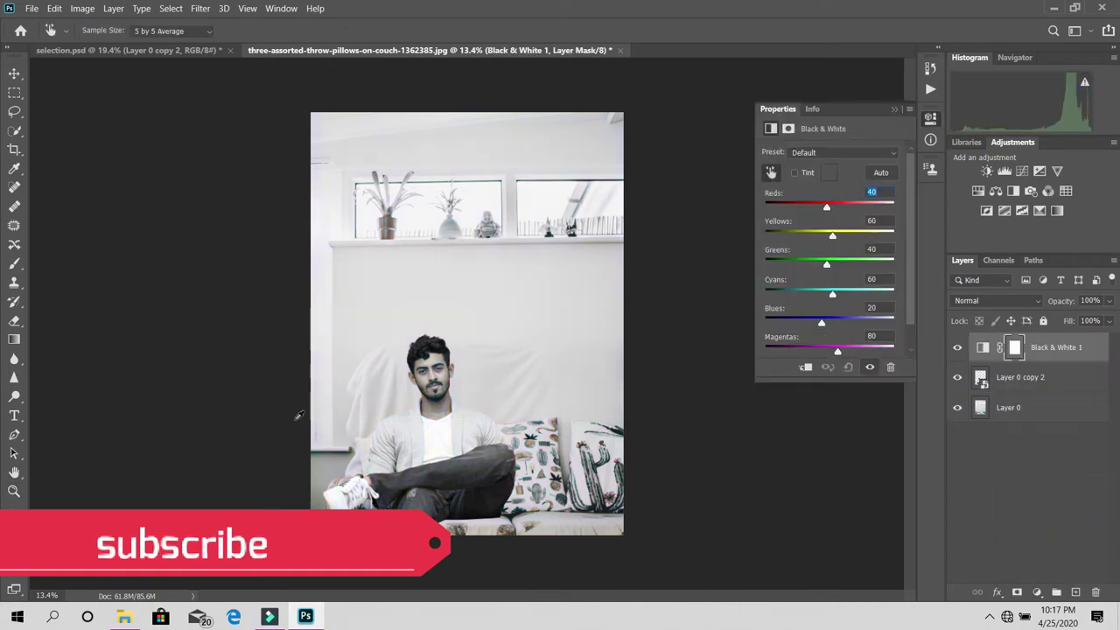
key("z")
key("ctrl+plus")
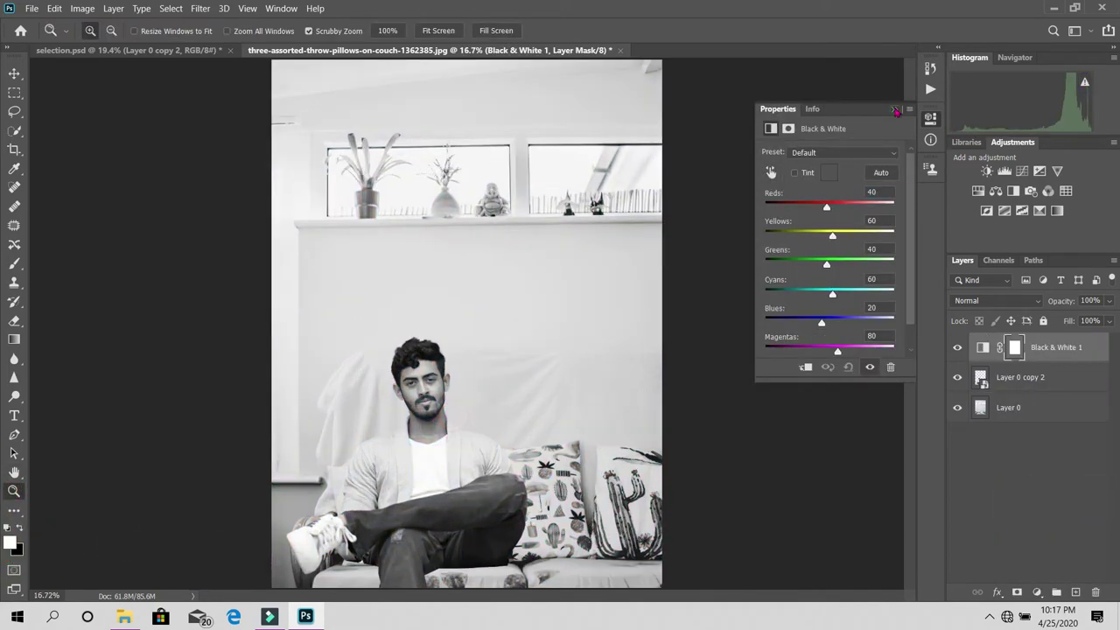
left_click(895, 111)
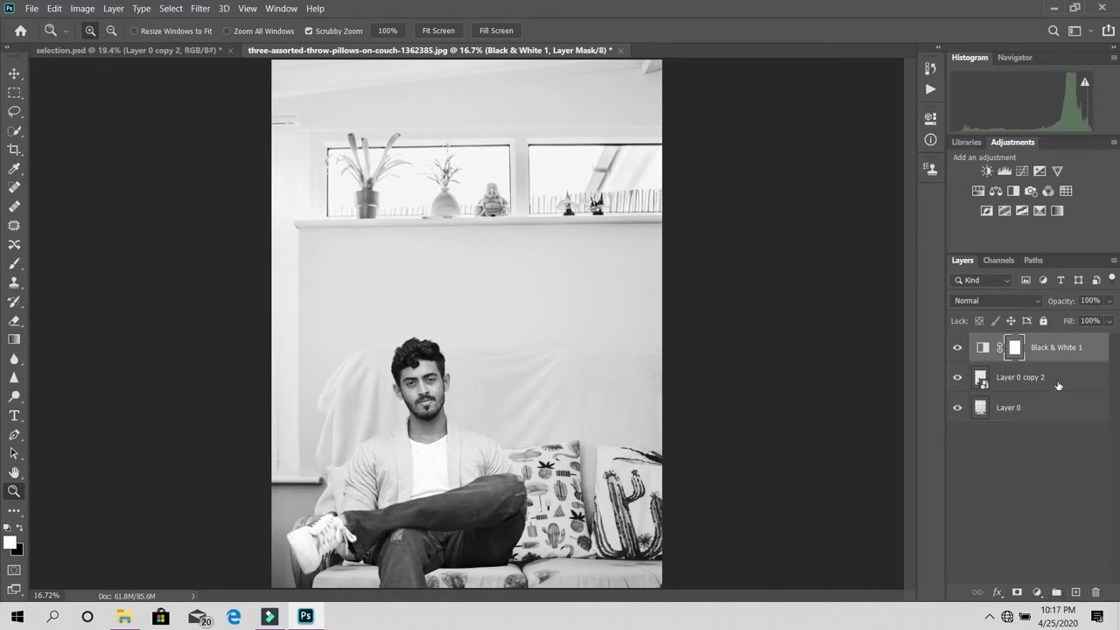
- Add a Levels adjustment clipped to the man with output levels 20 and 240
left_click(1058, 386)
left_click(1037, 592)
left_click(1015, 392)
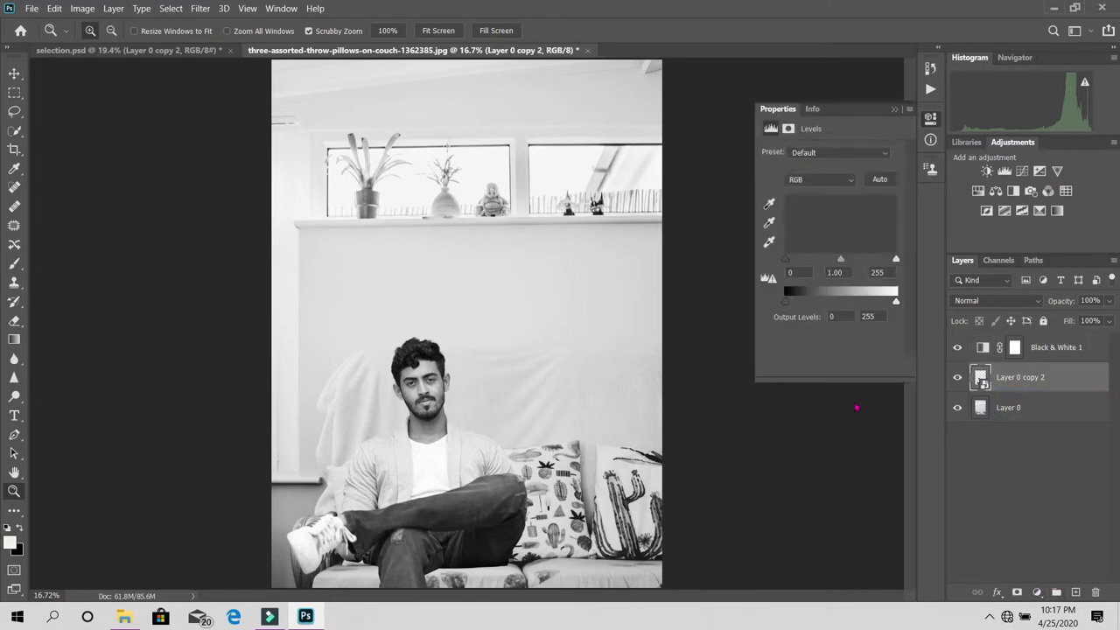
left_click(806, 367)
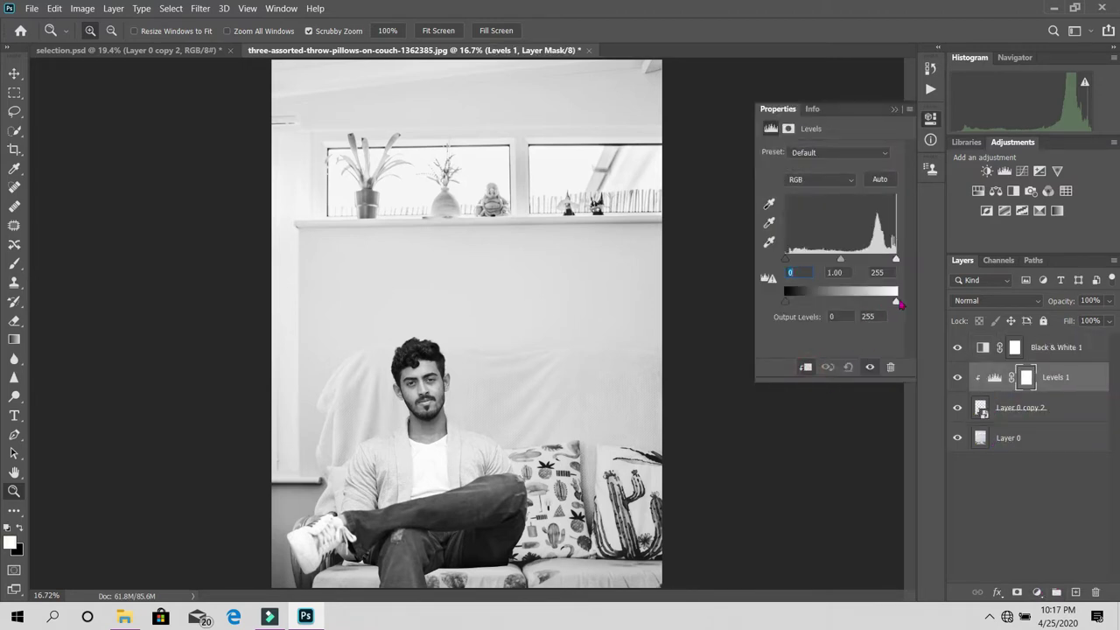
left_click_drag(900, 304, 888, 303)
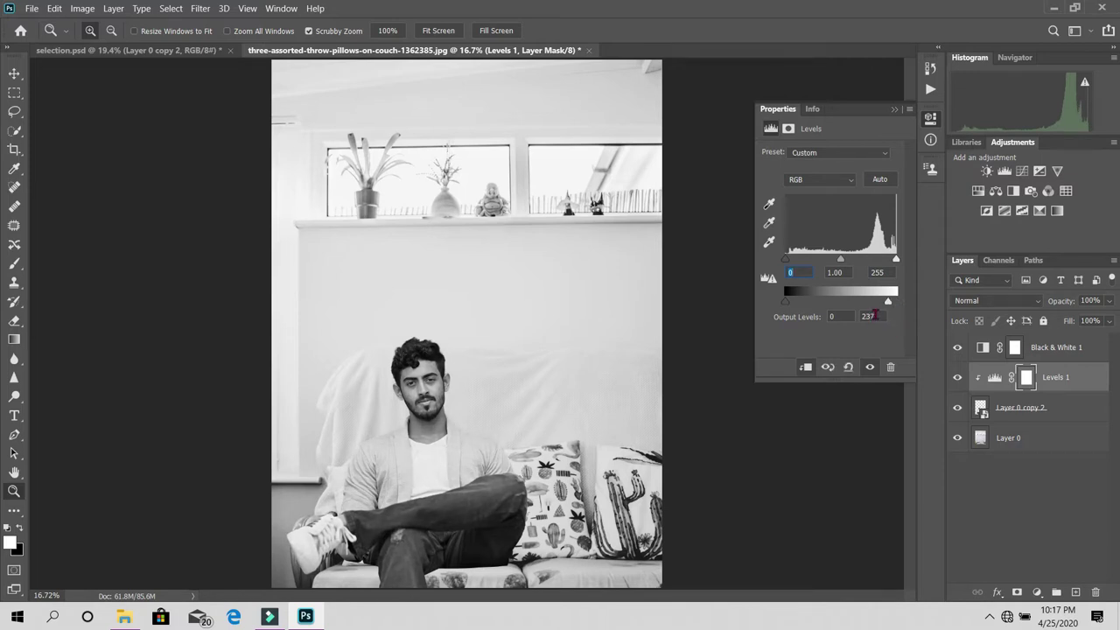
type("40")
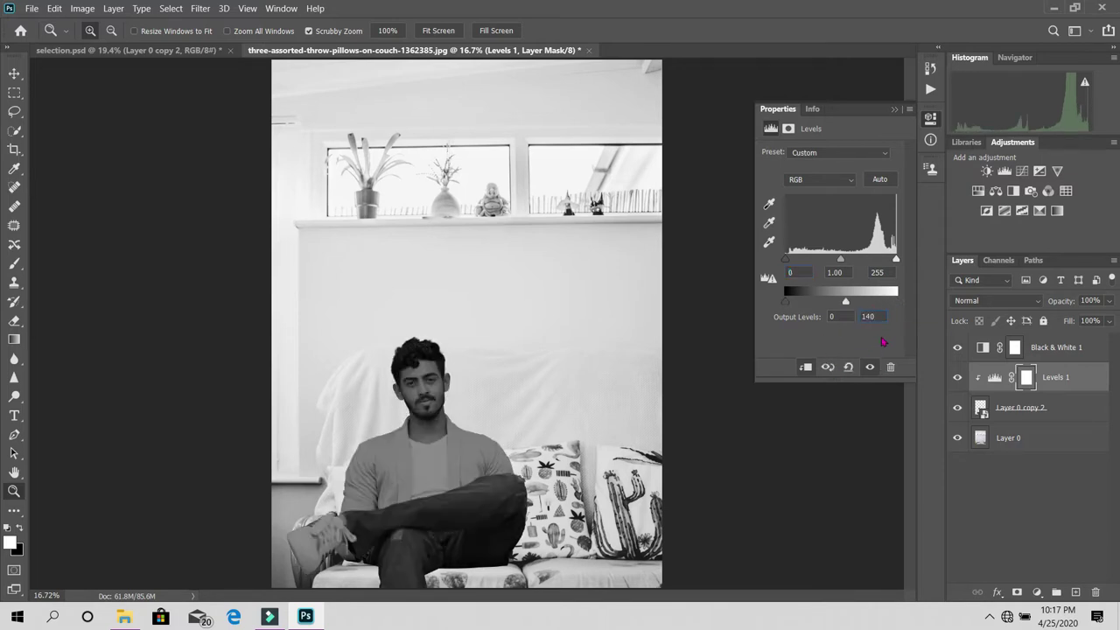
key("Return")
type("40")
key("Return")
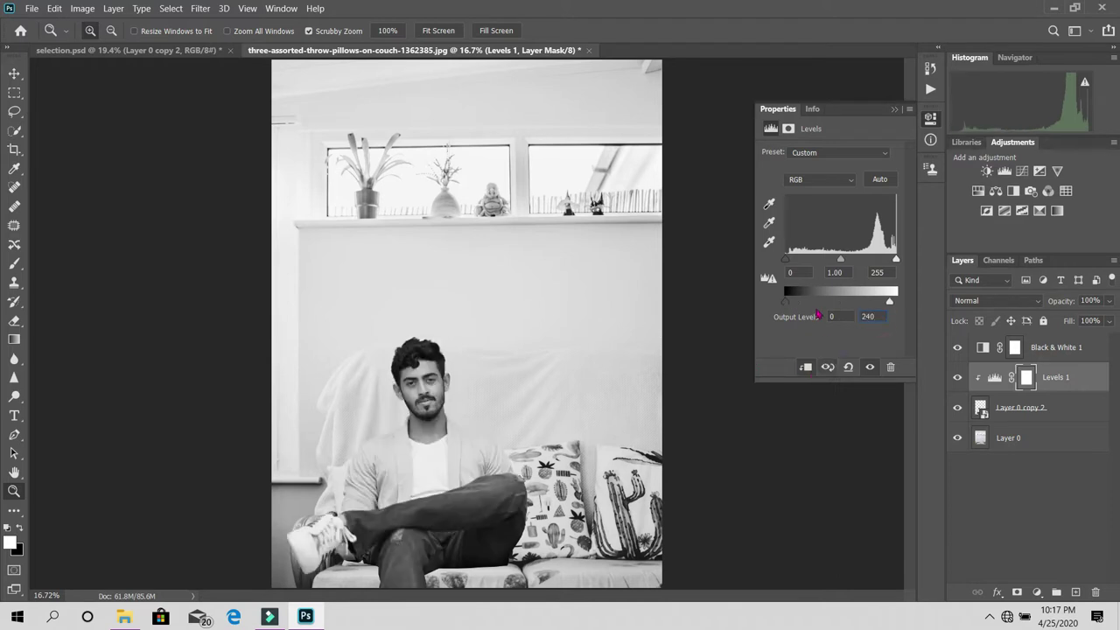
left_click_drag(792, 303, 828, 317)
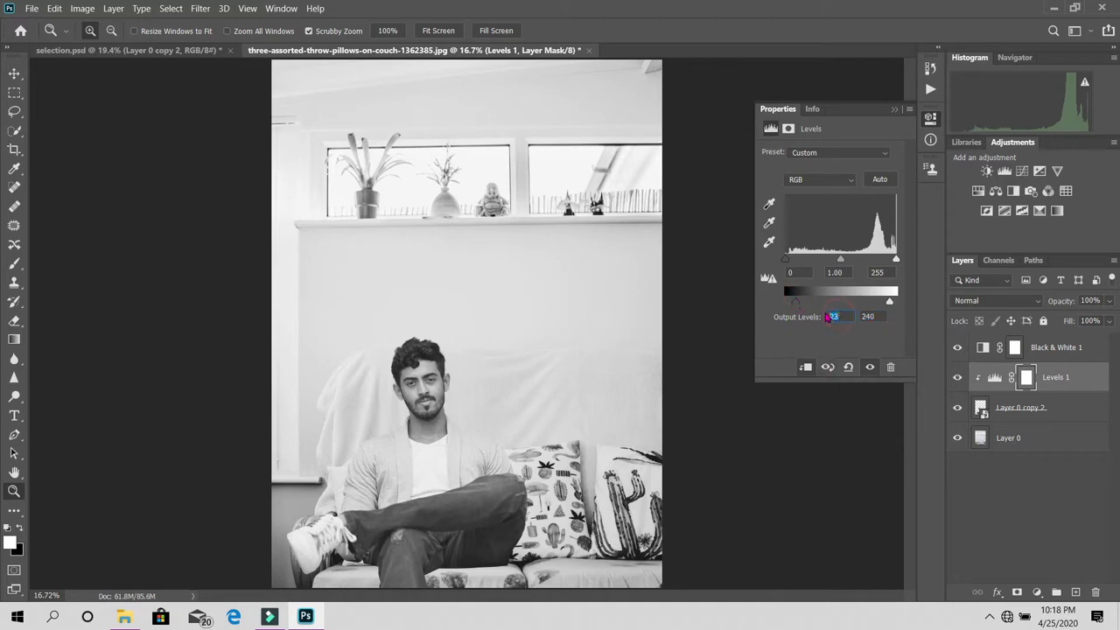
left_click(894, 108)
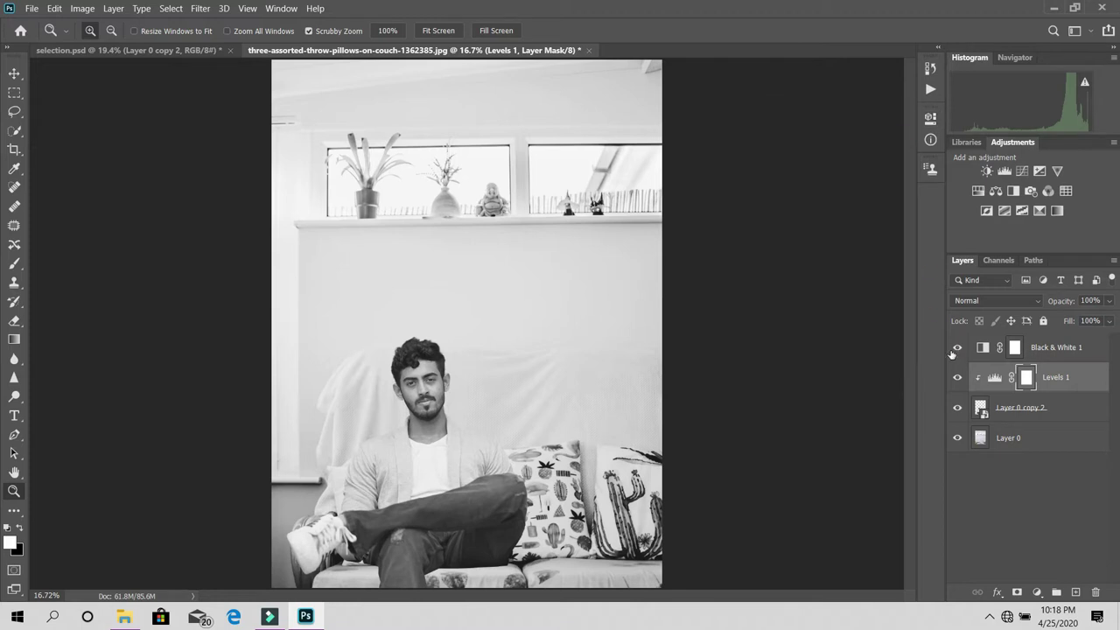
- Compare Levels 1 on and off, leaving Black & White 1 hidden and Levels 1 visible
left_click(956, 348)
scroll(482, 452, "up", 1)
left_click(956, 377)
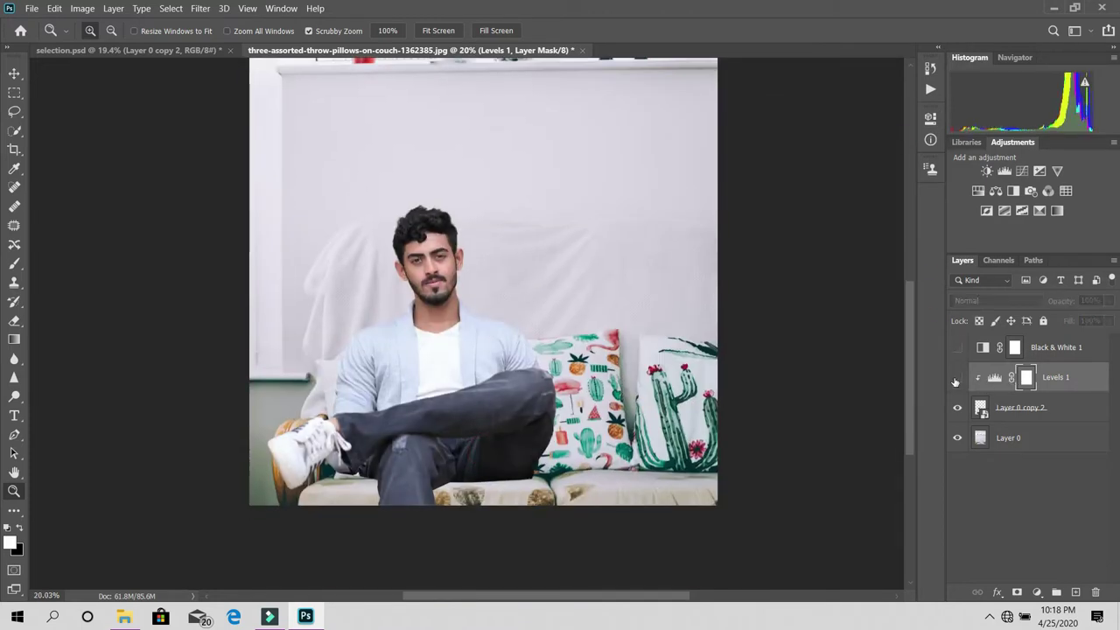
left_click(956, 380)
left_click_drag(503, 354, 490, 354)
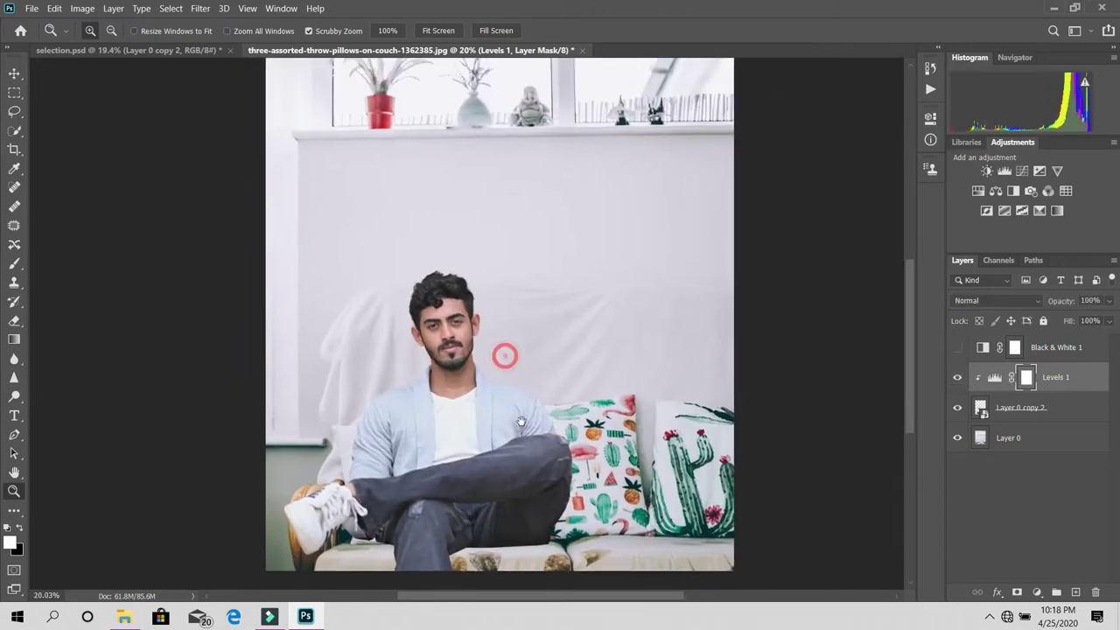
left_click(956, 377)
left_click(956, 377)
left_click(956, 348)
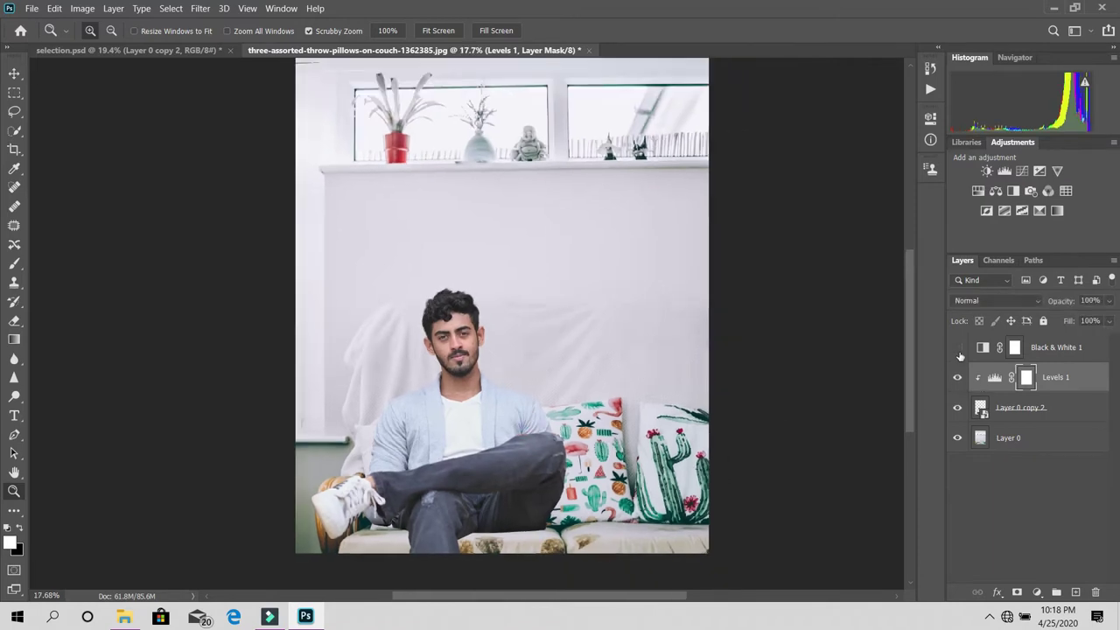
left_click(956, 348)
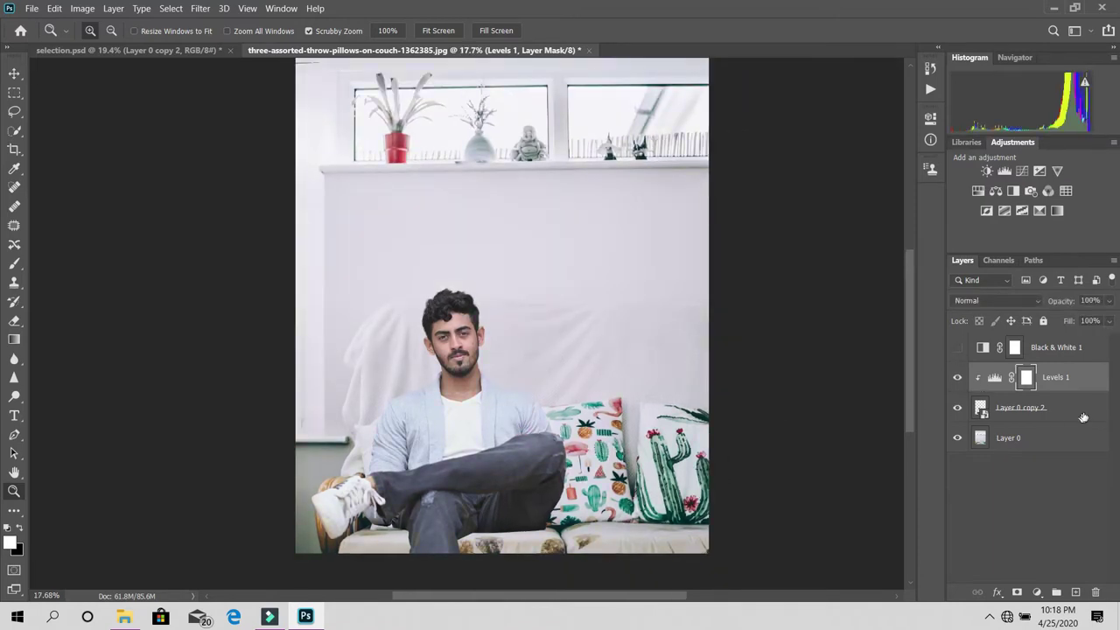
- Delete Black & White 1 and set Levels 1 to Luminosity blending
left_click(1071, 349)
key("Delete")
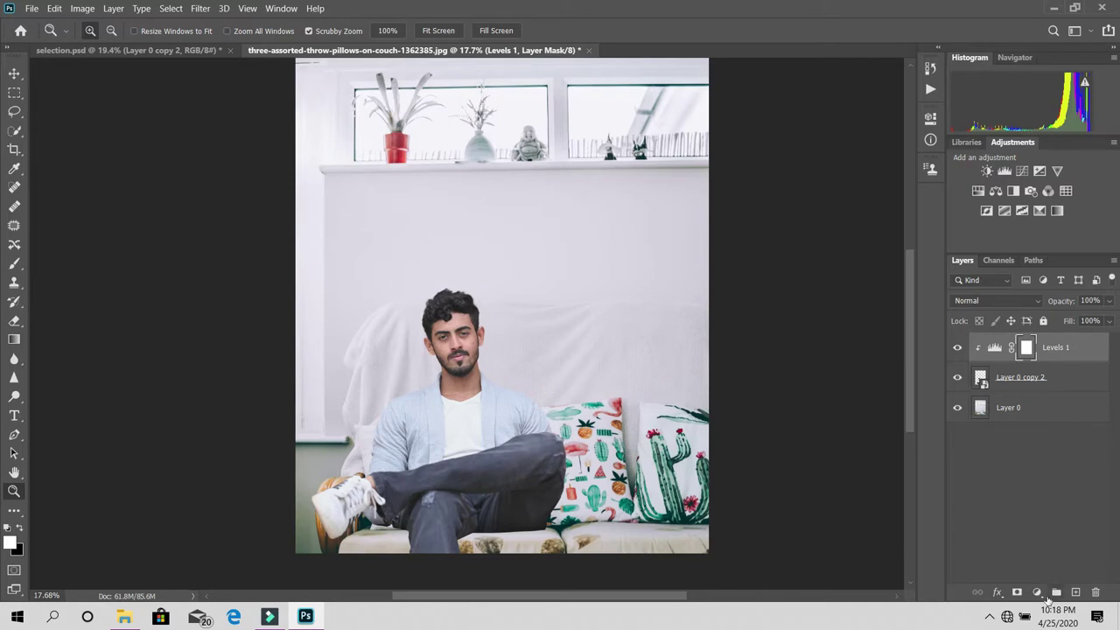
left_click(992, 301)
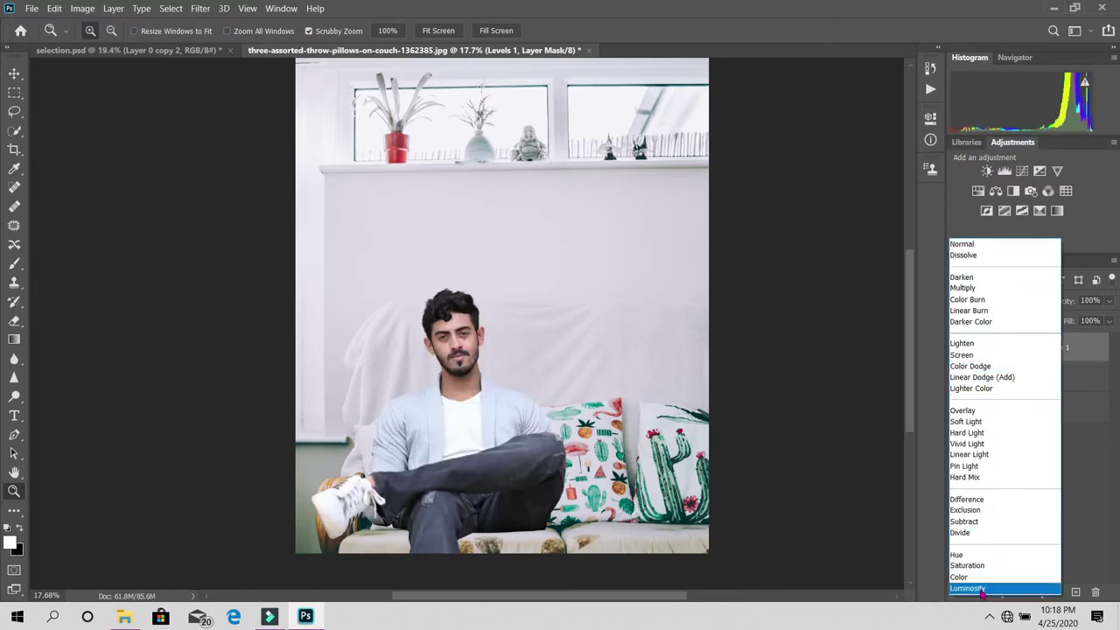
left_click(989, 591)
- Add a Curves adjustment, try its auto colour options, and clip Curves 1 to the man
left_click(1037, 592)
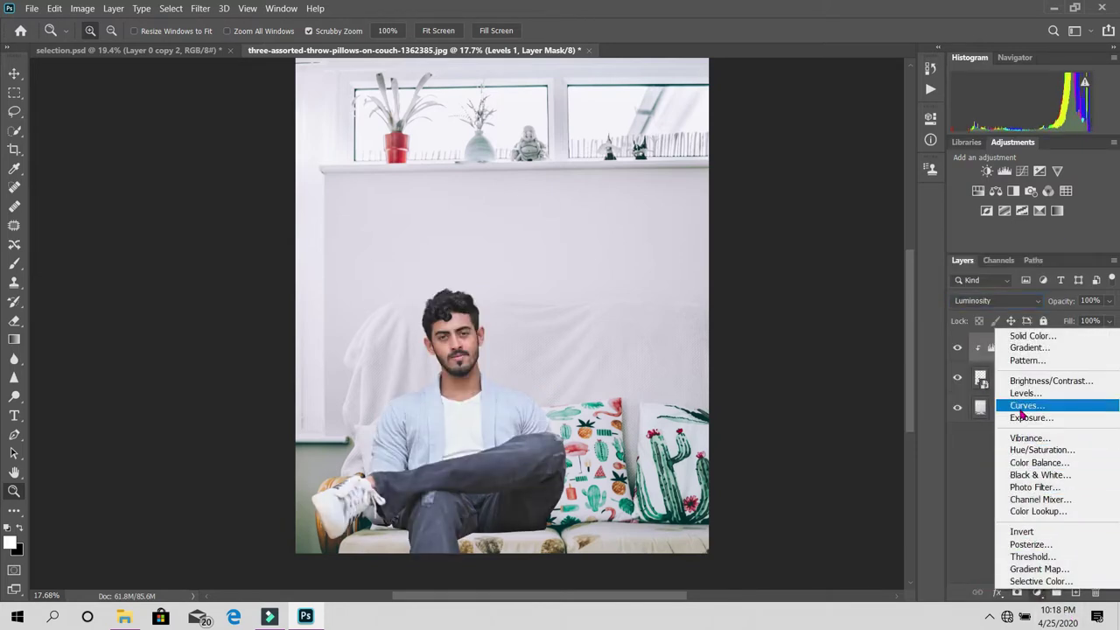
left_click(1006, 405)
left_click(983, 347)
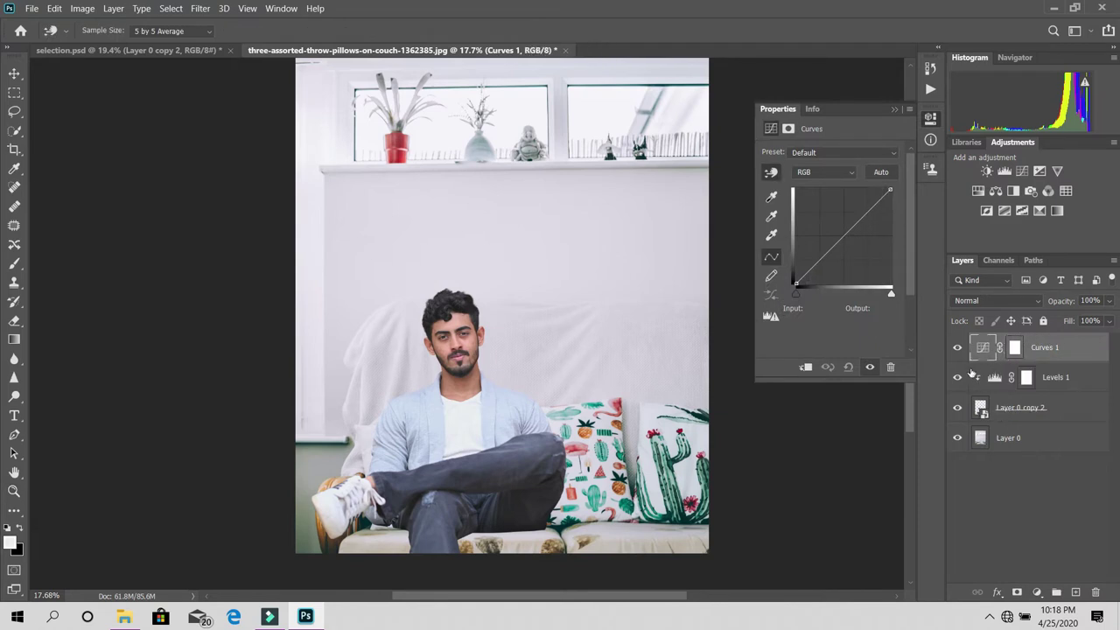
left_click(1015, 350)
left_click(983, 347)
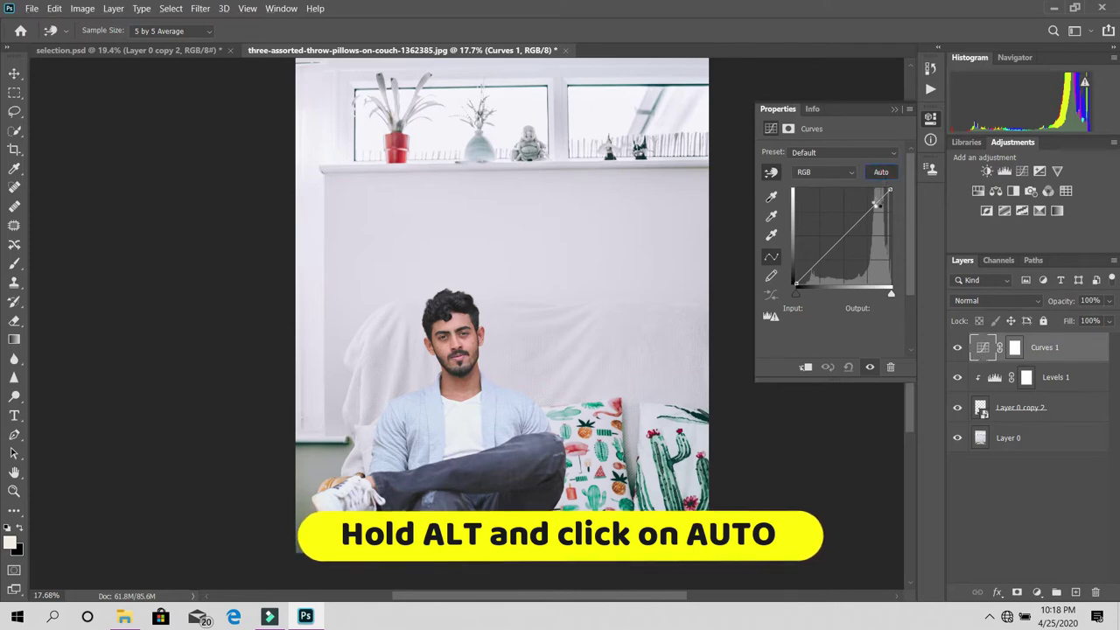
left_click(881, 172, "alt")
left_click(884, 201)
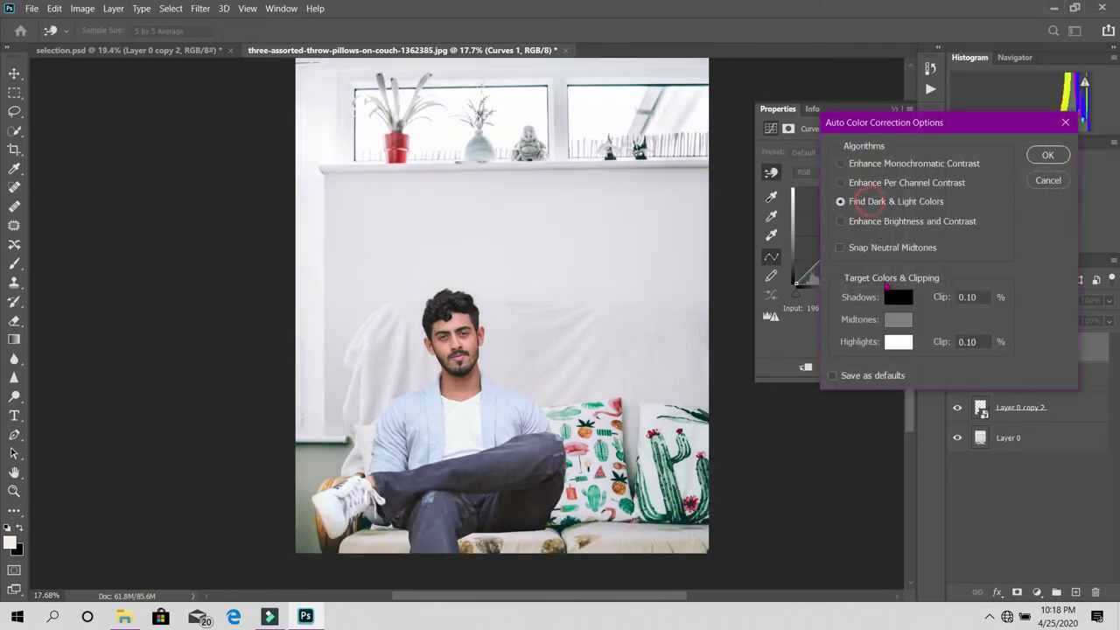
left_click(901, 297)
left_click_drag(657, 292, 542, 282)
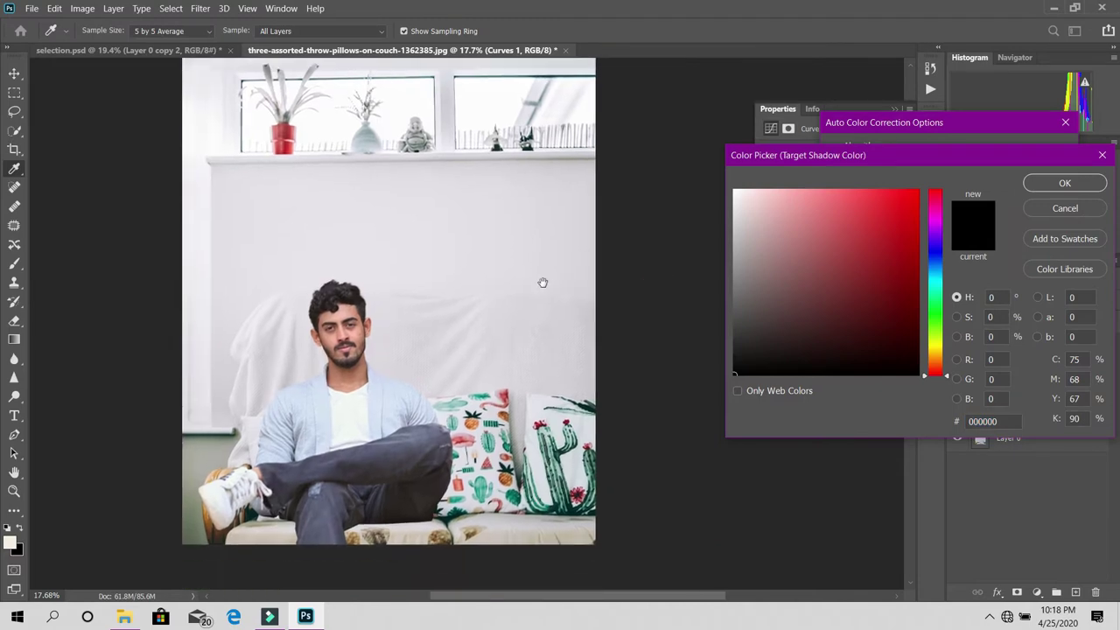
left_click(593, 401)
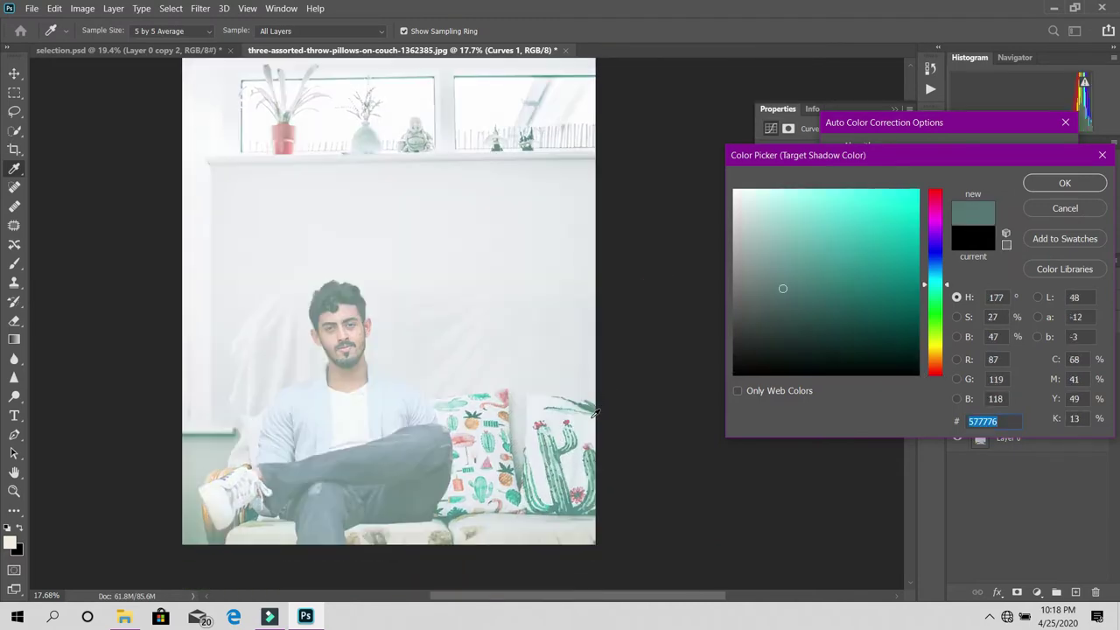
left_click(1050, 210)
left_click(1050, 180)
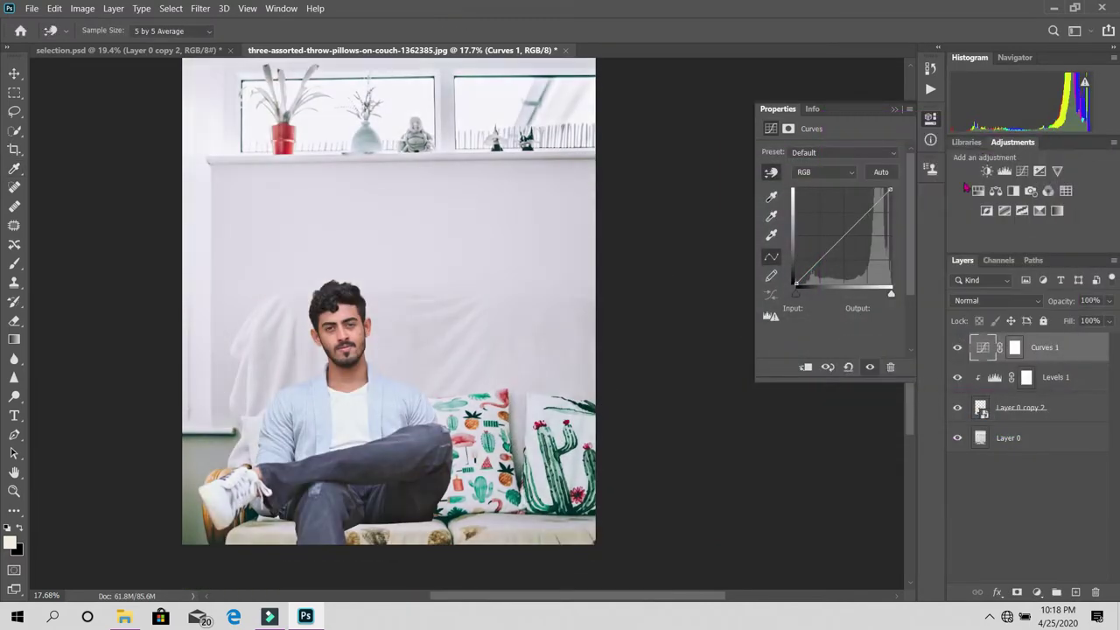
left_click(805, 368)
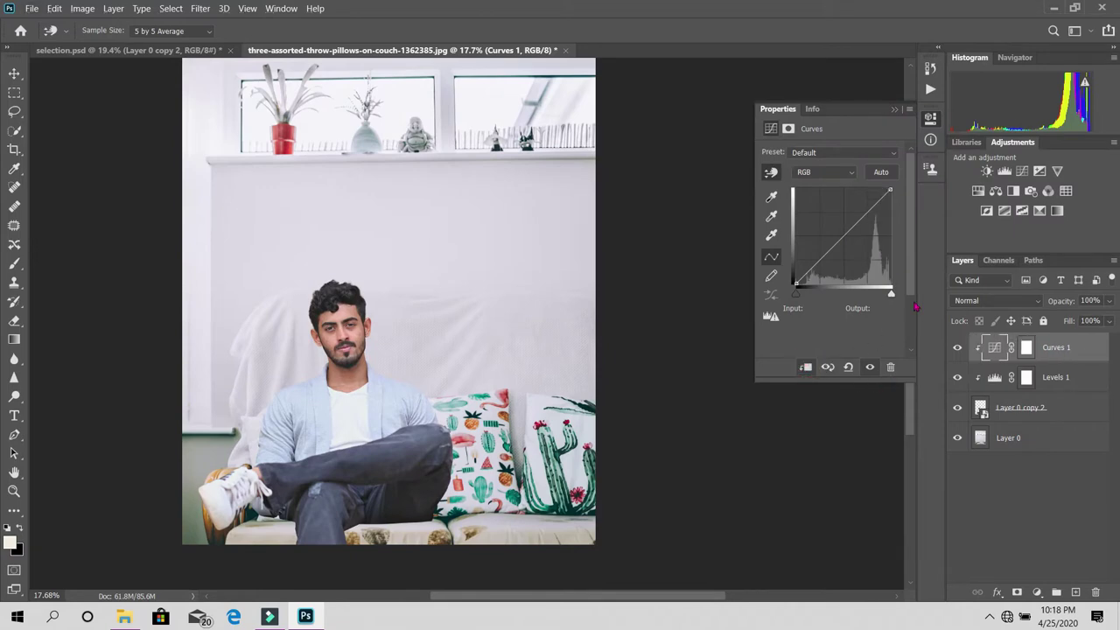
- Use Find Dark & Light Colors and sample a dark teal shadow target from the photo
left_click(881, 173, "alt")
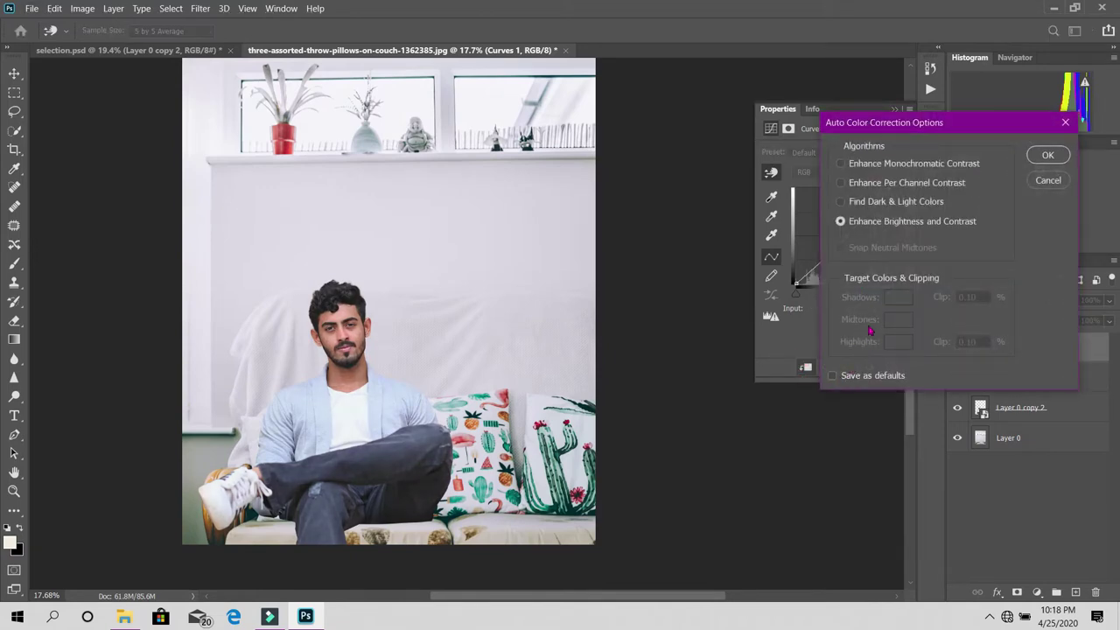
left_click(881, 202)
left_click(897, 297)
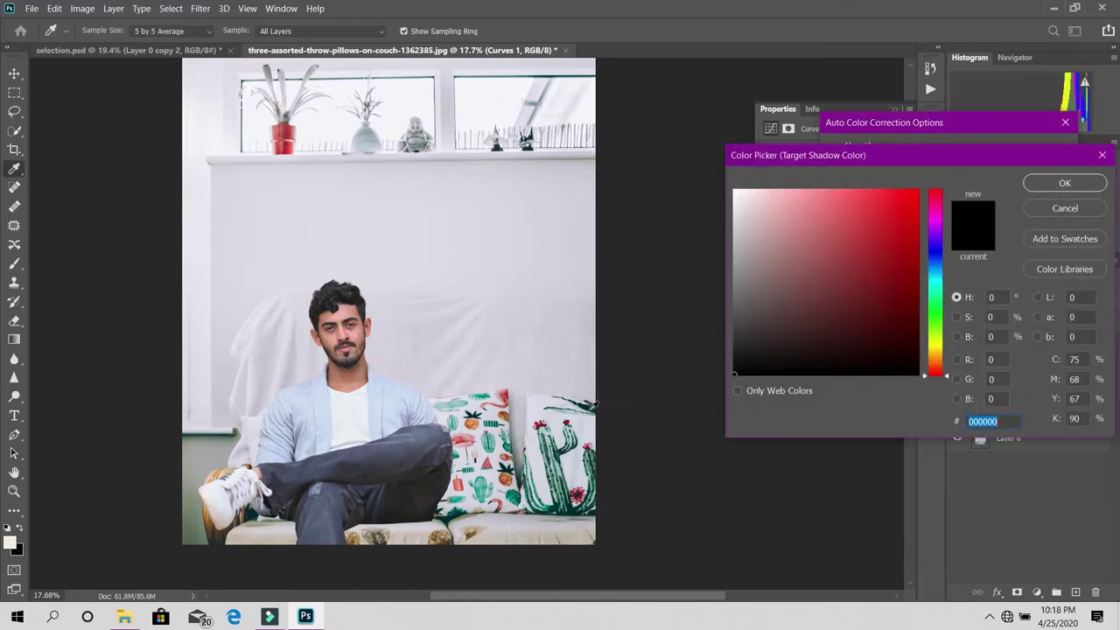
left_click(593, 404)
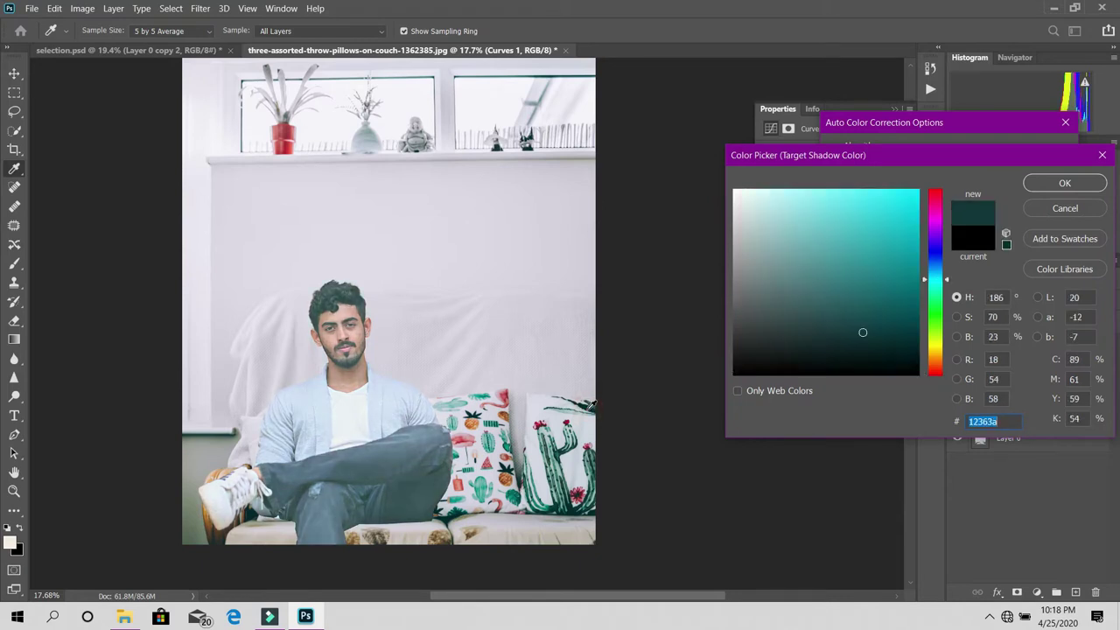
left_click(595, 404)
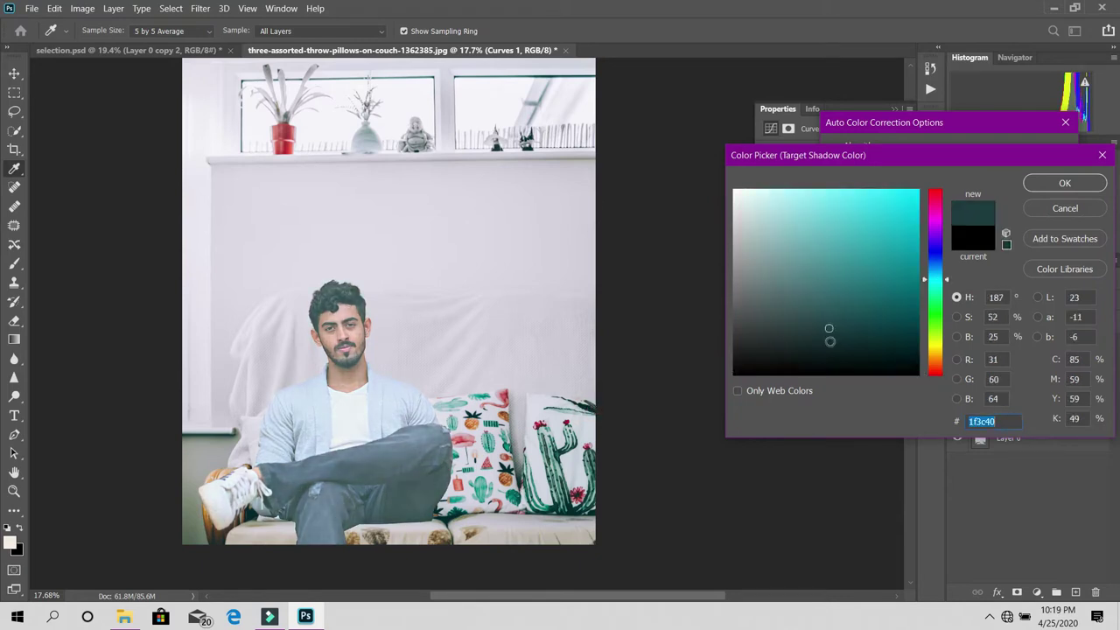
left_click(956, 317)
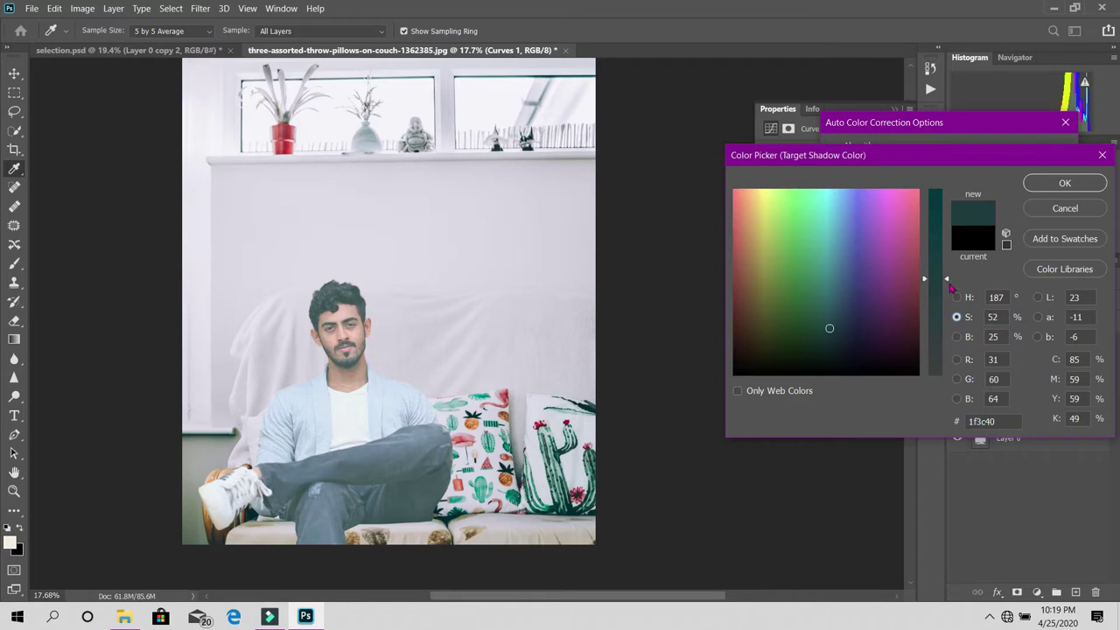
left_click_drag(949, 281, 948, 340)
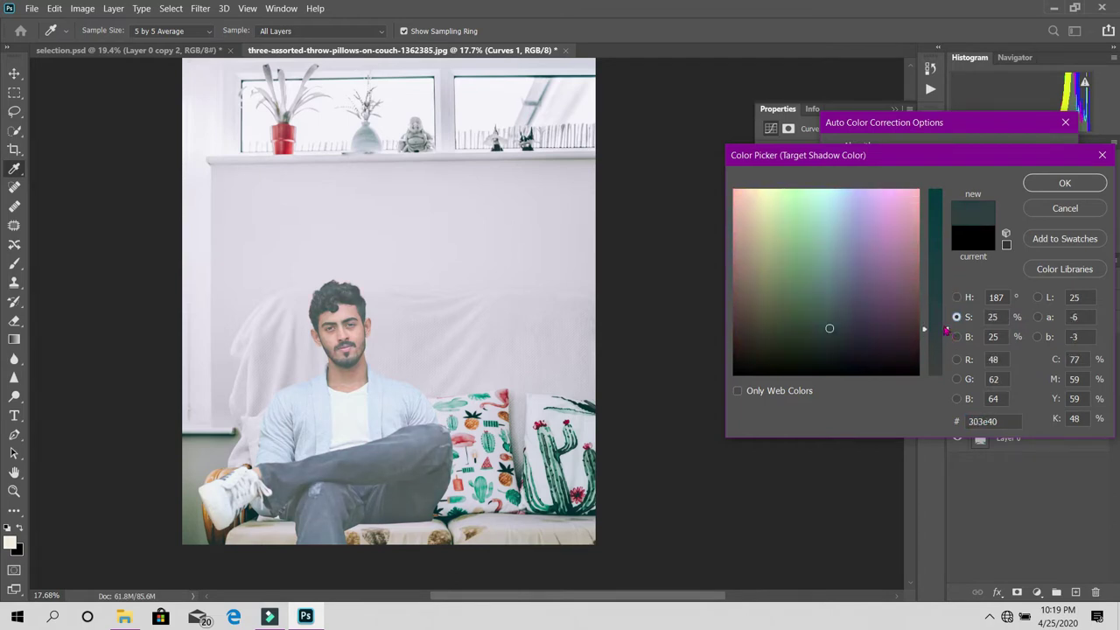
left_click(947, 305)
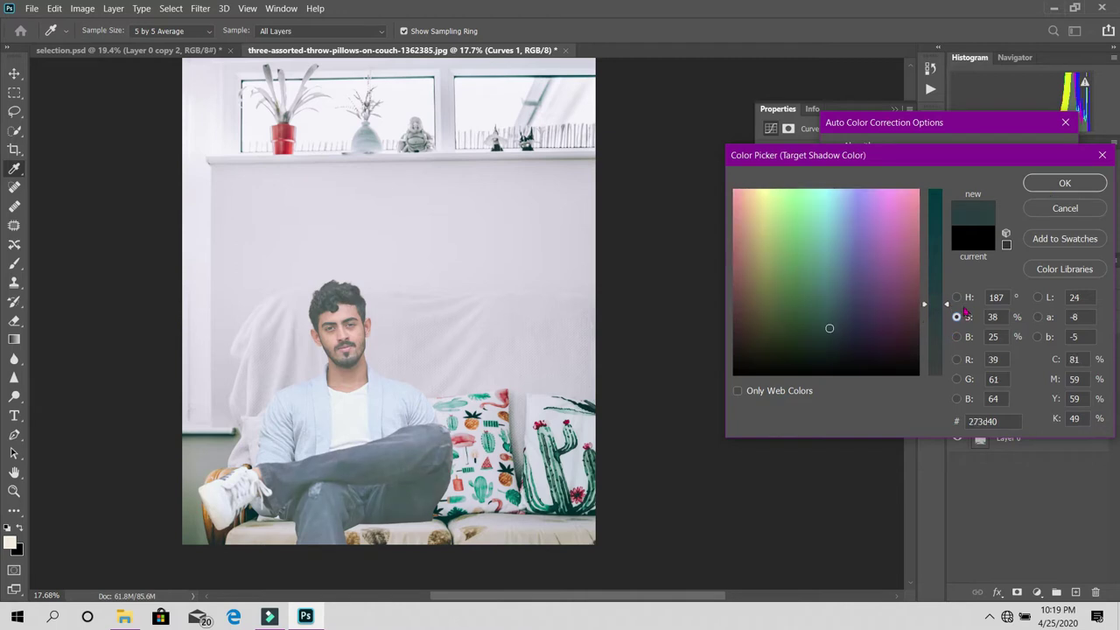
left_click(957, 297)
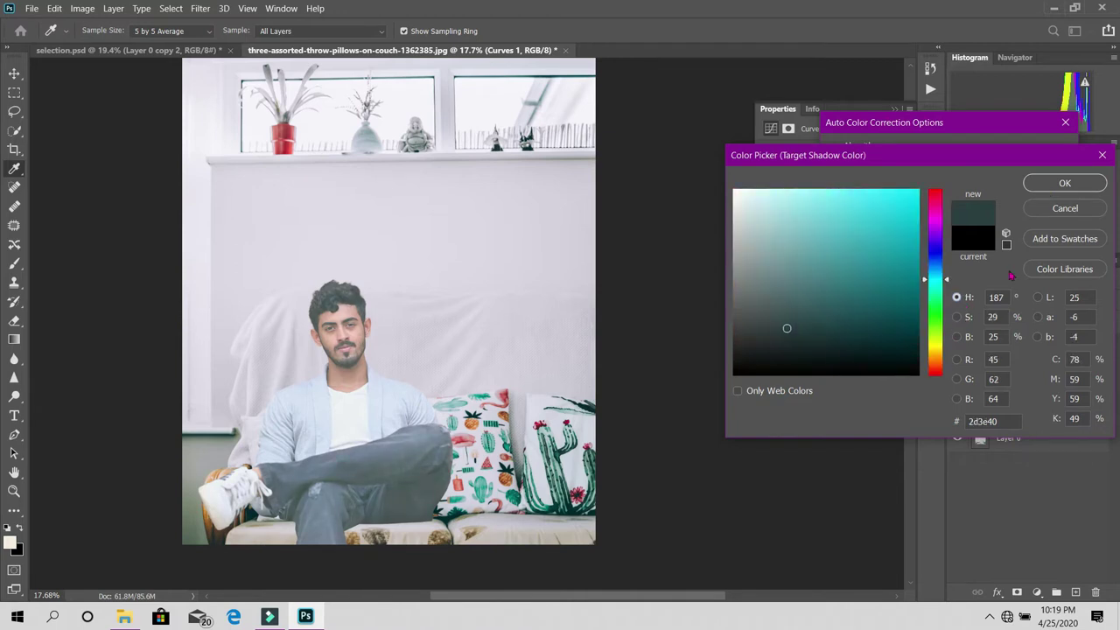
left_click(1064, 183)
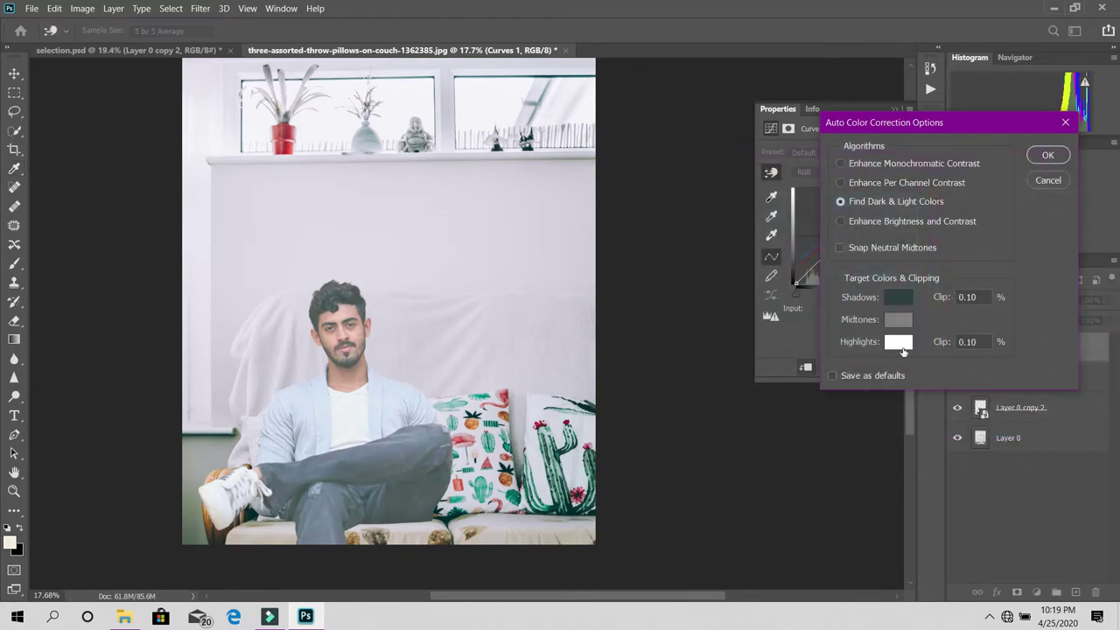
- Set highlight target d7d4df from the wall and shadow target 02272d, then close the options
left_click(904, 351)
left_click(557, 210)
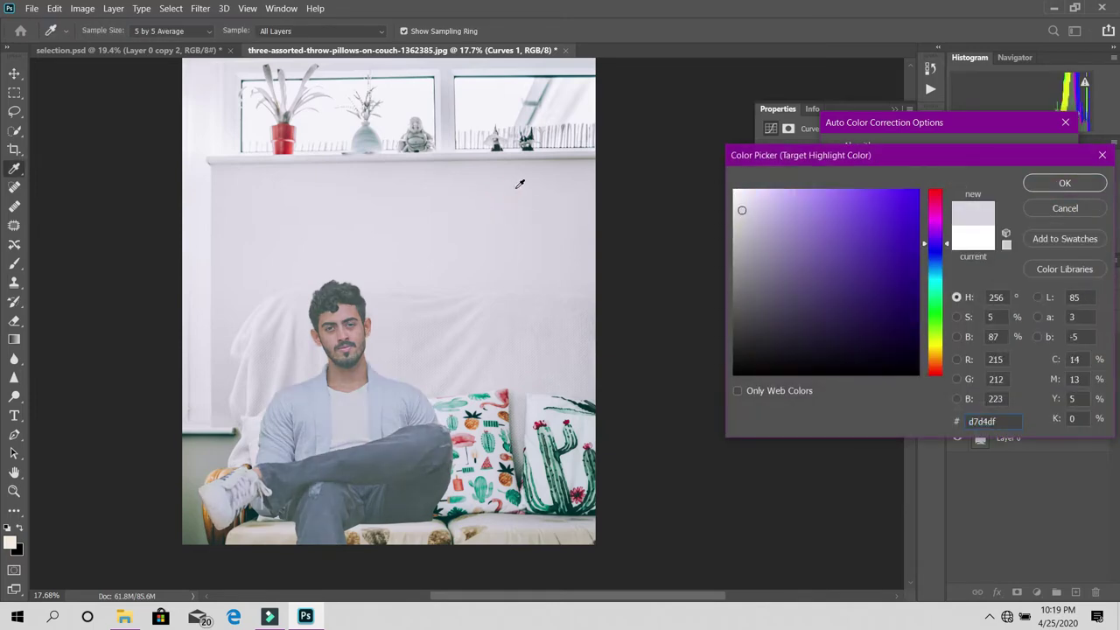
left_click(1065, 183)
left_click(898, 298)
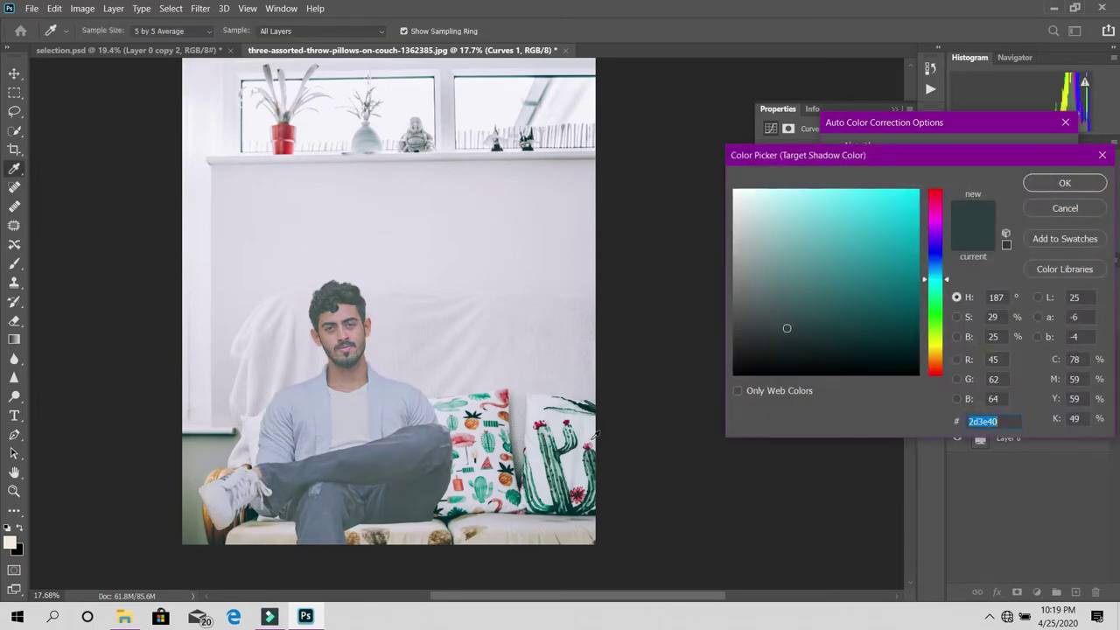
left_click(591, 401)
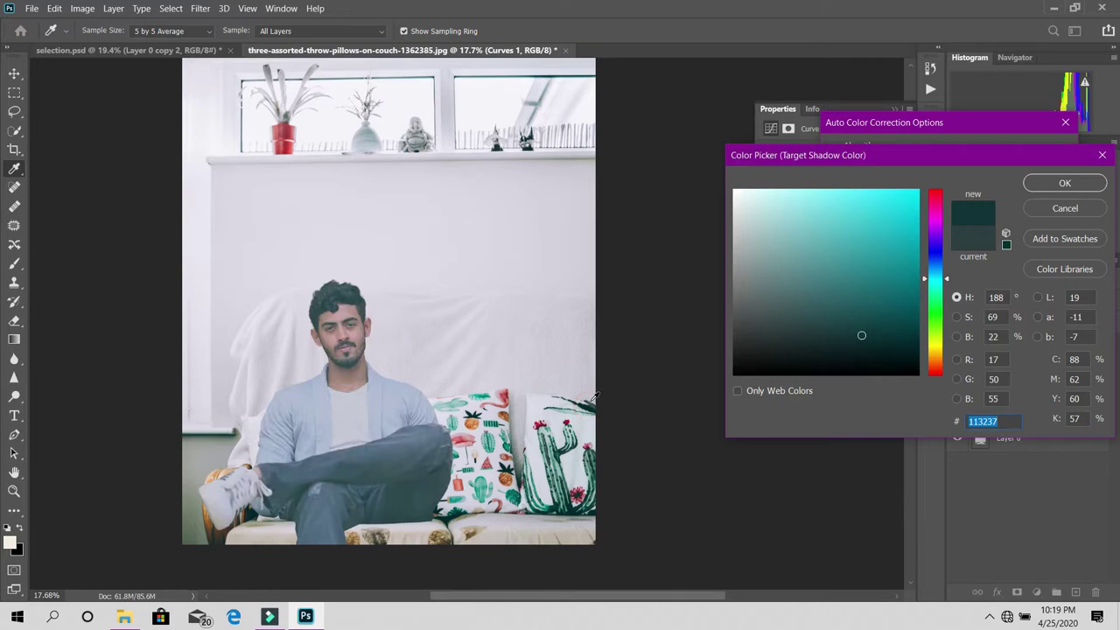
left_click(589, 410)
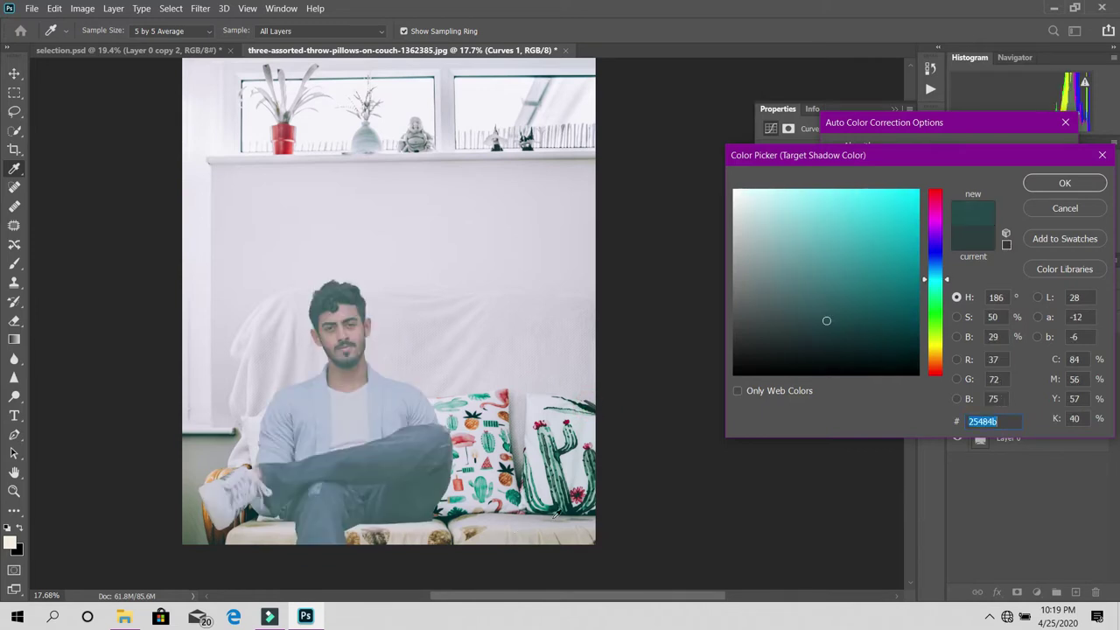
left_click(450, 515)
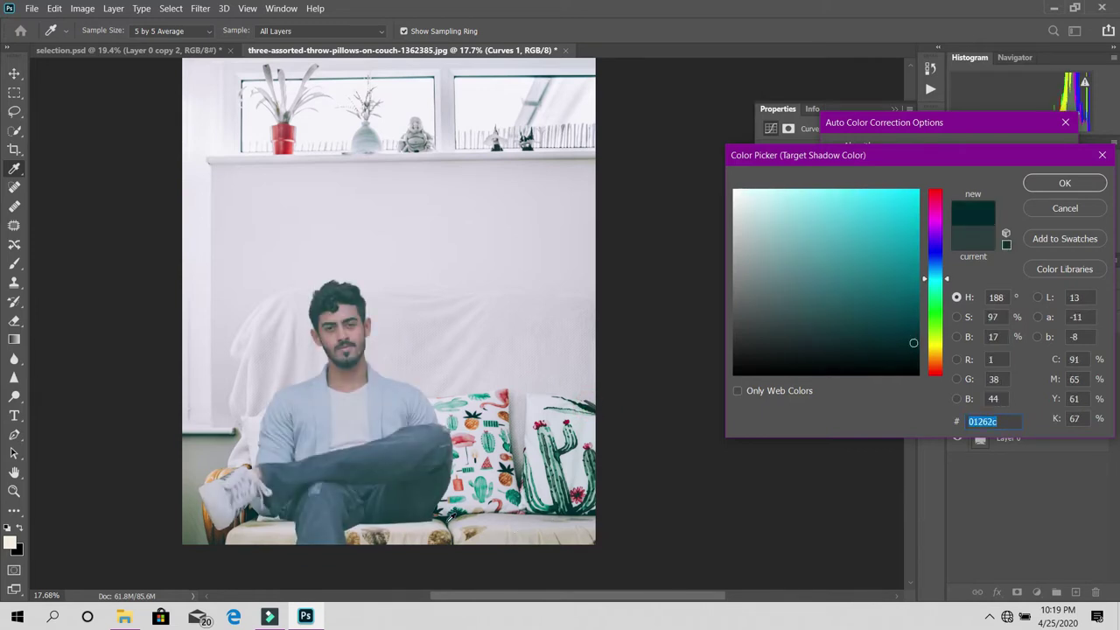
left_click(1055, 184)
left_click(1049, 152)
- Set Curves 1 to Color blend mode at 50% opacity
left_click(584, 242)
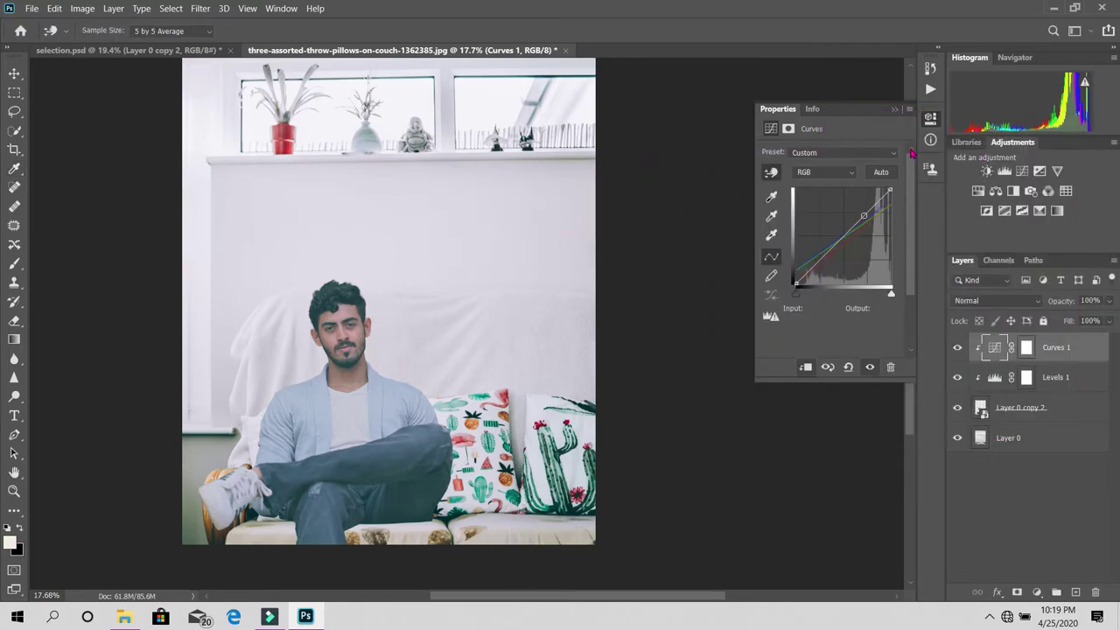
left_click(894, 110)
key("z")
left_click_drag(427, 278, 490, 263)
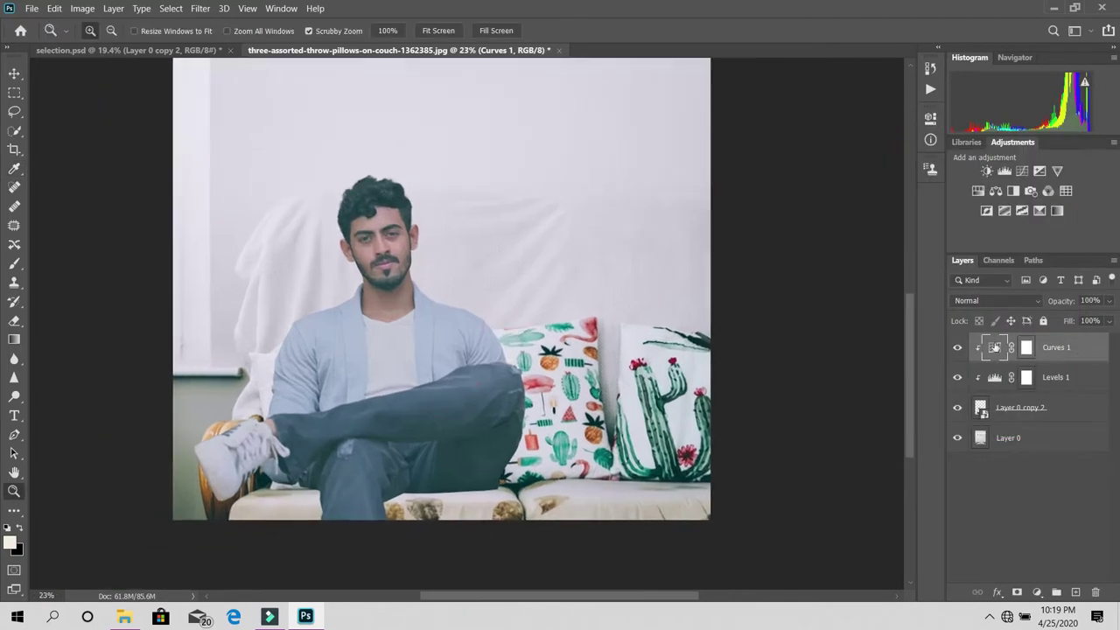
left_click(1017, 303)
left_click(960, 580)
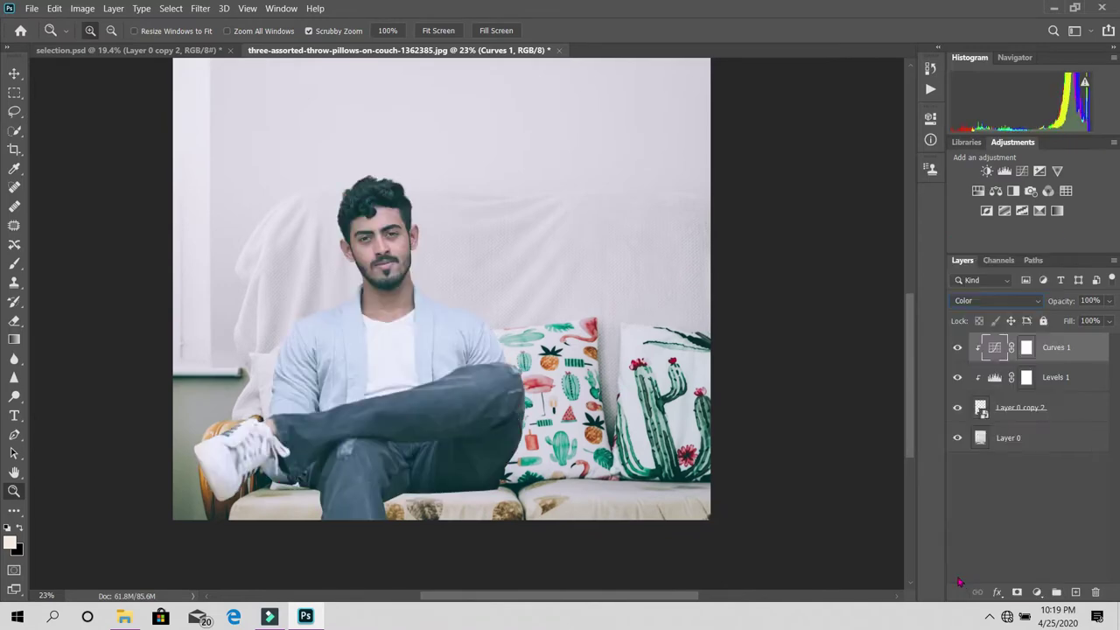
left_click(1108, 301)
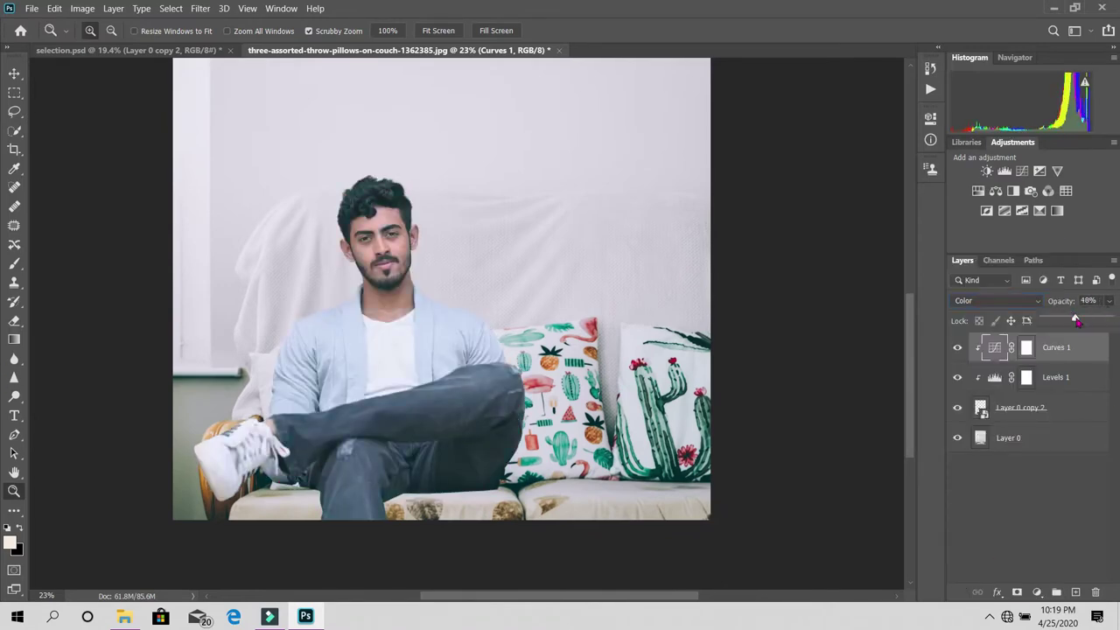
left_click(1100, 300)
type("5")
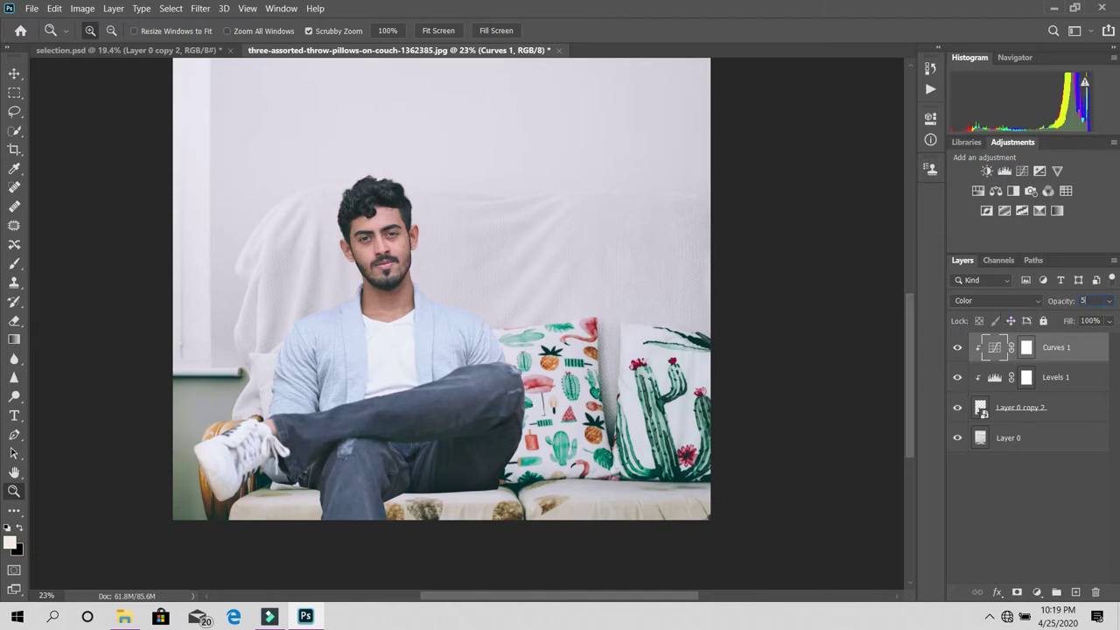
type("0")
left_click_drag(525, 411, 526, 411)
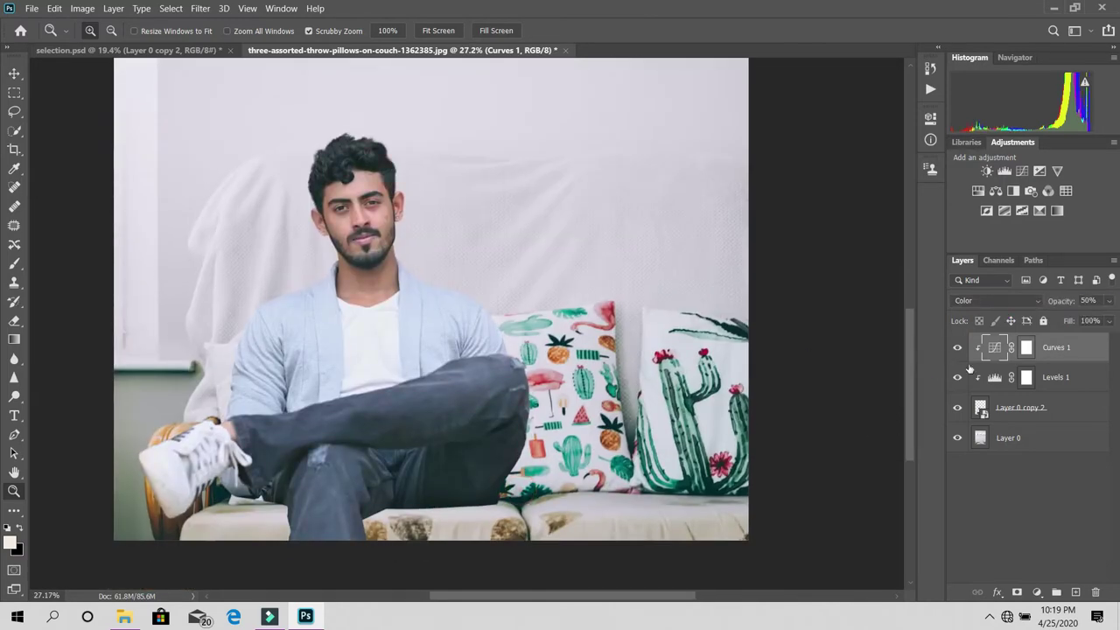
left_click(957, 377)
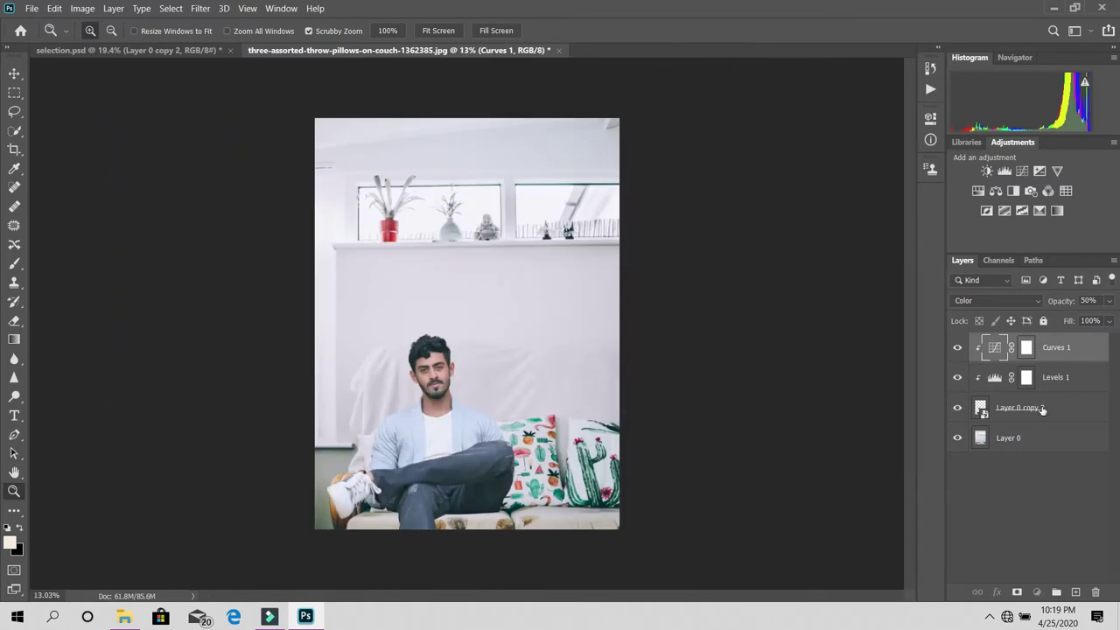
- Group Curves 1, Levels 1 and Layer 0 copy 2 into a group named 'subject'
left_click(1061, 378, "shift")
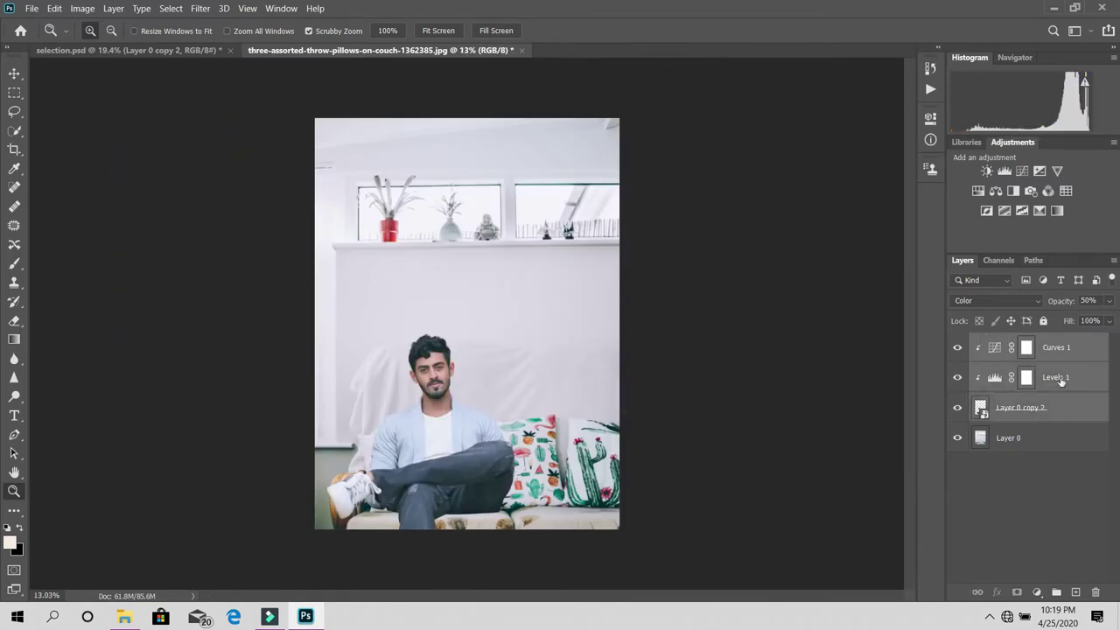
right_click(1067, 376)
key("Escape")
left_click_drag(1069, 363, 1075, 429)
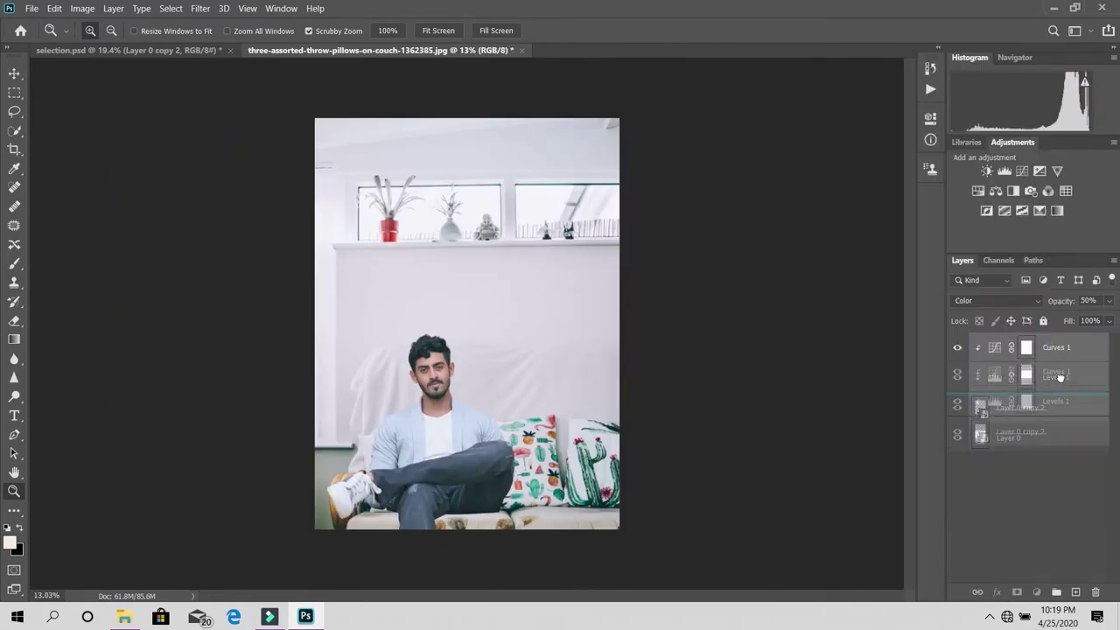
left_click(1019, 407, "shift")
mouse_move(1019, 408)
left_mouse_down()
mouse_move(1064, 586)
mouse_move(1056, 592)
left_mouse_up()
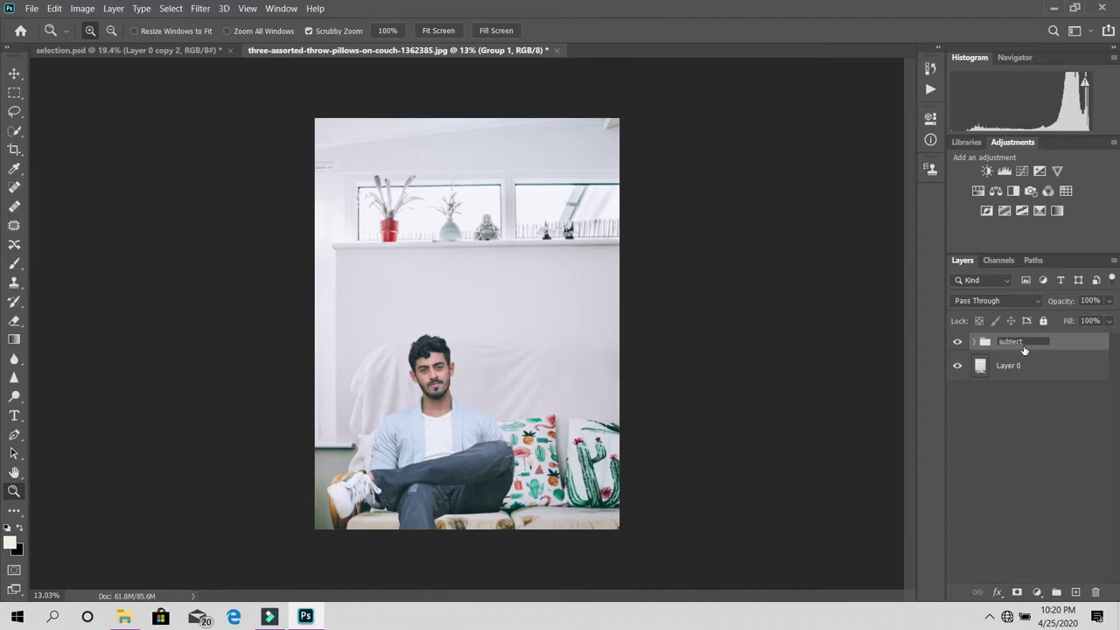
left_click(973, 342)
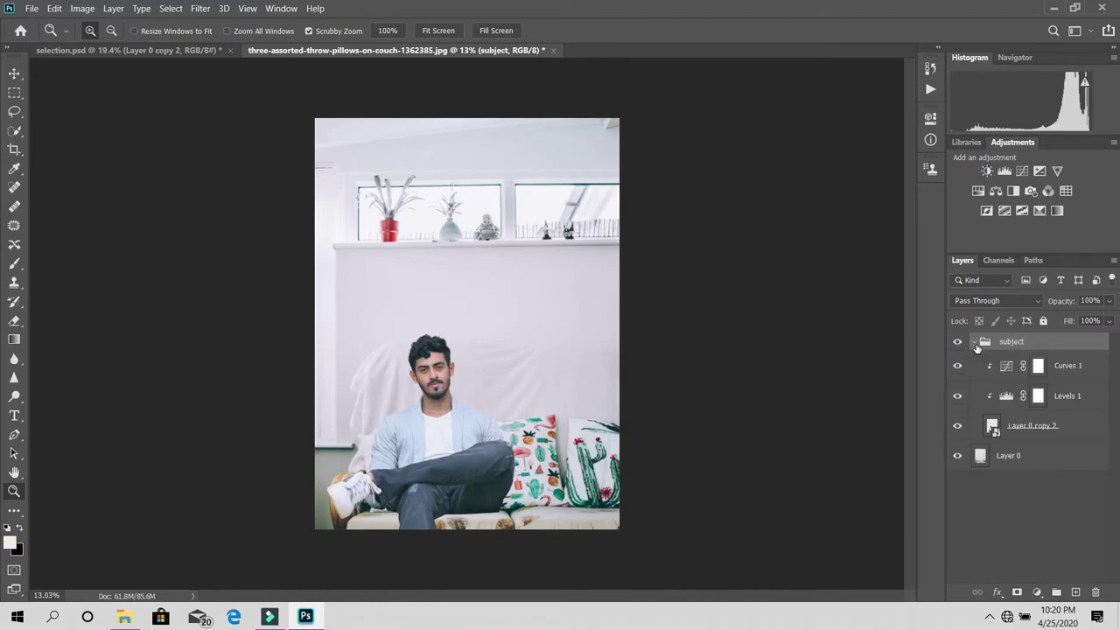
left_click(974, 343)
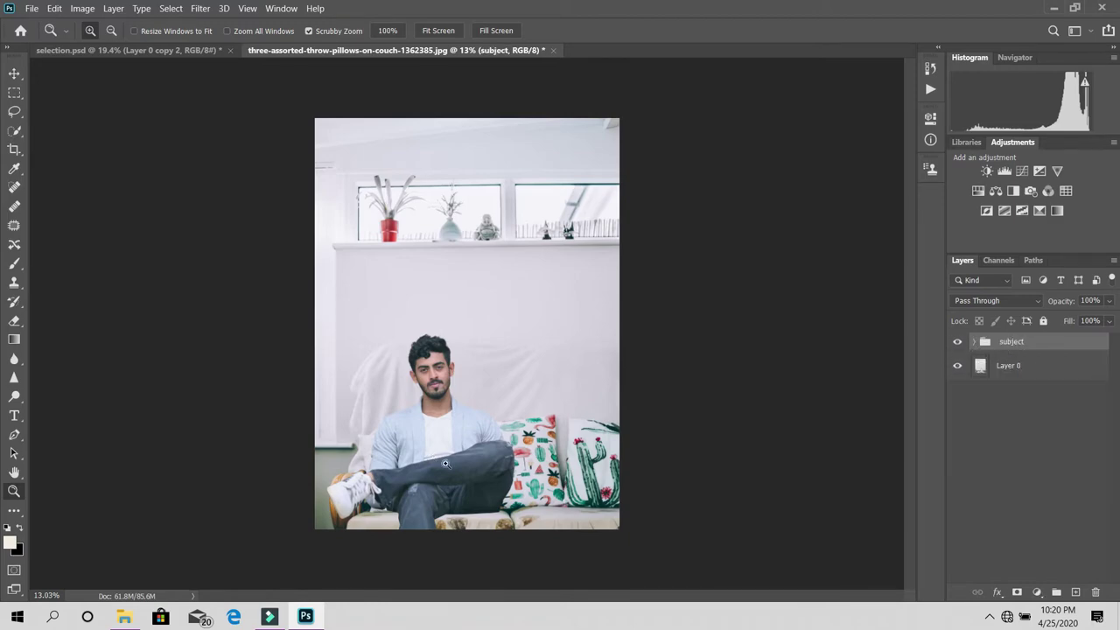
left_click(445, 464)
- Select Layer 0, zoom in on the man's legs, and set a 308 px round brush at 100% opacity
left_click(997, 358)
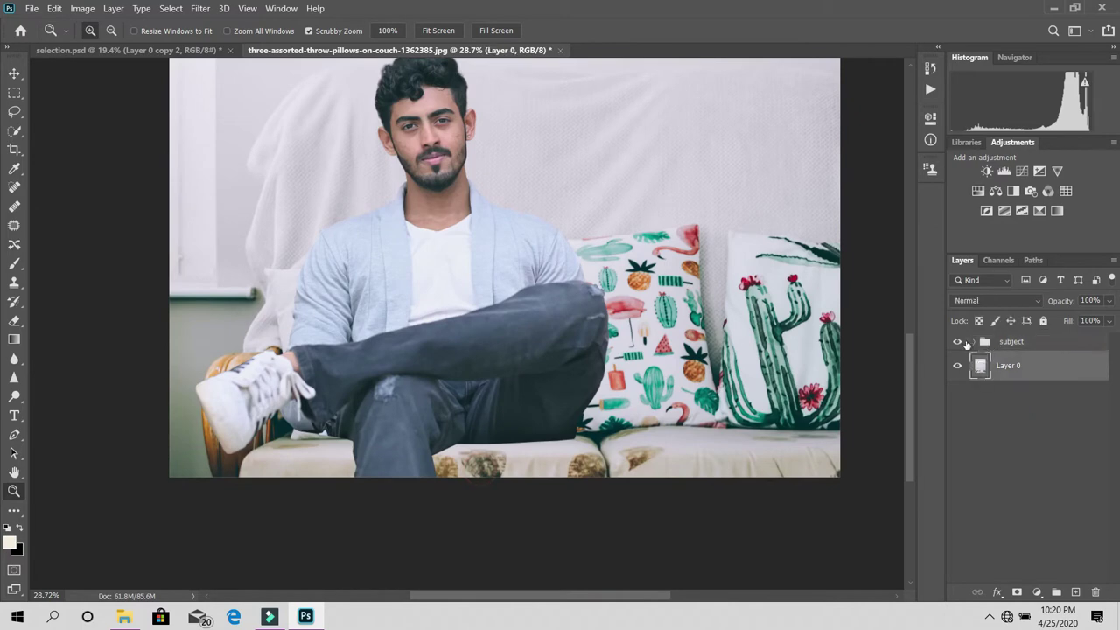
left_click_drag(456, 428, 533, 495)
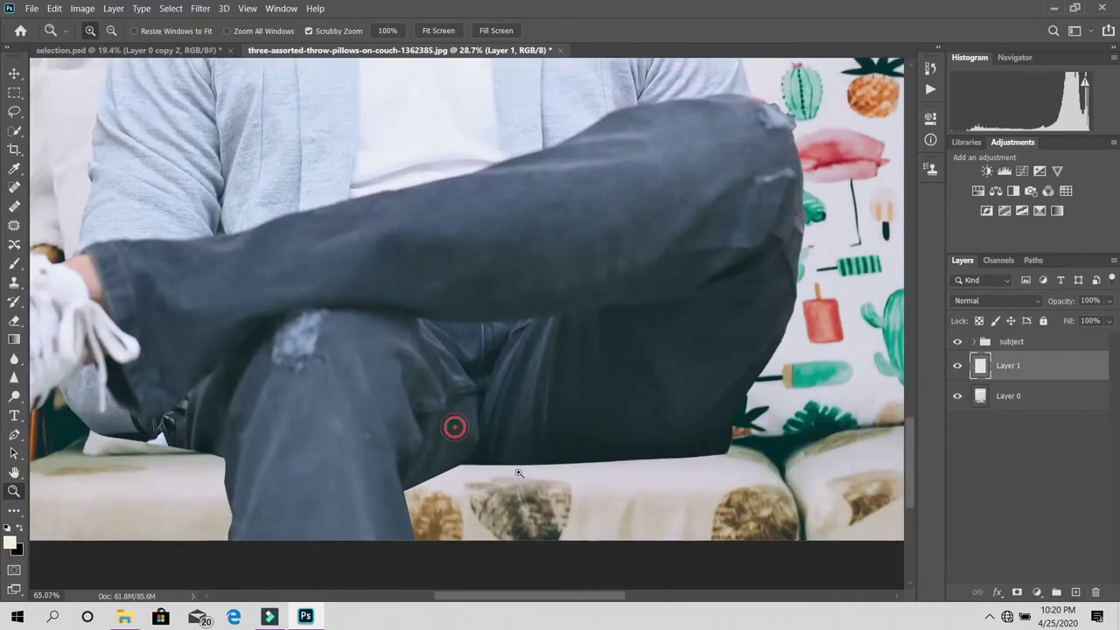
key("b")
left_click_drag(582, 393, 601, 367)
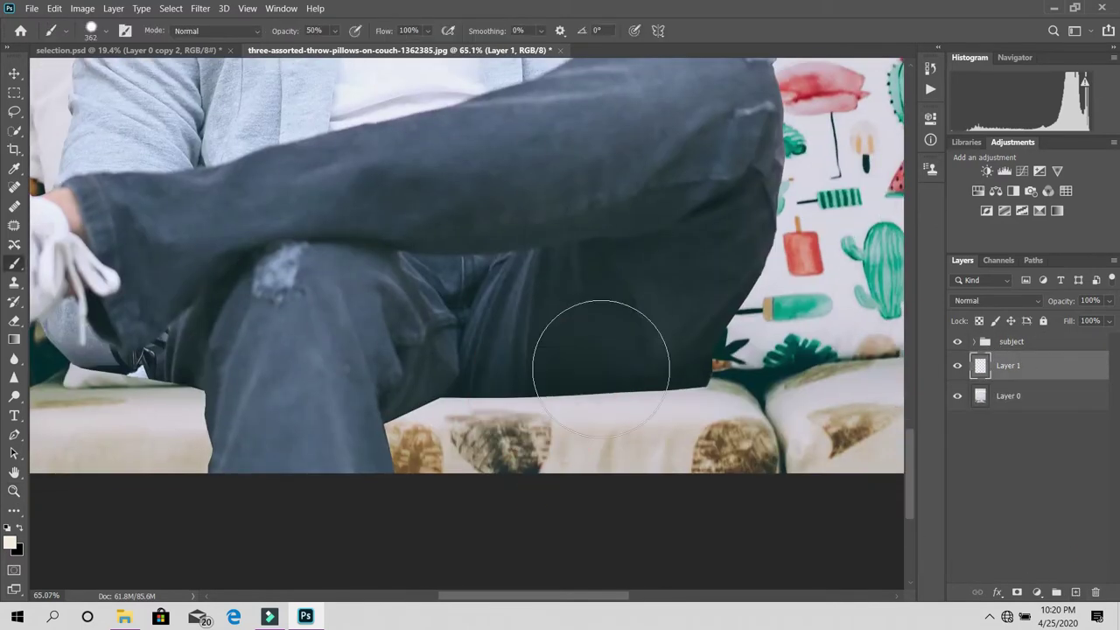
key("0")
right_click(402, 314)
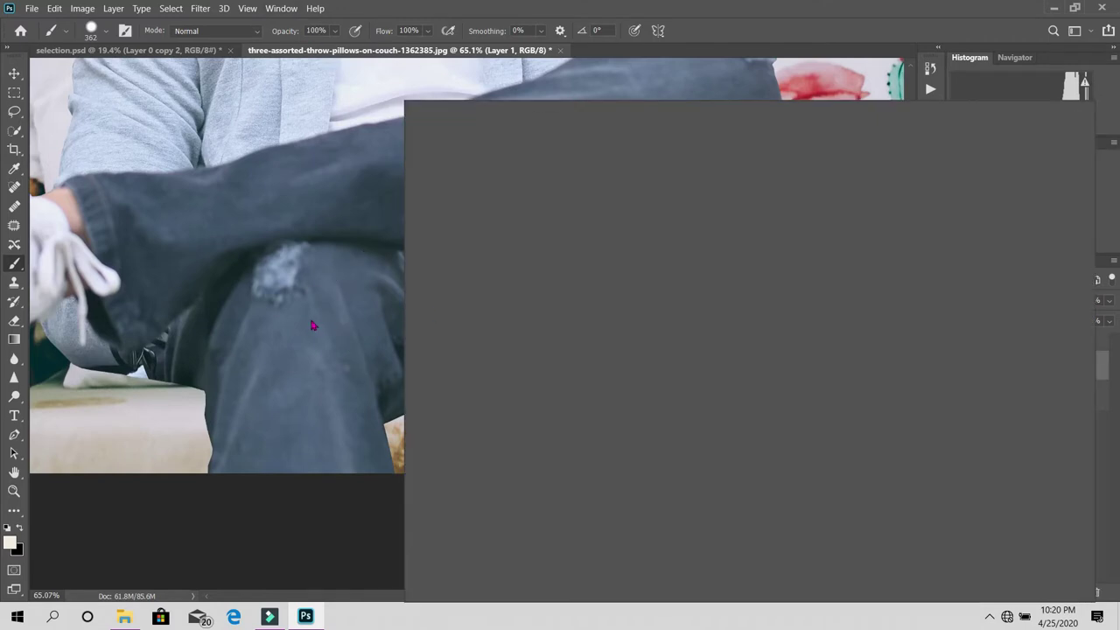
left_click(426, 202)
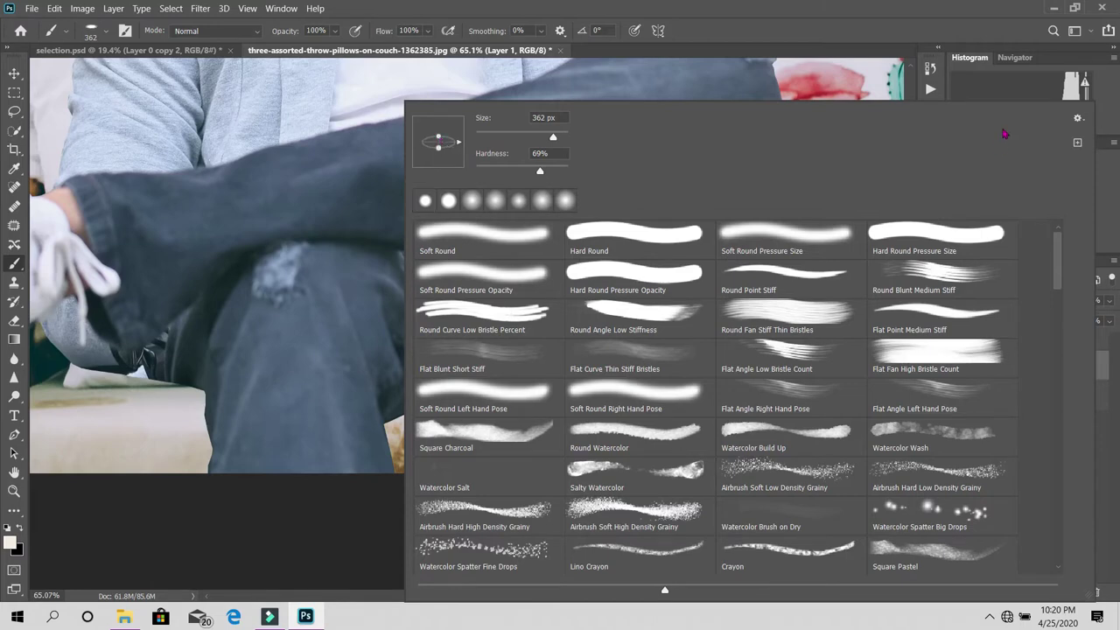
key("Return")
left_click_drag(660, 370, 635, 372)
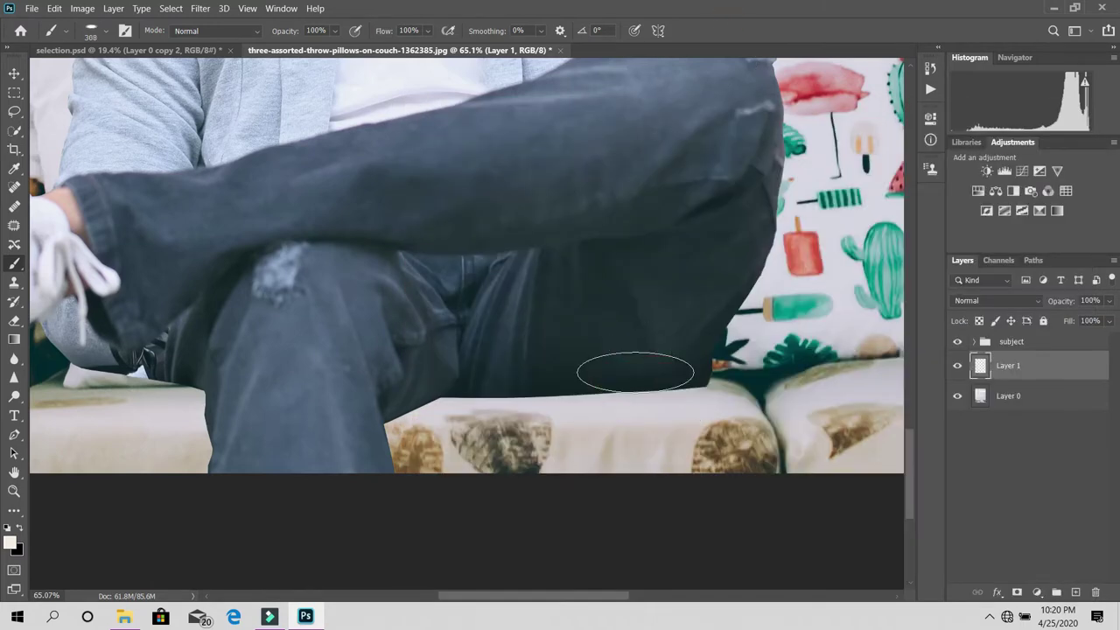
- Sample dark teal from the pillow leaf and paint a shadow strip under the man's seat
key("i")
left_click(742, 359)
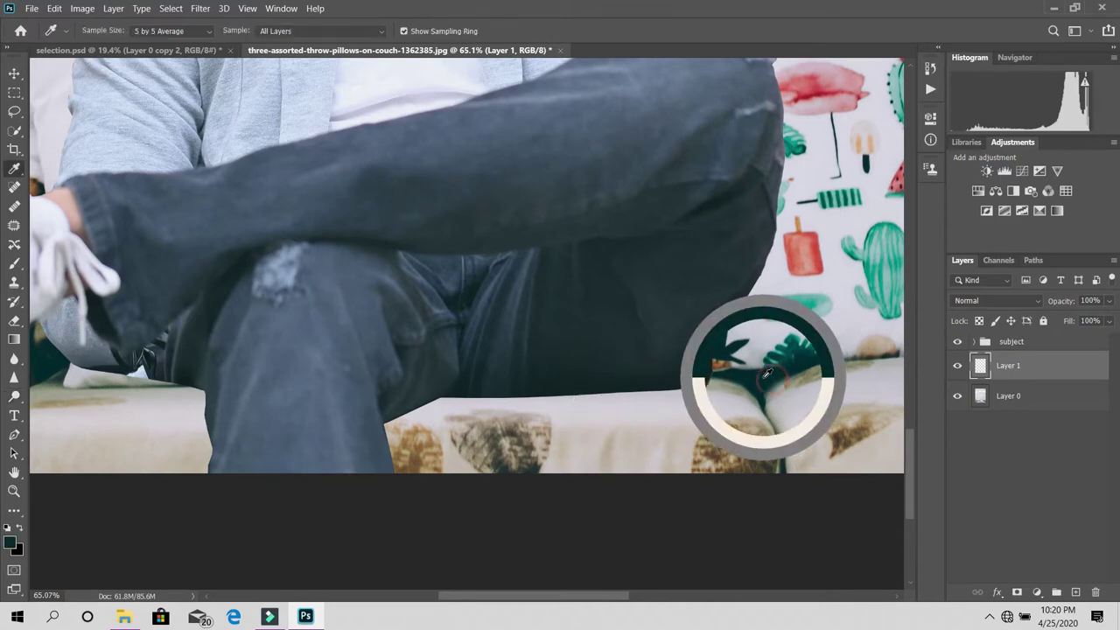
key("b")
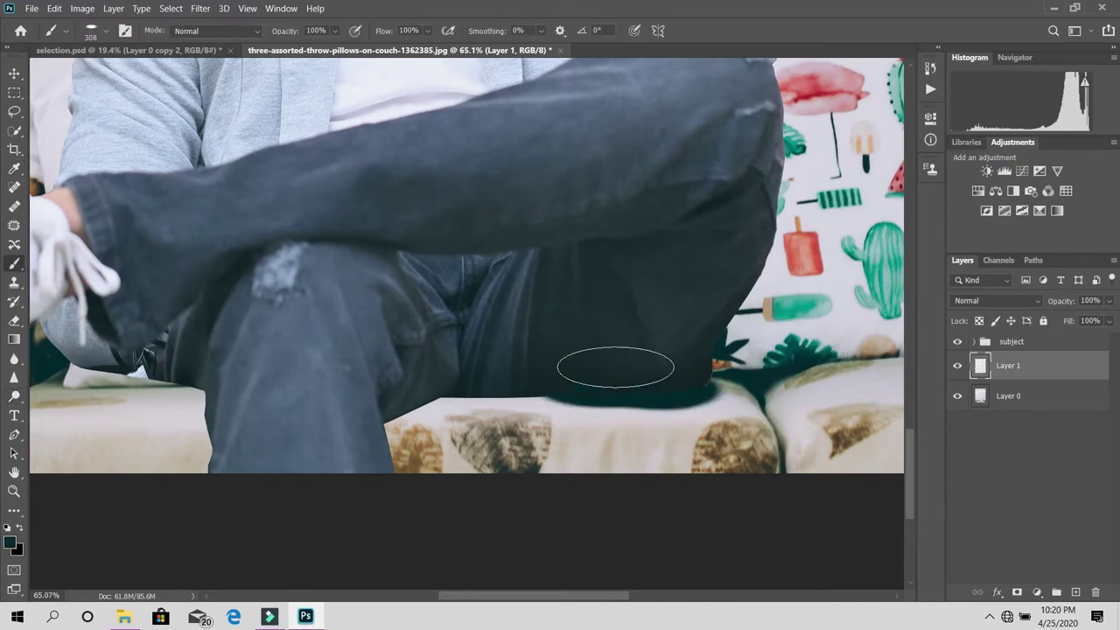
mouse_move(612, 372)
left_mouse_down()
mouse_move(602, 370)
mouse_move(585, 215)
mouse_move(564, 277)
left_mouse_up()
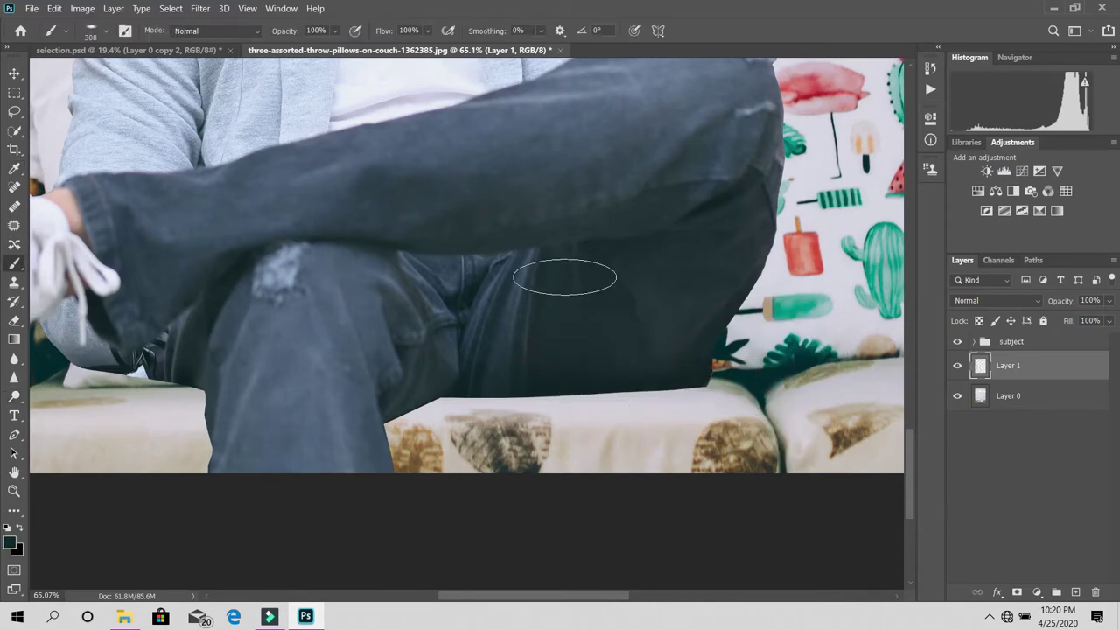
left_click_drag(582, 368, 579, 231)
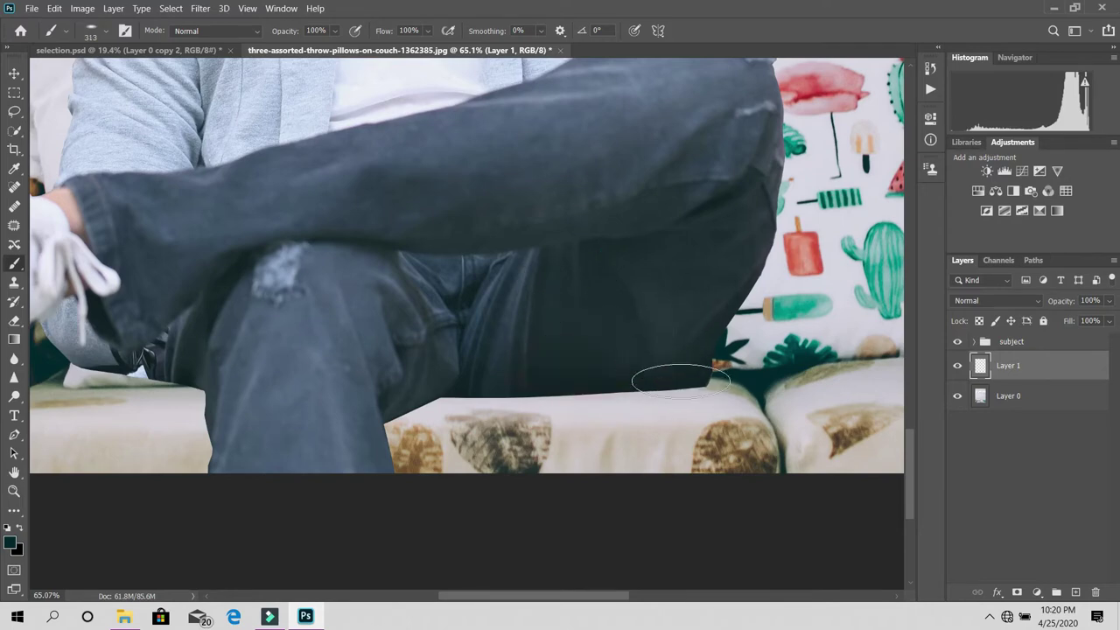
mouse_move(699, 379)
left_mouse_down()
mouse_move(779, 369)
mouse_move(726, 338)
mouse_move(444, 385)
mouse_move(412, 514)
left_mouse_up()
key("ctrl+z")
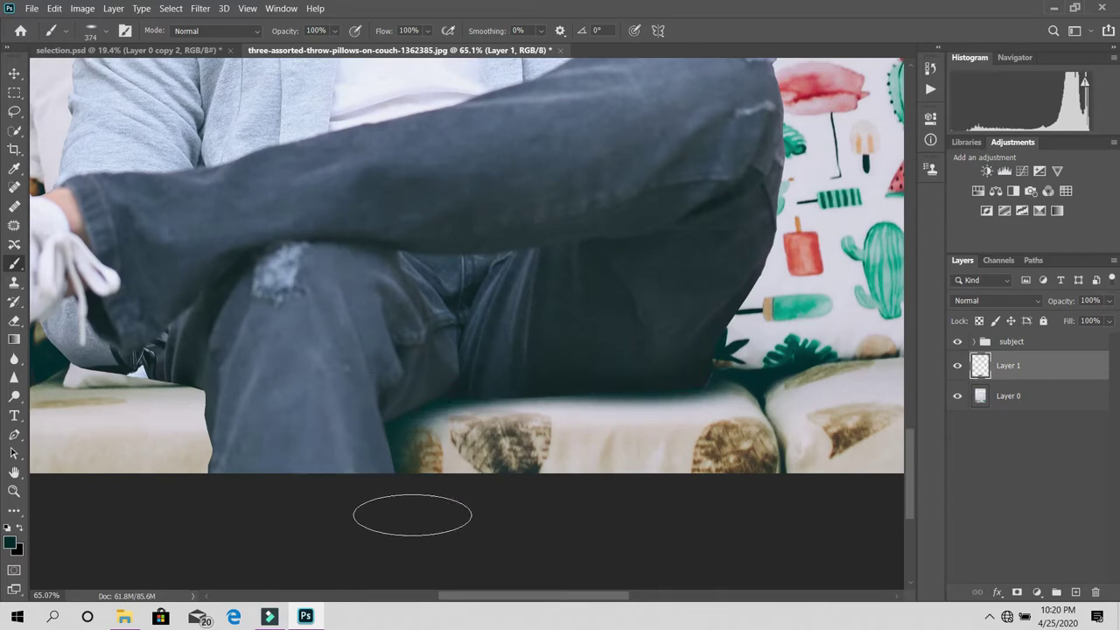
mouse_move(467, 382)
left_mouse_down()
mouse_move(628, 364)
mouse_move(613, 377)
mouse_move(645, 348)
mouse_move(560, 350)
left_mouse_up()
- Set the shadow layer's blend mode to Multiply and toggle it to compare
key("z")
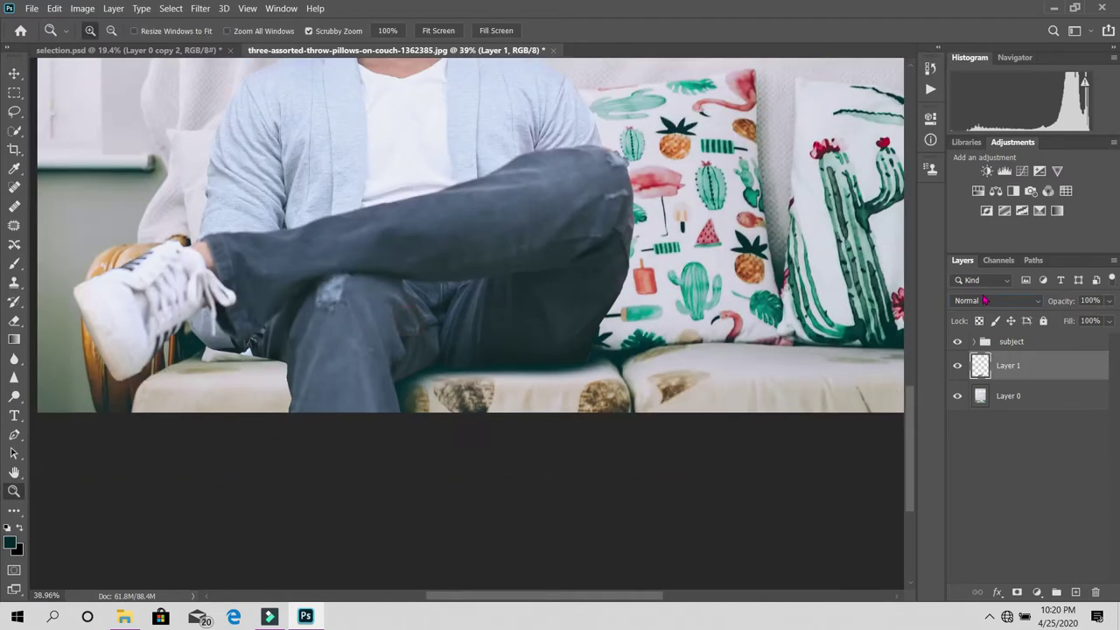
left_click(985, 300)
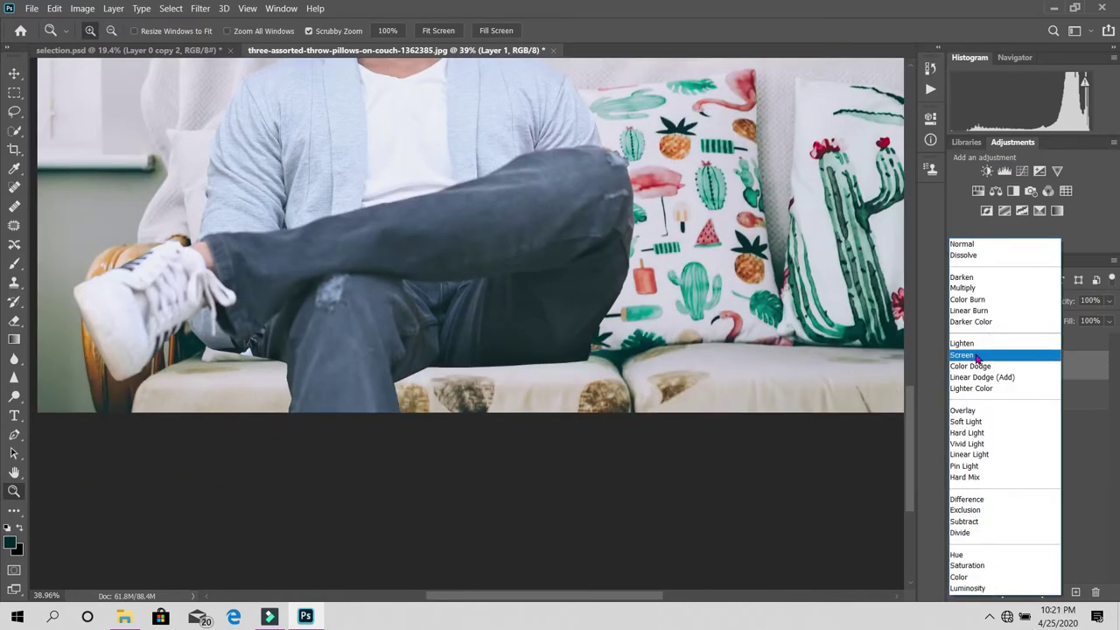
left_click(963, 287)
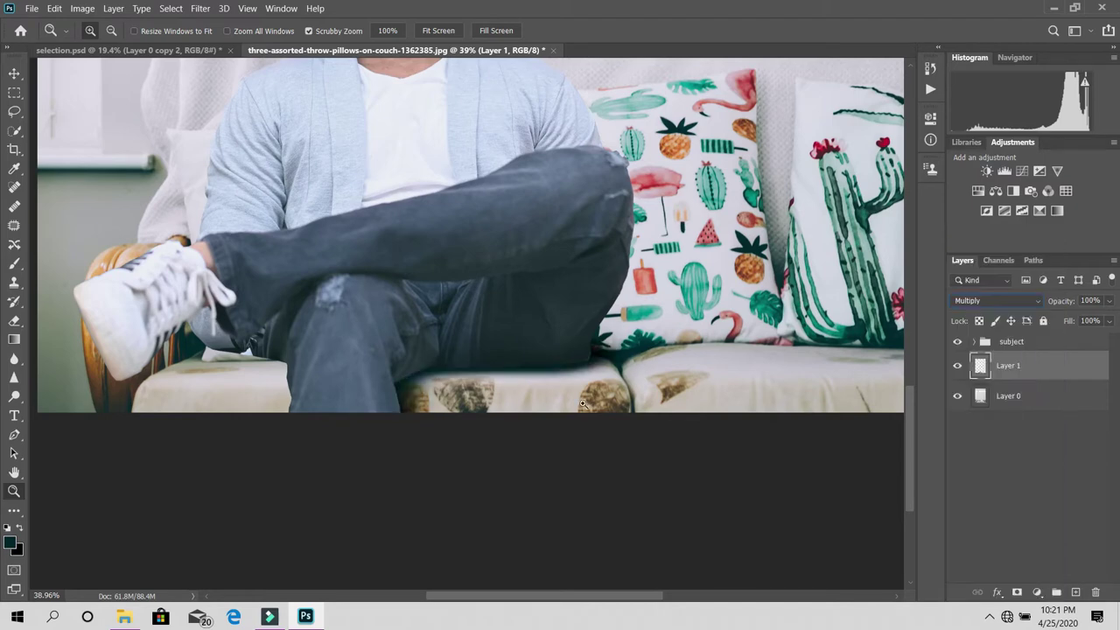
left_click(958, 366)
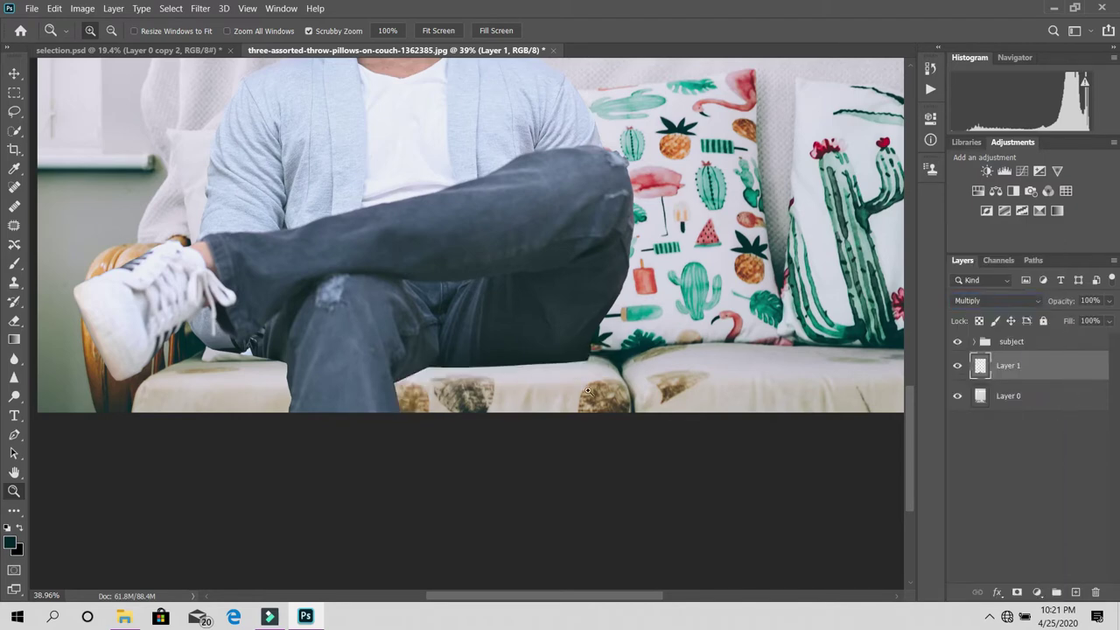
mouse_move(591, 476)
left_mouse_down()
mouse_move(506, 476)
mouse_move(543, 432)
mouse_move(548, 462)
left_mouse_up()
- Open and cancel Gaussian Blur, zoom in on the legs, and select the subject group
left_click(189, 8)
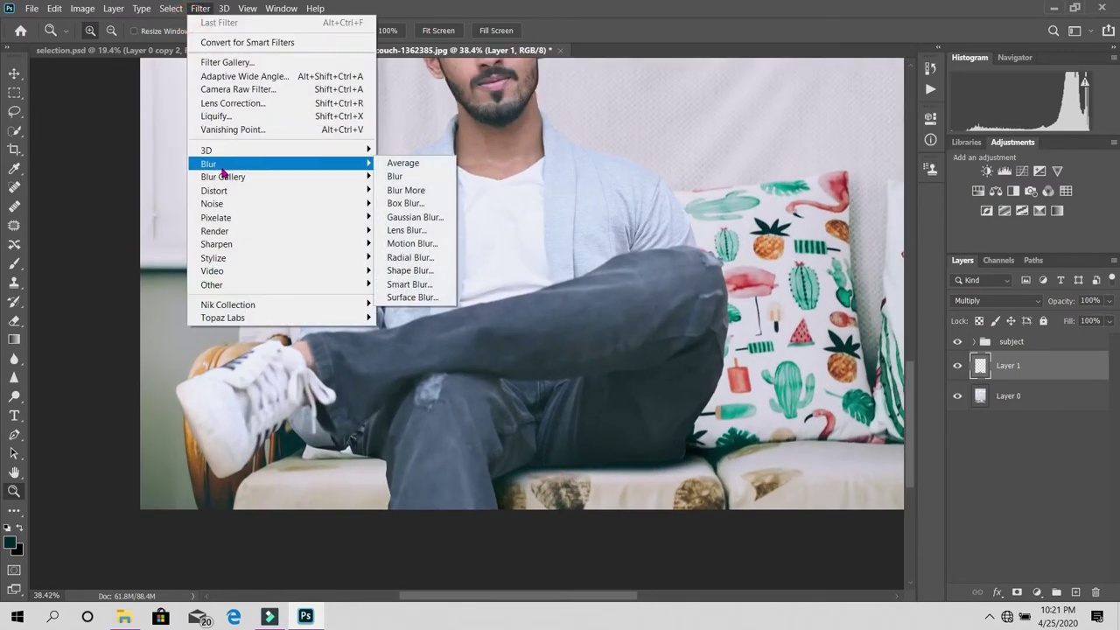
left_click(412, 218)
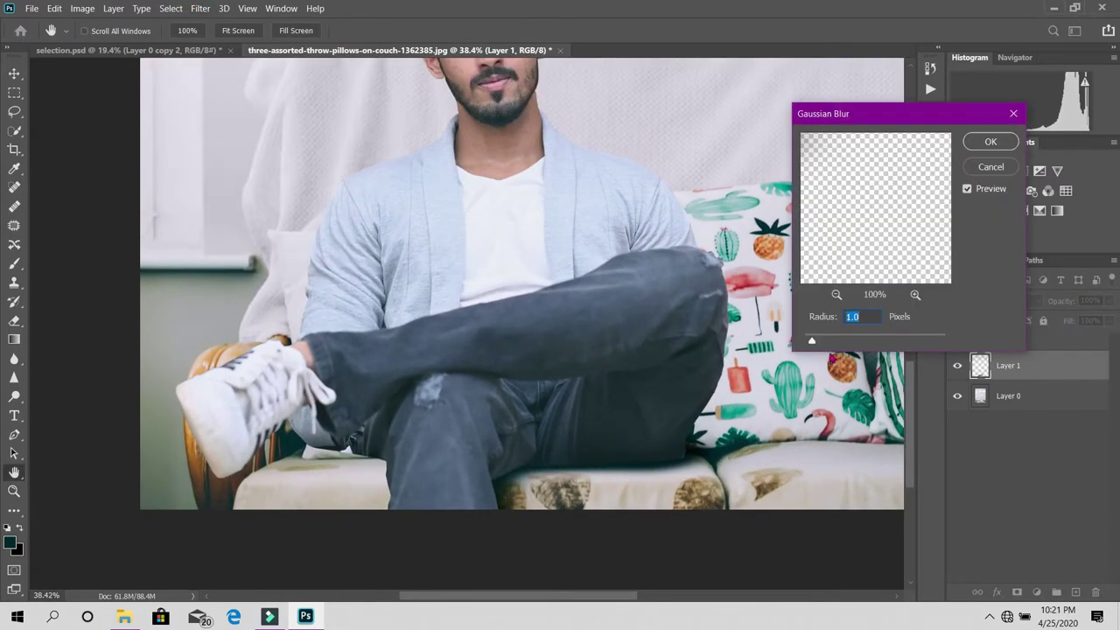
left_click(994, 174)
key("z")
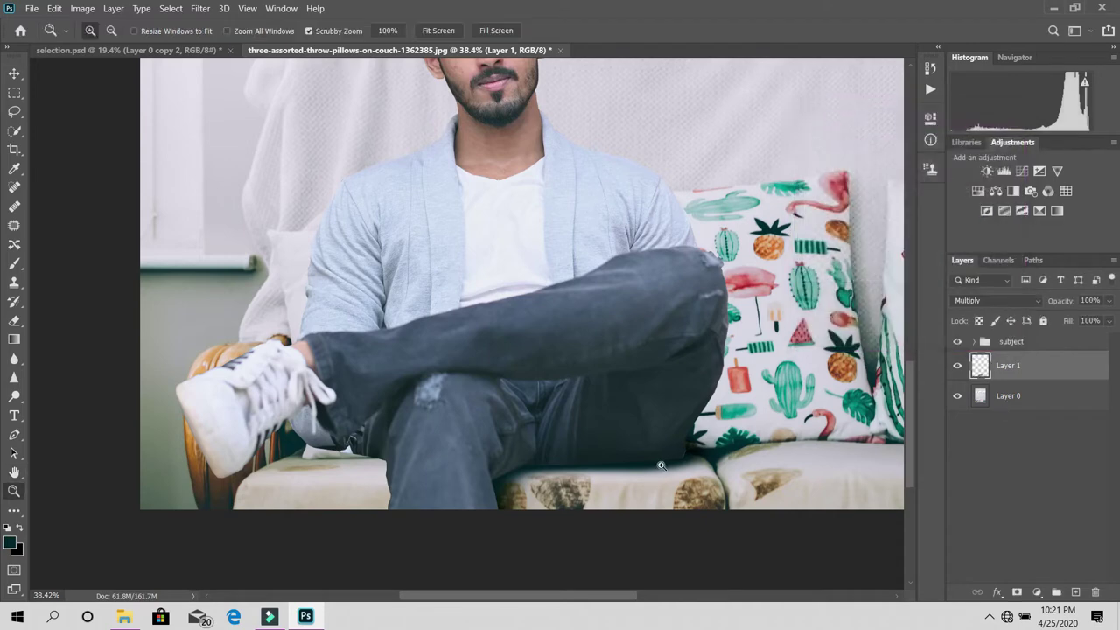
left_click(658, 470)
left_click(1006, 342)
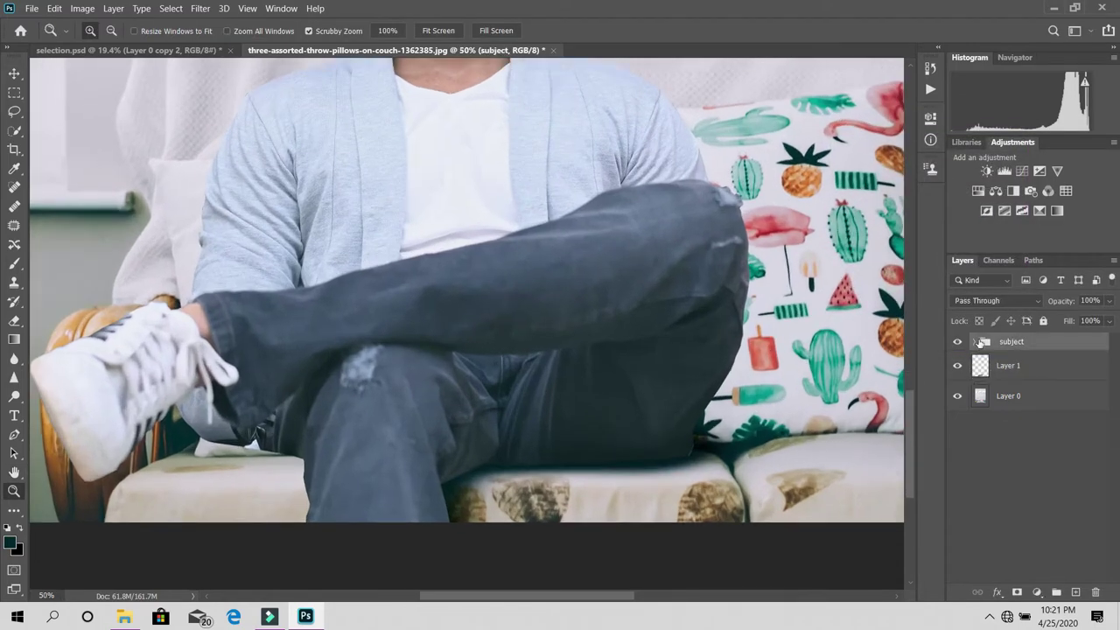
- Move the shadow Layer 1 into the subject group and toggle it to compare the shading
left_click(982, 343)
mouse_move(1022, 464)
left_mouse_down()
mouse_move(1013, 445)
mouse_move(1013, 457)
left_mouse_up()
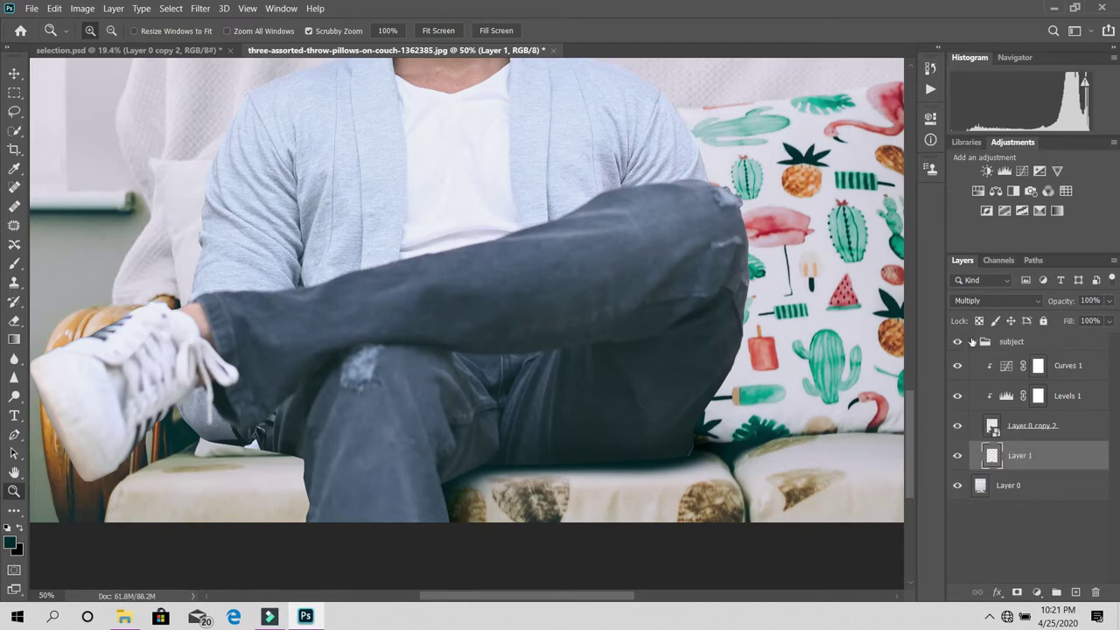
left_click(981, 342)
left_click(982, 342)
left_click(973, 463)
left_click(957, 456)
left_click(957, 456)
left_click(1054, 427)
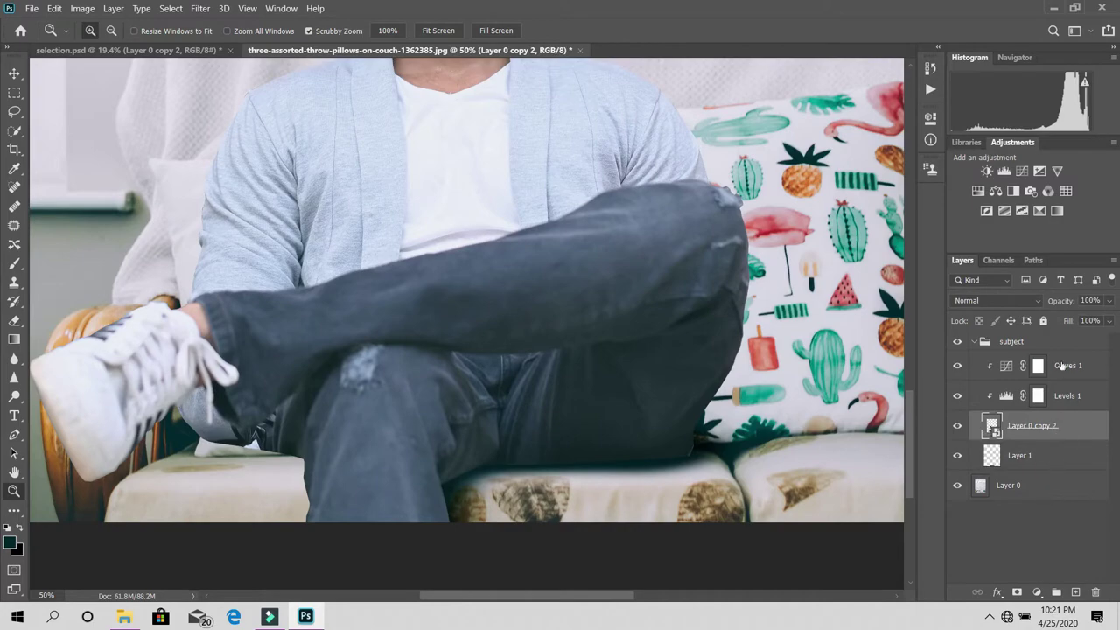
- Add a Levels adjustment above Curves 1 with output white 210, clipped to the subject
left_click(1067, 369)
left_click(1036, 592)
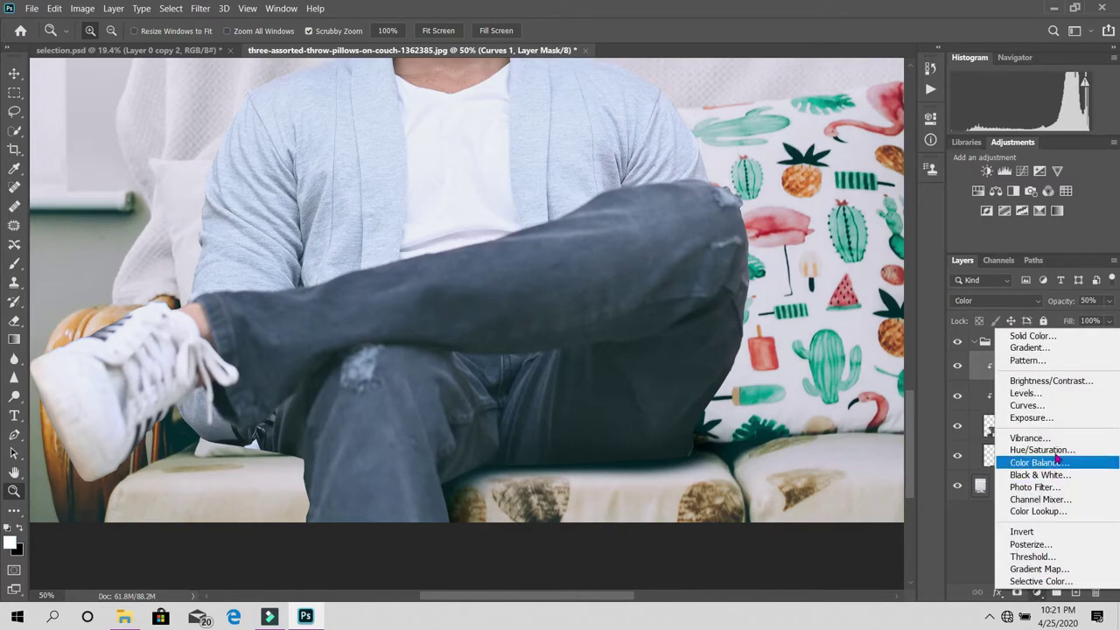
left_click(1026, 399)
mouse_move(896, 302)
left_mouse_down()
mouse_move(854, 305)
mouse_move(877, 299)
left_mouse_up()
left_click(806, 368)
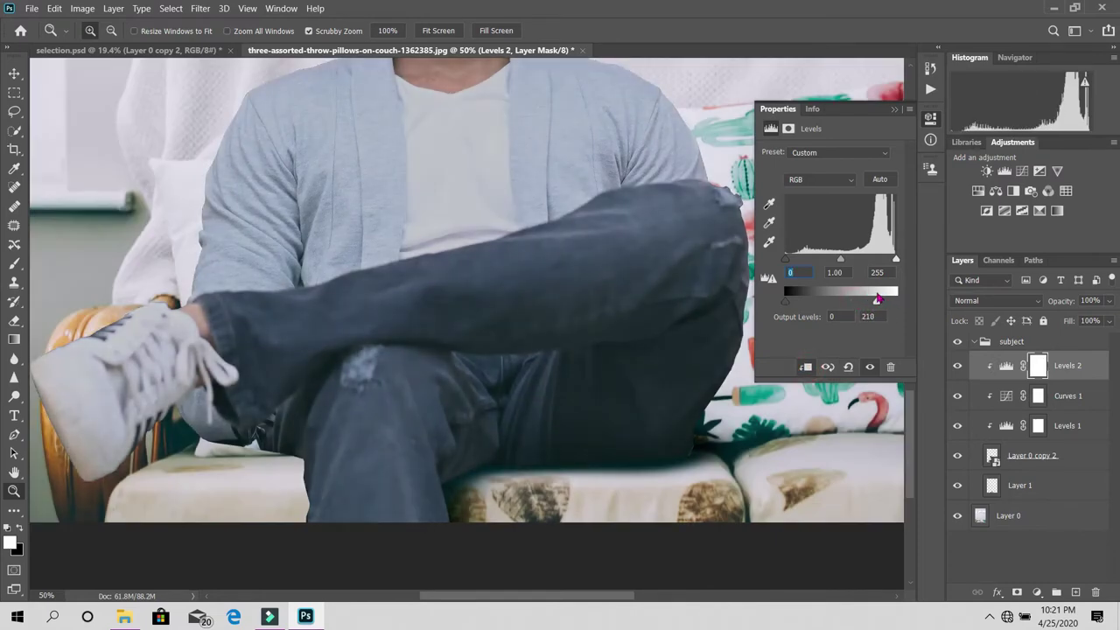
left_click(896, 109)
key("ctrl+0")
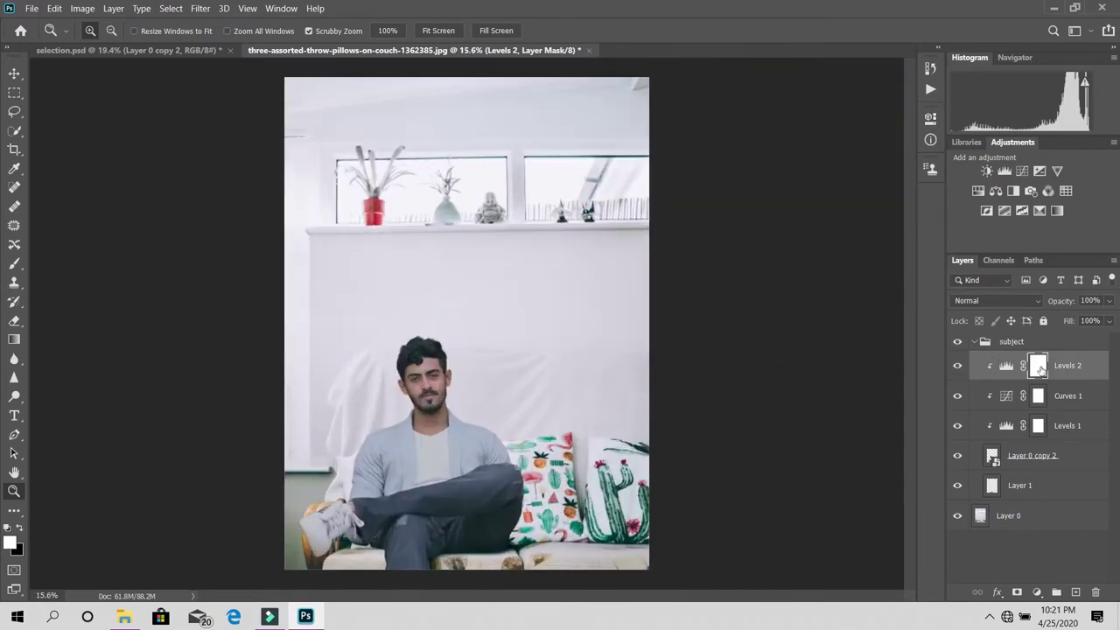
- Invert the Levels 2 mask to black and set up a 274 px brush
key("ctrl+i")
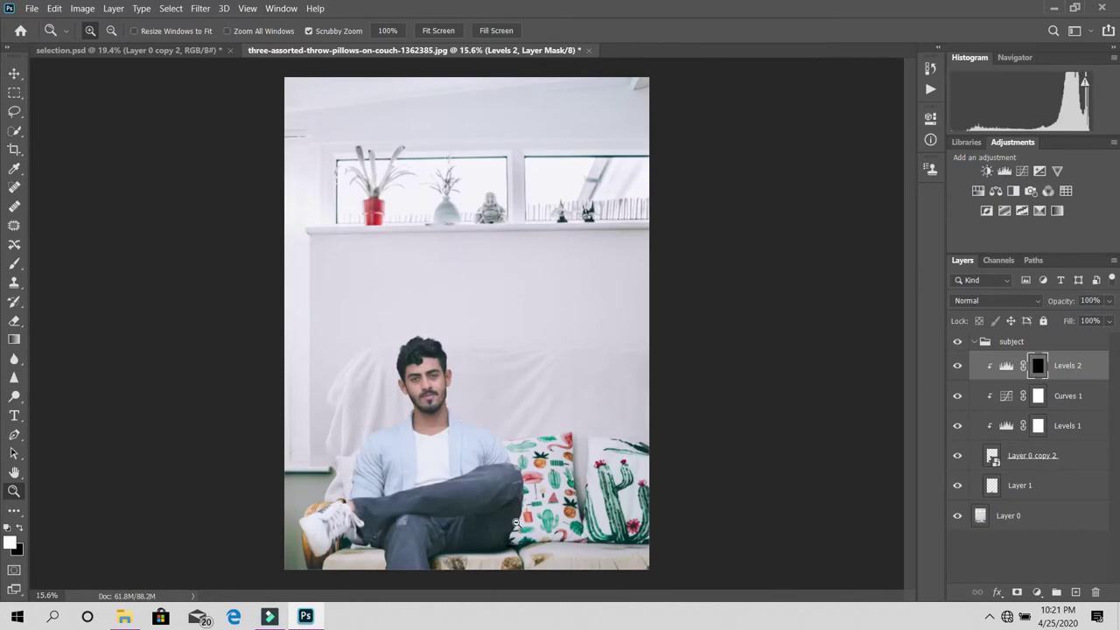
scroll(516, 523, "up", 4)
scroll(493, 321, "up", 3)
scroll(400, 392, "up", 3)
key("b")
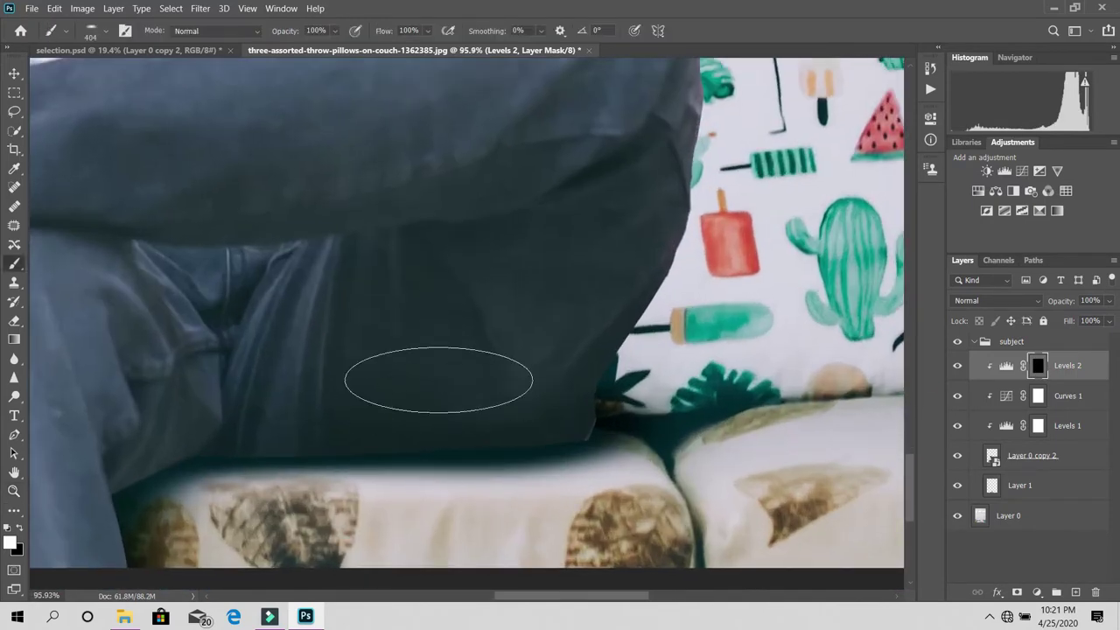
right_click(438, 380)
left_click(489, 234)
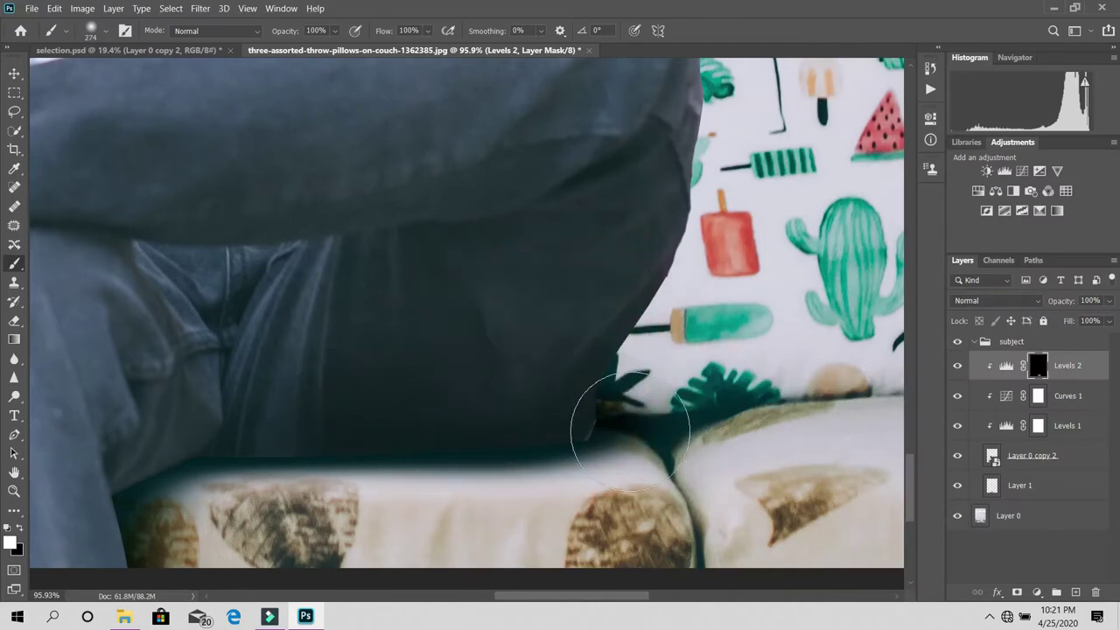
- Paint the darkening back in on the mask along the jeans and beneath the shoe
left_click_drag(201, 450, 620, 350)
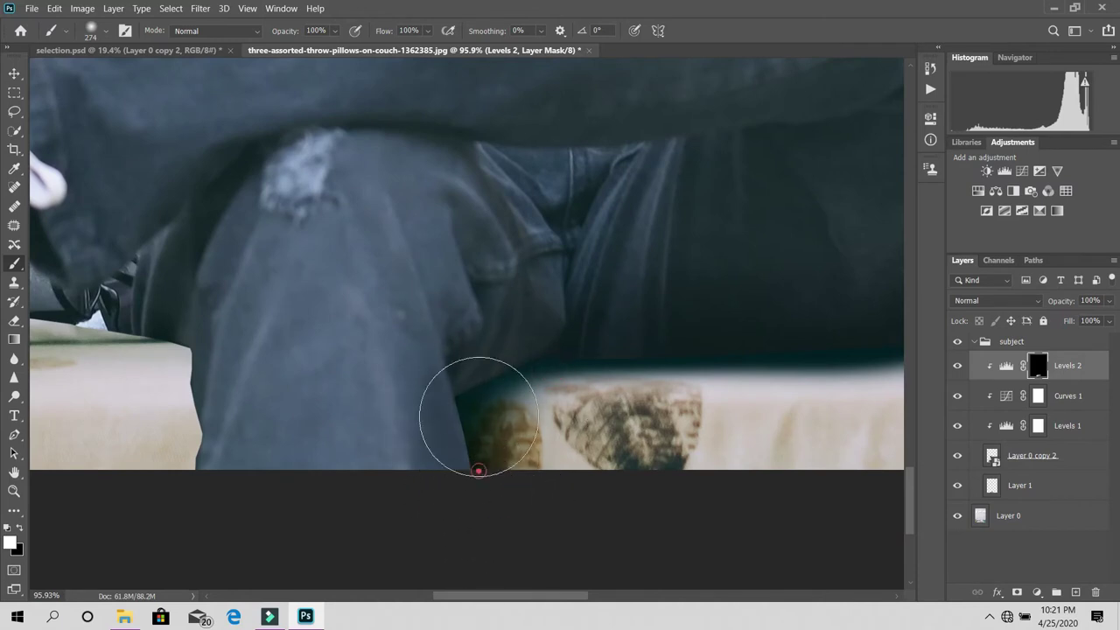
mouse_move(607, 344)
left_mouse_down()
mouse_move(425, 429)
mouse_move(622, 473)
left_mouse_up()
left_click_drag(647, 341, 621, 586)
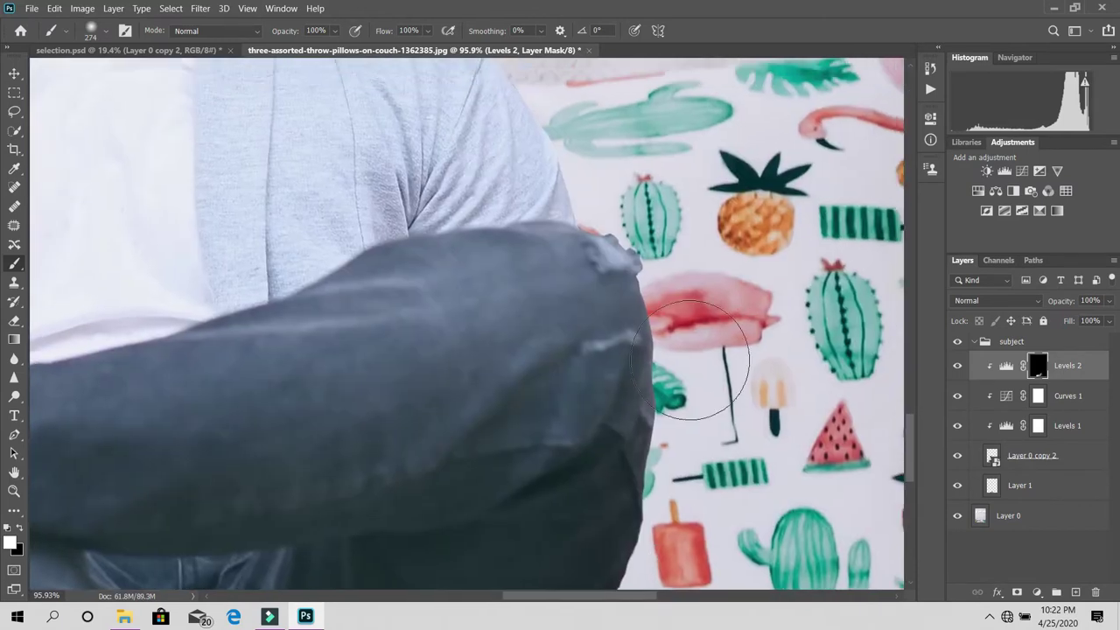
left_click_drag(604, 537, 635, 345)
key("bracketright")
key("bracketright")
key("bracketright")
left_click_drag(518, 415, 411, 333)
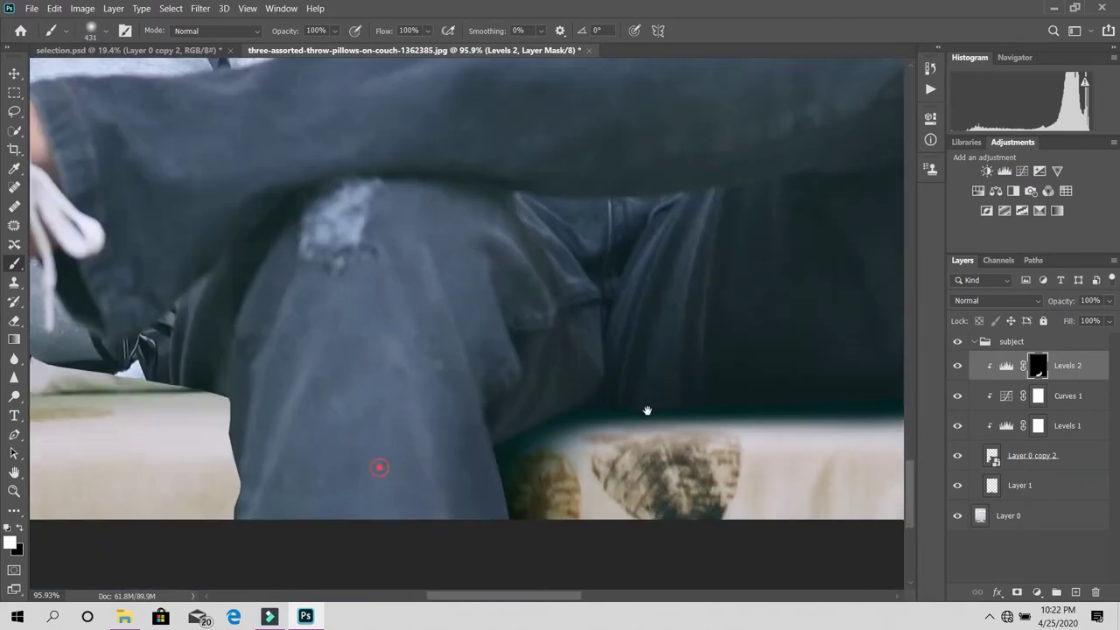
left_click_drag(131, 490, 375, 467)
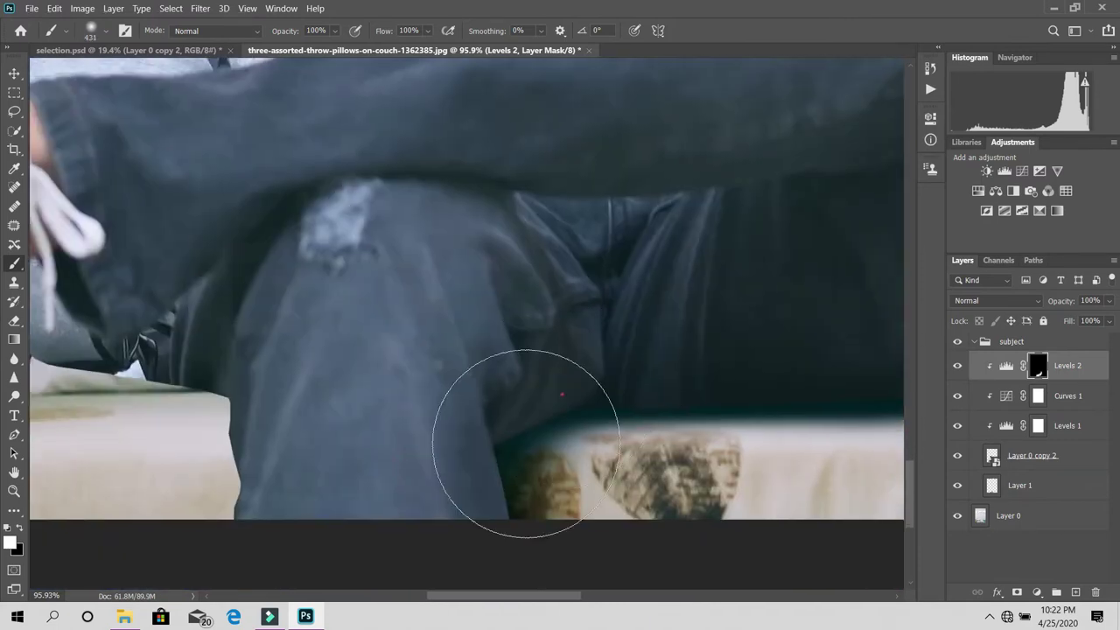
left_click_drag(43, 350, 549, 432)
left_click_drag(613, 475, 560, 475)
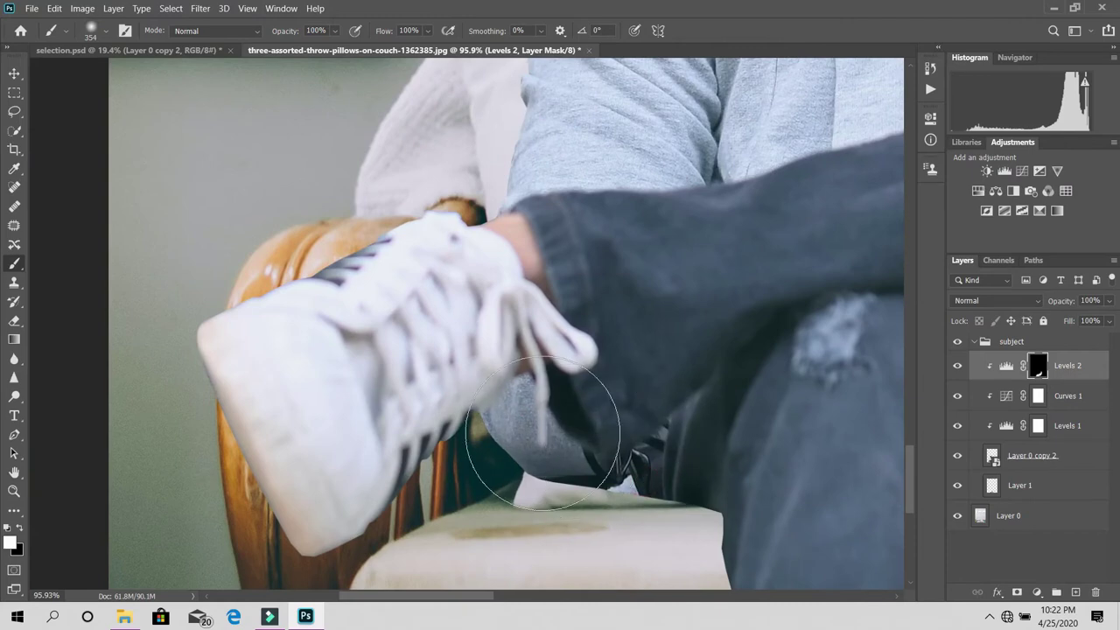
left_click_drag(674, 503, 647, 503)
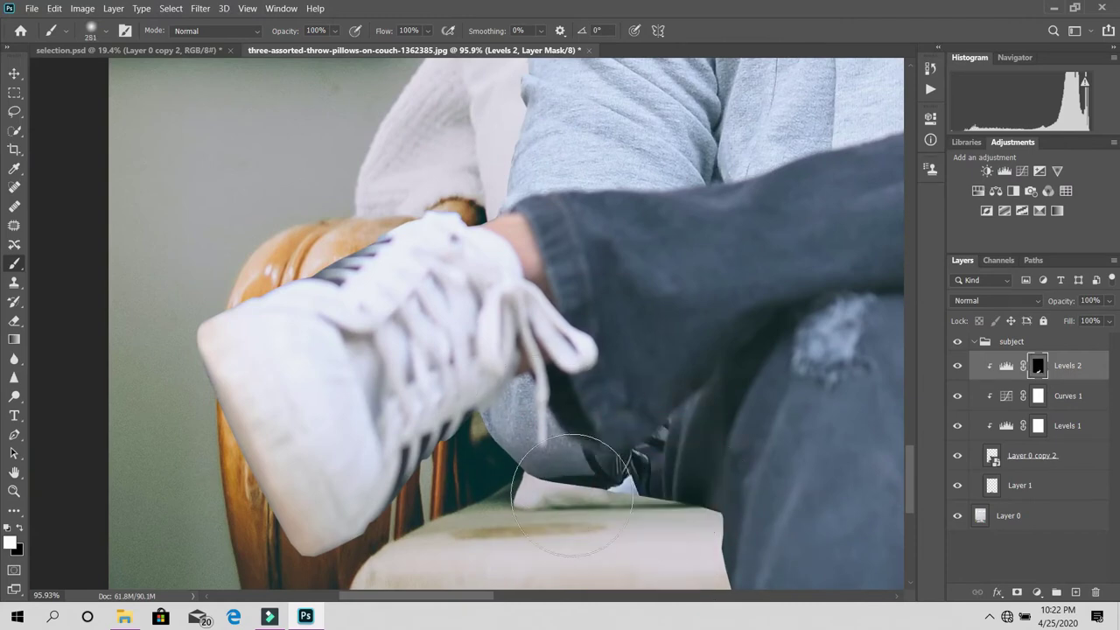
mouse_move(451, 490)
left_mouse_down()
mouse_move(490, 359)
mouse_move(562, 250)
mouse_move(725, 238)
mouse_move(500, 362)
mouse_move(249, 344)
left_mouse_up()
scroll(376, 305, "down", 3)
- Toggle Levels 2 to compare the darkening on the man, then collapse the subject group
scroll(475, 362, "down", 5)
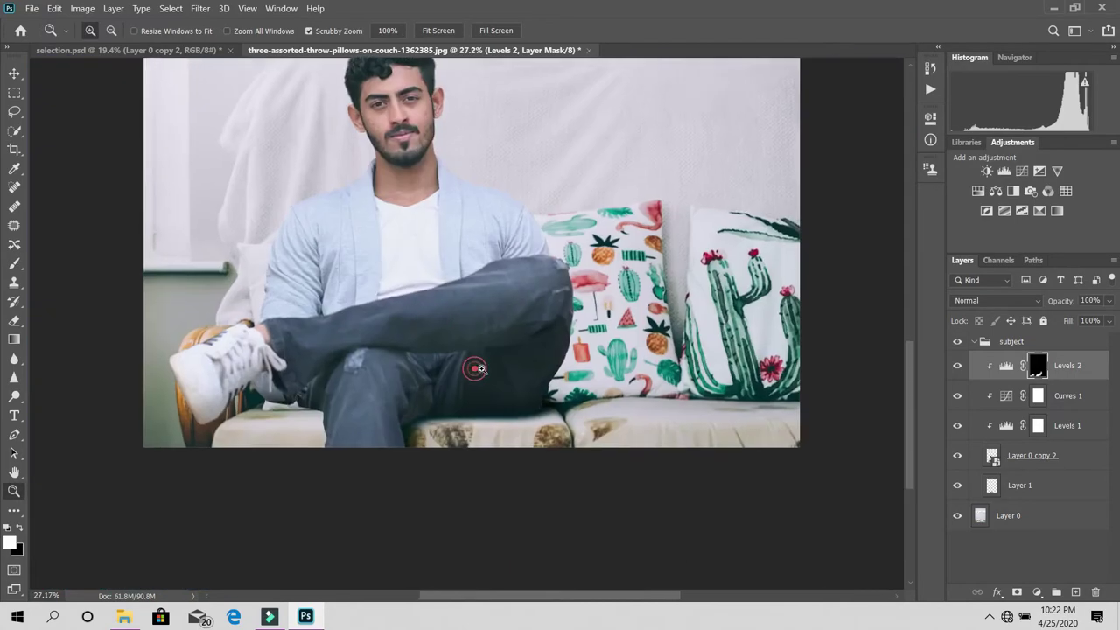
scroll(496, 345, "up", 5)
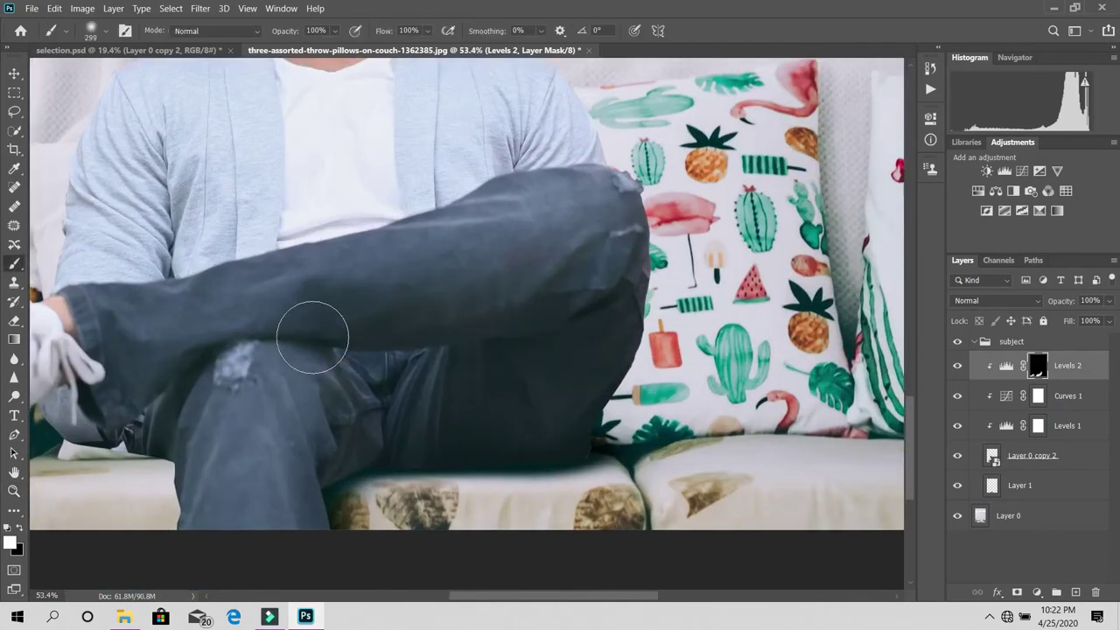
key("z")
left_click_drag(470, 420, 490, 464)
scroll(490, 464, "down", 2)
scroll(490, 507, "down", 2)
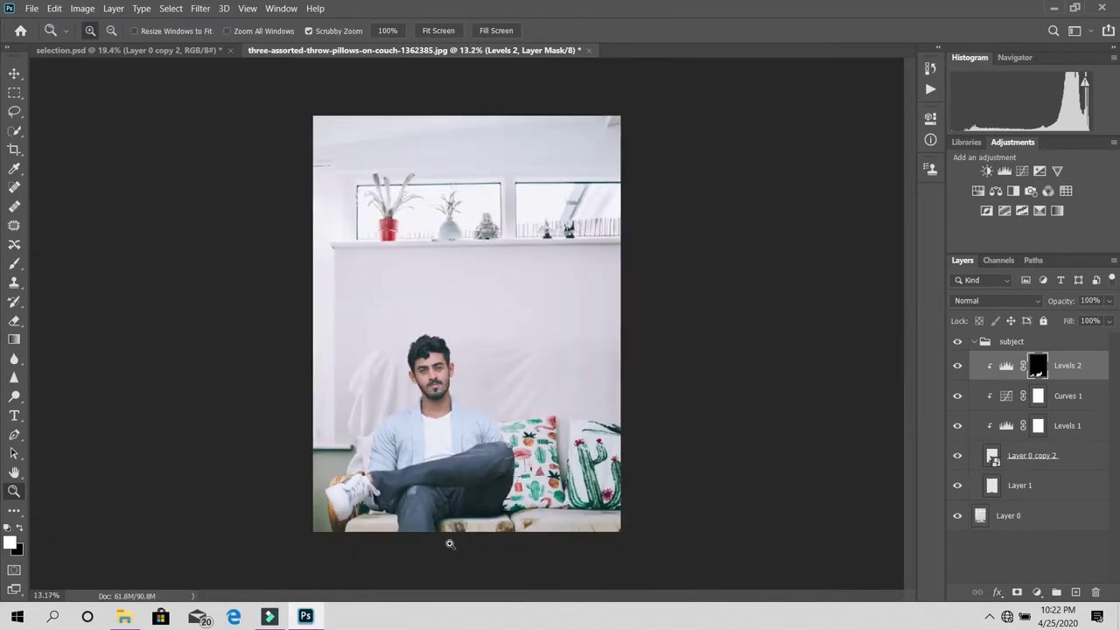
scroll(445, 540, "up", 2)
left_click(957, 366)
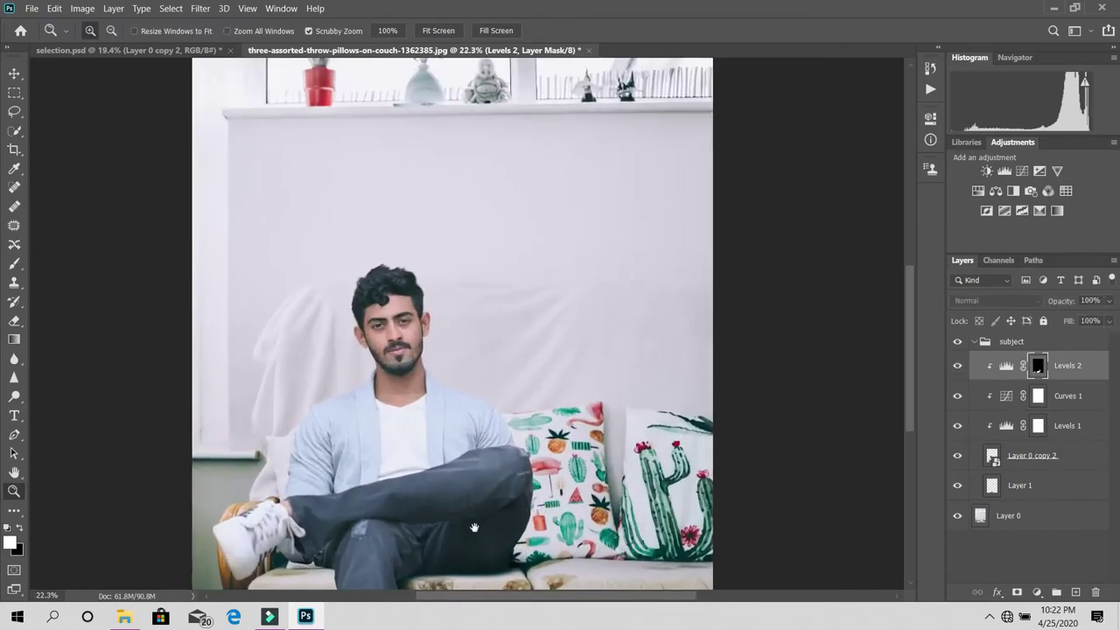
scroll(537, 357, "up", 3)
scroll(537, 357, "up", 2)
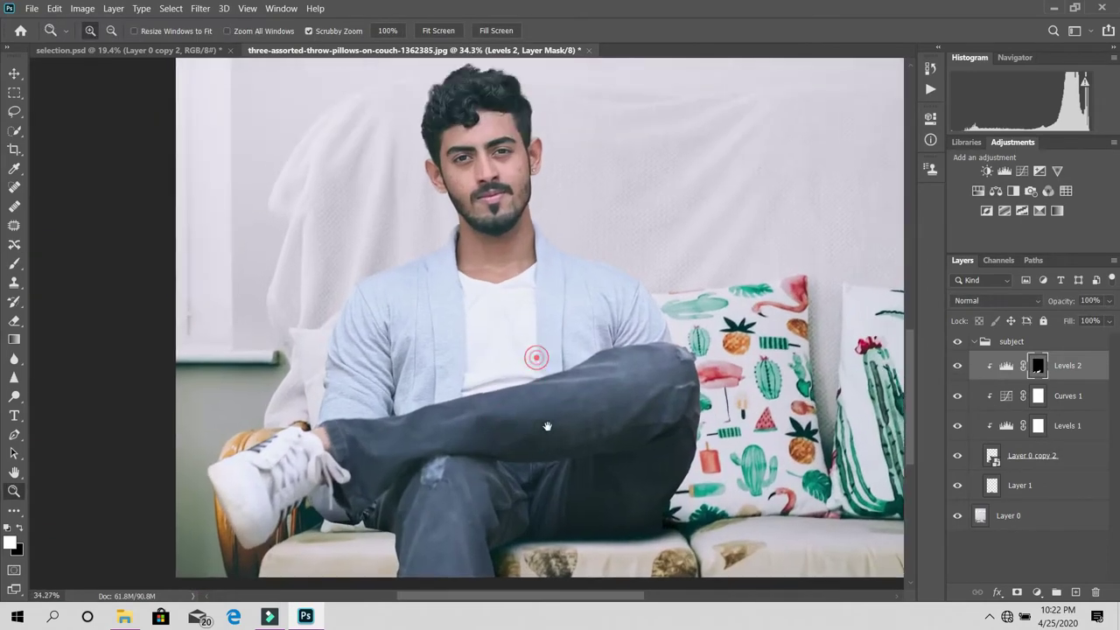
left_click(956, 366)
left_click(957, 366)
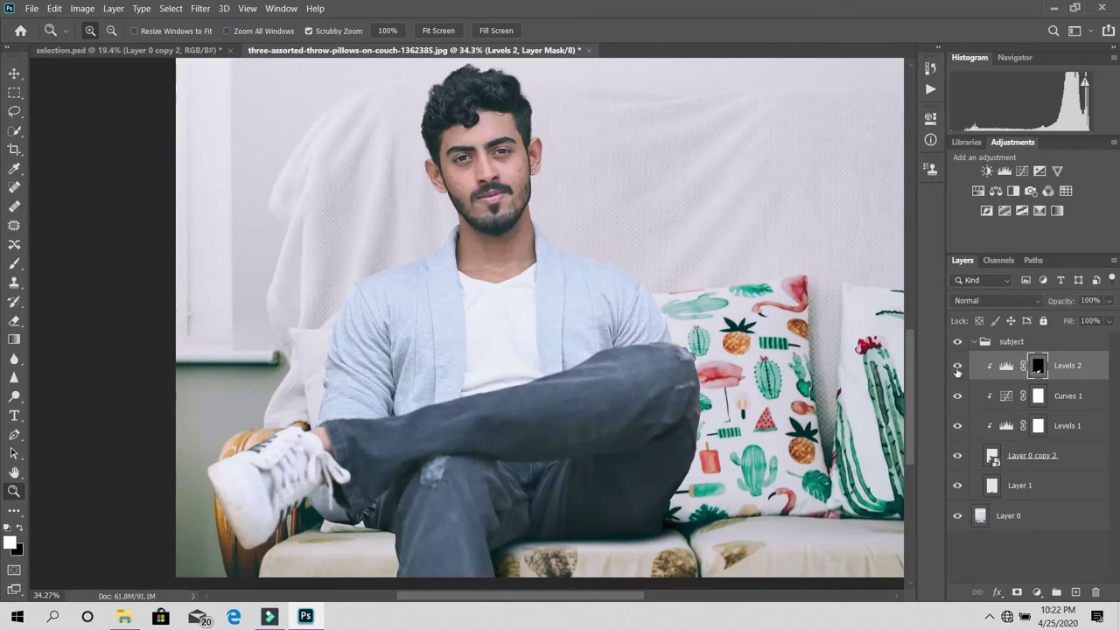
scroll(490, 456, "down", 3)
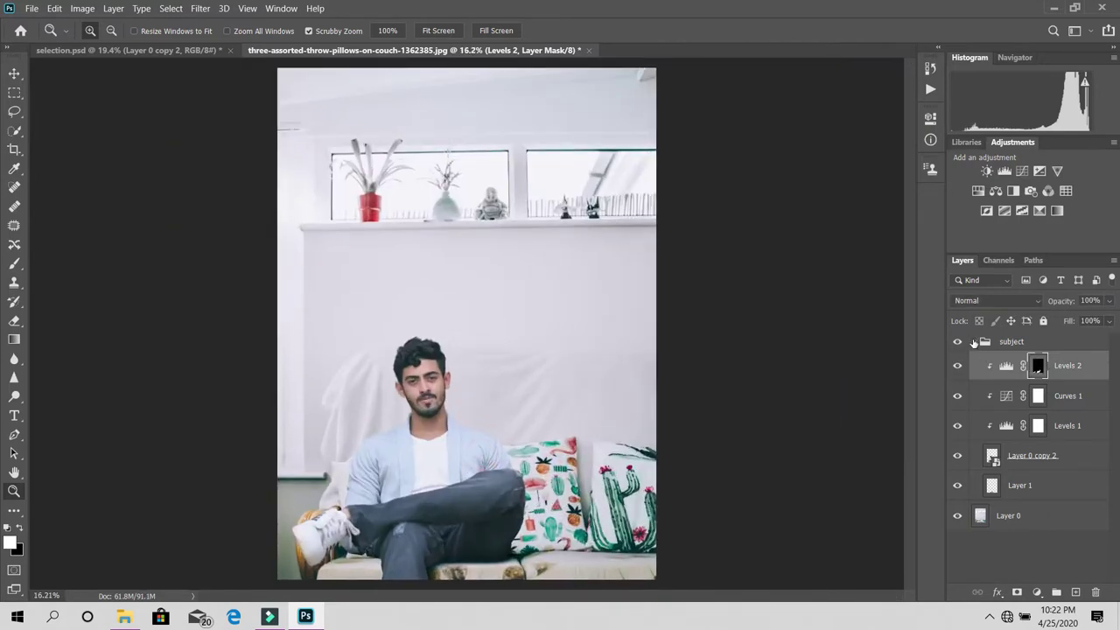
left_click(974, 342)
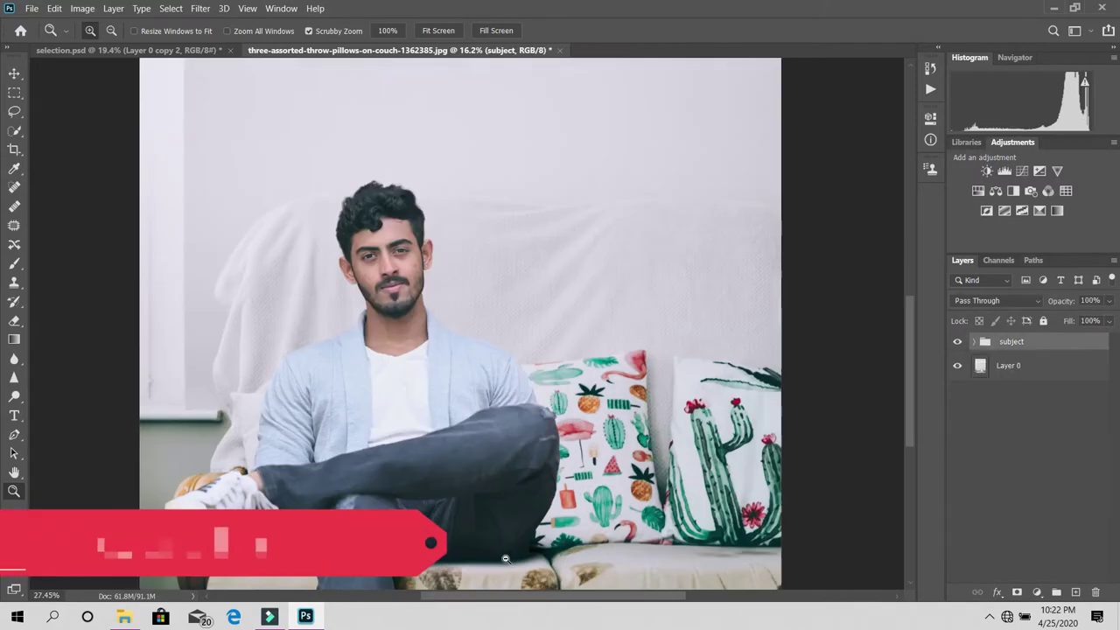
- Drag the marble table image hiclipart.com (2) from Downloads into the photo and move it down
left_click_drag(481, 535, 481, 434)
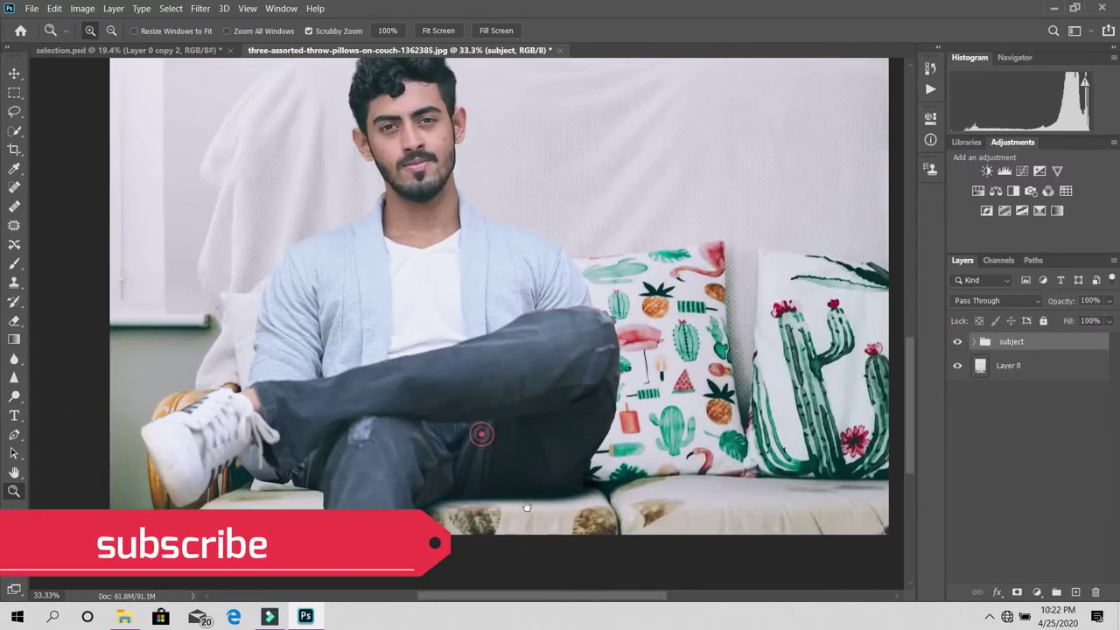
left_click_drag(503, 494, 487, 487)
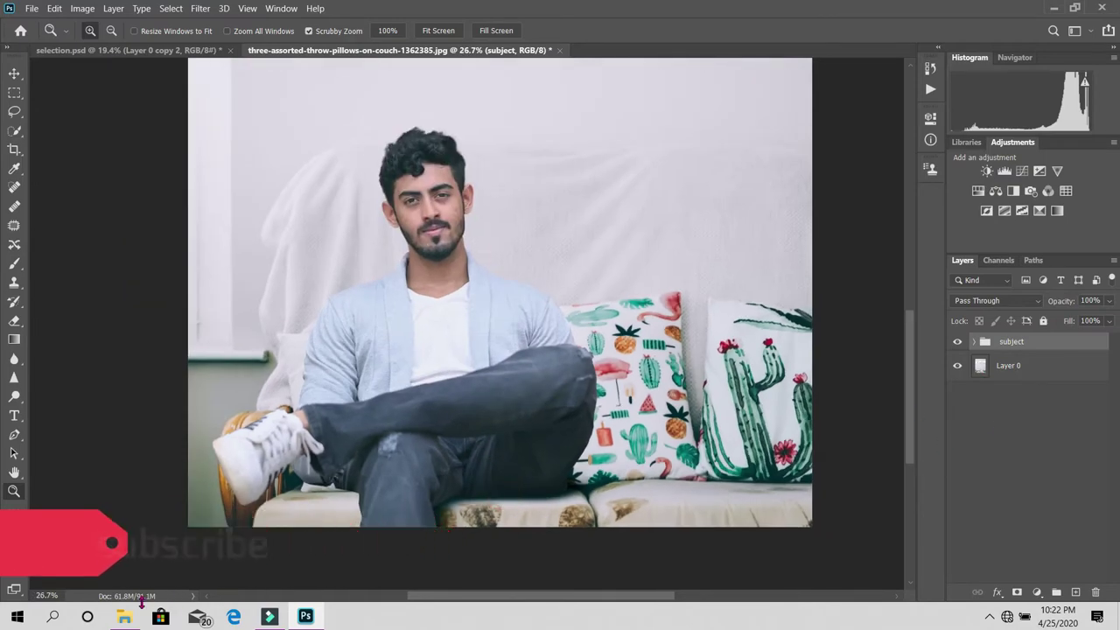
left_click(125, 617)
left_click_drag(335, 263, 113, 312)
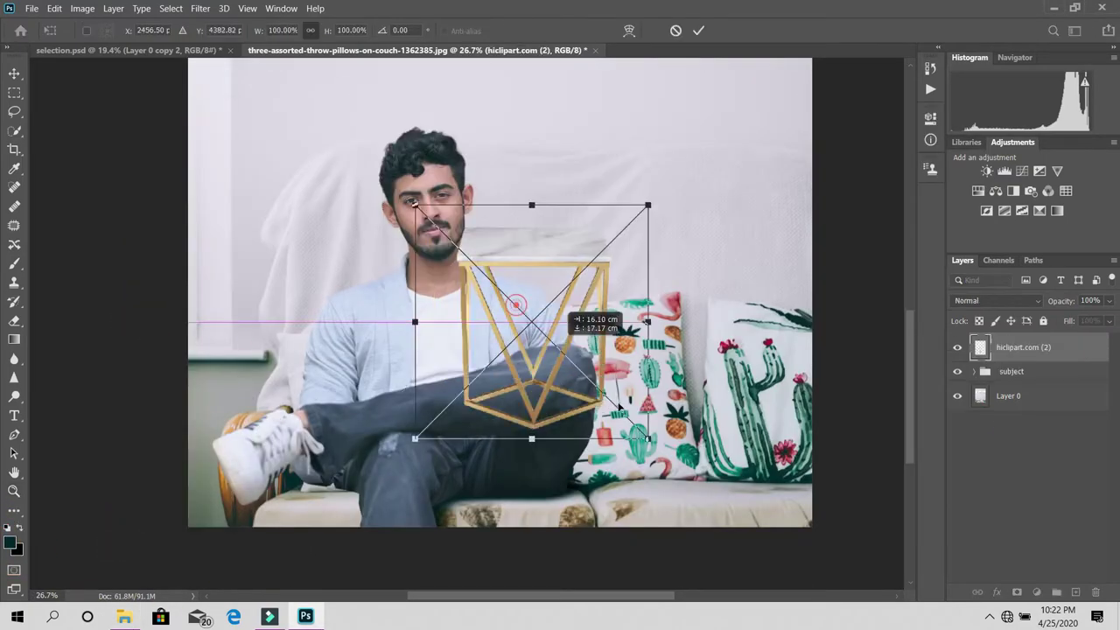
mouse_move(515, 304)
left_mouse_down()
mouse_move(557, 481)
mouse_move(575, 474)
left_mouse_up()
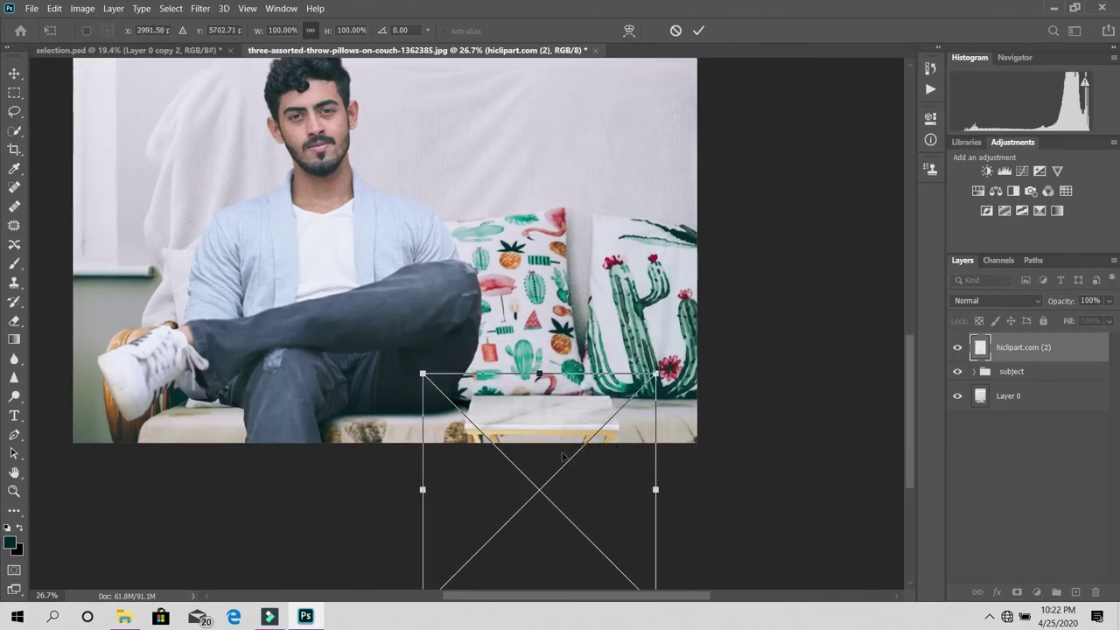
- Distort the table's corners outward to give it perspective in front of the couch
right_click(499, 452)
key("Escape")
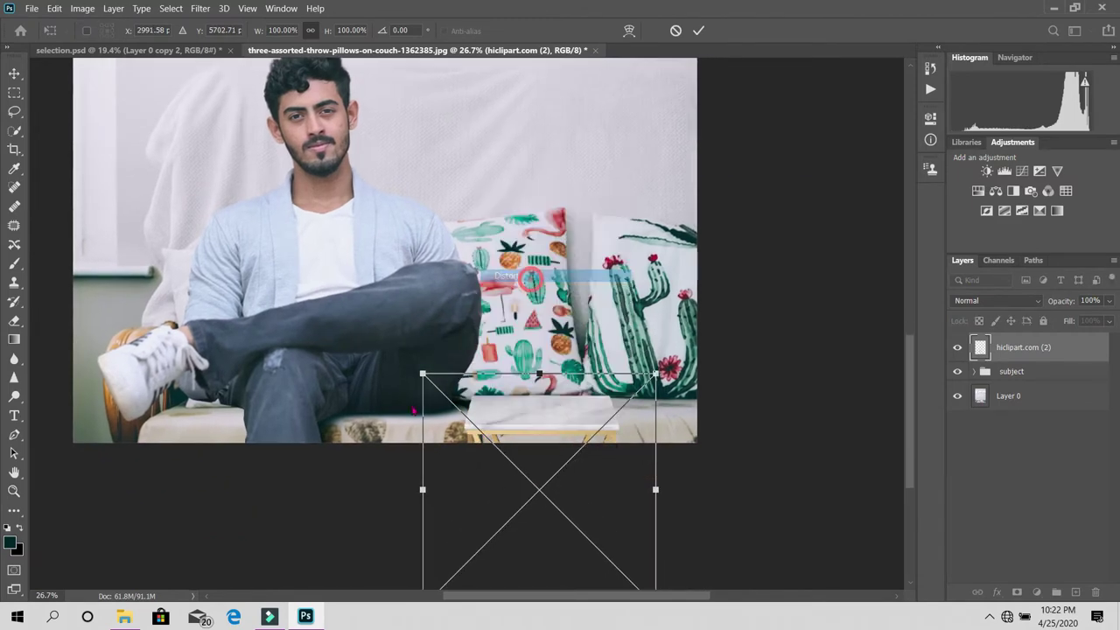
left_click_drag(421, 374, 318, 367)
left_click_drag(656, 373, 748, 352)
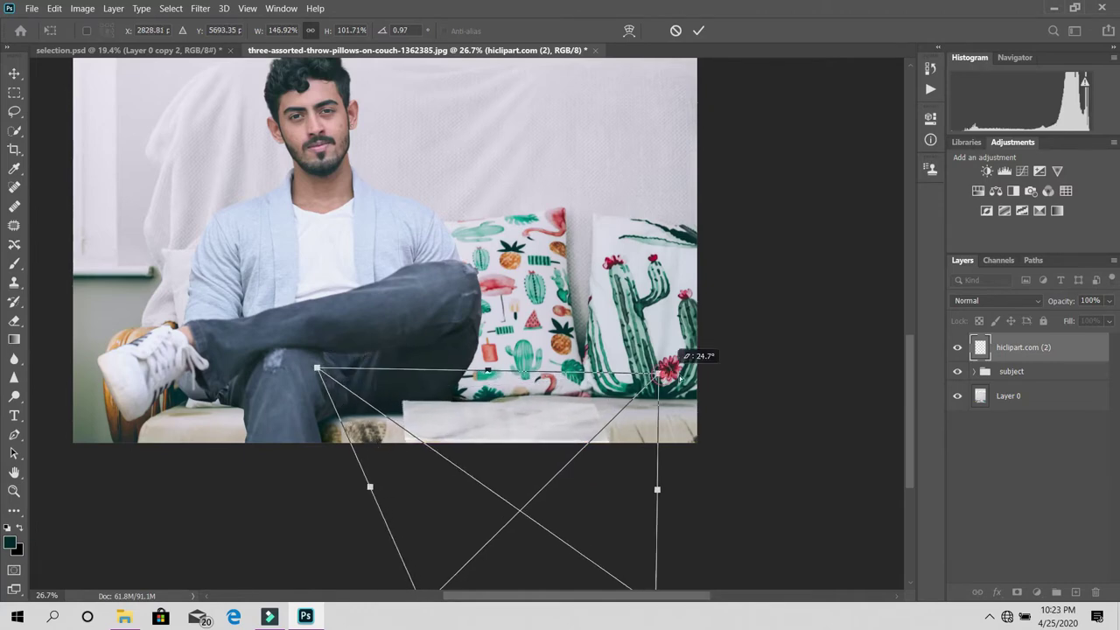
left_click_drag(543, 473, 544, 348)
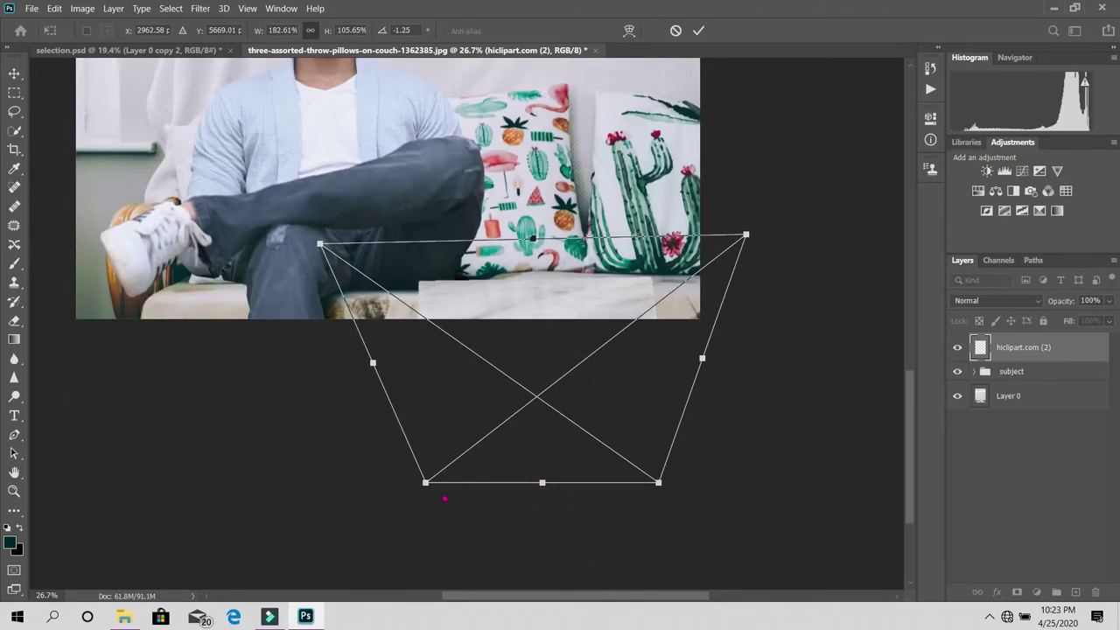
left_click_drag(425, 482, 363, 514)
key("ctrl+z")
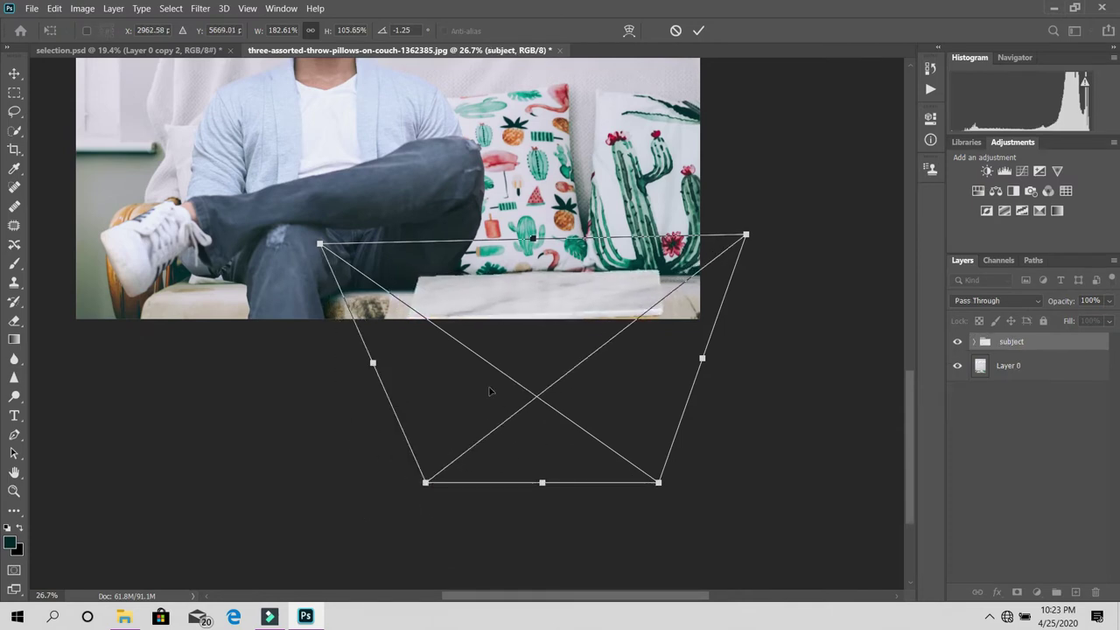
left_click_drag(320, 244, 306, 237)
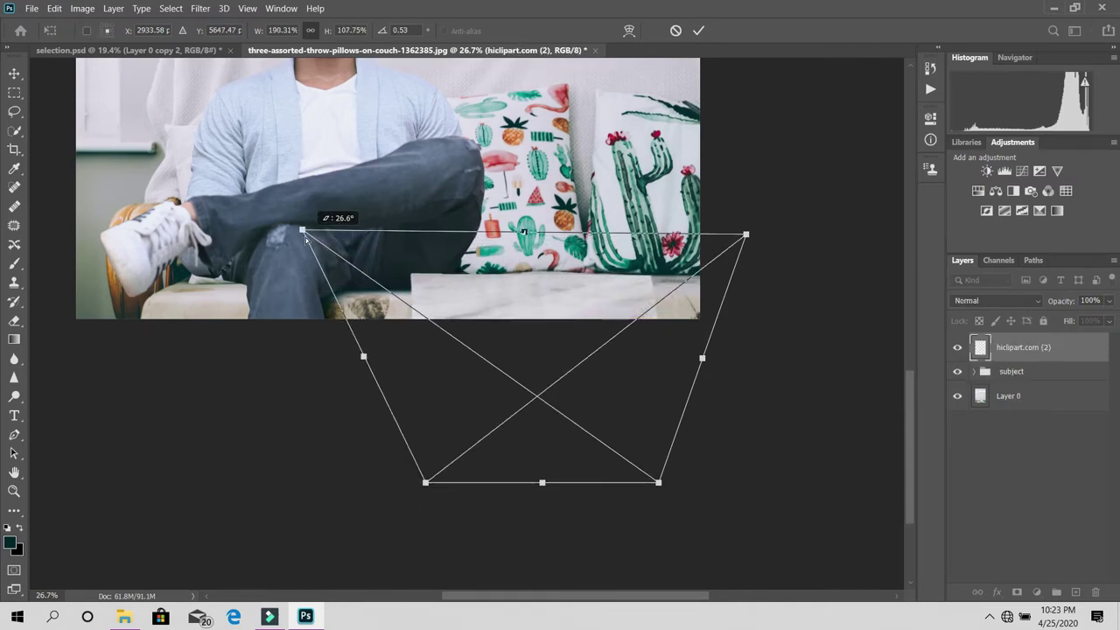
left_click_drag(540, 354, 536, 336)
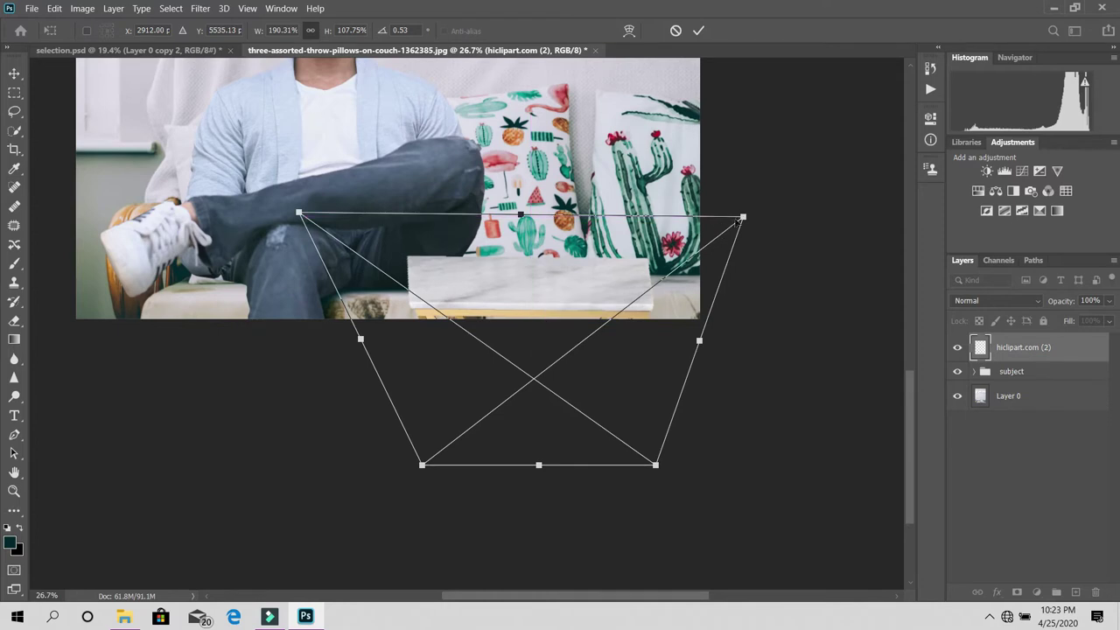
left_click_drag(742, 217, 828, 200)
left_click_drag(591, 338, 569, 342)
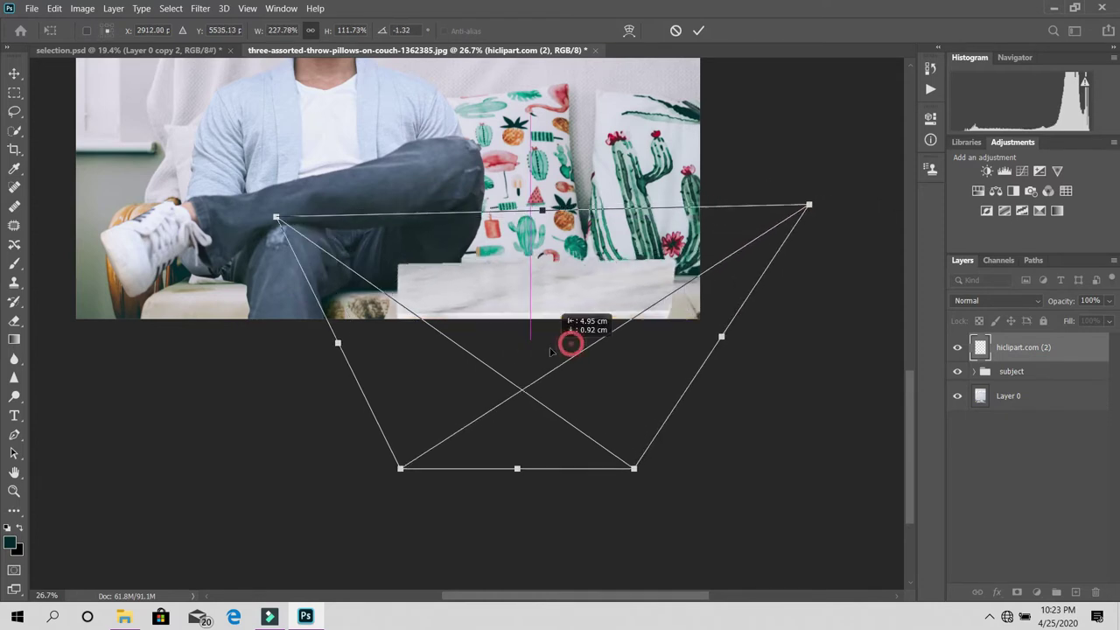
left_click_drag(541, 305, 568, 305)
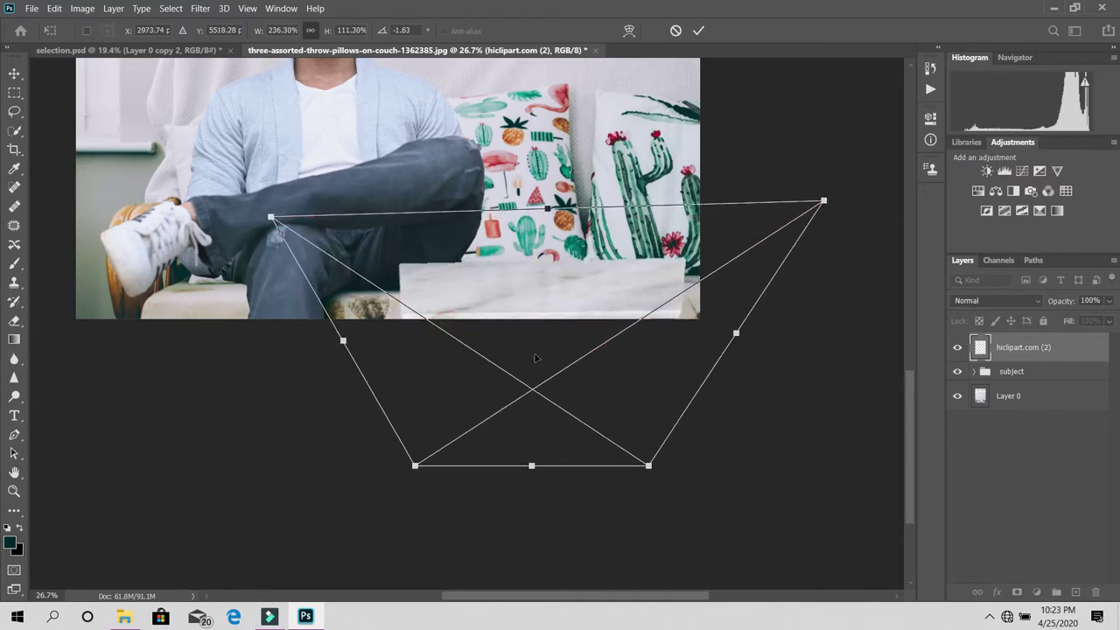
- Refine the table's corners and position, then commit the perspective distort
left_click_drag(558, 210, 562, 225)
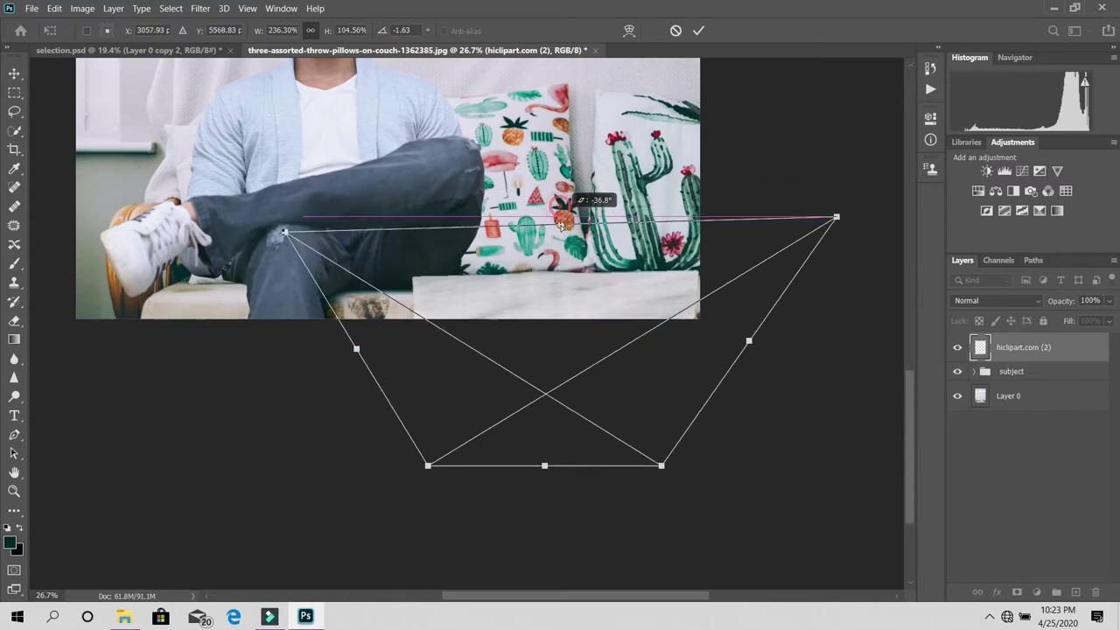
left_click_drag(573, 350, 569, 339)
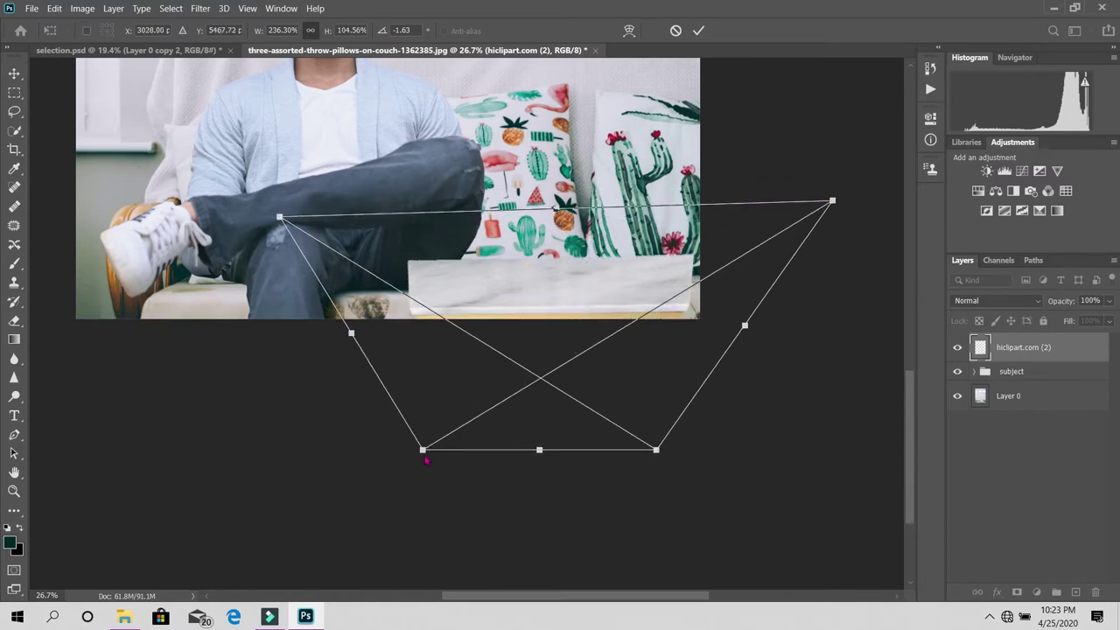
left_click_drag(423, 452, 366, 462)
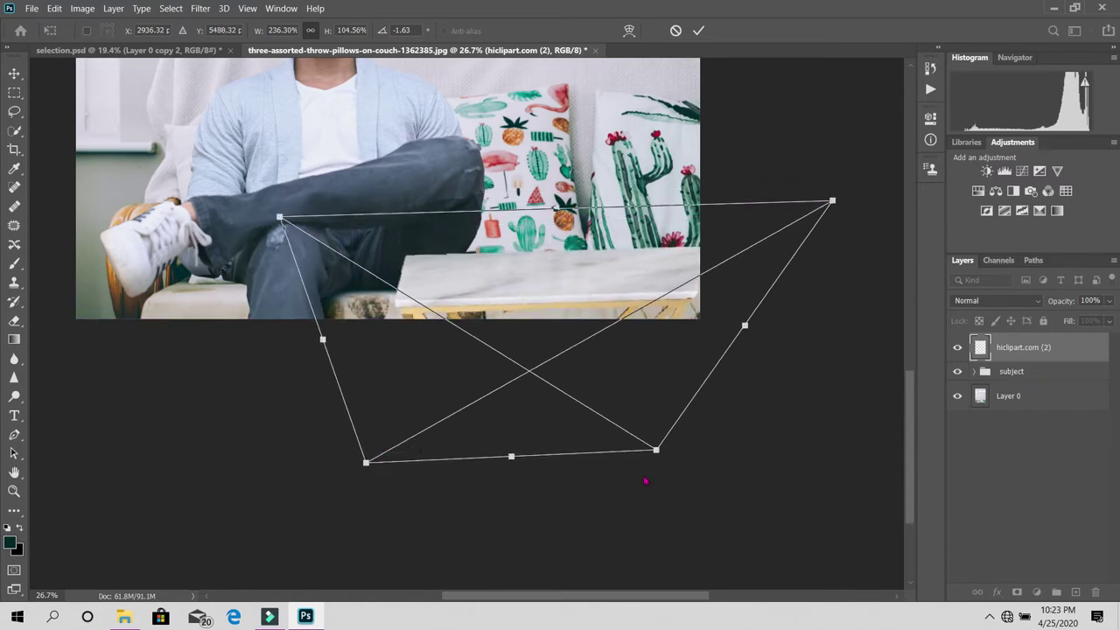
left_click_drag(655, 450, 704, 450)
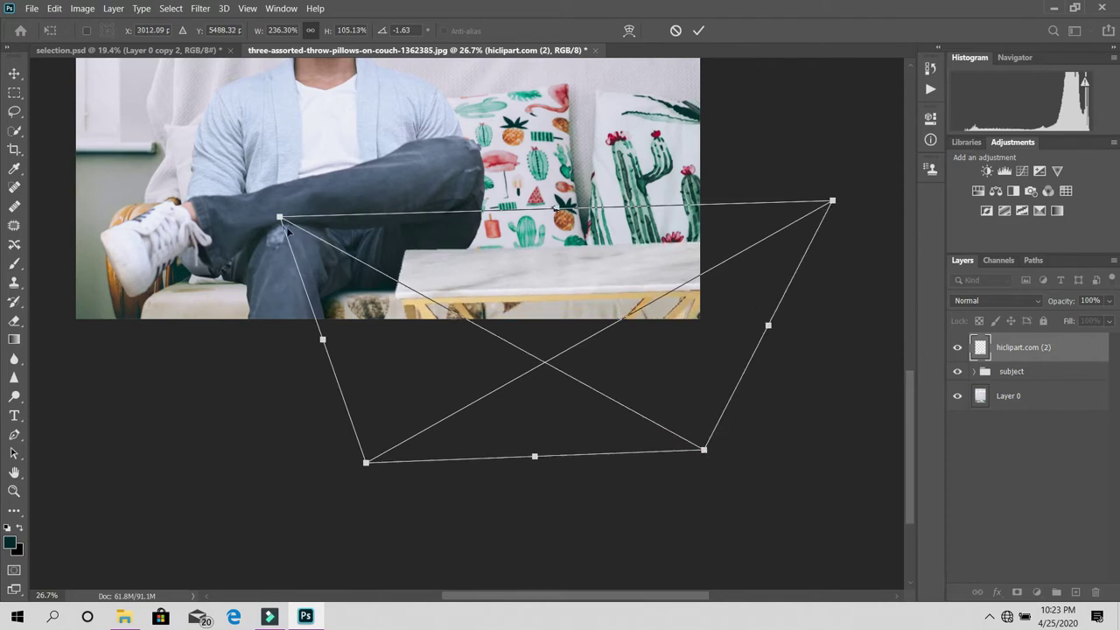
left_click_drag(280, 224, 241, 226)
left_click_drag(463, 303, 475, 325)
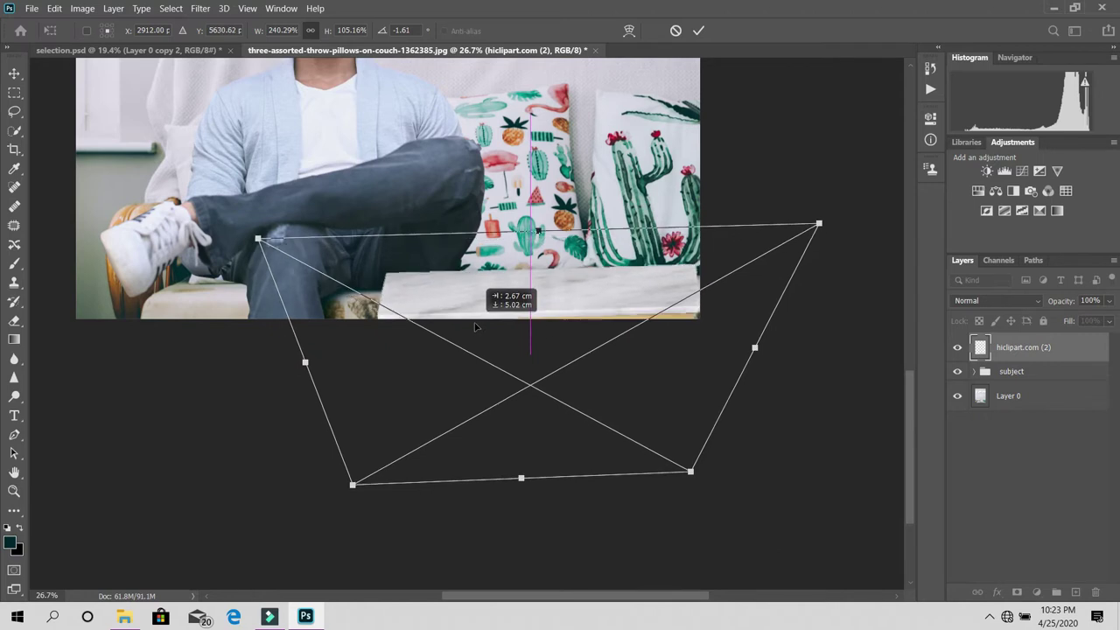
left_click_drag(578, 280, 578, 273)
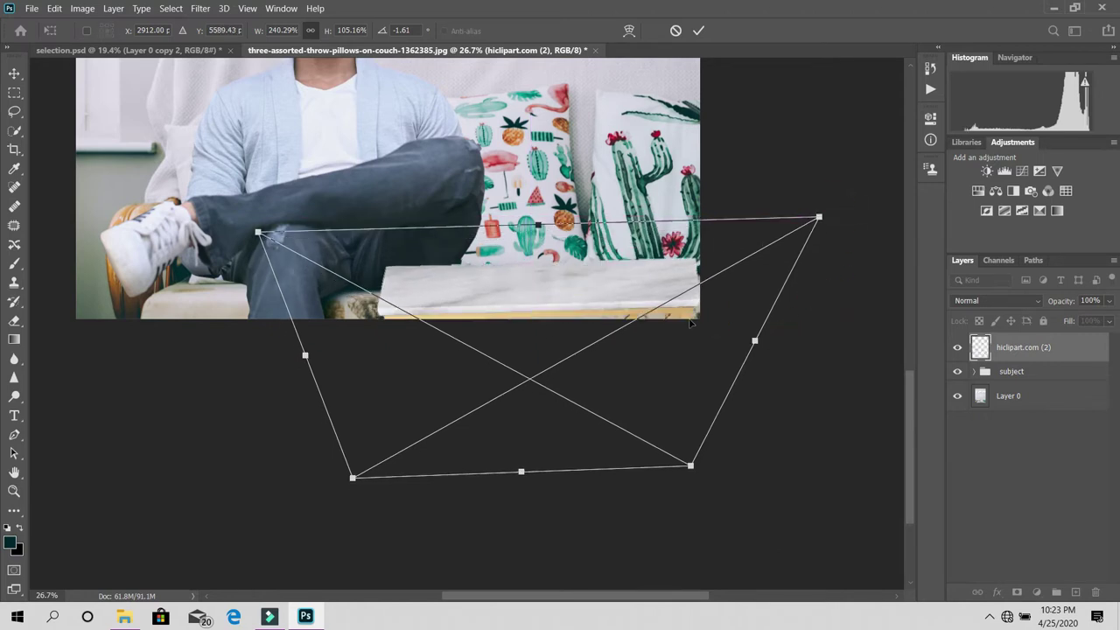
left_click_drag(710, 323, 715, 323)
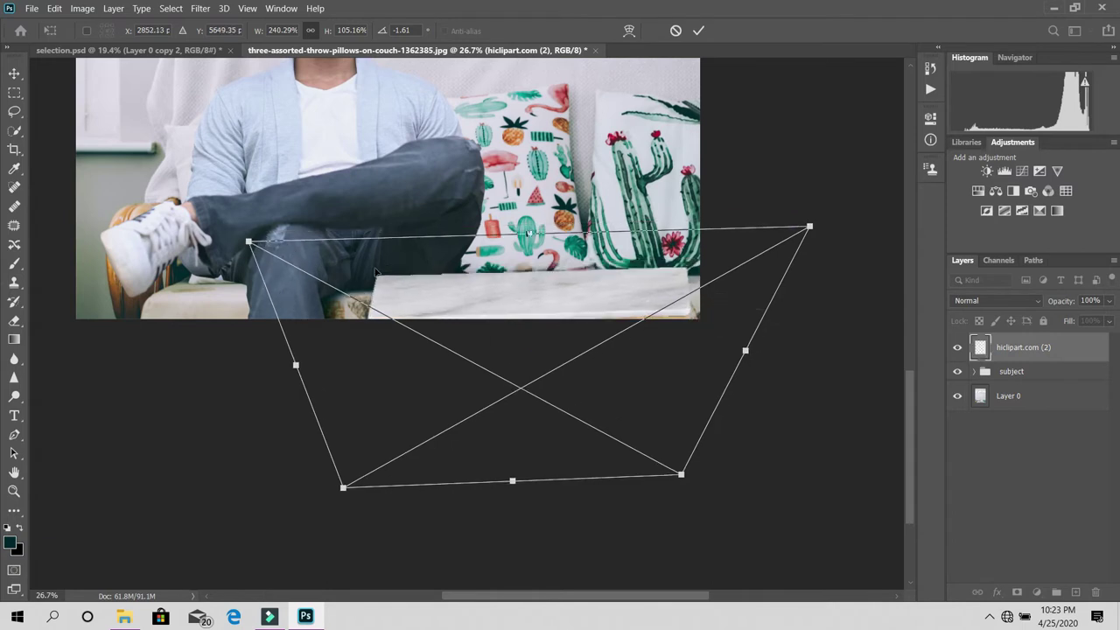
left_click_drag(403, 256, 406, 256)
left_click_drag(268, 237, 255, 229)
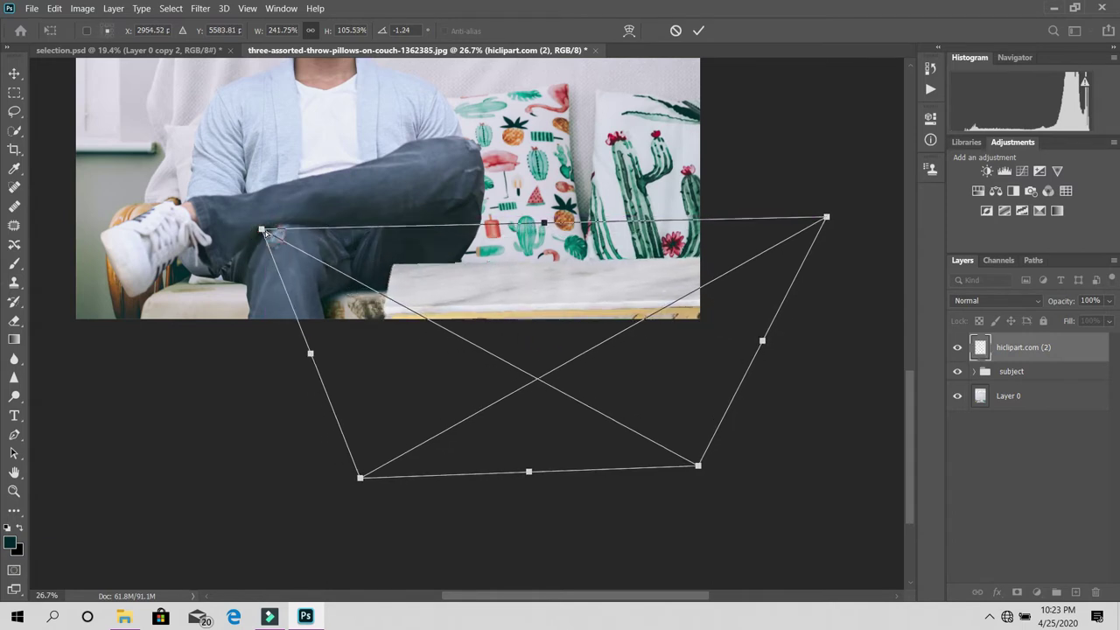
left_click_drag(531, 293, 525, 291)
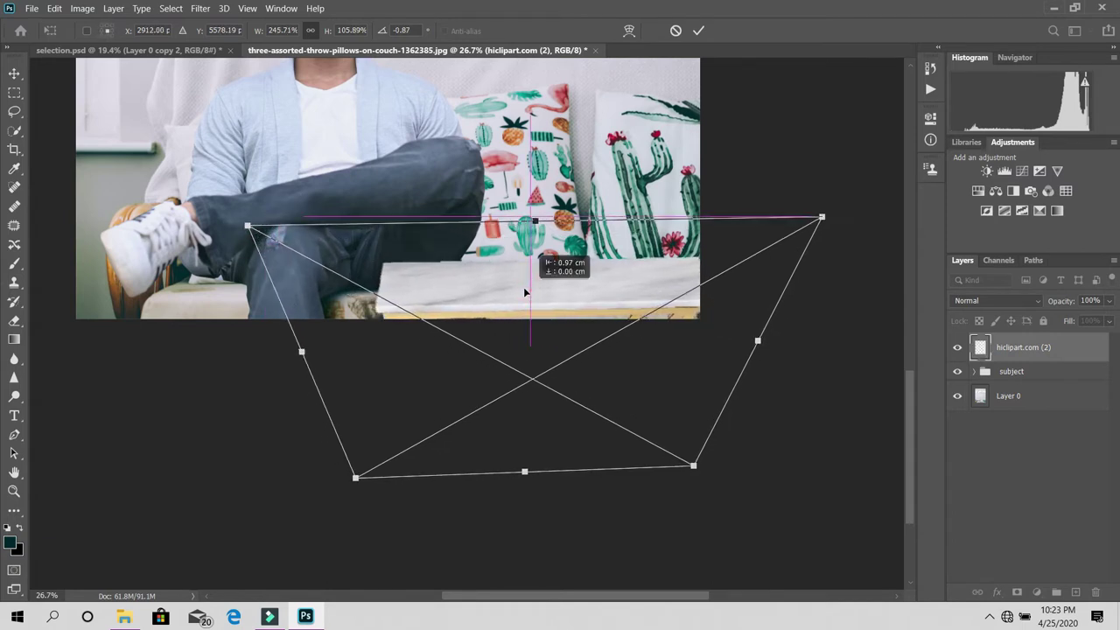
left_click(610, 319)
- Rotate the table slightly and move it down to the photo's bottom edge
mouse_move(575, 321)
left_mouse_down()
mouse_move(525, 405)
mouse_move(525, 470)
mouse_move(529, 400)
left_mouse_up()
key("ctrl+t")
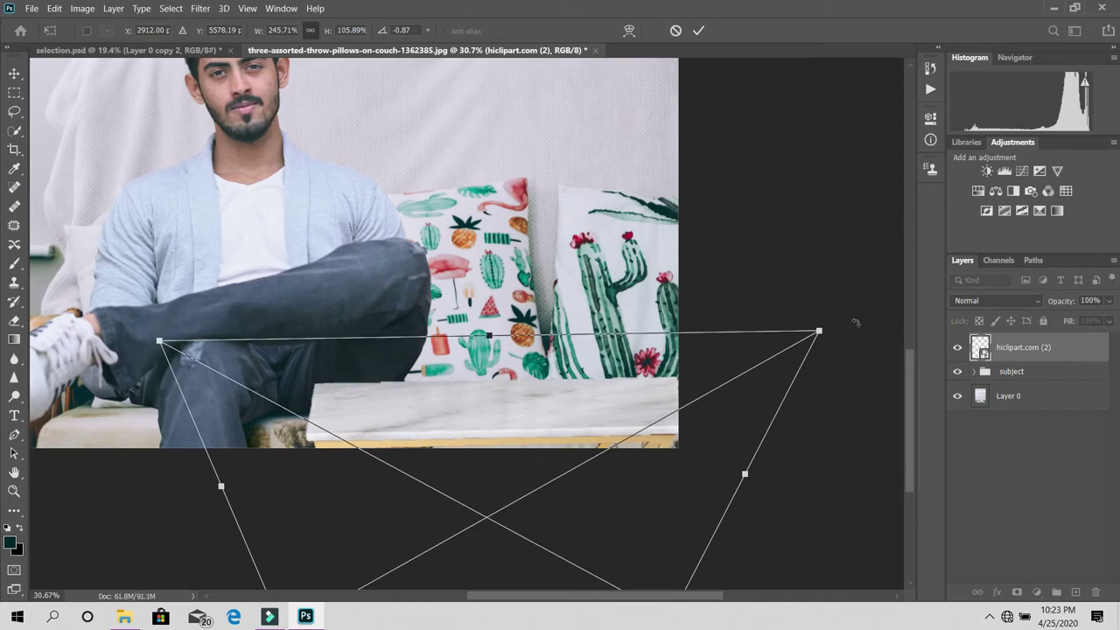
left_click_drag(856, 323, 853, 319)
left_click_drag(670, 383, 675, 396)
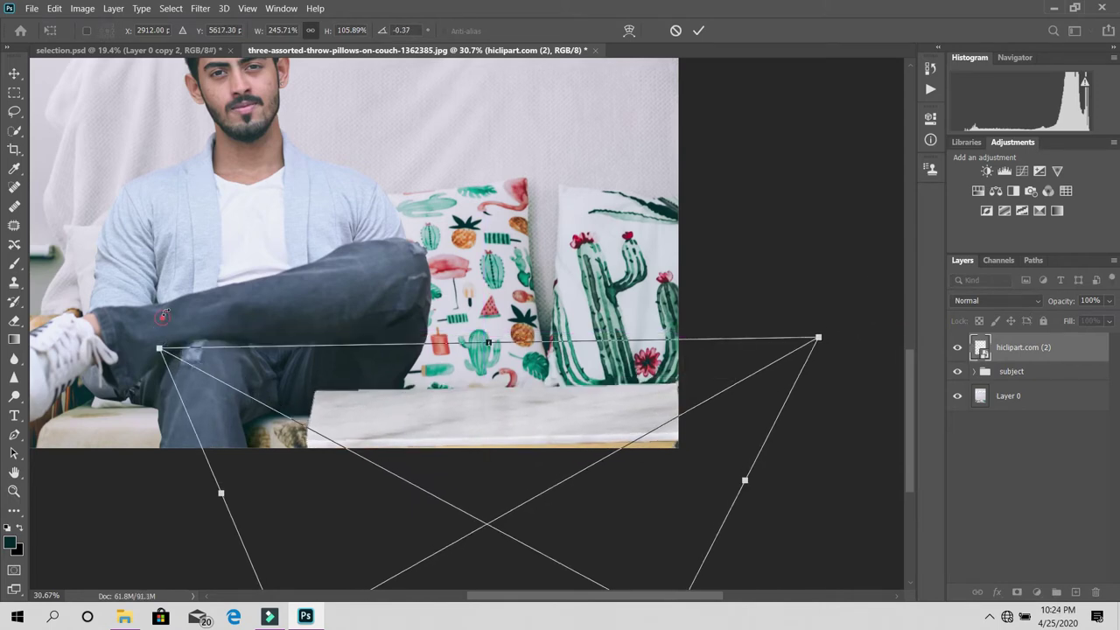
left_click_drag(163, 315, 187, 300)
left_click_drag(331, 405, 339, 408)
left_click_drag(765, 289, 765, 285)
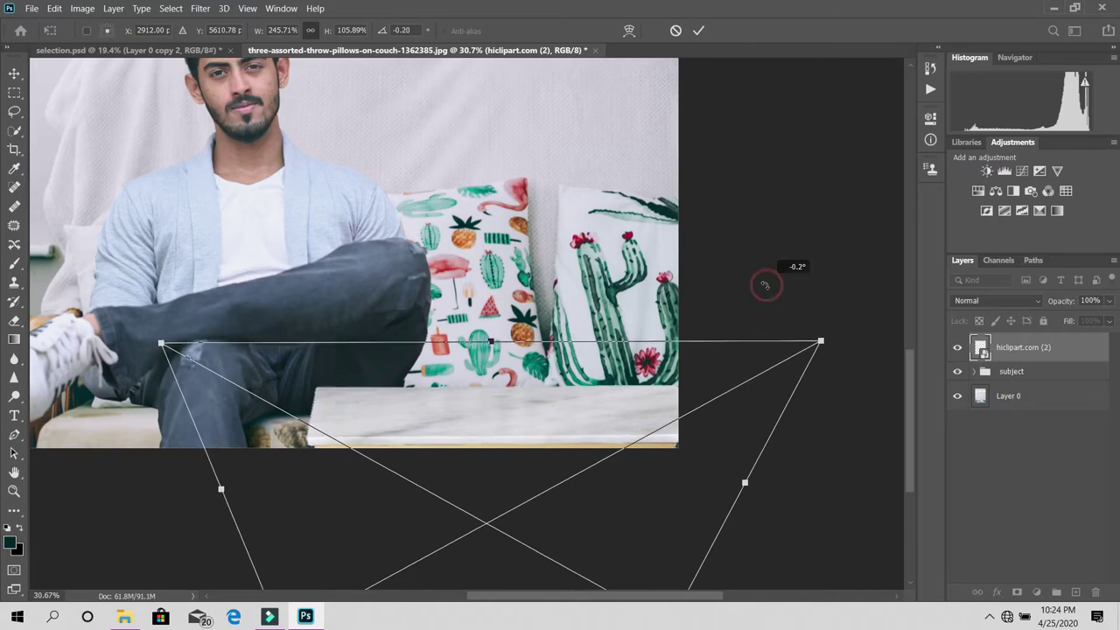
left_click_drag(831, 304, 732, 277)
left_click(698, 31)
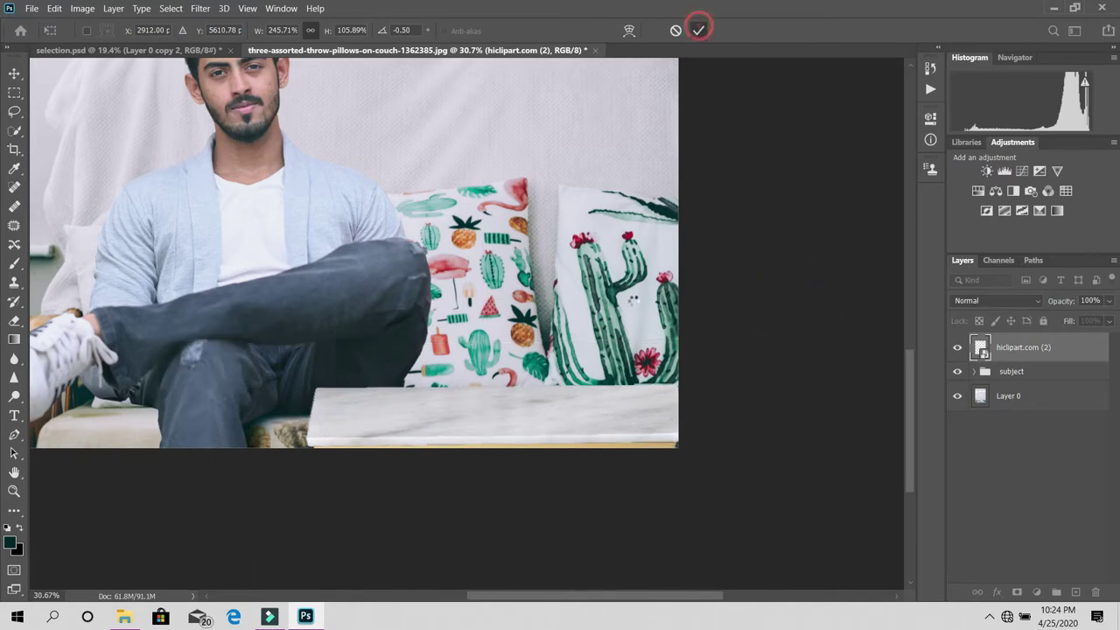
- Zoom in on the table and nudge the tabletop slightly left
key("z")
mouse_move(473, 438)
left_mouse_down()
mouse_move(438, 437)
mouse_move(1012, 370)
left_mouse_up()
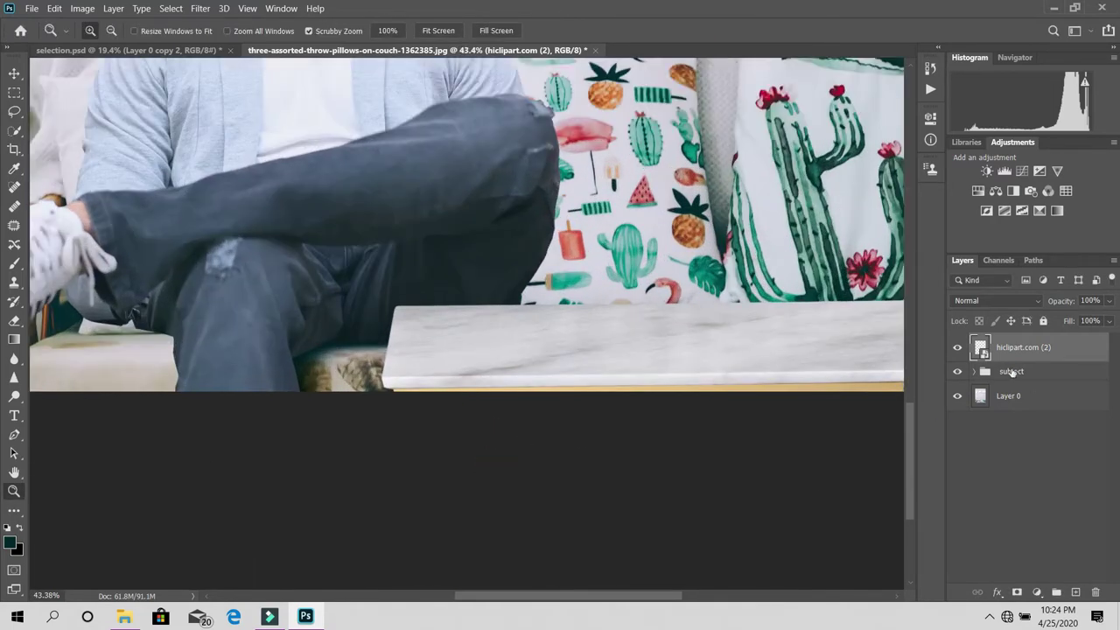
left_click(956, 347)
left_click_drag(589, 443, 630, 451)
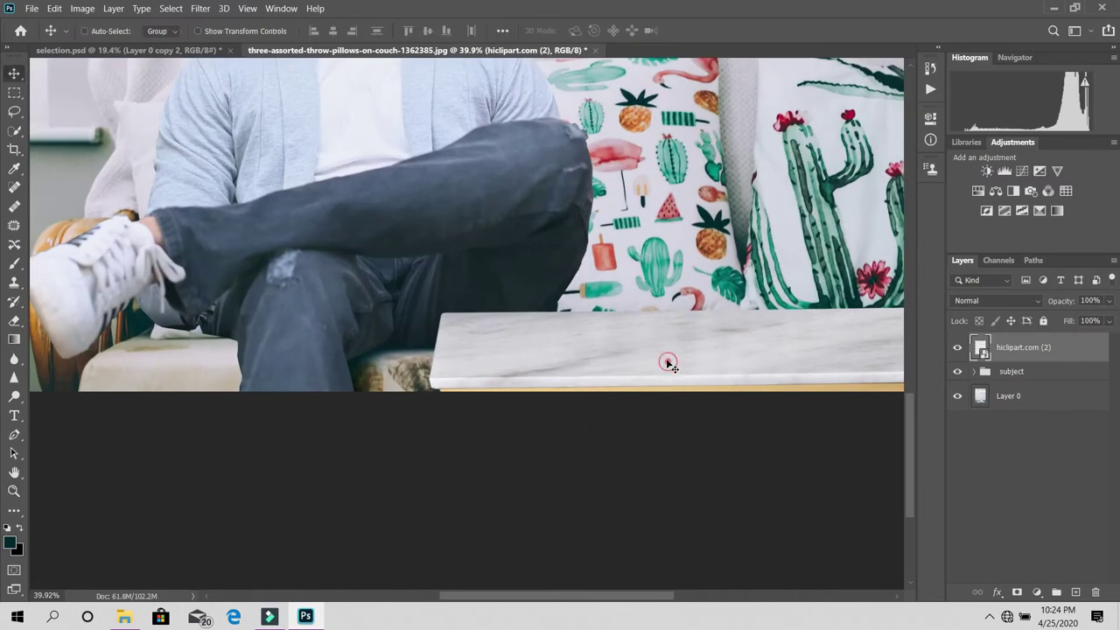
left_click_drag(668, 359, 652, 360)
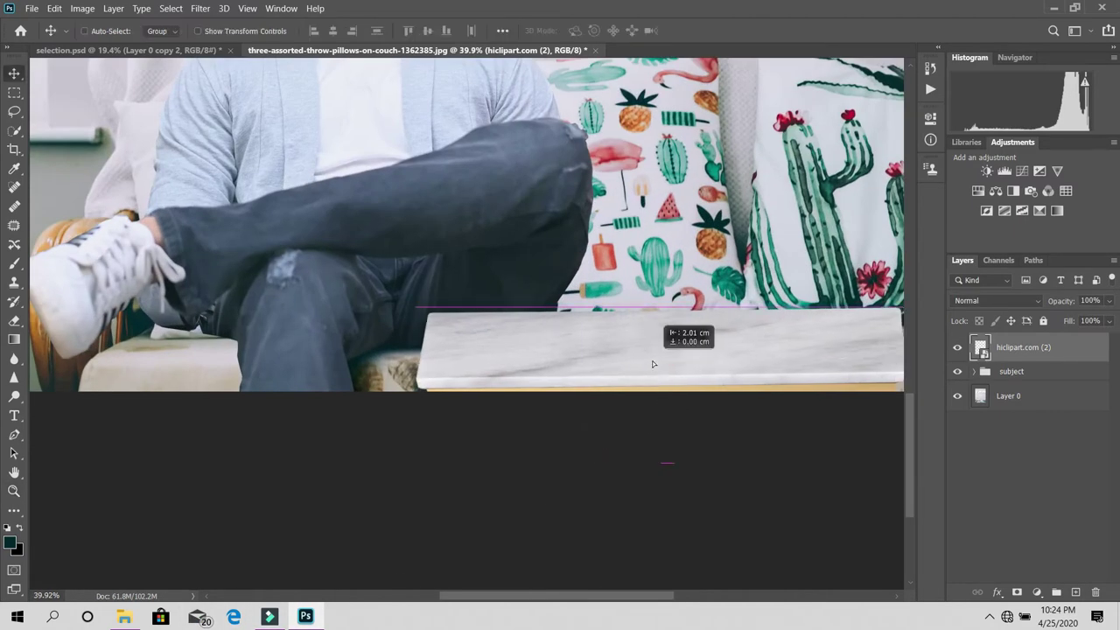
left_click_drag(571, 451, 553, 449)
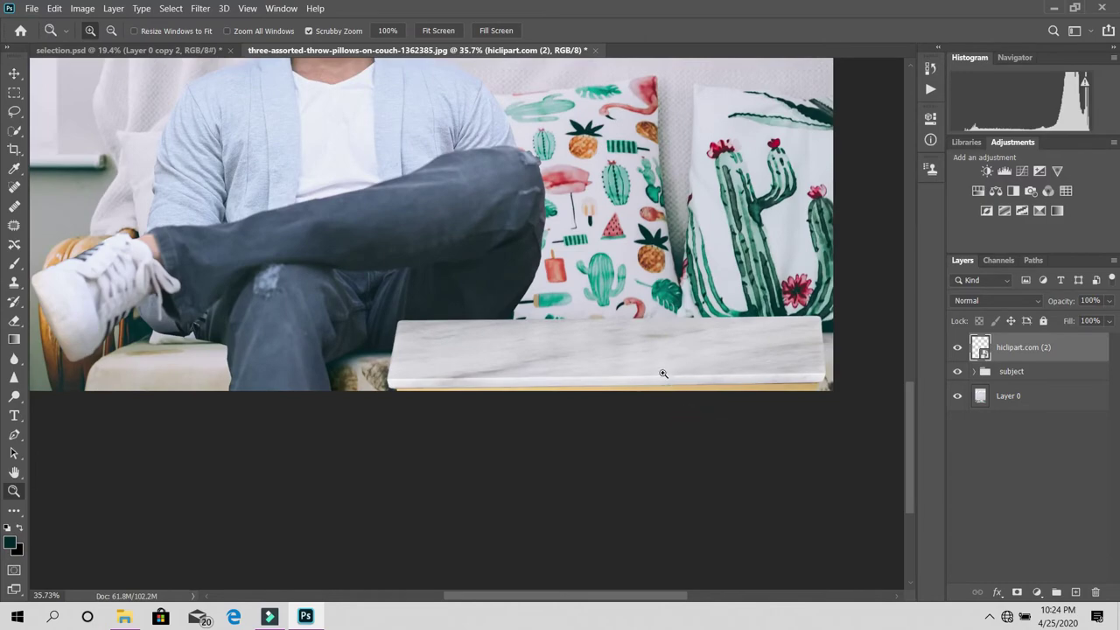
left_click_drag(645, 354, 624, 355)
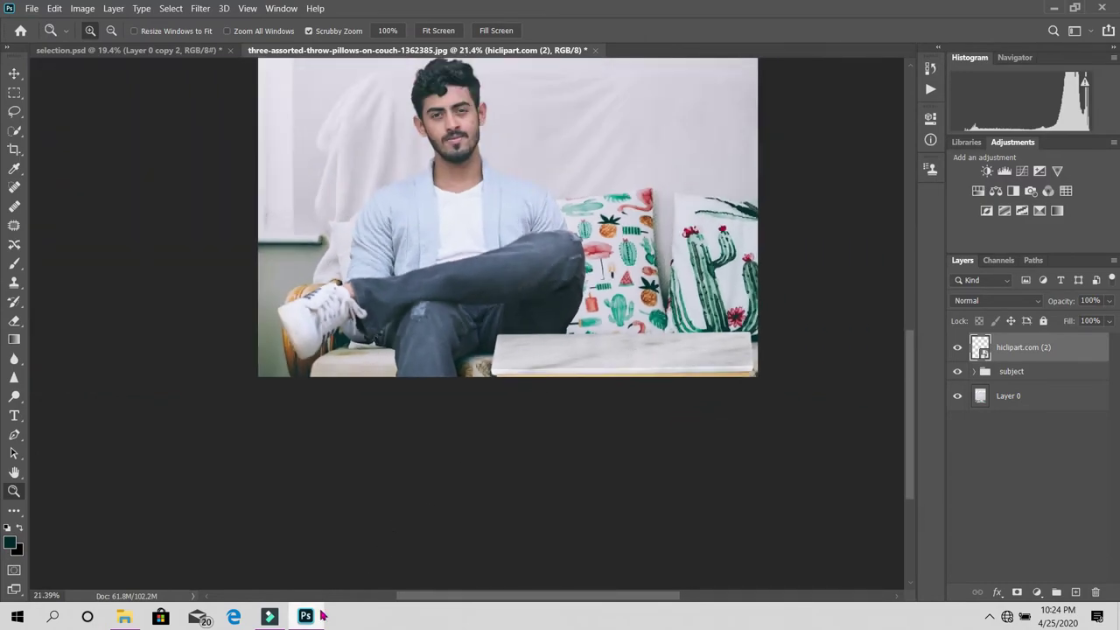
- Zoom back in, start and cancel a tabletop transform, then open the Downloads folder
left_click(322, 617)
left_click(322, 616)
mouse_move(520, 353)
left_mouse_down()
mouse_move(711, 482)
mouse_move(637, 460)
mouse_move(674, 468)
left_mouse_up()
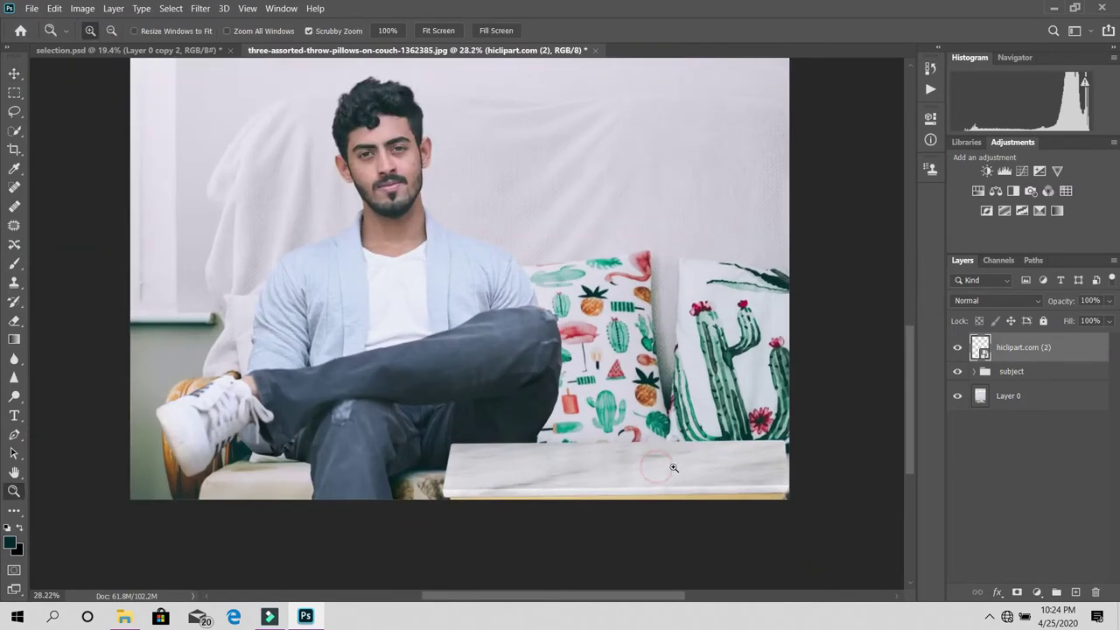
key("ctrl+t")
left_click_drag(737, 502, 745, 501)
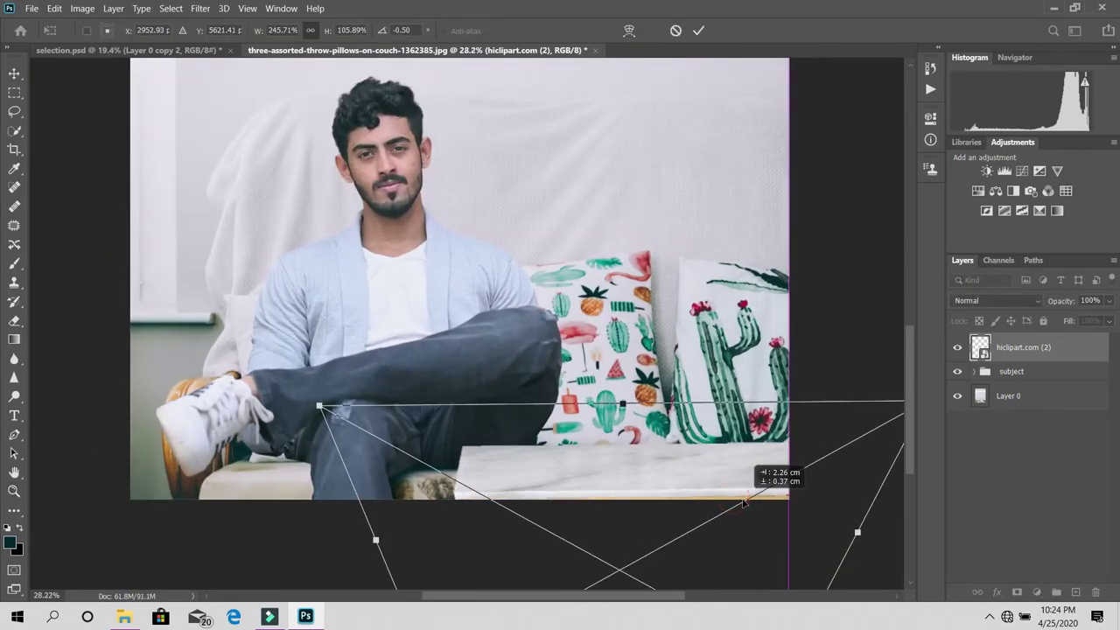
left_click(675, 31)
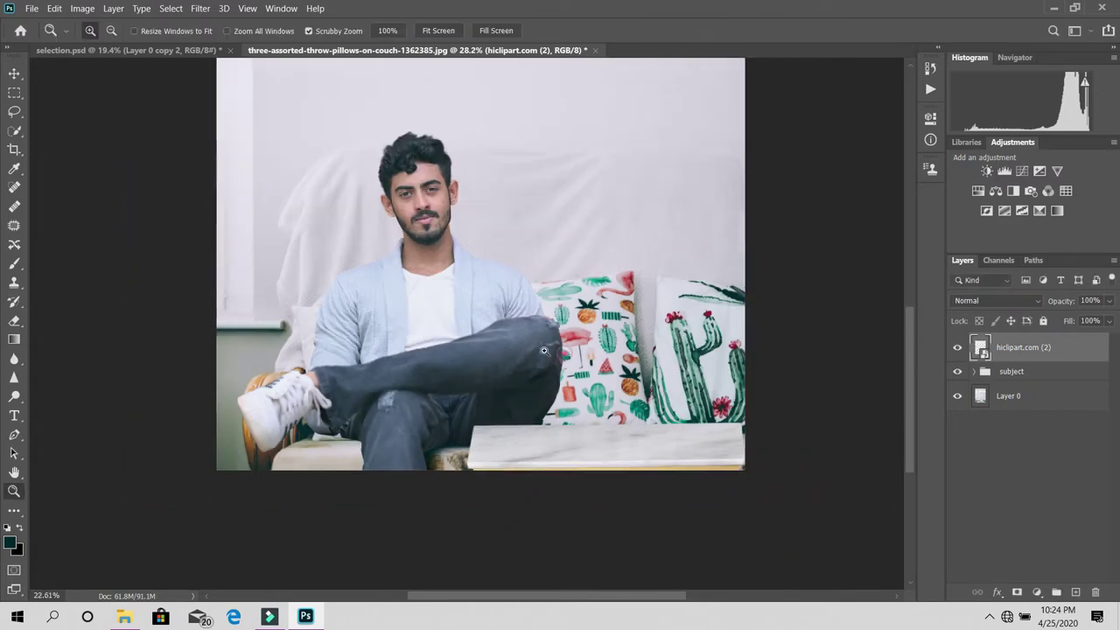
left_click(124, 616)
- Place the laptop on the table's lower right, flip it horizontally, and enlarge it
left_click_drag(503, 253, 139, 323)
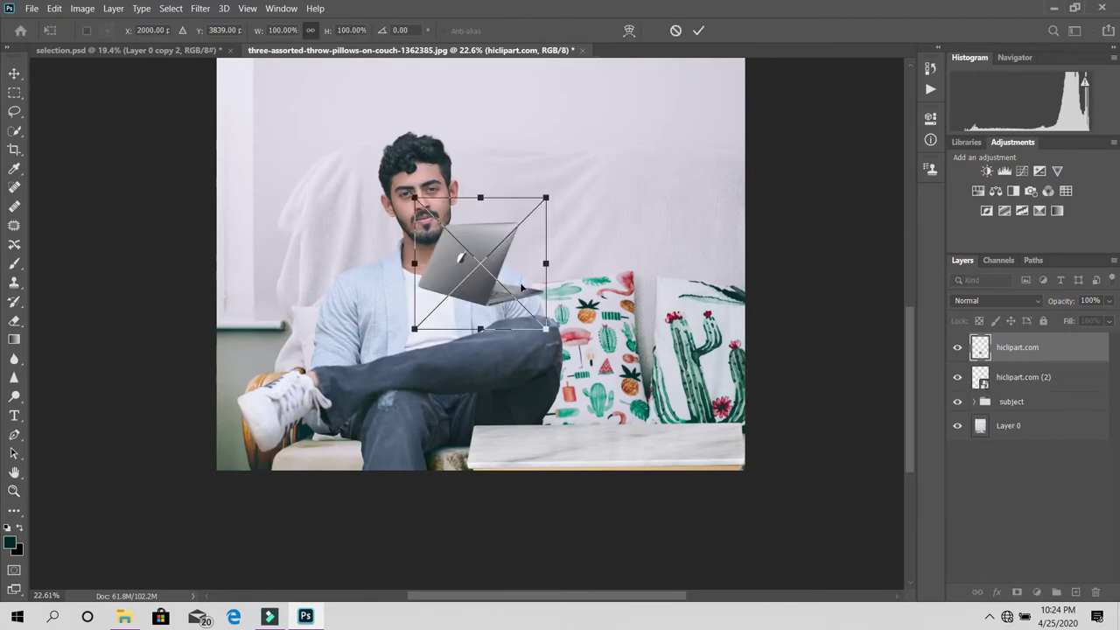
left_click_drag(480, 264, 620, 390)
right_click(667, 412)
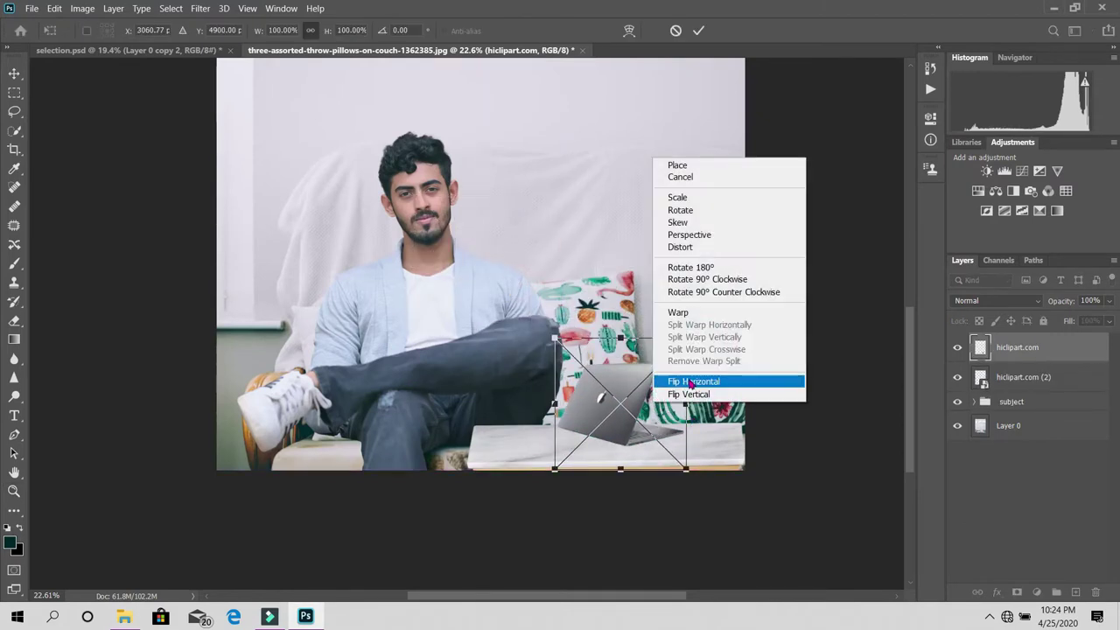
left_click(678, 382)
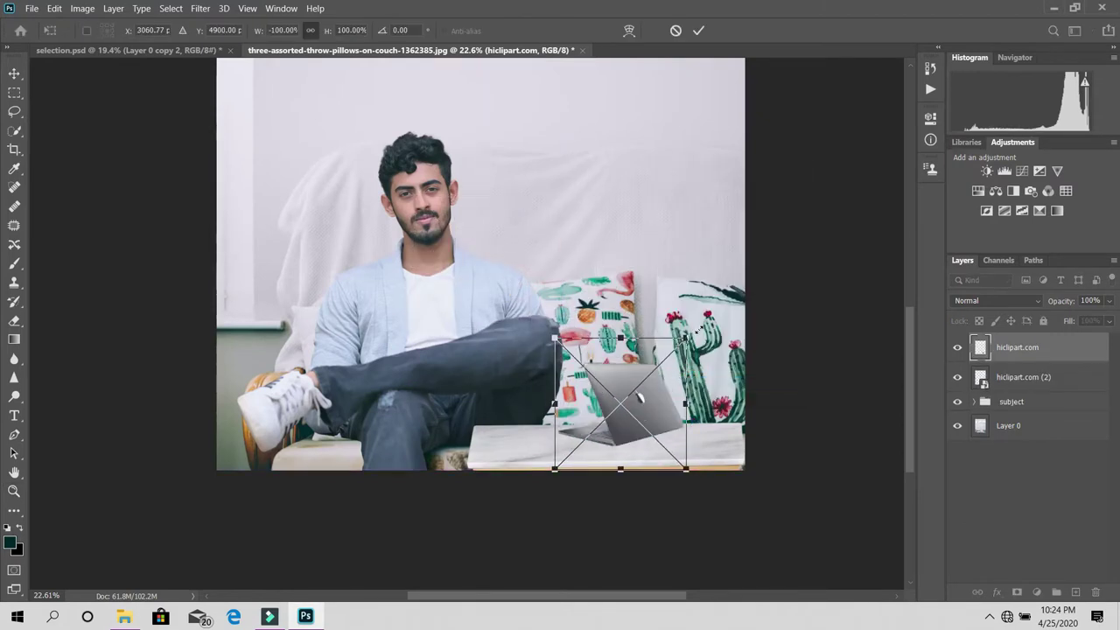
left_click_drag(686, 337, 726, 300)
left_click_drag(652, 394, 636, 390)
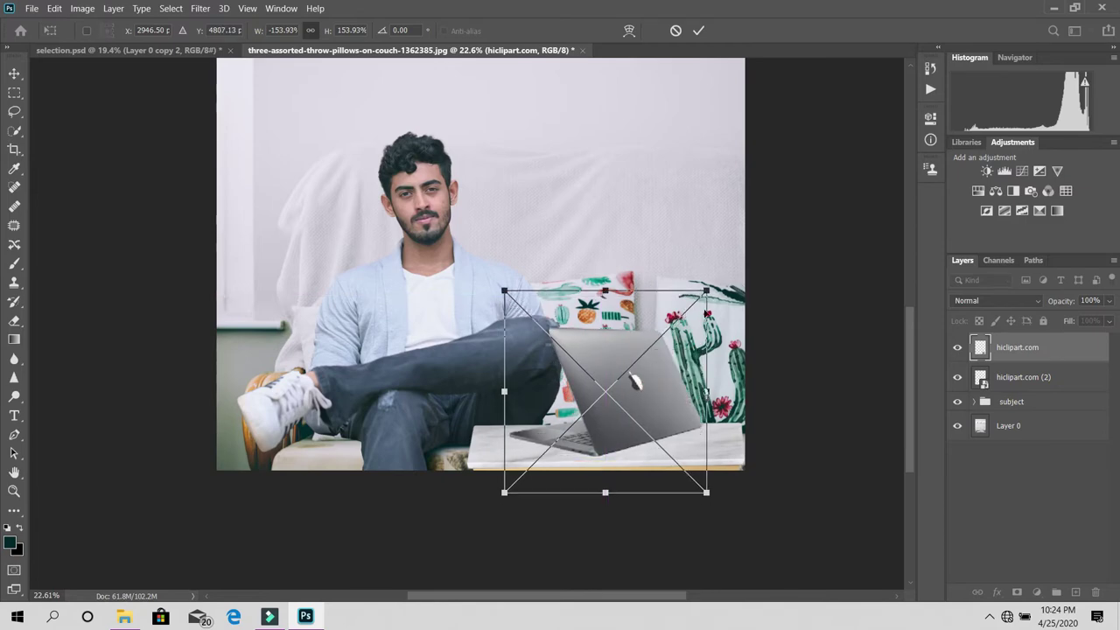
left_click_drag(706, 297, 712, 285)
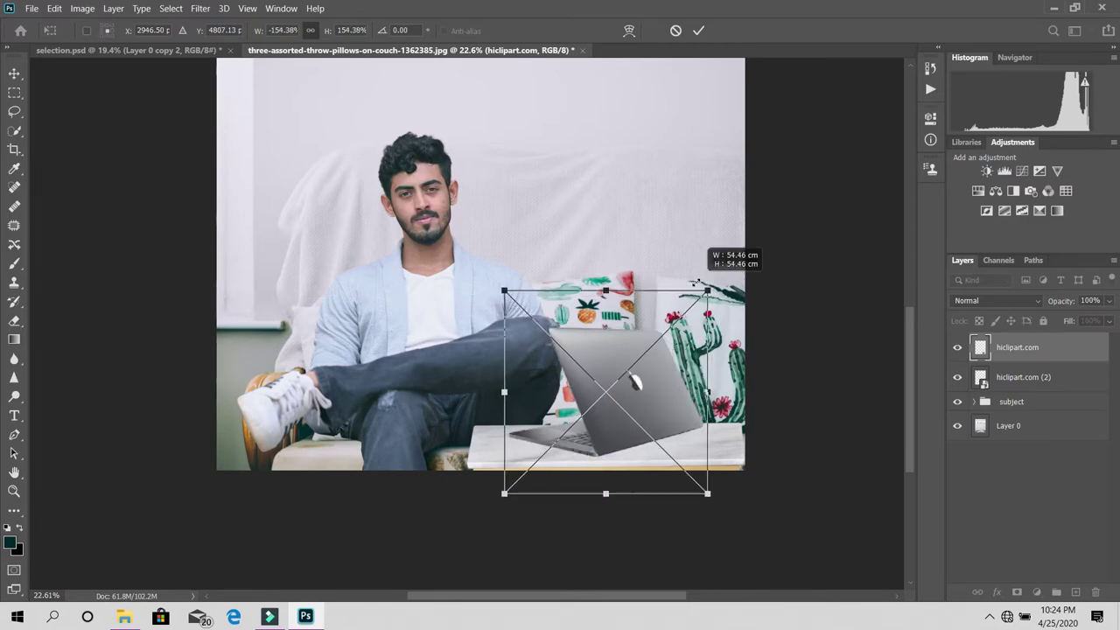
key("Return")
- Zoom in and scale the laptop down slightly
key("z")
mouse_move(639, 394)
left_mouse_down()
mouse_move(665, 403)
mouse_move(623, 417)
left_mouse_up()
key("ctrl+t")
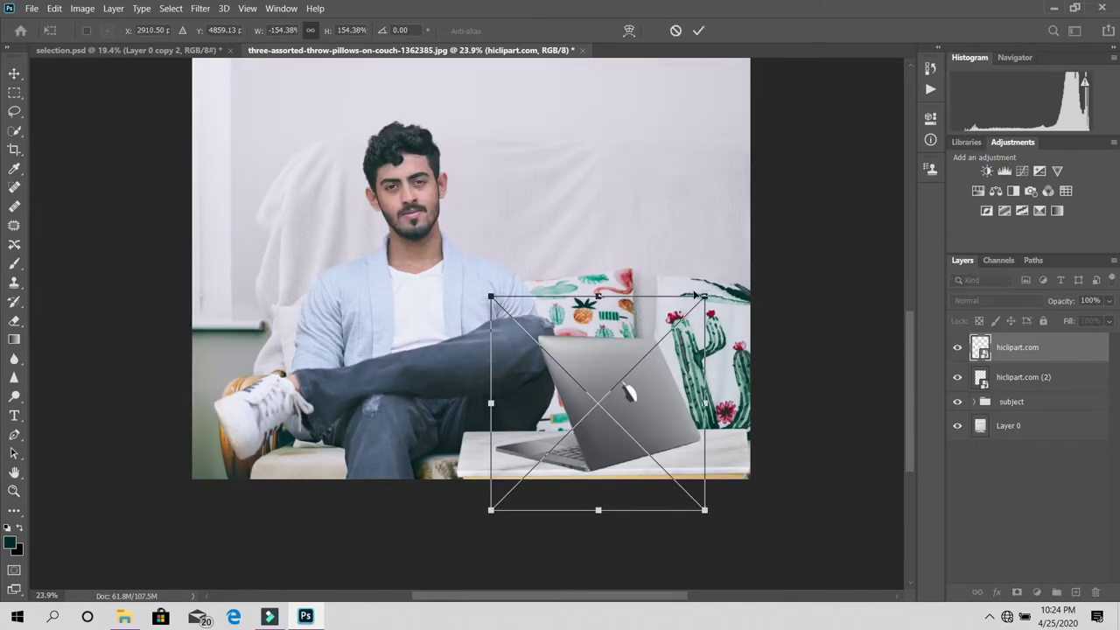
left_click_drag(705, 294, 700, 300)
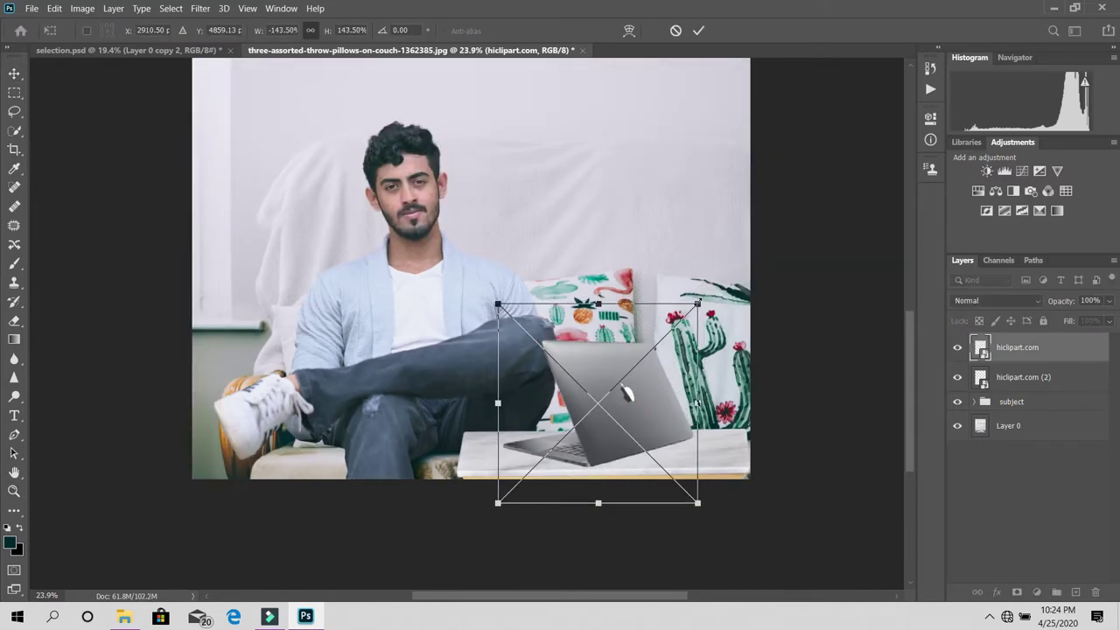
key("Return")
- Distort the laptop, pulling its top-left corner up and left and nudging it upward
key("z")
left_click(690, 421)
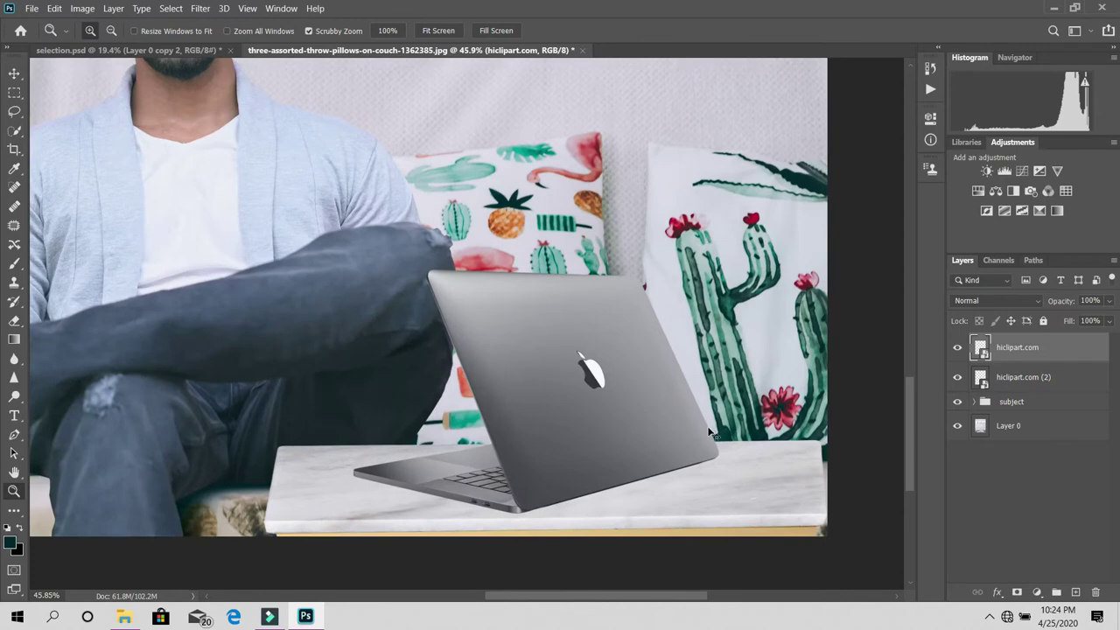
key("ctrl+t")
right_click(613, 359)
key("Escape")
right_click(507, 303)
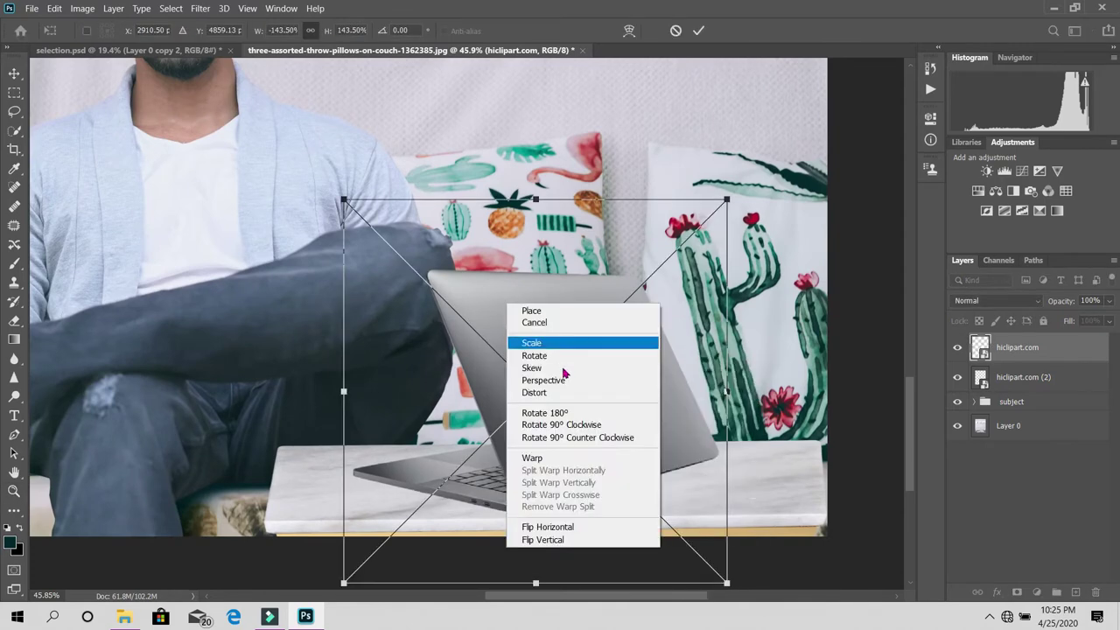
left_click(549, 392)
left_click_drag(344, 200, 283, 188)
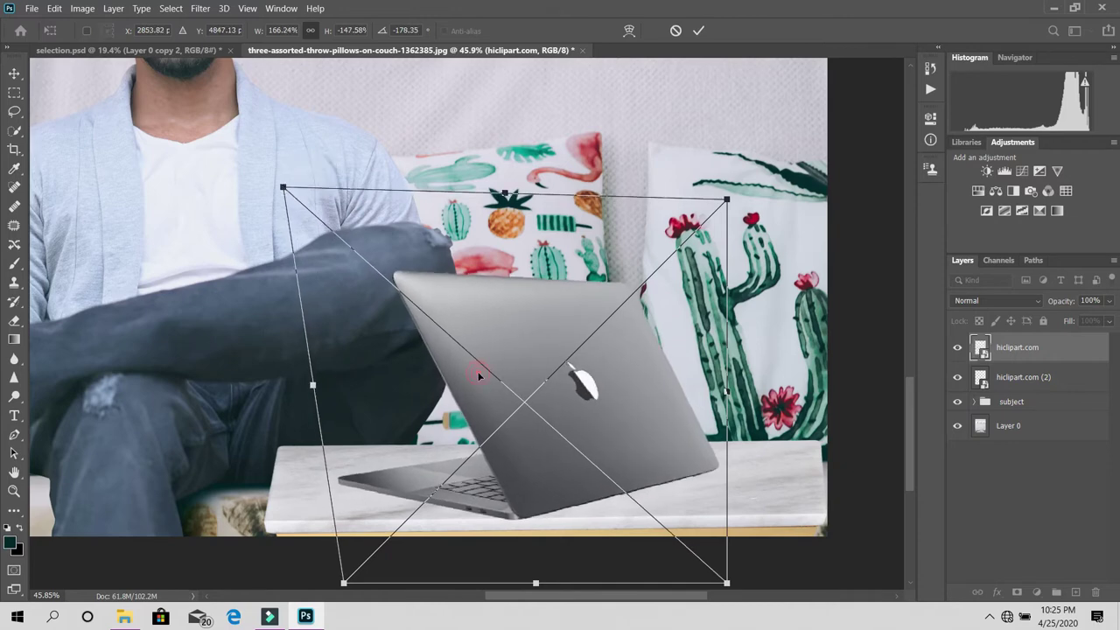
left_click_drag(475, 375, 473, 368)
- Refine the laptop's corners to match the marble table's perspective and commit
left_click_drag(723, 194, 722, 194)
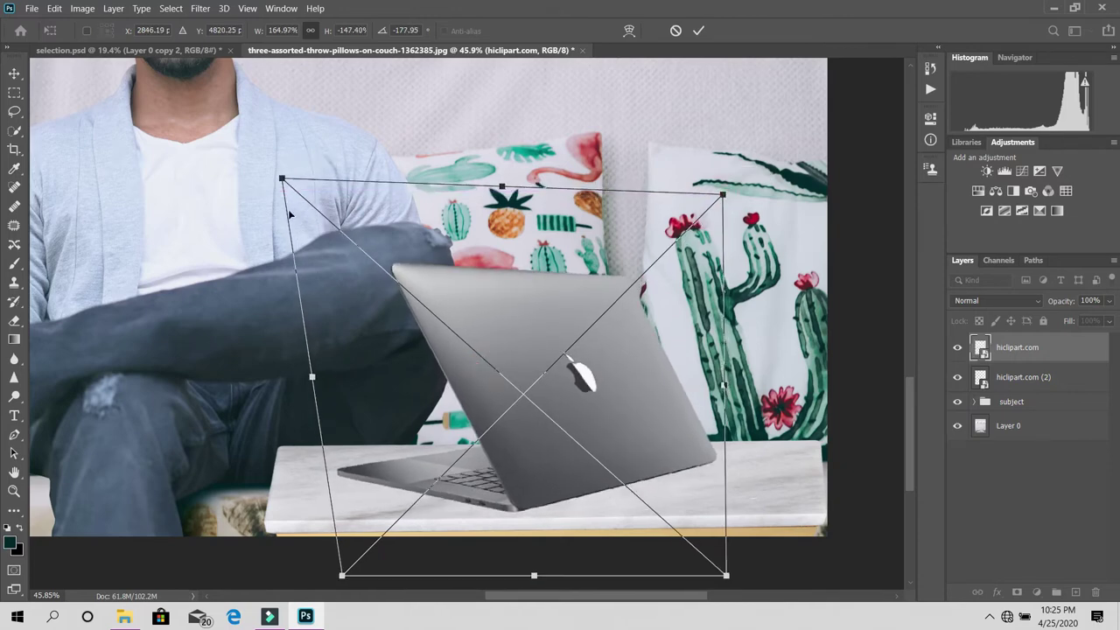
left_click_drag(281, 177, 253, 170)
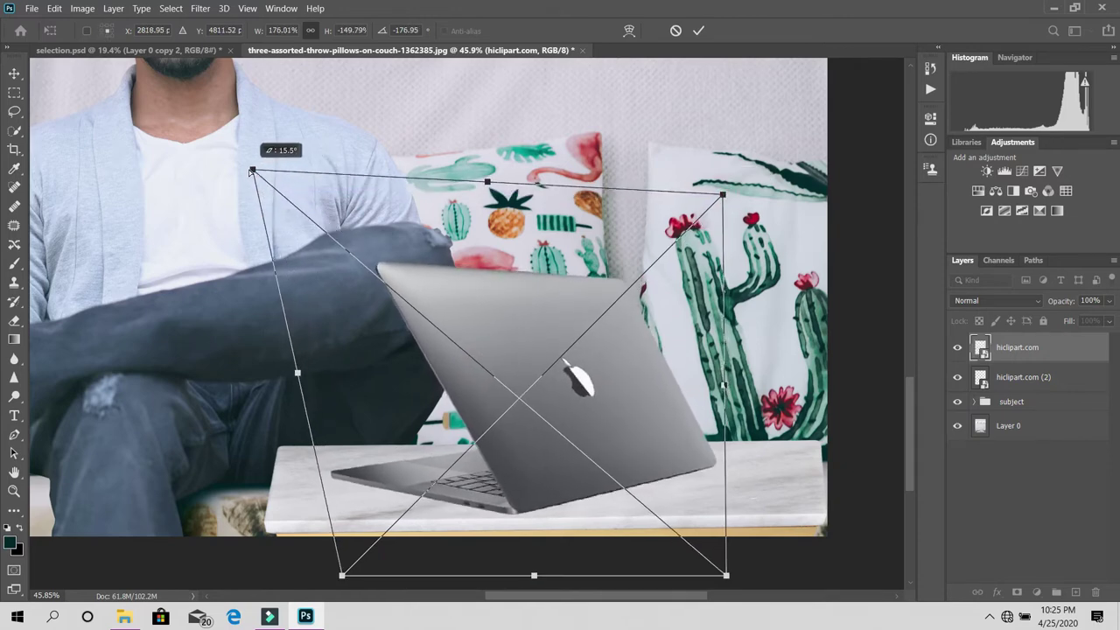
left_click_drag(340, 577, 348, 569)
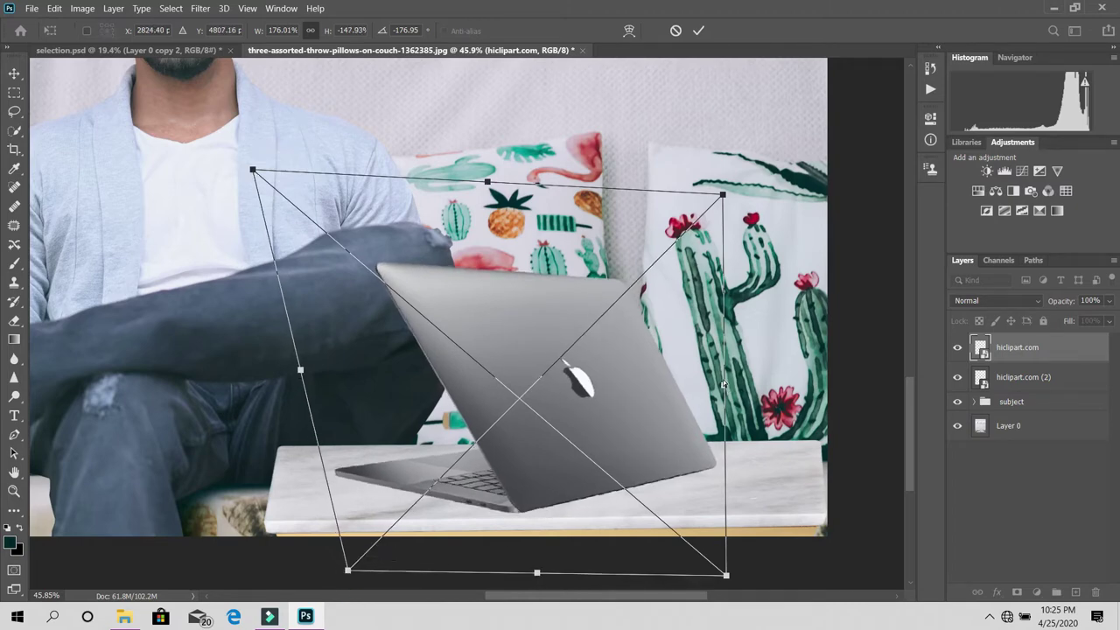
left_click_drag(724, 383, 730, 382)
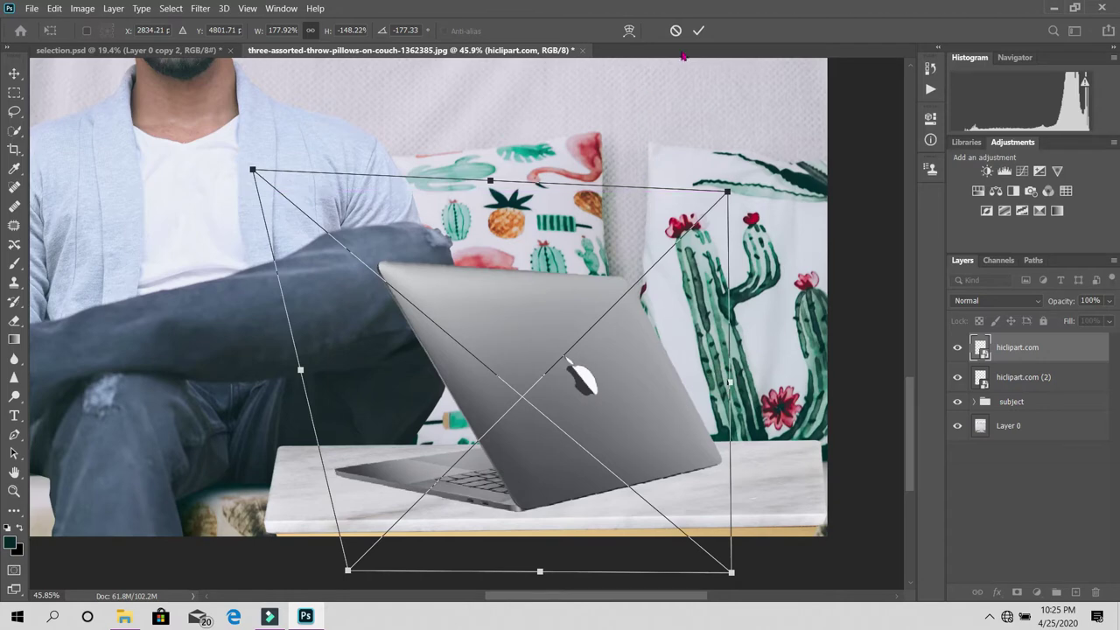
left_click(698, 30)
key("z")
key("ctrl+0")
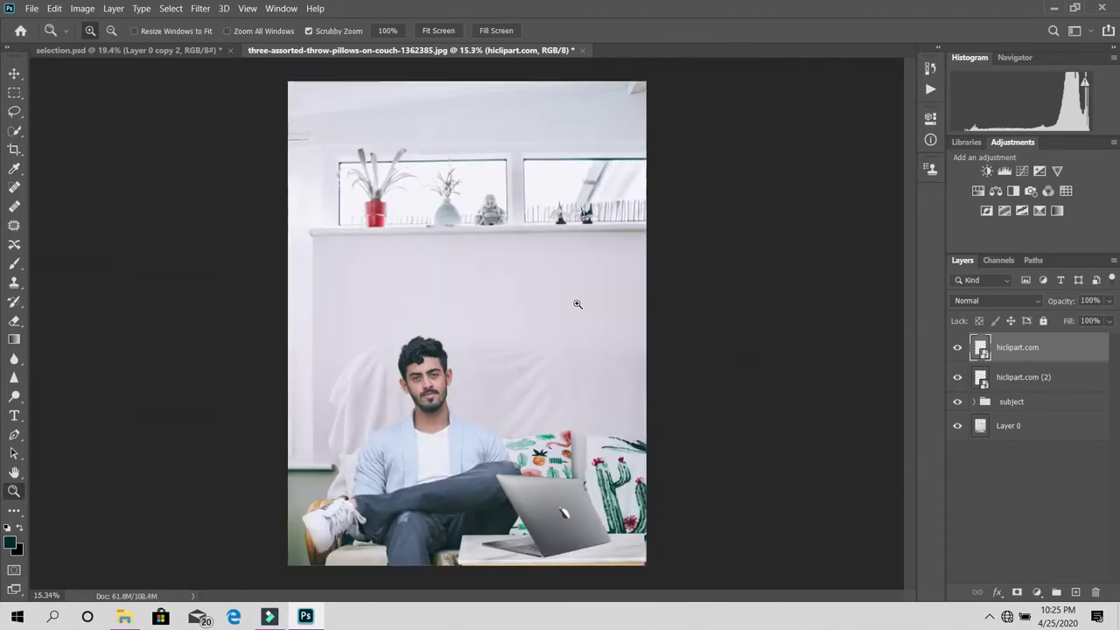
mouse_move(571, 548)
left_mouse_down()
mouse_move(586, 405)
mouse_move(596, 488)
left_mouse_up()
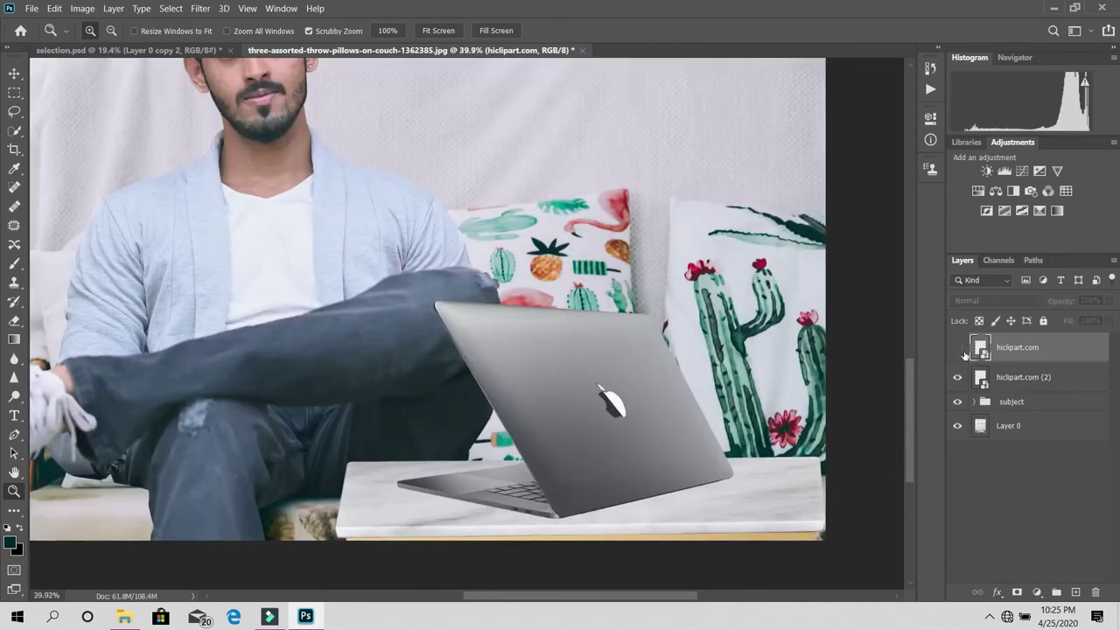
mouse_move(537, 492)
left_mouse_down()
mouse_move(577, 516)
mouse_move(1012, 427)
left_mouse_up()
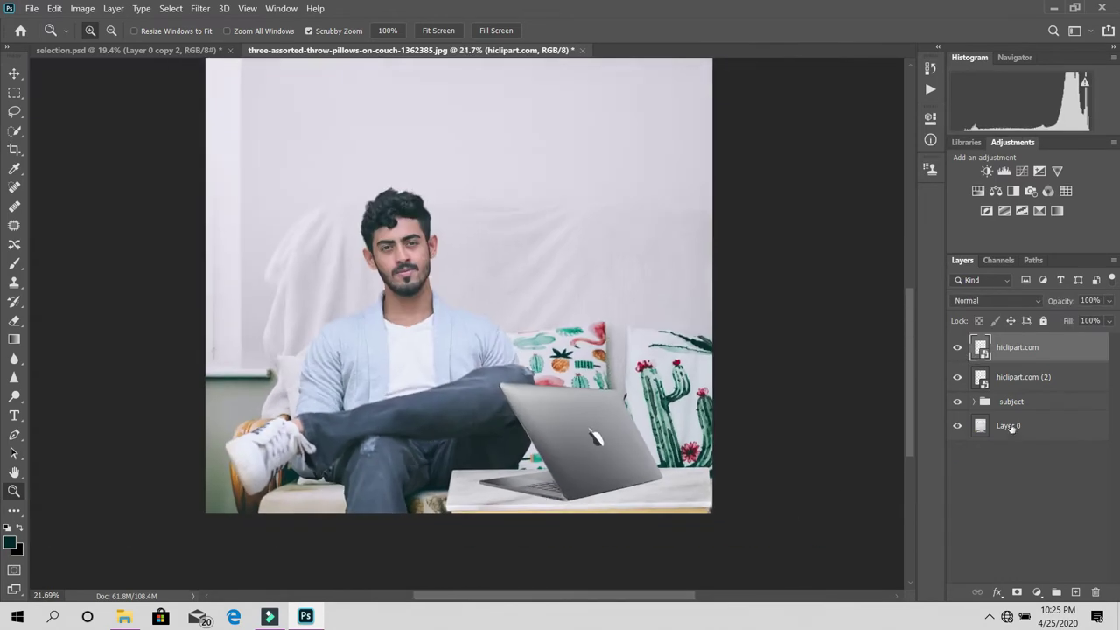
left_click(957, 377)
left_click(957, 377)
left_click(957, 347)
left_click(957, 347)
left_click_drag(616, 413, 596, 483)
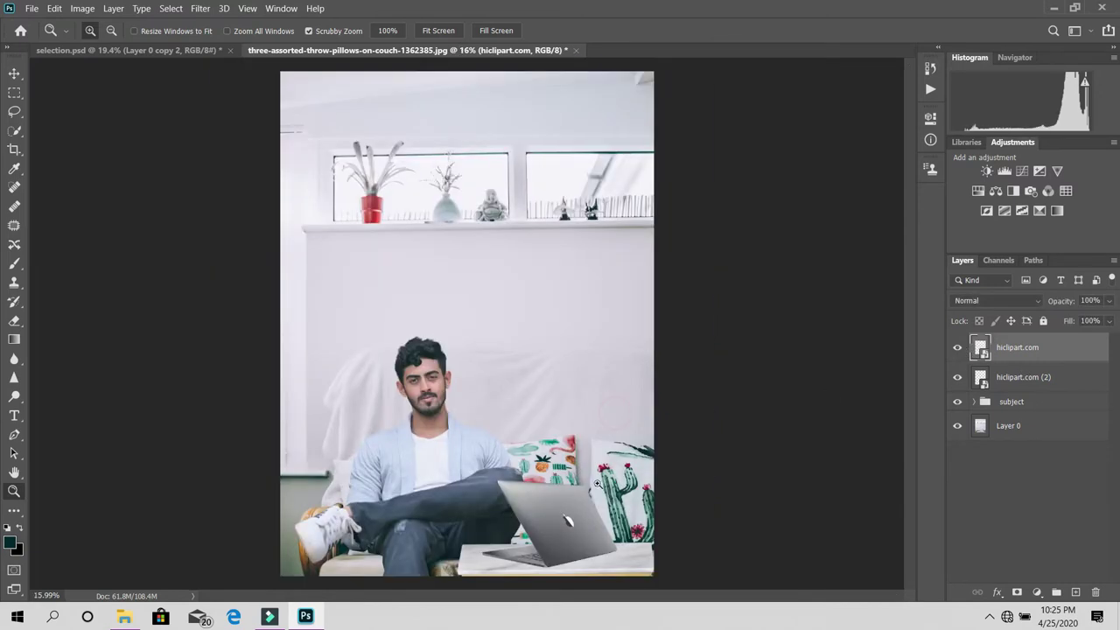
left_click(1067, 383, "shift")
right_click(1057, 372)
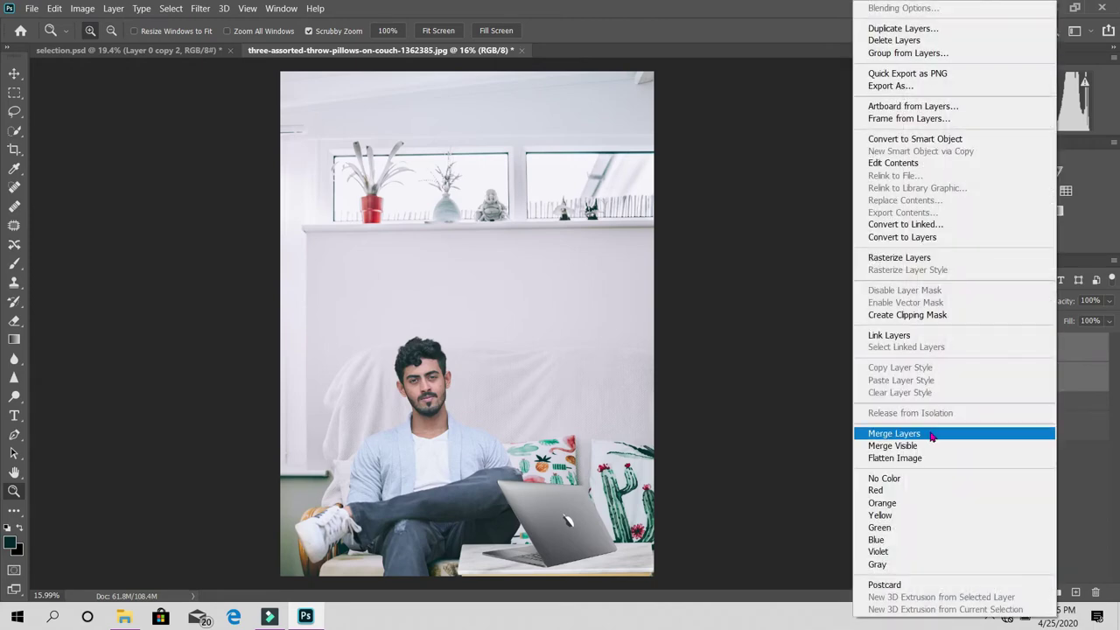
left_click(845, 432)
left_click_drag(612, 438, 759, 438)
key("ctrl+z")
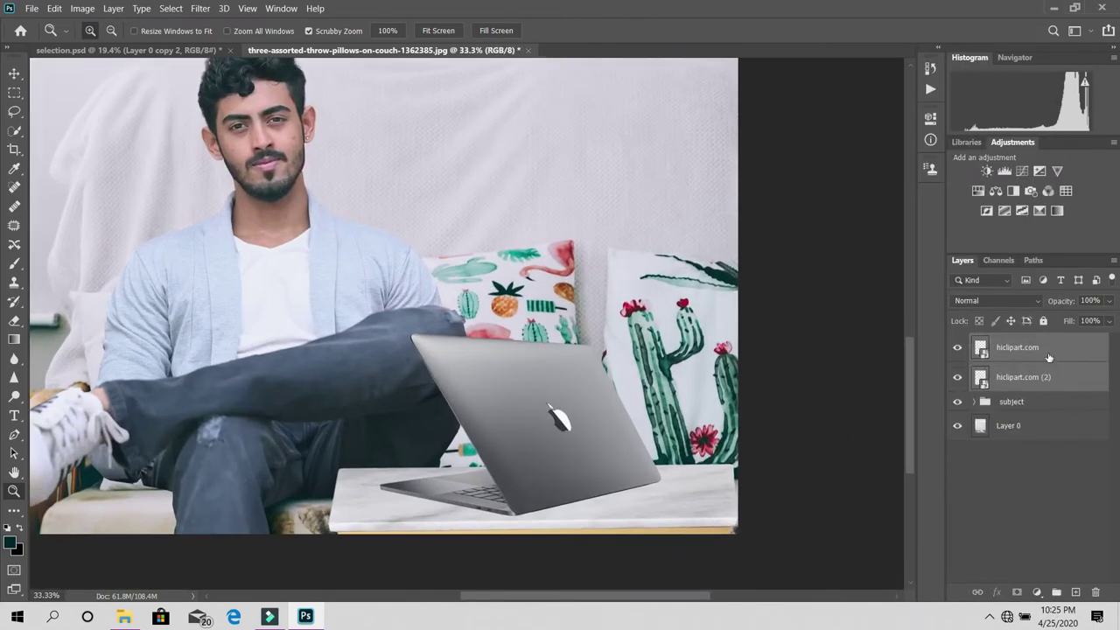
left_click(957, 347)
left_click(958, 347)
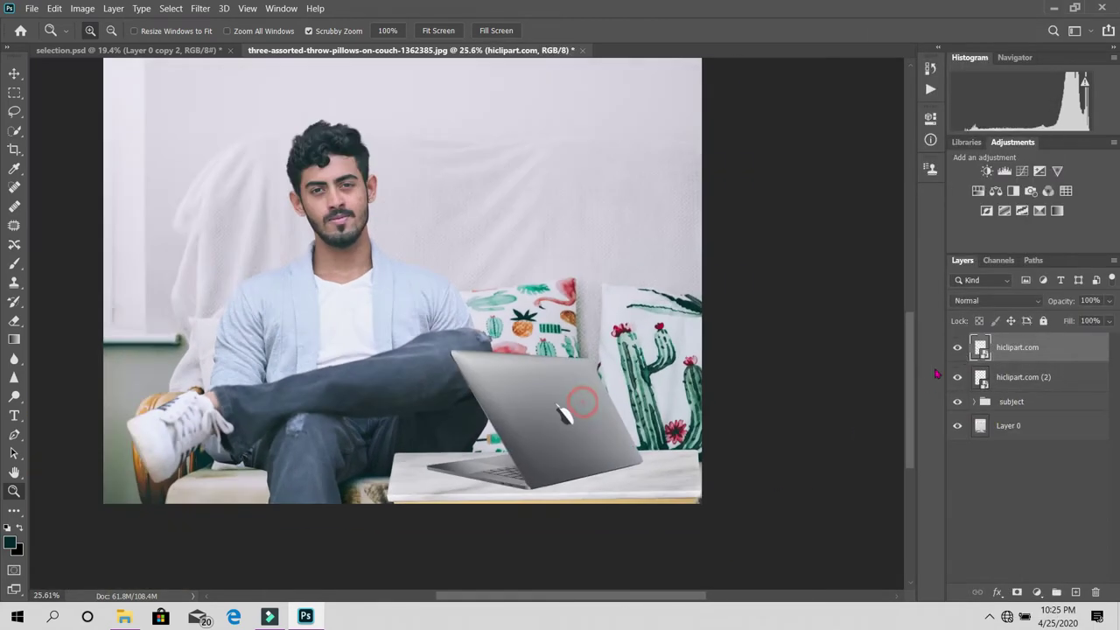
- Add a Multiply drop shadow to the hiclipart.com laptop layer at 17% opacity
double_click(1044, 348)
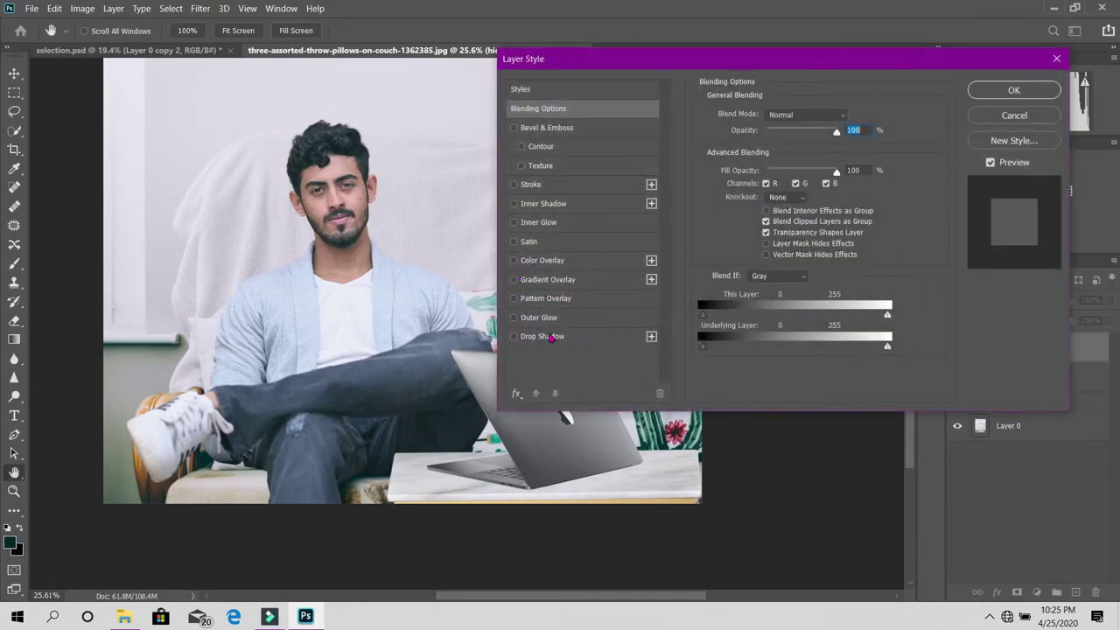
left_click(551, 338)
left_click_drag(724, 60, 629, 38)
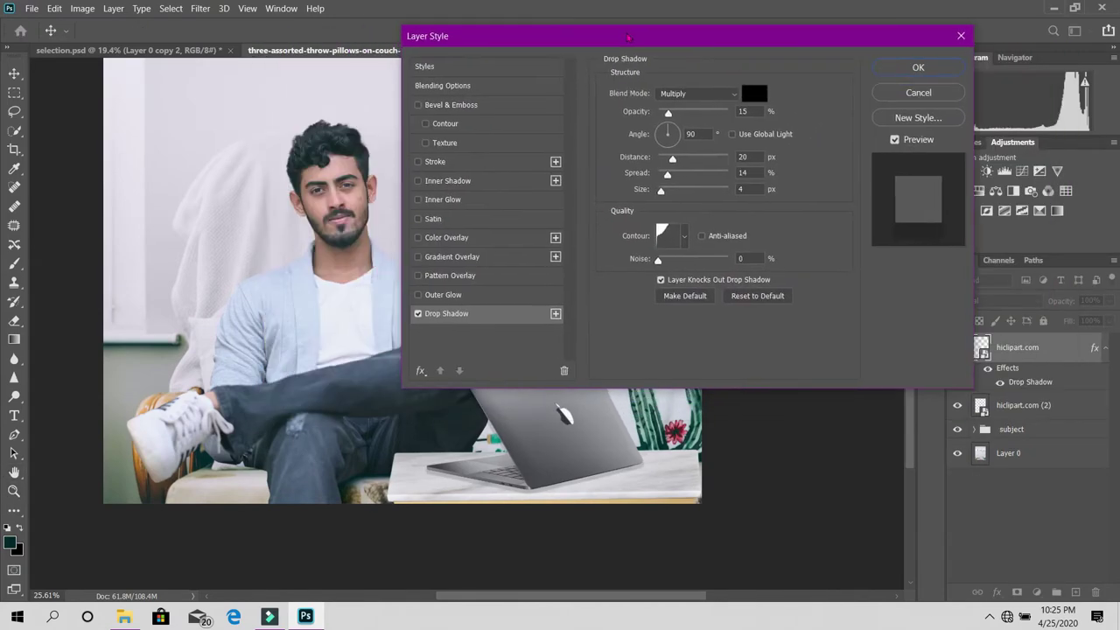
left_click(689, 96)
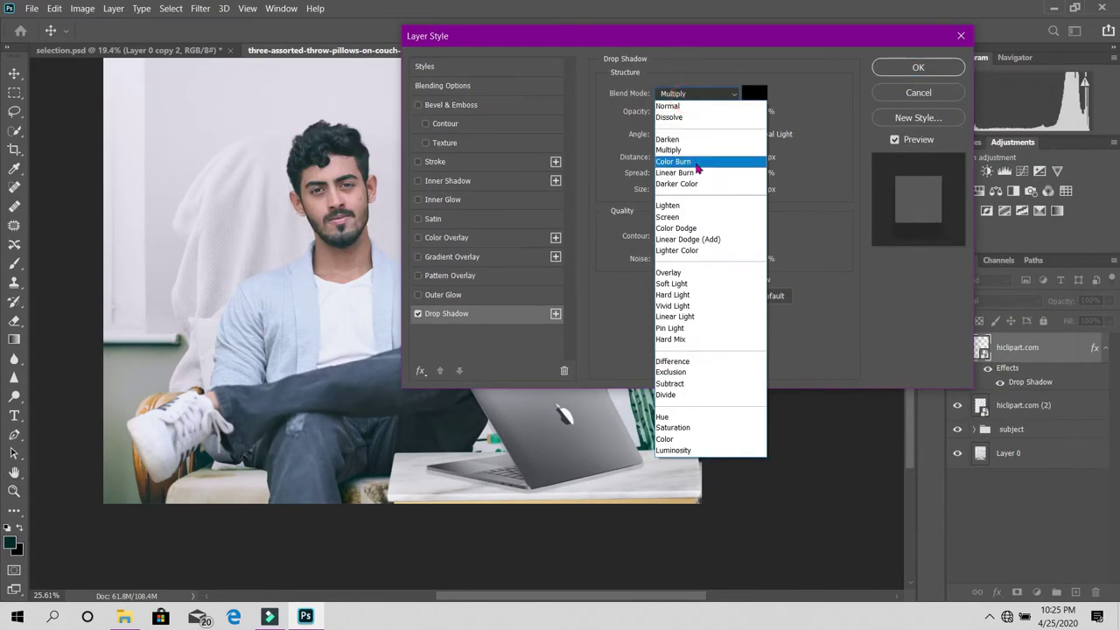
left_click(687, 133)
left_click_drag(667, 114, 670, 112)
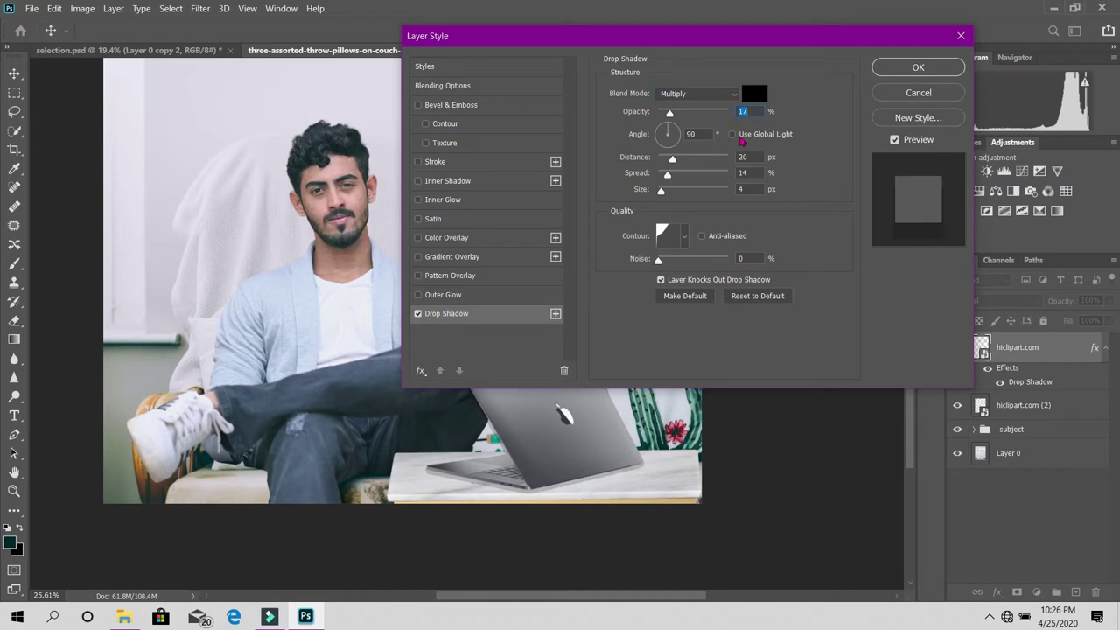
left_click(733, 134)
left_click(732, 134)
left_click_drag(670, 114, 672, 118)
left_click(672, 117)
- Apply the shadow with the contour unchanged and inspect the laptop's bottom edge
left_click(684, 238)
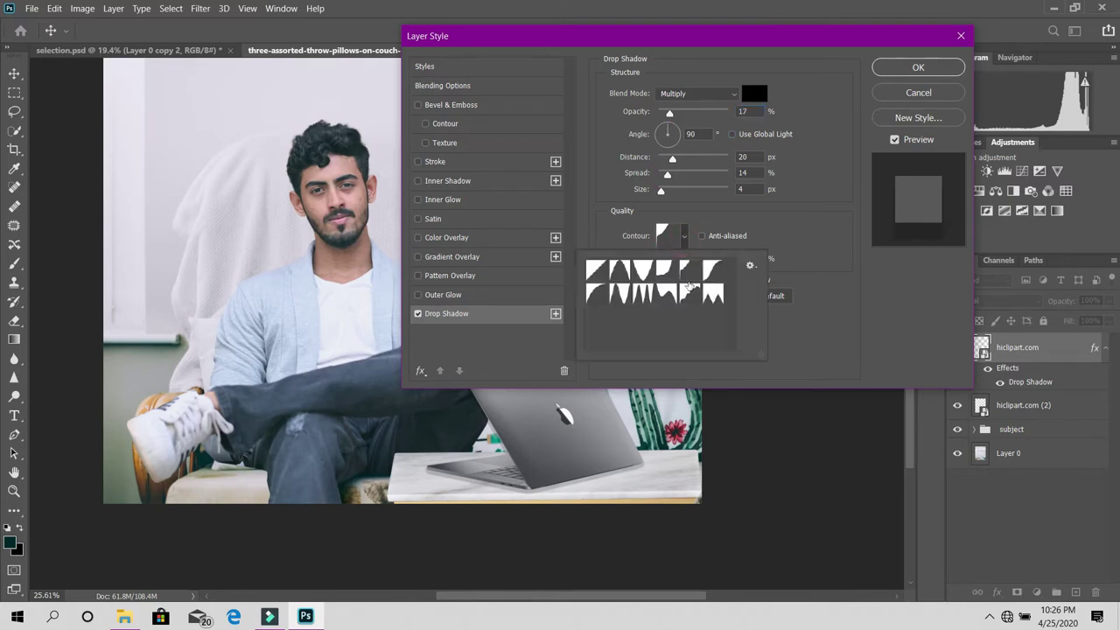
left_click(791, 230)
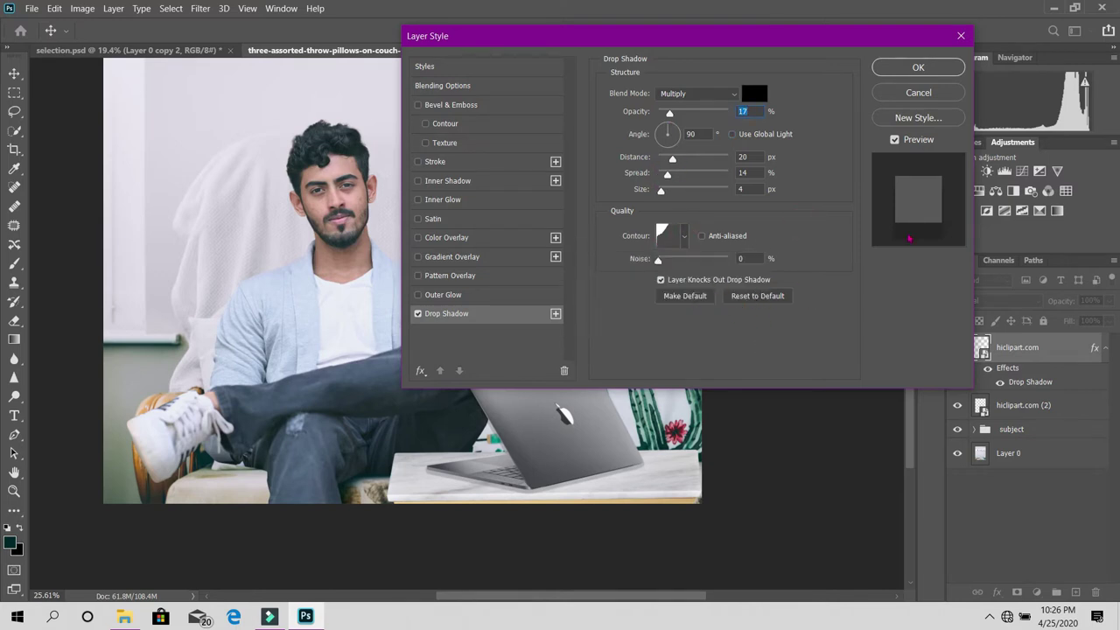
left_click(918, 67)
key("z")
left_click_drag(621, 478, 787, 445)
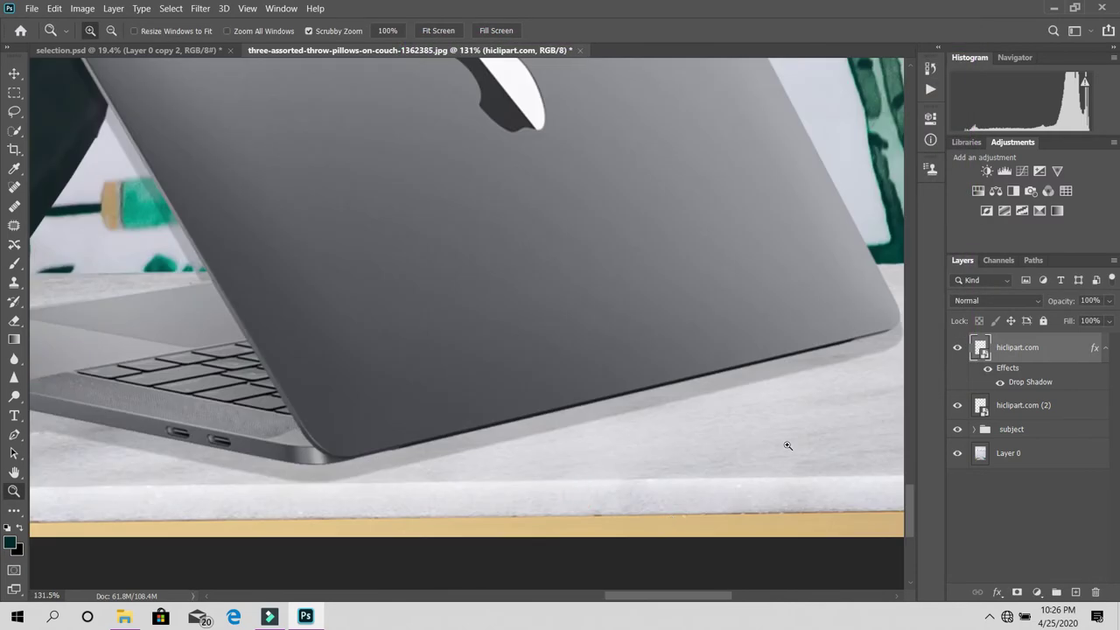
left_click_drag(739, 401, 882, 413)
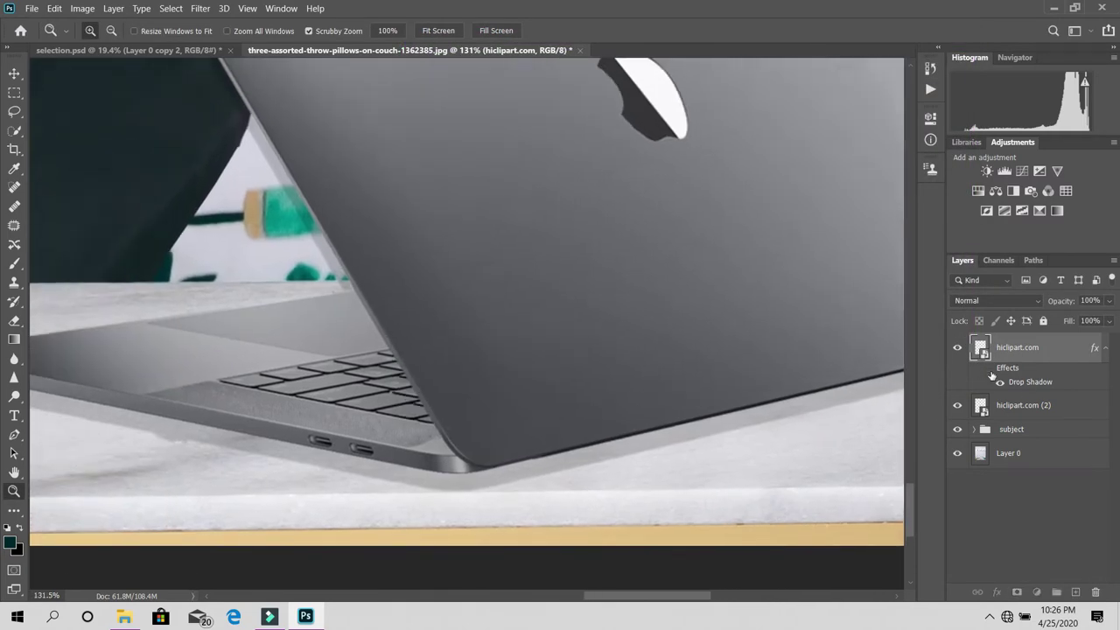
left_click_drag(620, 388, 608, 343)
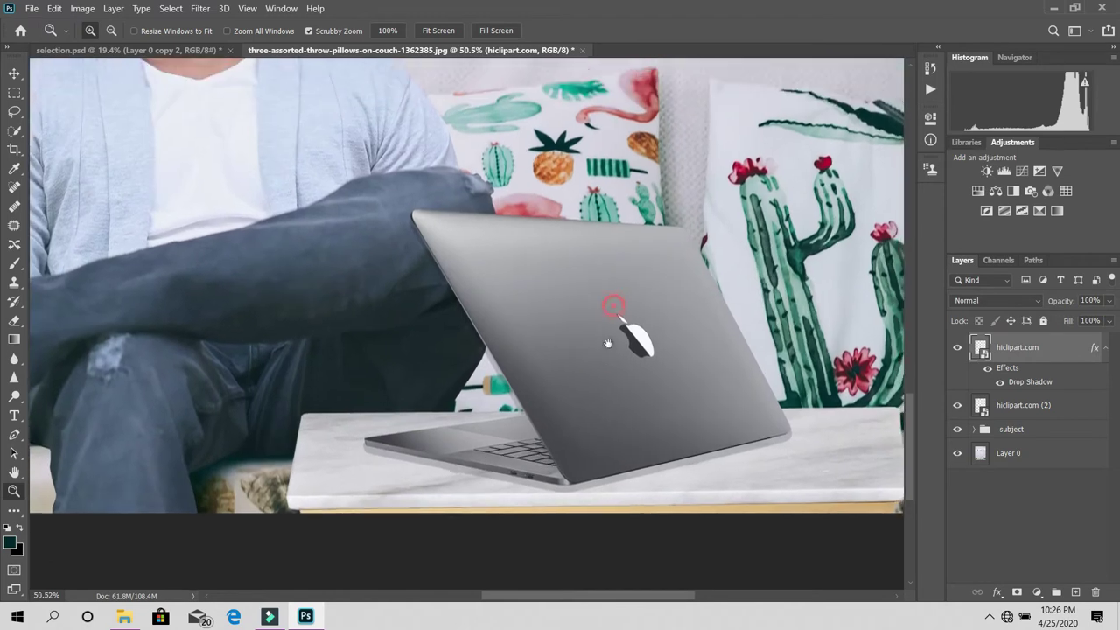
left_click_drag(483, 303, 455, 305)
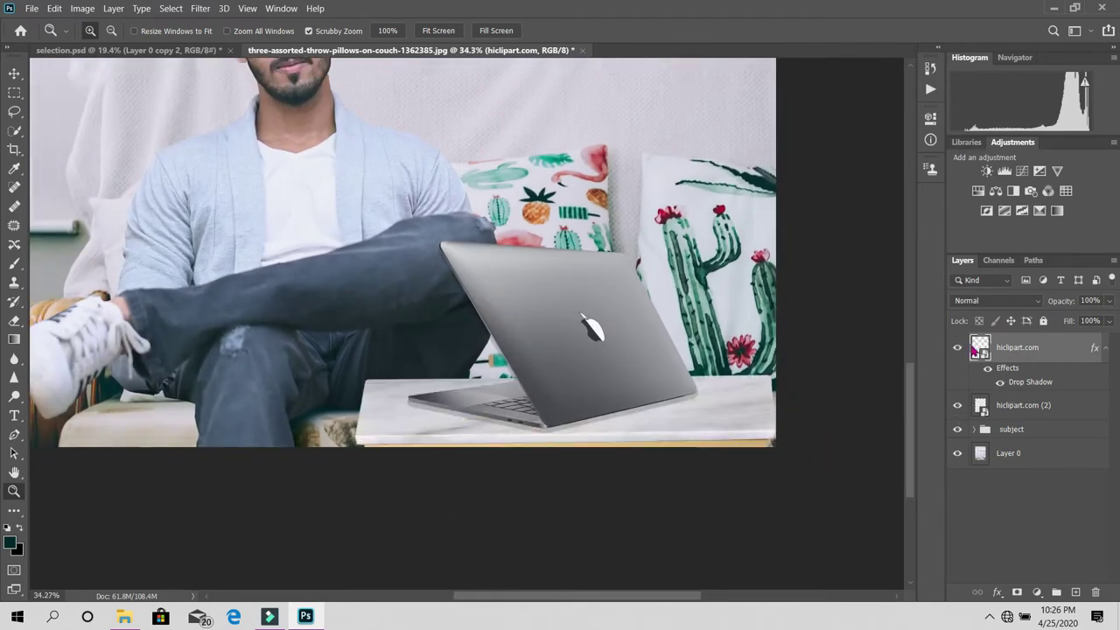
- Try a clipped Levels adjustment darkening the laptop's output whites, then delete it
left_click(724, 426)
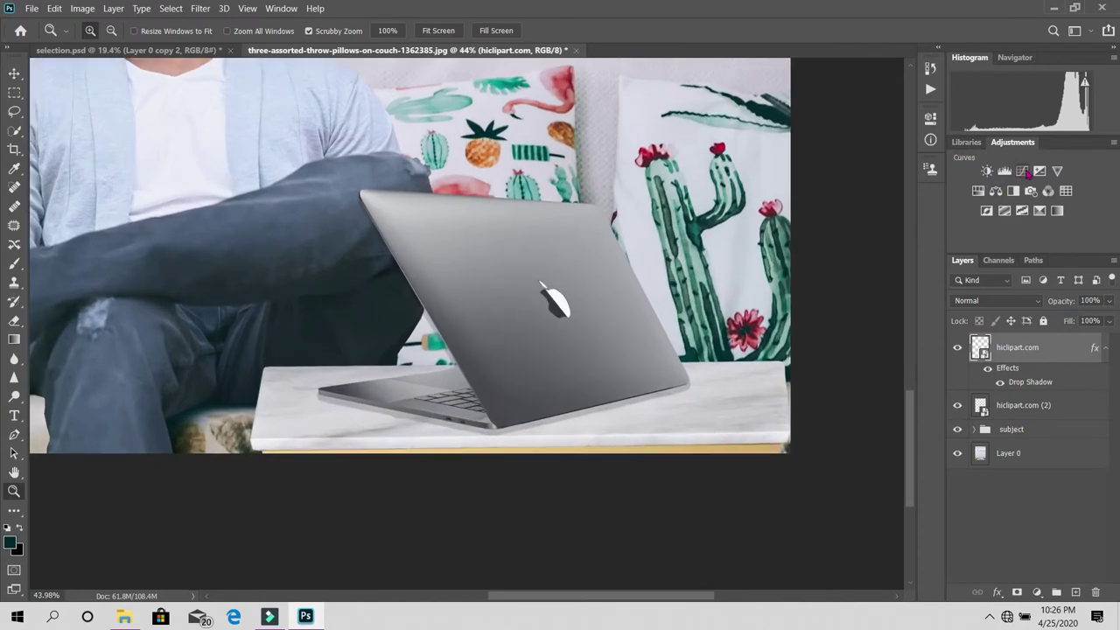
left_click(1037, 593)
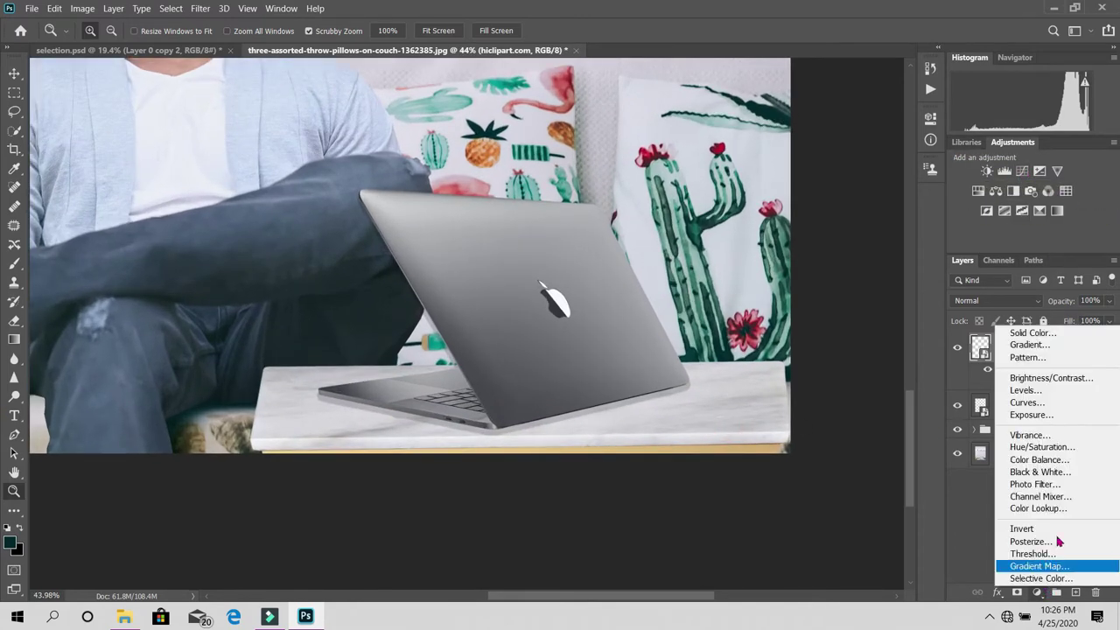
left_click(1057, 391)
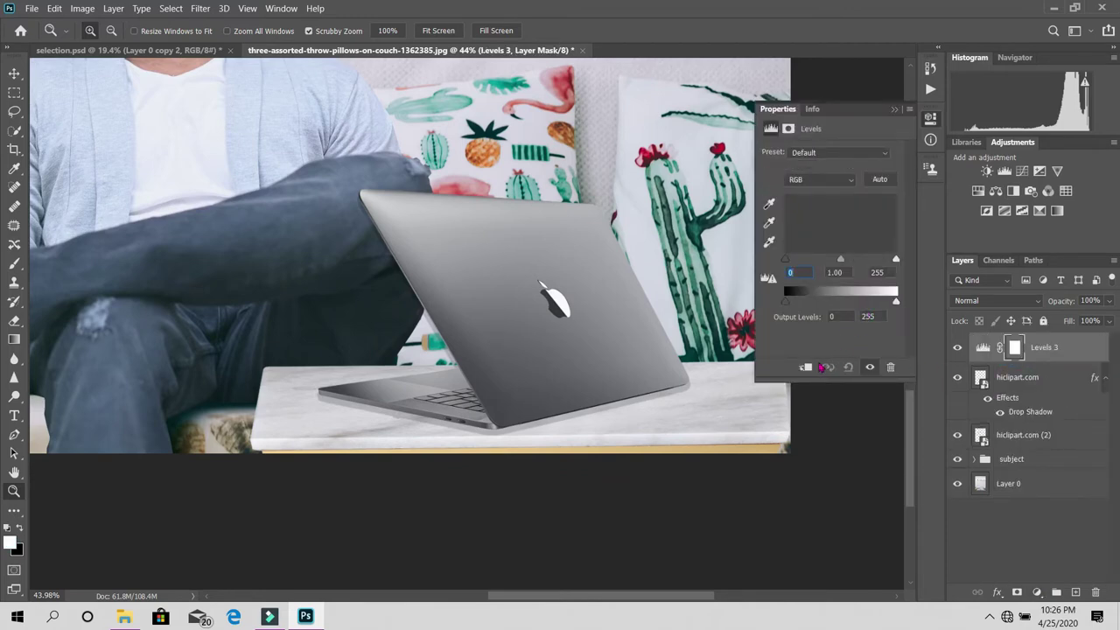
left_click(804, 367)
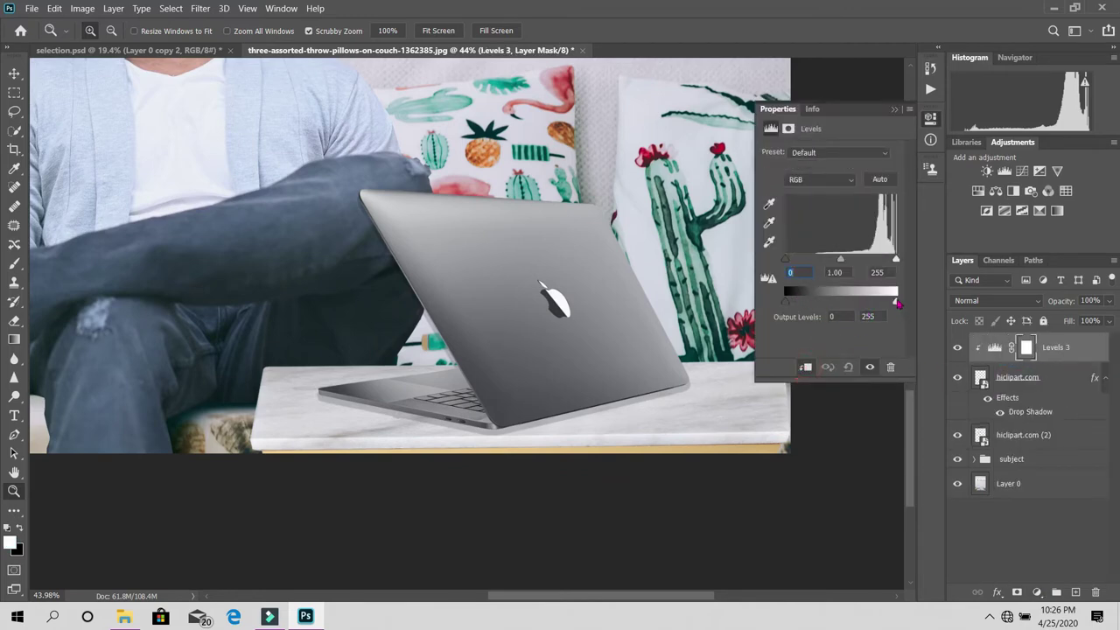
left_click_drag(896, 302, 864, 301)
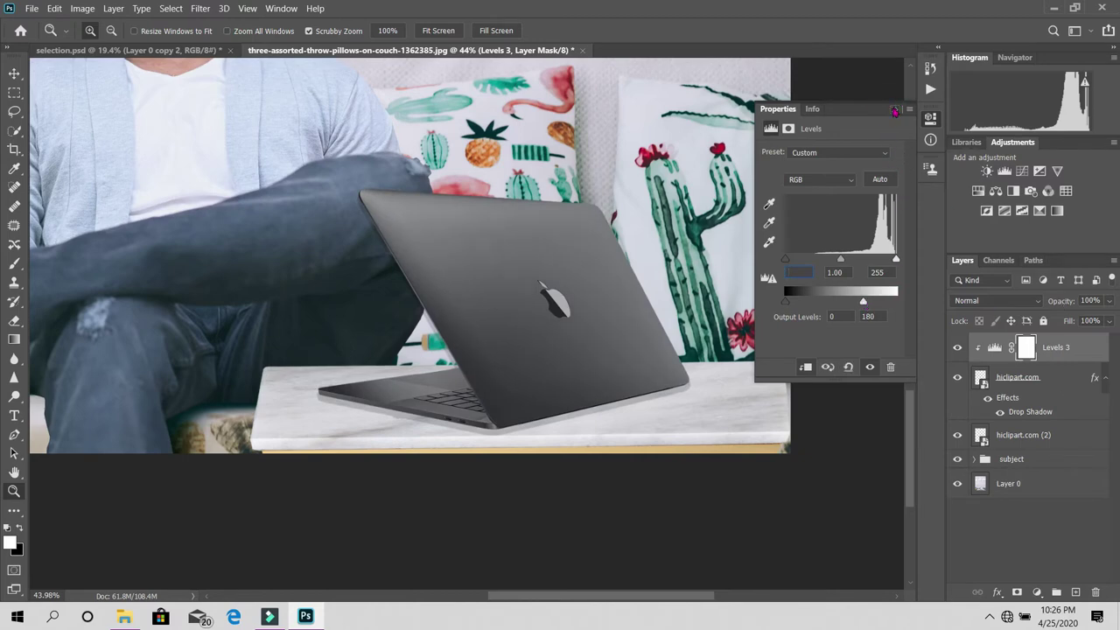
key("Return")
left_click(599, 249)
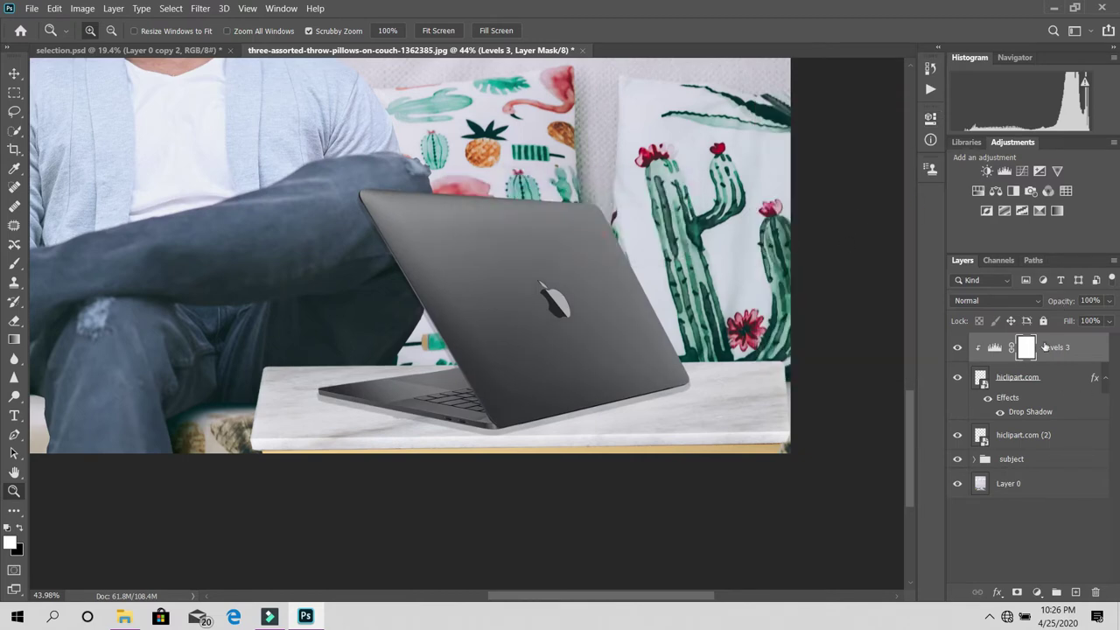
key("Delete")
- Add a new Layer 2 clipped to the laptop and set a black brush at 15% opacity
left_click(1077, 592)
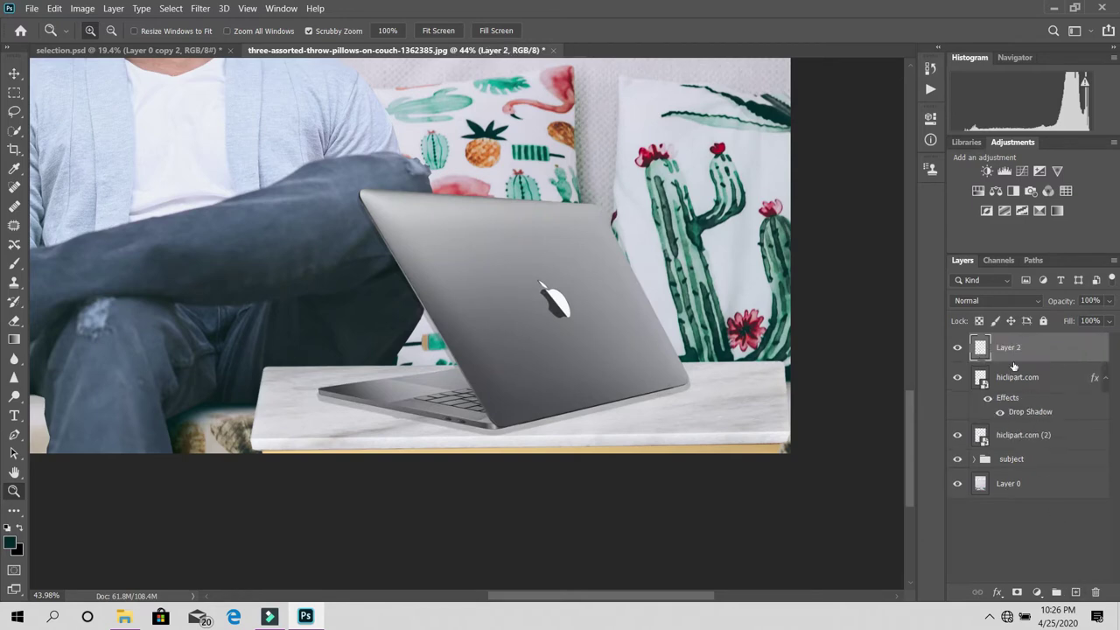
left_click(1032, 362, "alt")
left_click(543, 378)
key("b")
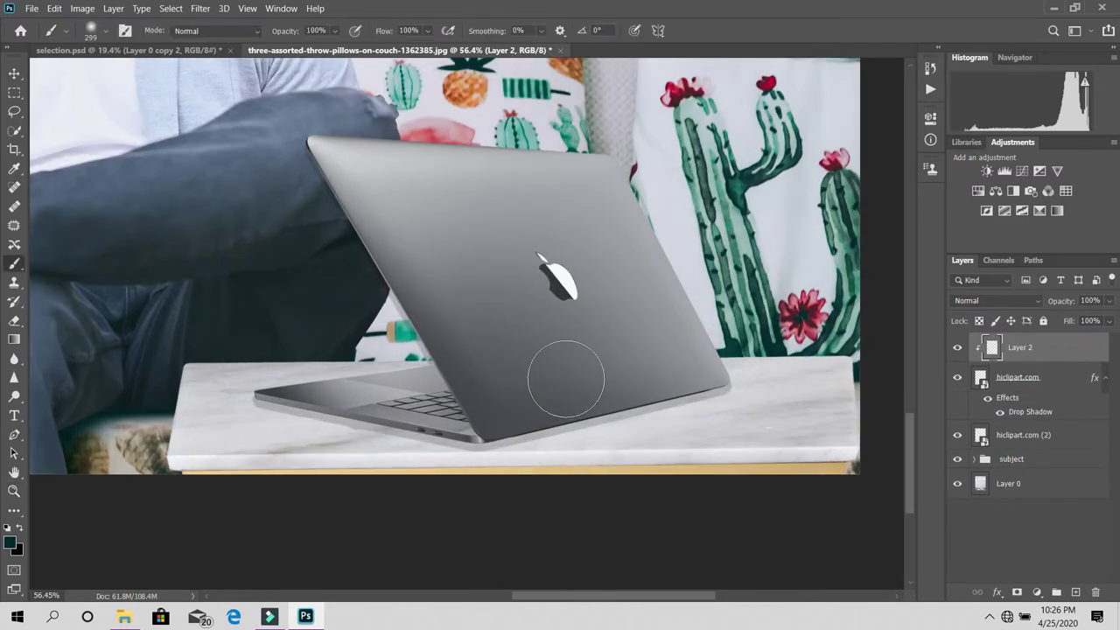
key("d")
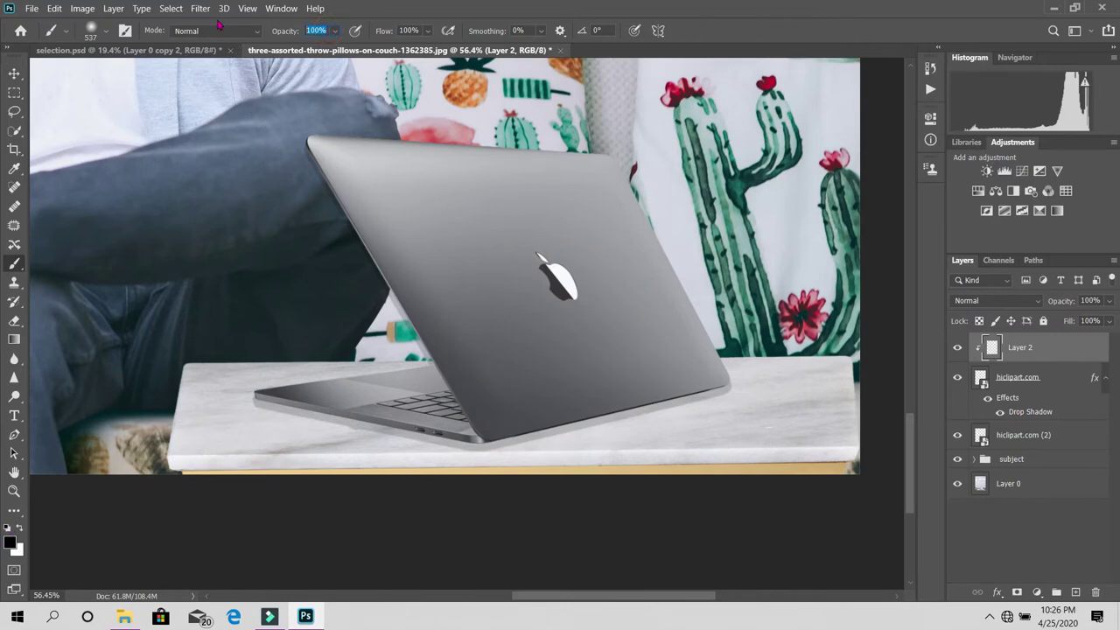
type("15")
key("Return")
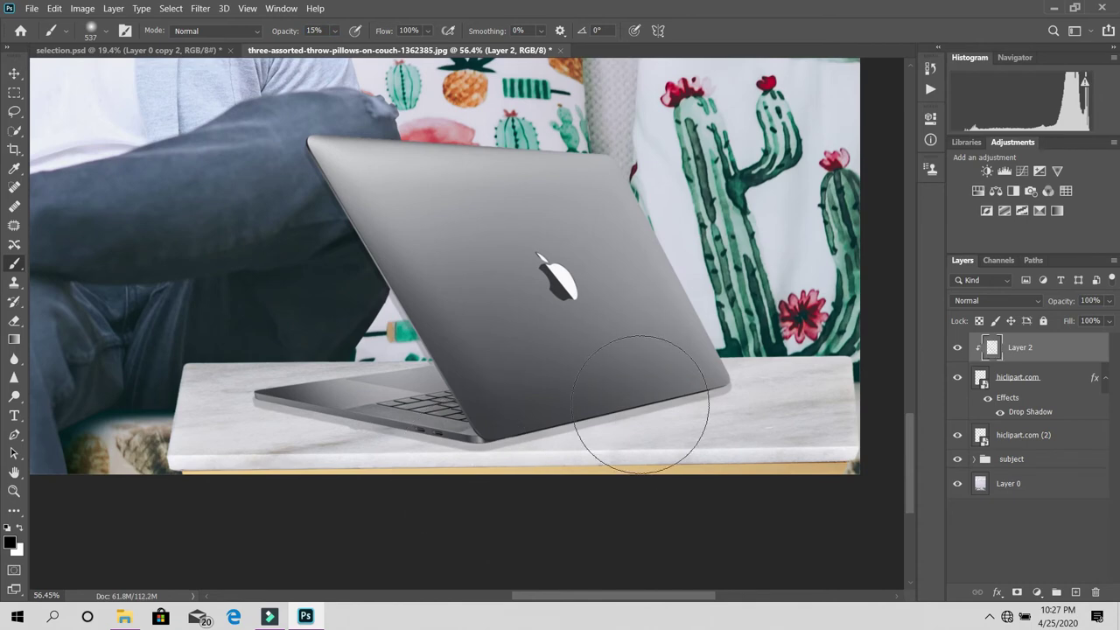
- Paint faint 5% soft black shading over the laptop's lower part, right corner and lid
left_click_drag(685, 425, 678, 447)
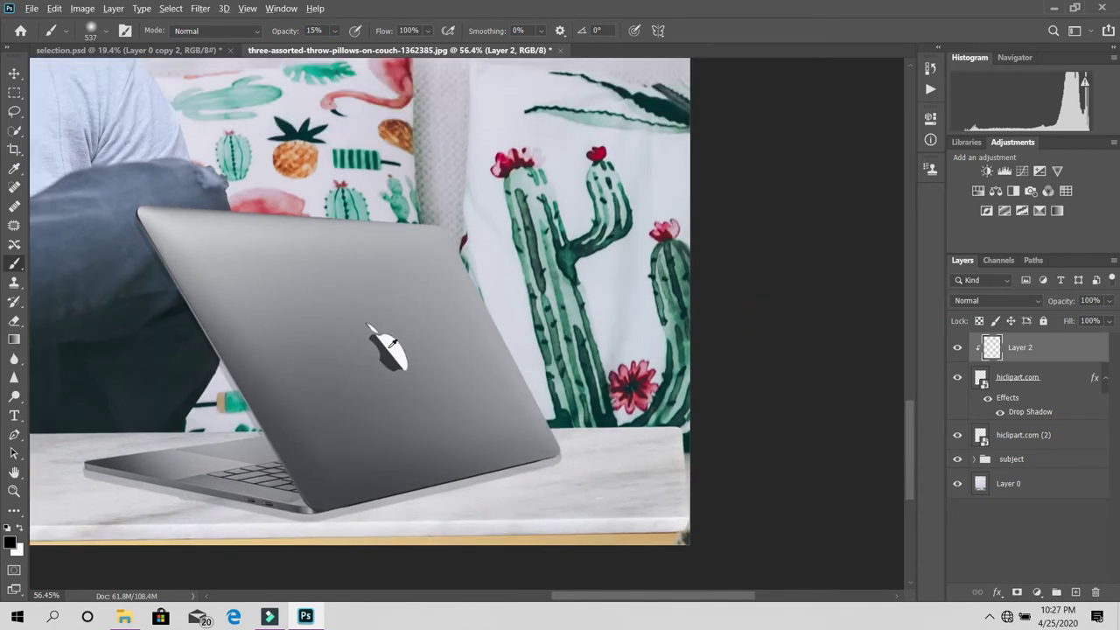
left_click(315, 30)
type("5")
key("Return")
left_click_drag(375, 337, 411, 315)
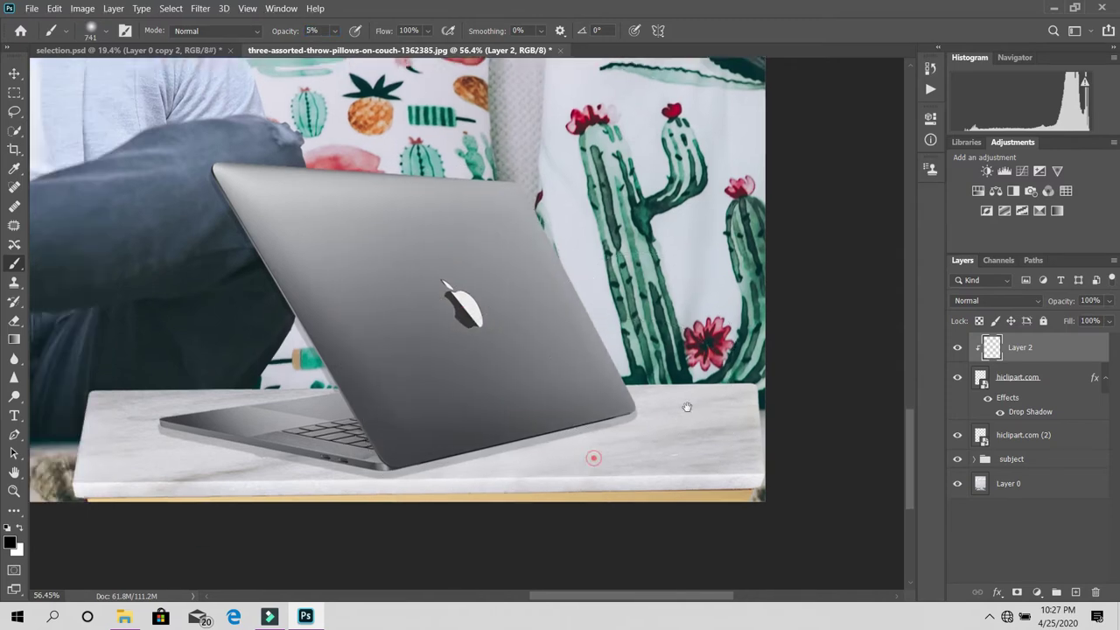
left_click_drag(450, 443, 543, 391)
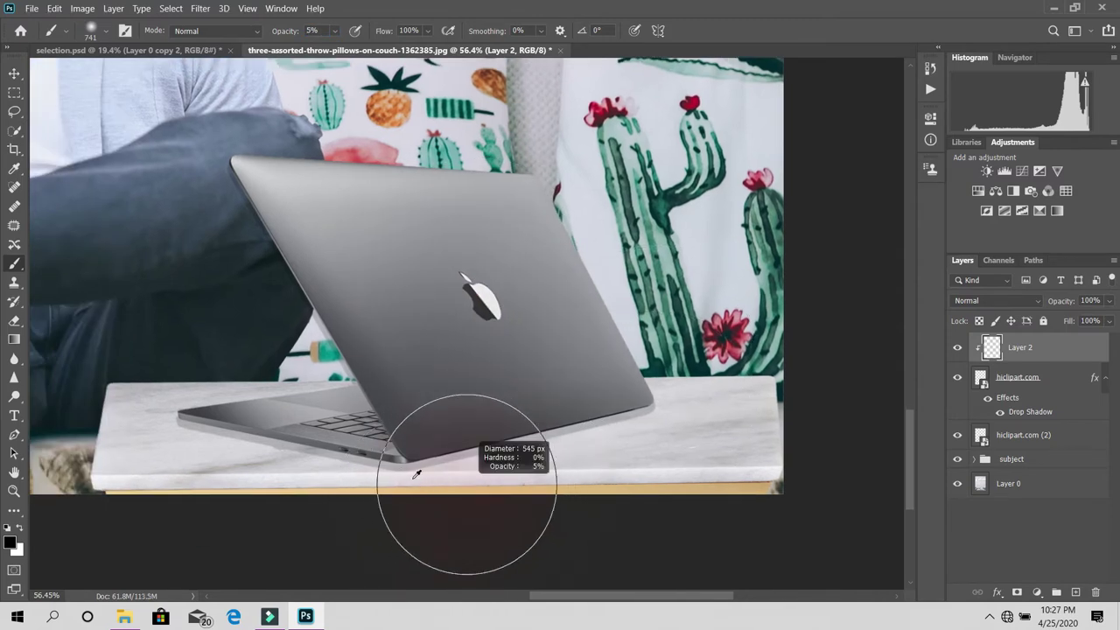
left_click_drag(624, 425, 640, 403)
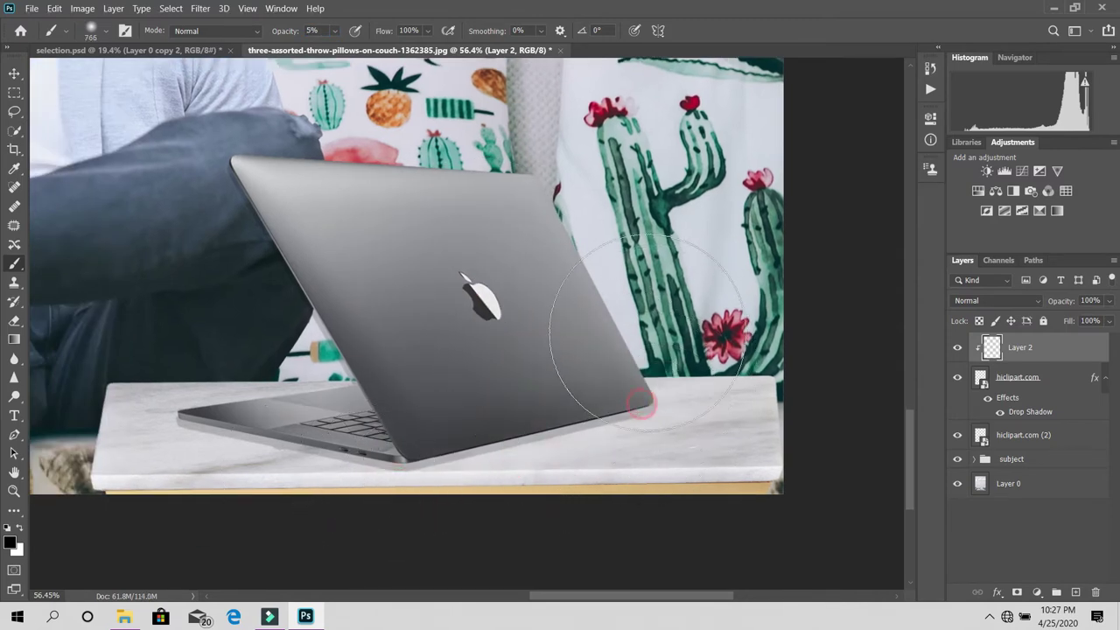
mouse_move(457, 295)
left_mouse_down()
mouse_move(472, 295)
mouse_move(471, 370)
mouse_move(490, 341)
left_mouse_up()
- Zoom out to the whole photo and select only the hiclipart.com laptop layer
key("z")
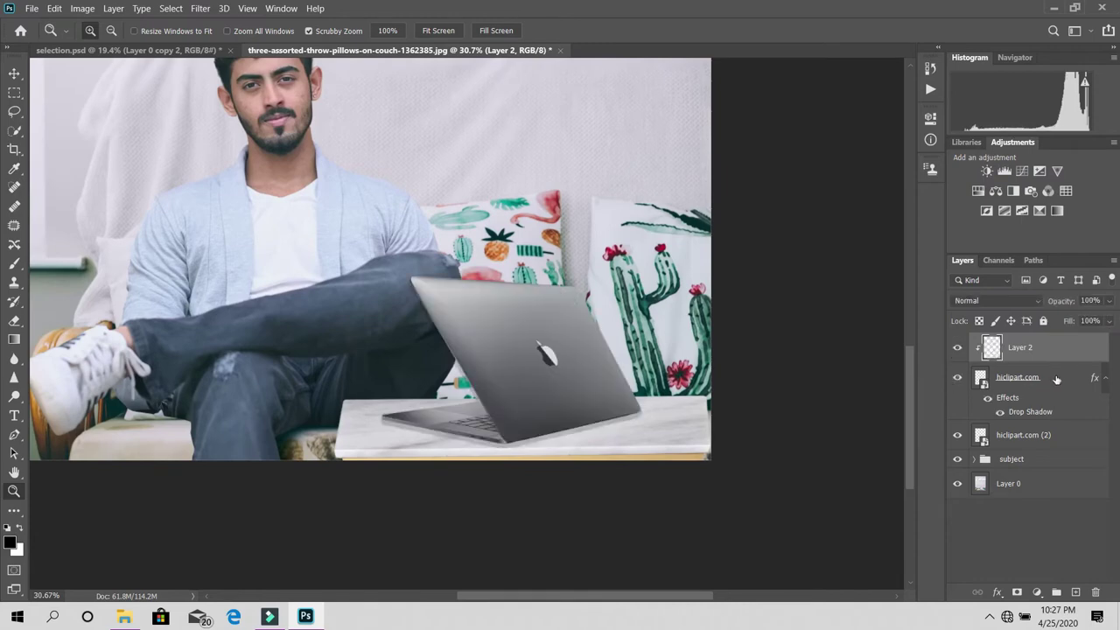
left_click(1020, 441)
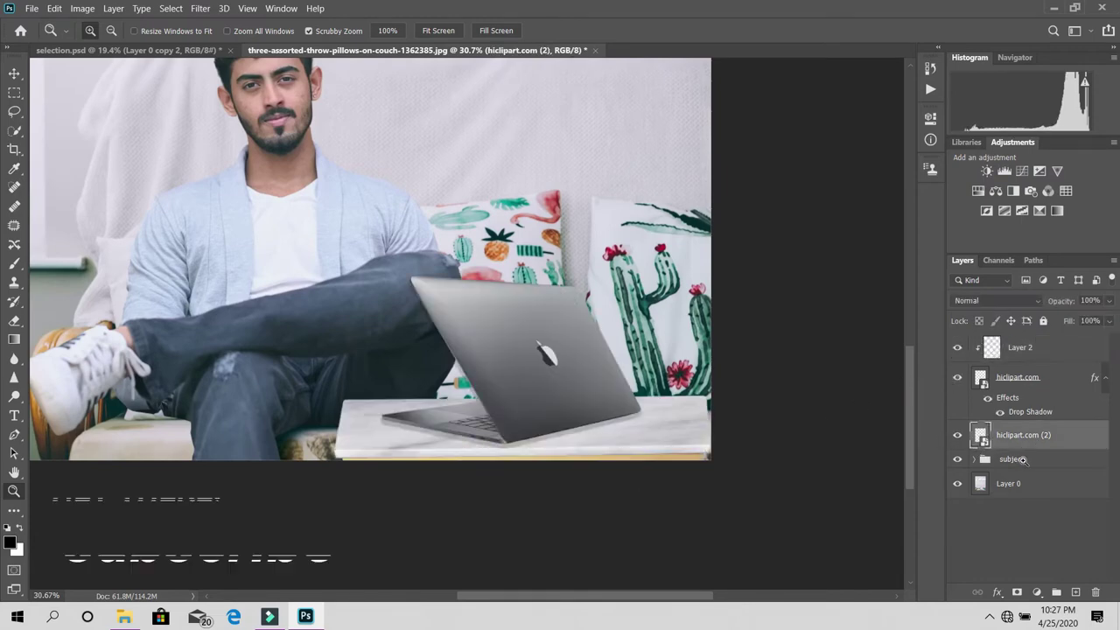
left_click_drag(576, 477, 612, 493)
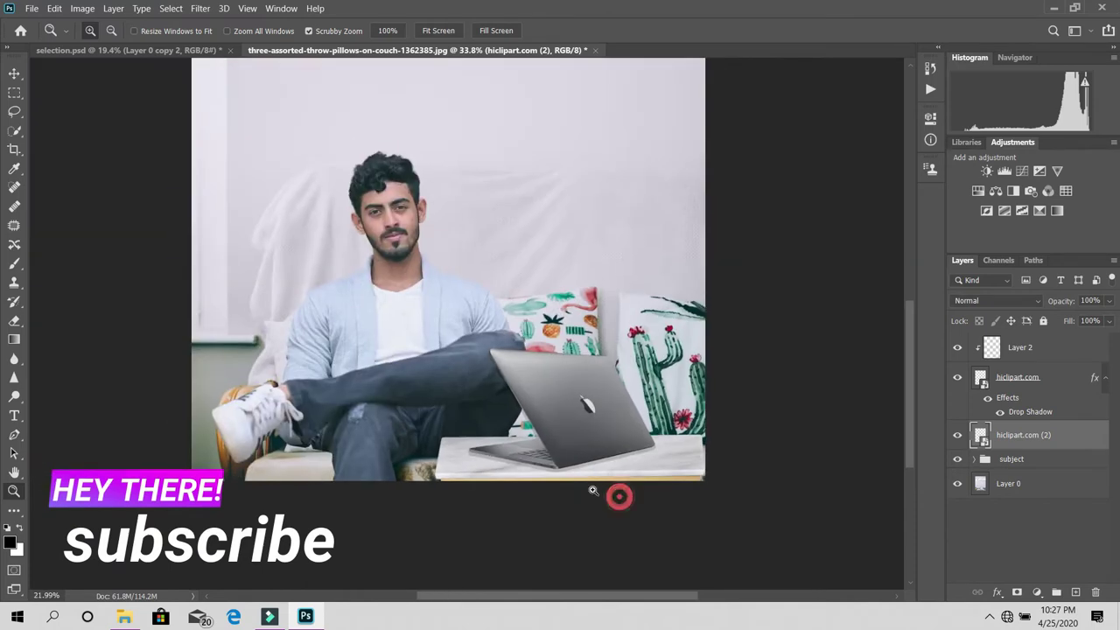
left_click(1054, 358, "ctrl")
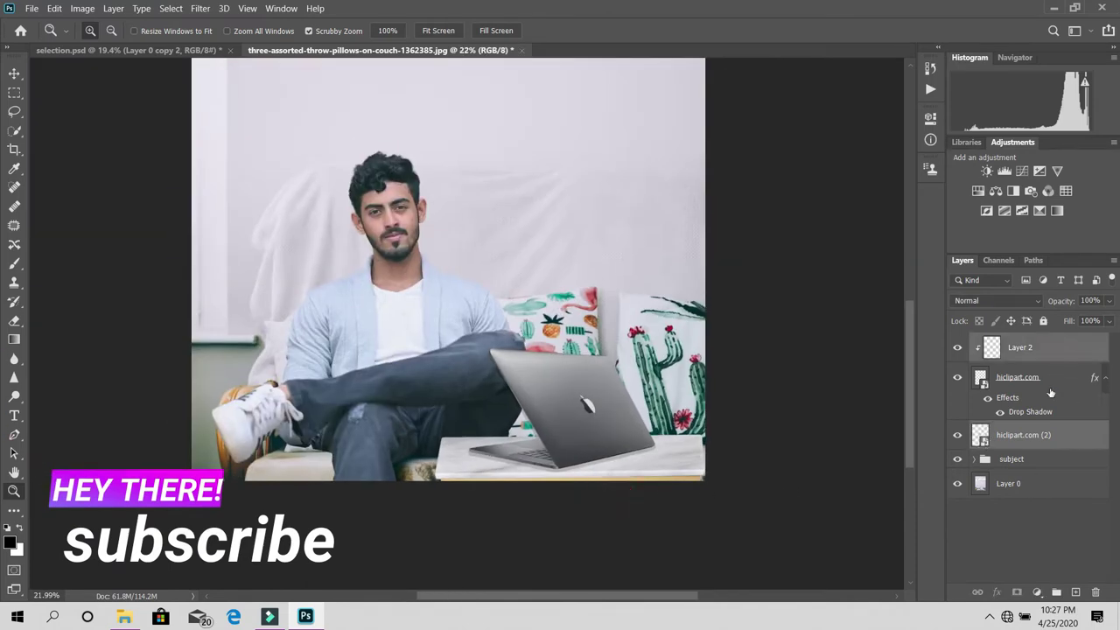
left_click(1043, 387)
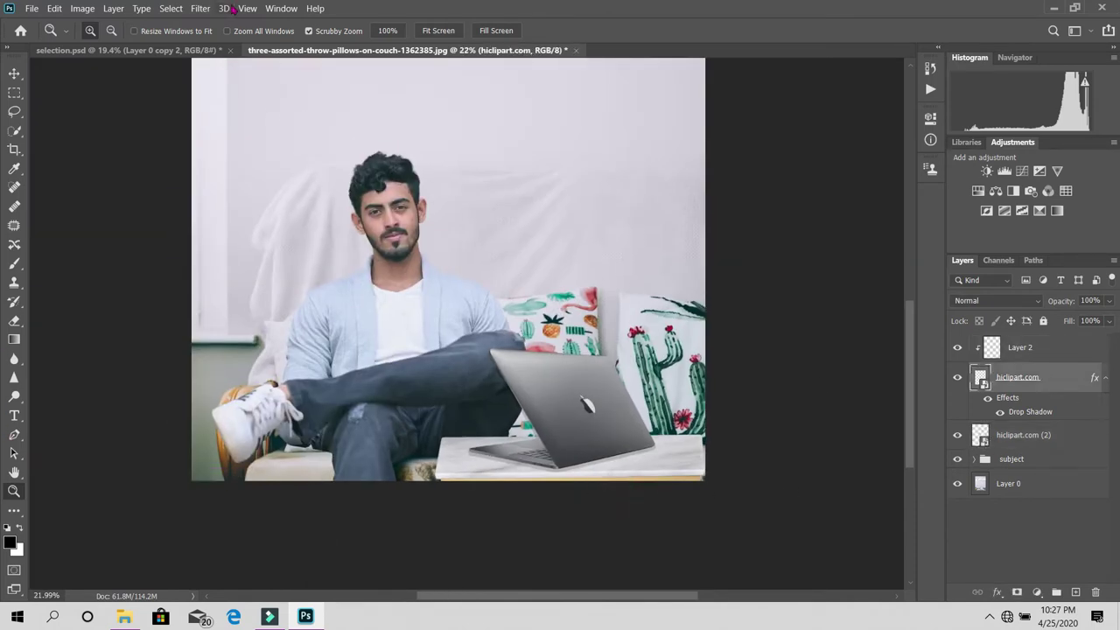
- Apply a 1.0 px Gaussian Blur to the laptop
left_click(200, 9)
mouse_move(262, 164)
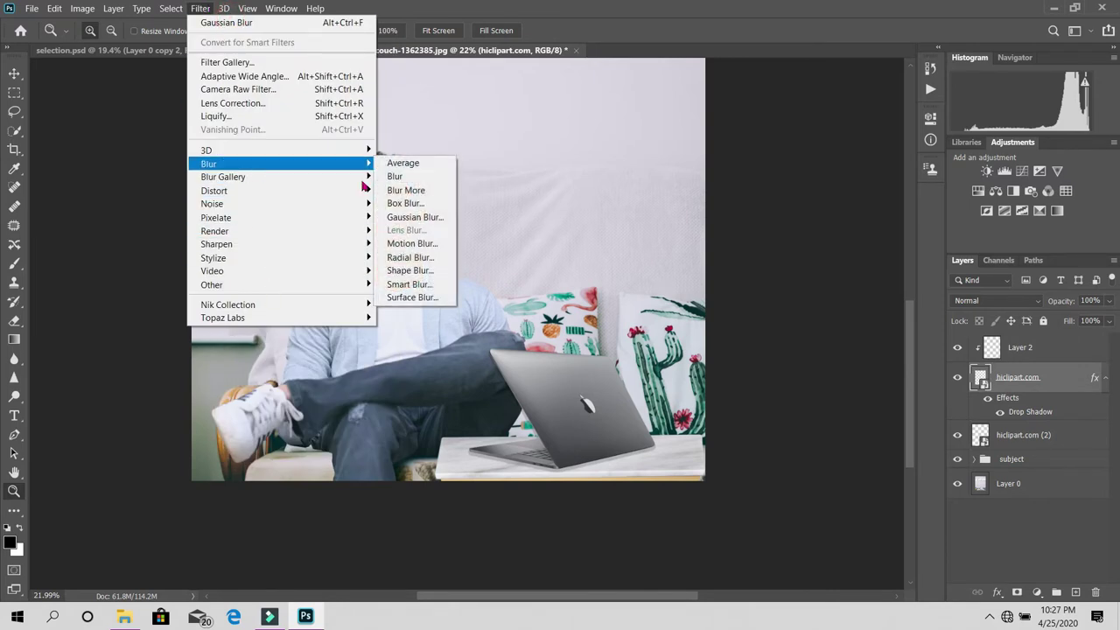
left_click(450, 218)
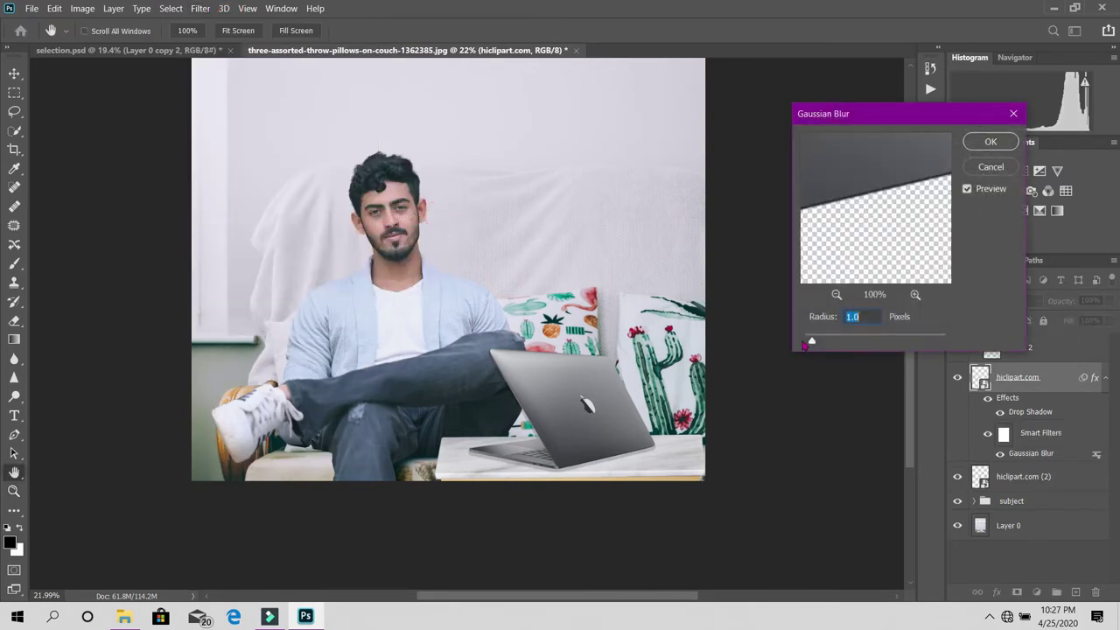
left_click(983, 141)
left_click(1006, 143)
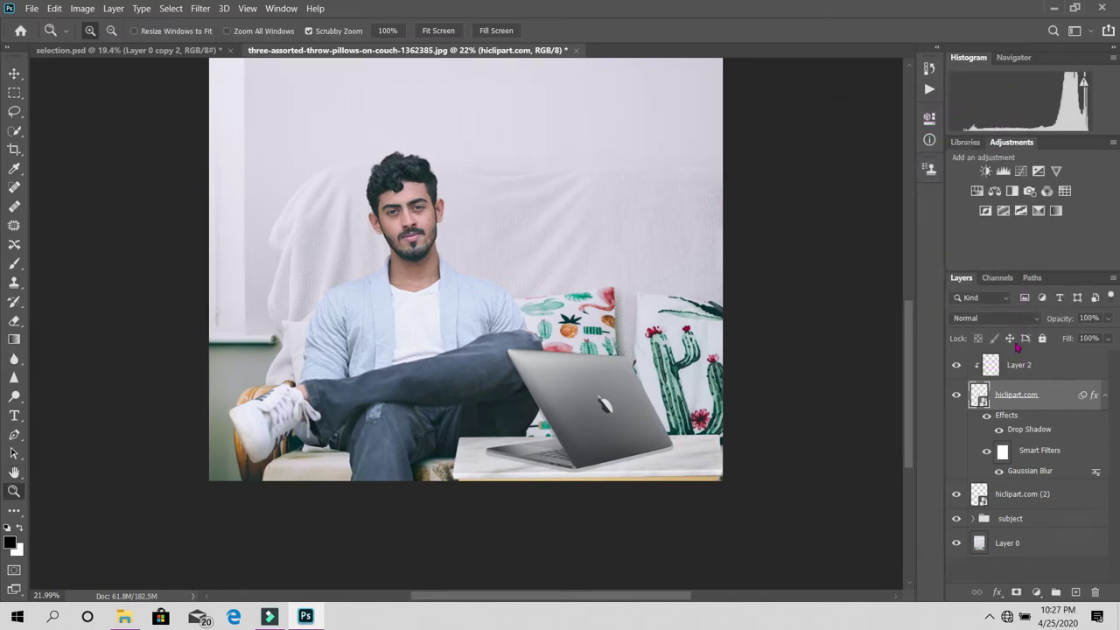
left_click_drag(1059, 277, 1059, 210)
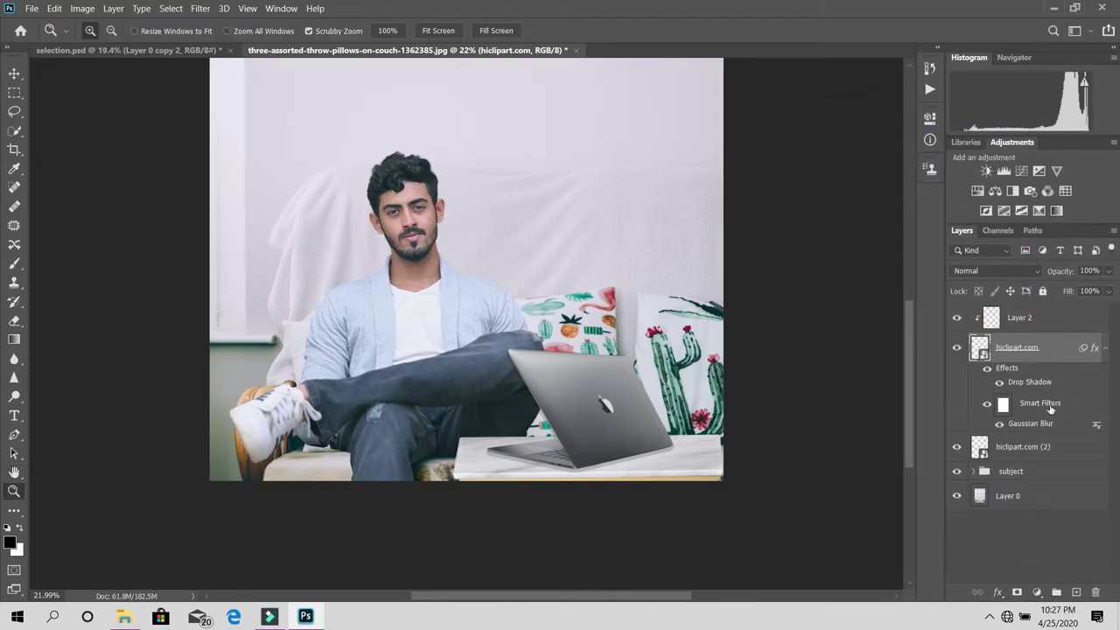
- Merge Layer 2, hiclipart.com and hiclipart.com (2) into a single layer
left_click(1035, 324)
left_click(1021, 448)
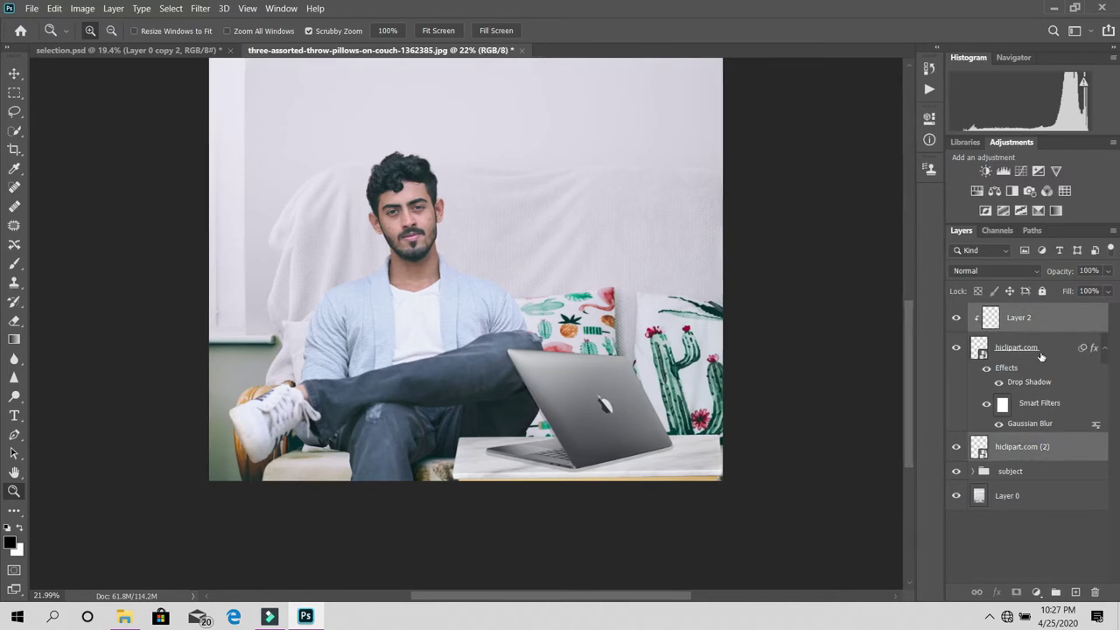
left_click(1024, 347, "ctrl")
right_click(1041, 359)
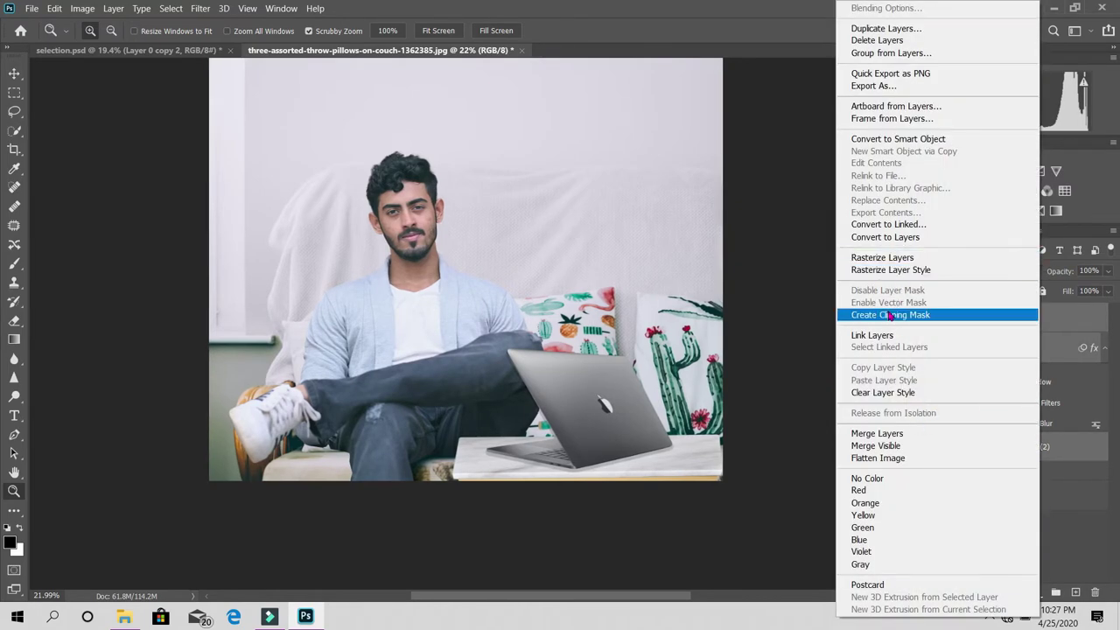
left_click(896, 138)
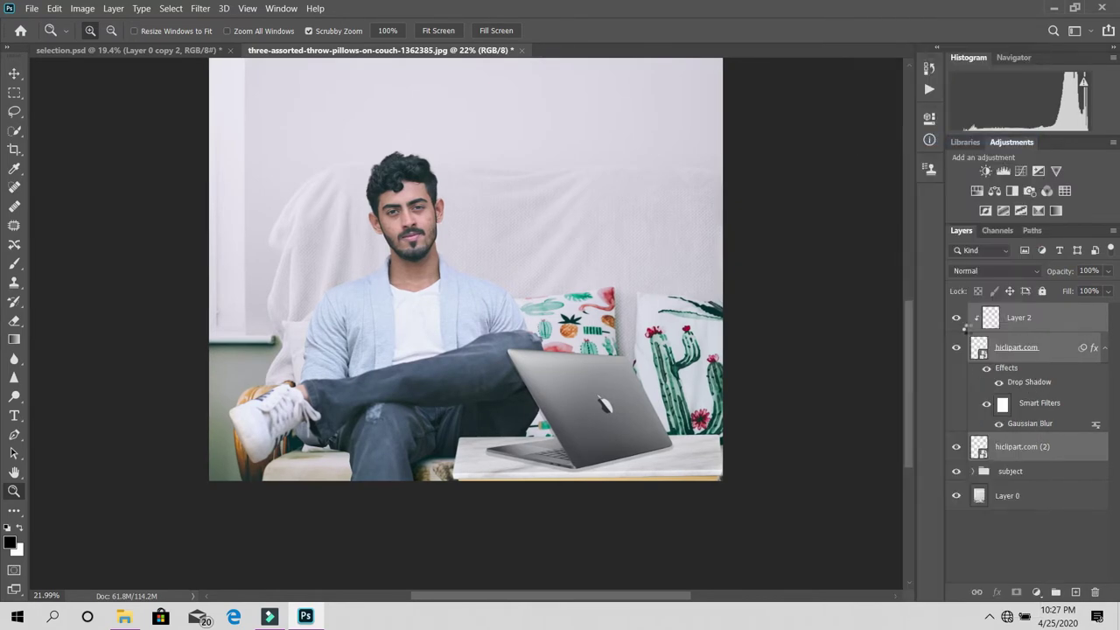
key("ctrl+e")
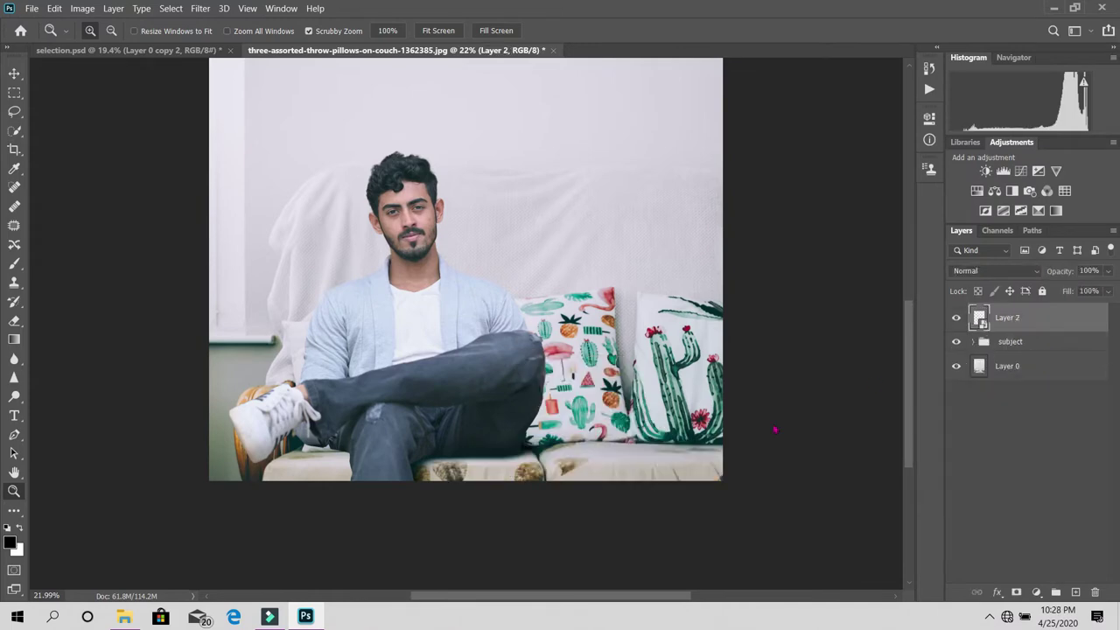
left_click_drag(671, 436, 679, 435)
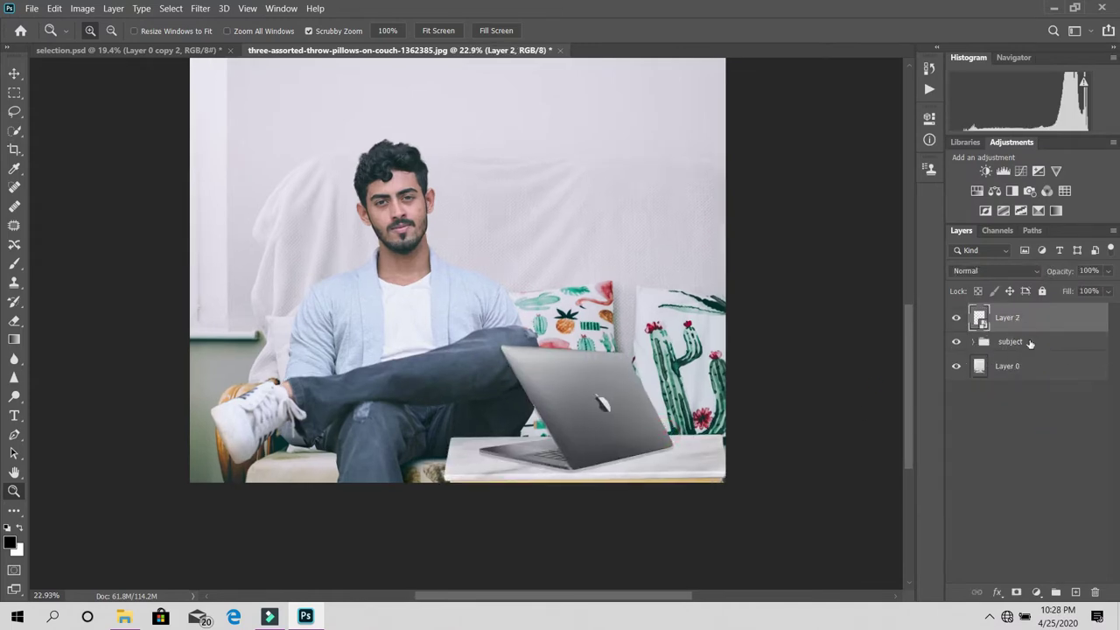
- Add a Black & White check adjustment, then reselect Layer 2
left_click(1036, 593)
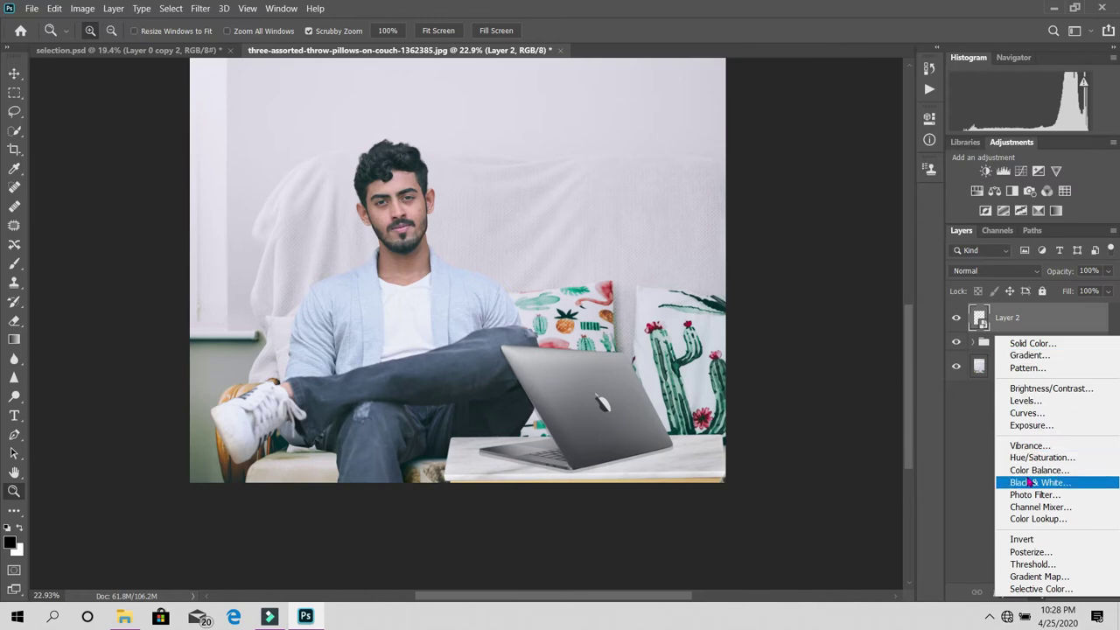
left_click(1031, 482)
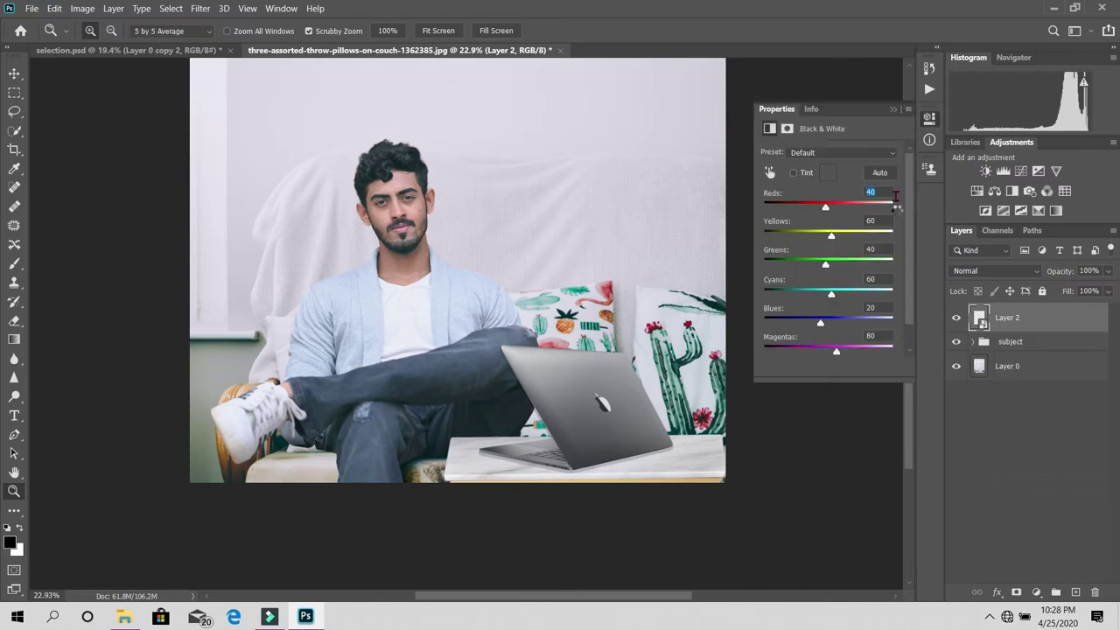
left_click(893, 110)
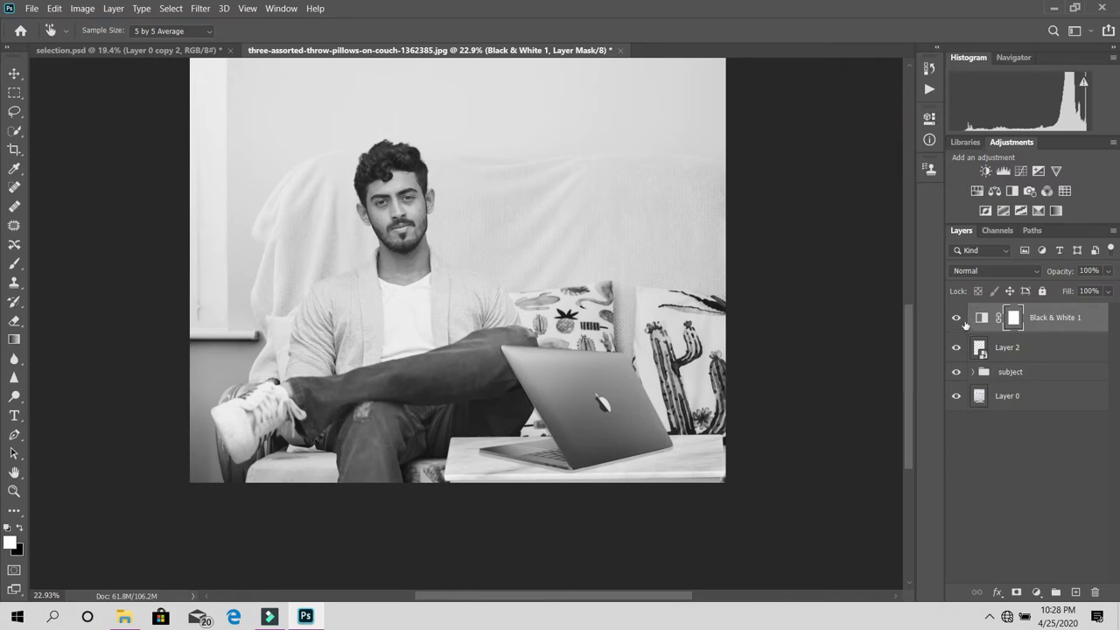
left_click(994, 347)
key("z")
- Add a Levels adjustment lifting the laptop's output black level to 20
left_click(1036, 592)
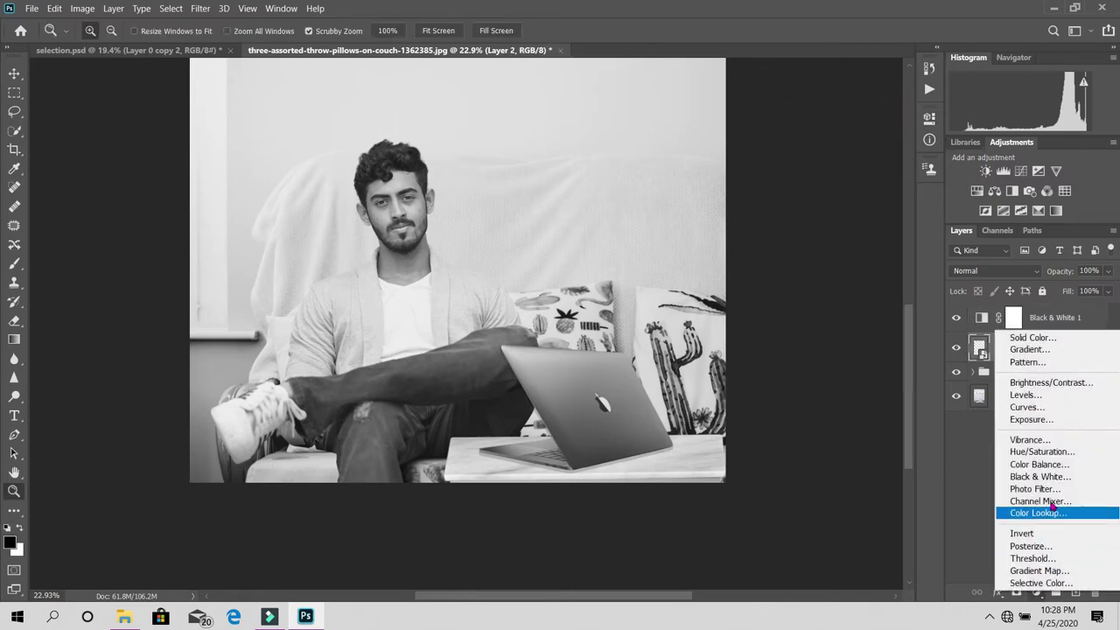
left_click(1017, 393)
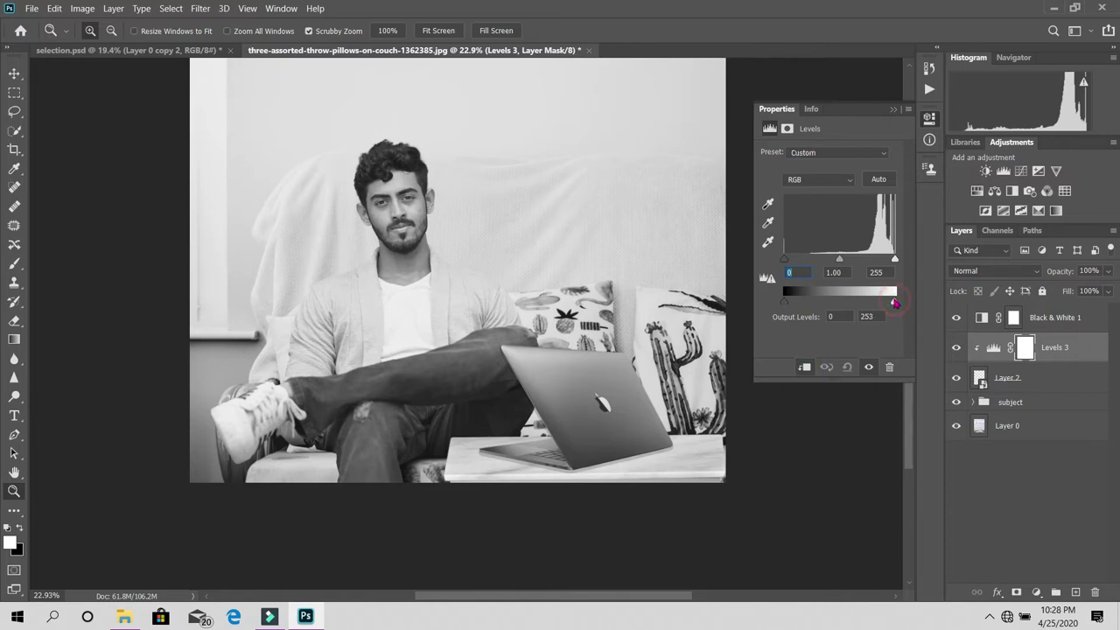
left_click_drag(894, 302, 919, 304)
left_click_drag(785, 300, 799, 299)
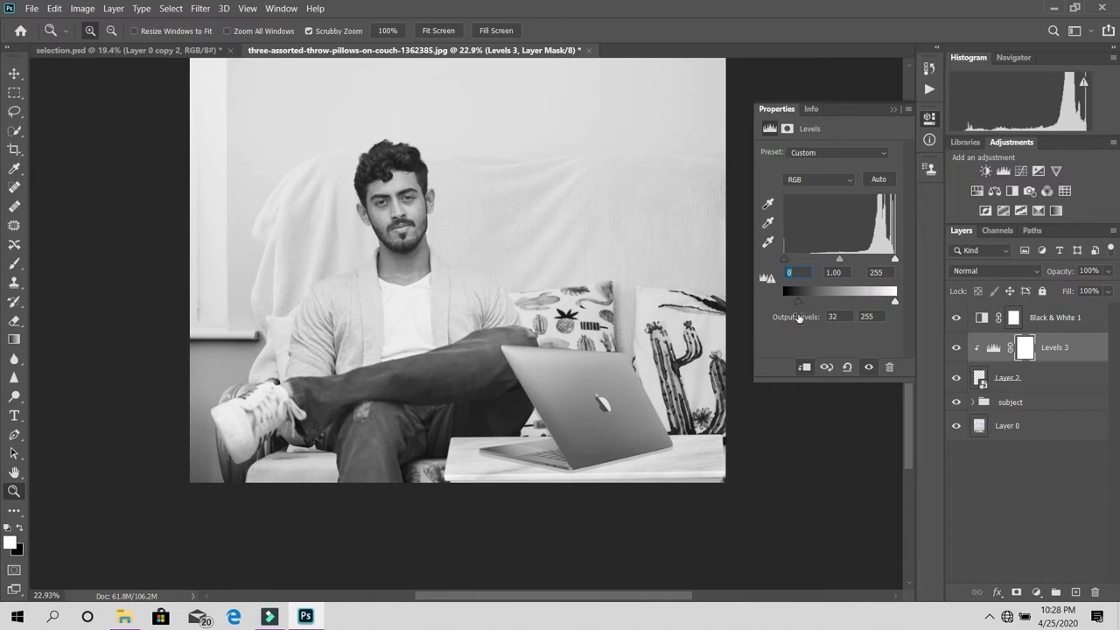
left_click_drag(751, 319, 741, 319)
- Delete Black & White 1, compare Levels 3 on and off, and add a Curves adjustment
left_click(893, 109)
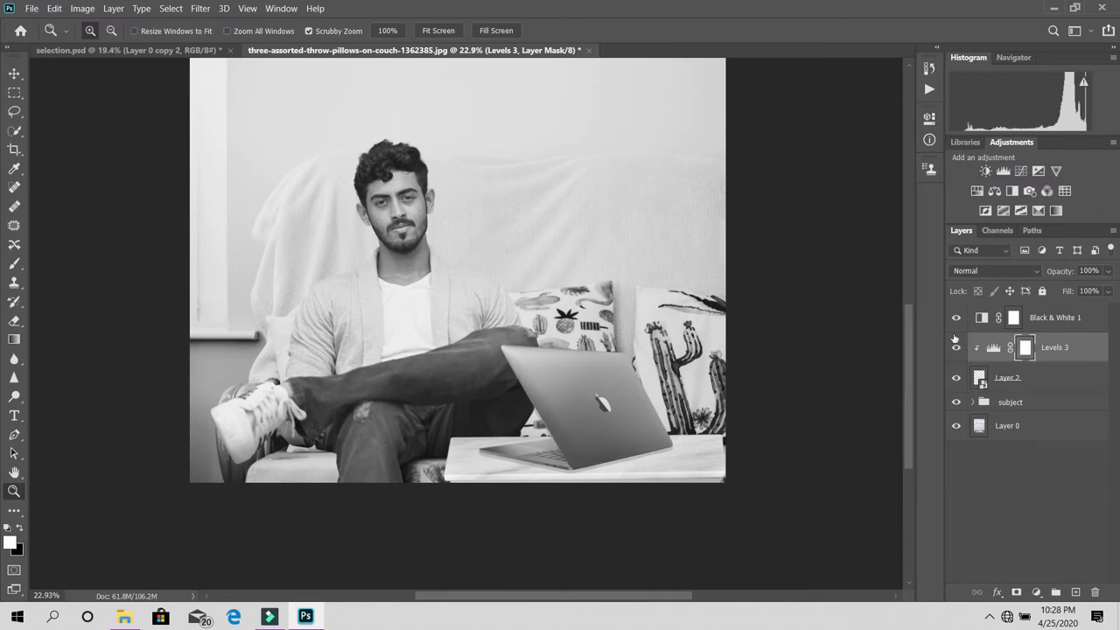
left_click(955, 317)
left_click(1057, 320)
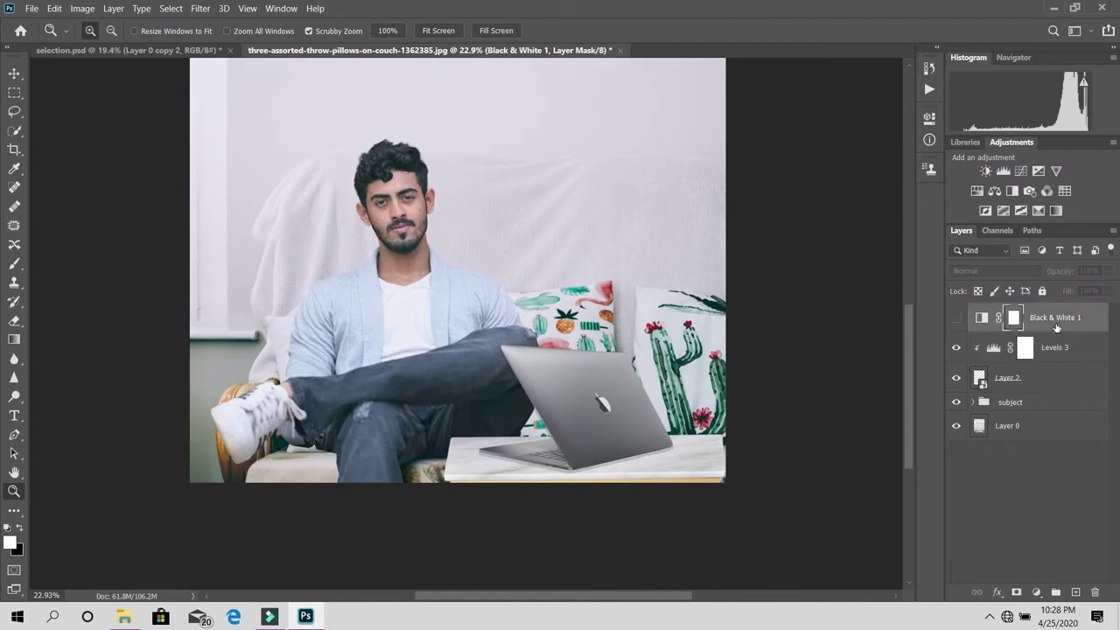
key("Delete")
left_click(957, 319)
left_click(957, 319)
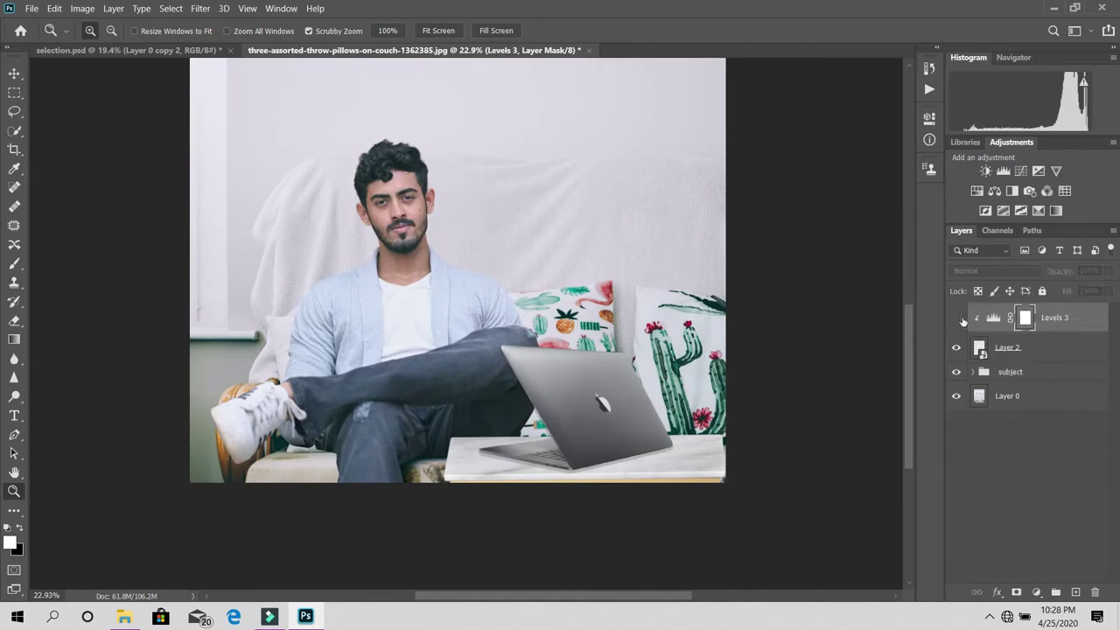
left_click(956, 318)
left_click(1037, 592)
left_click(1023, 411)
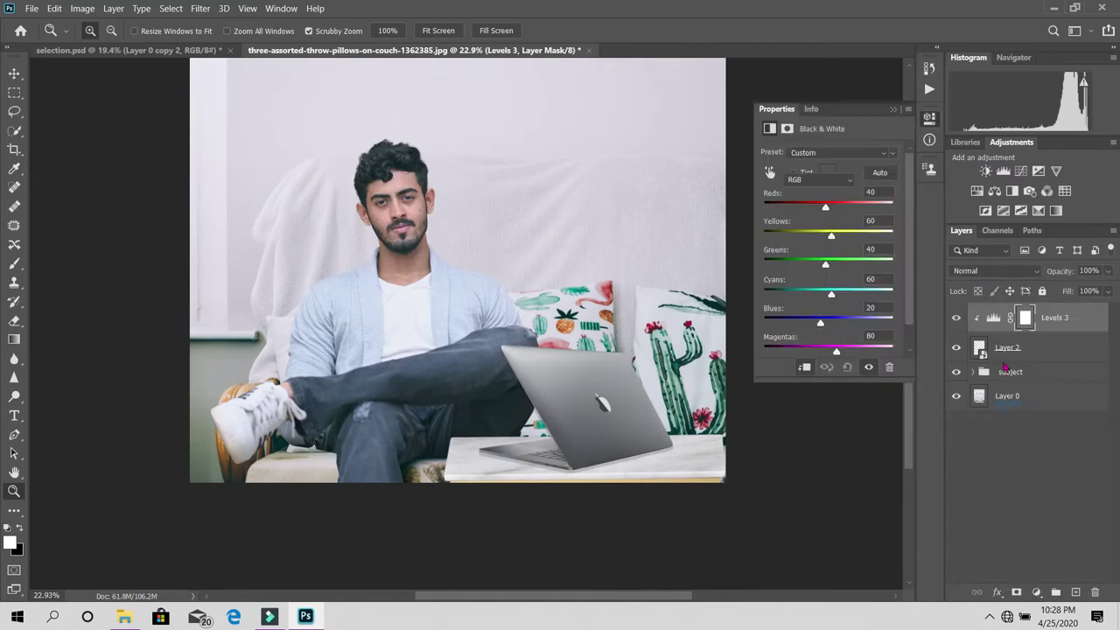
- Choose the Find Dark & Light Colors algorithm in the Curves auto-correction options
left_click(983, 323)
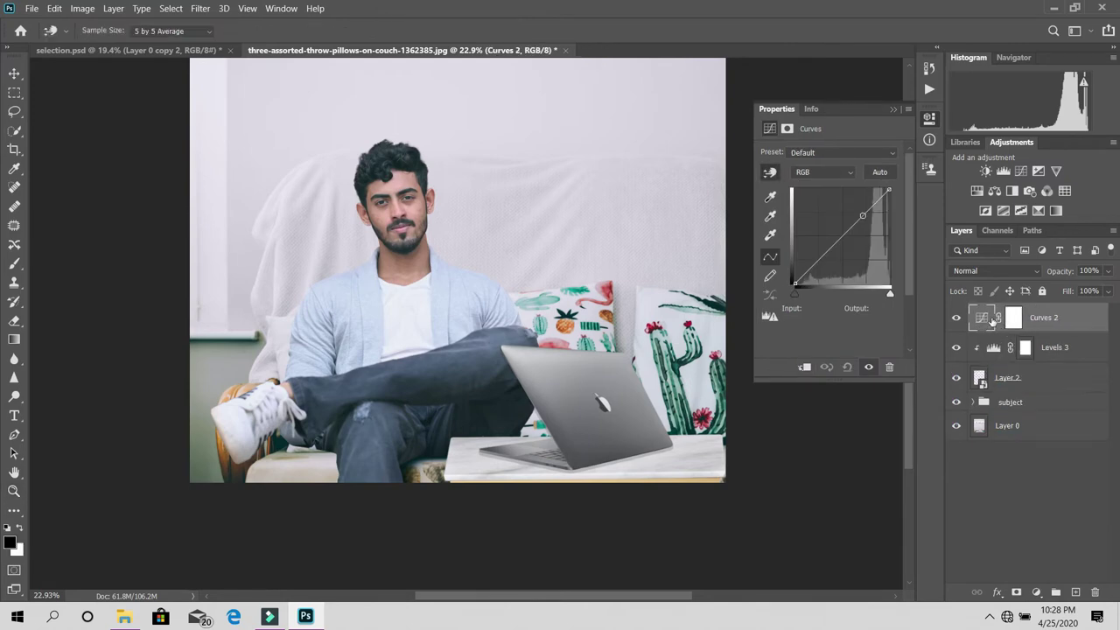
left_click(880, 172, "alt")
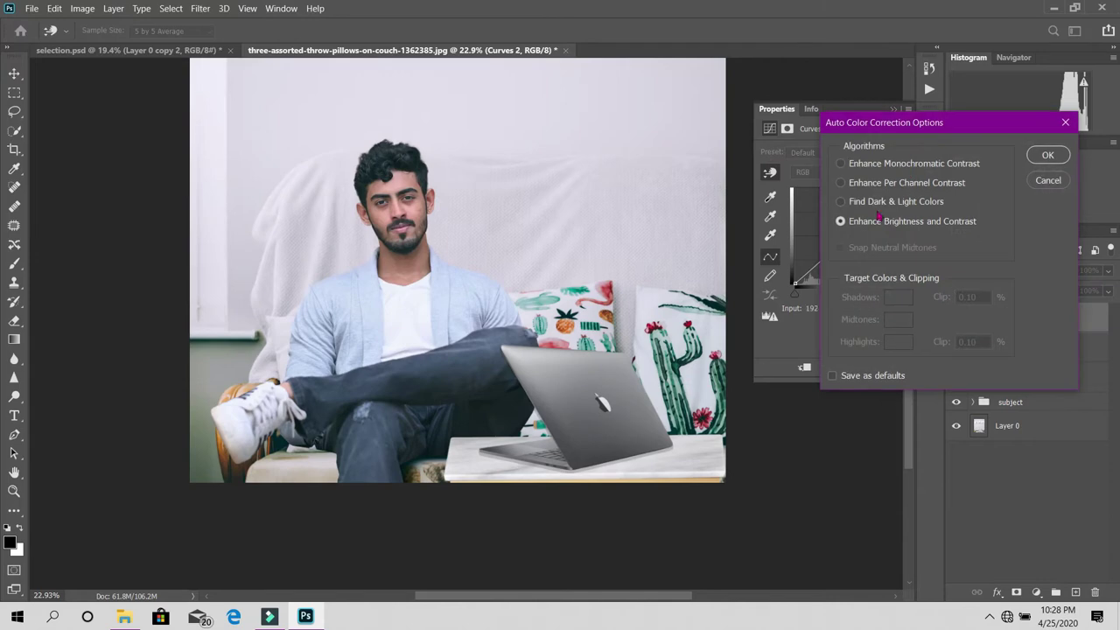
left_click(877, 200)
left_click(1054, 182)
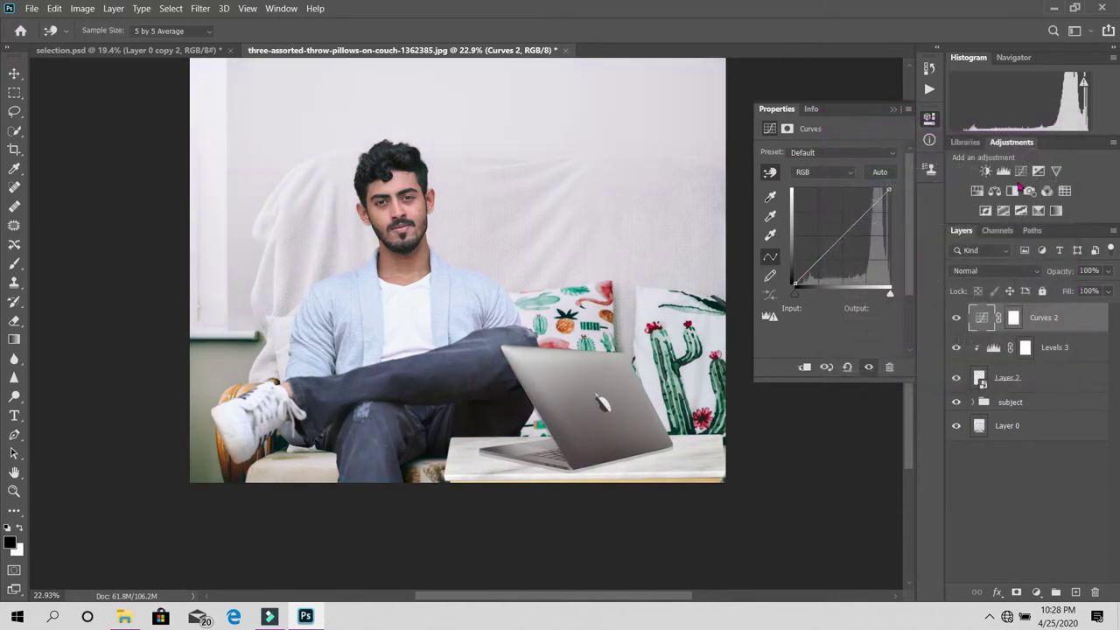
left_click(878, 173, "alt")
left_click(892, 203)
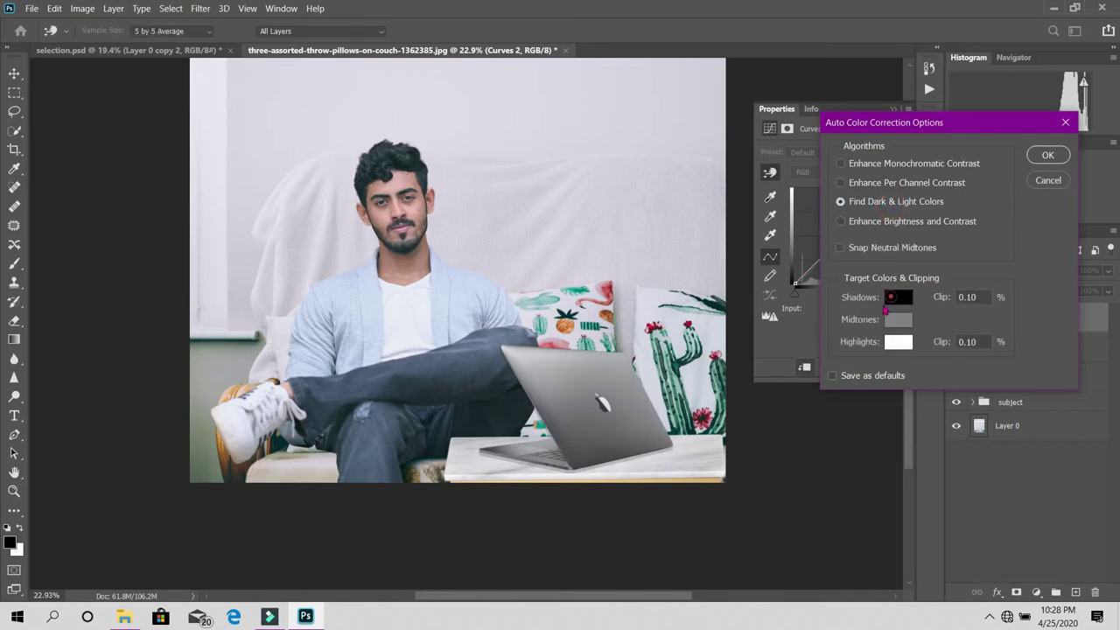
- Sample target shadow 03282e and wall highlight d4d1dc, applying without saving defaults
left_click(891, 298)
left_click(720, 302)
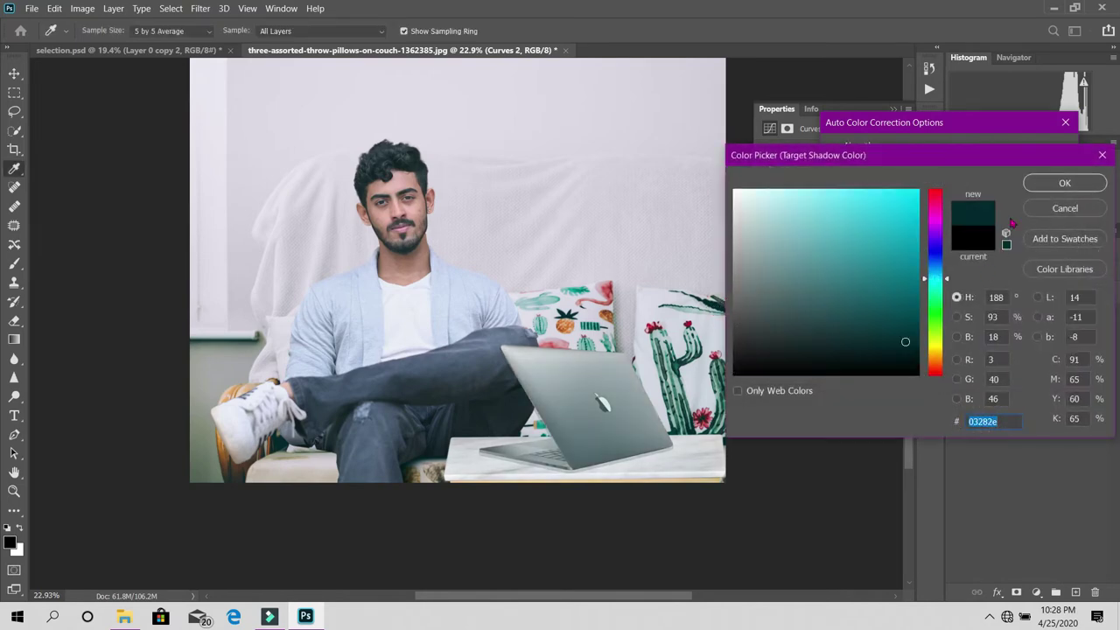
left_click(1065, 183)
left_click(900, 411)
left_click(681, 141)
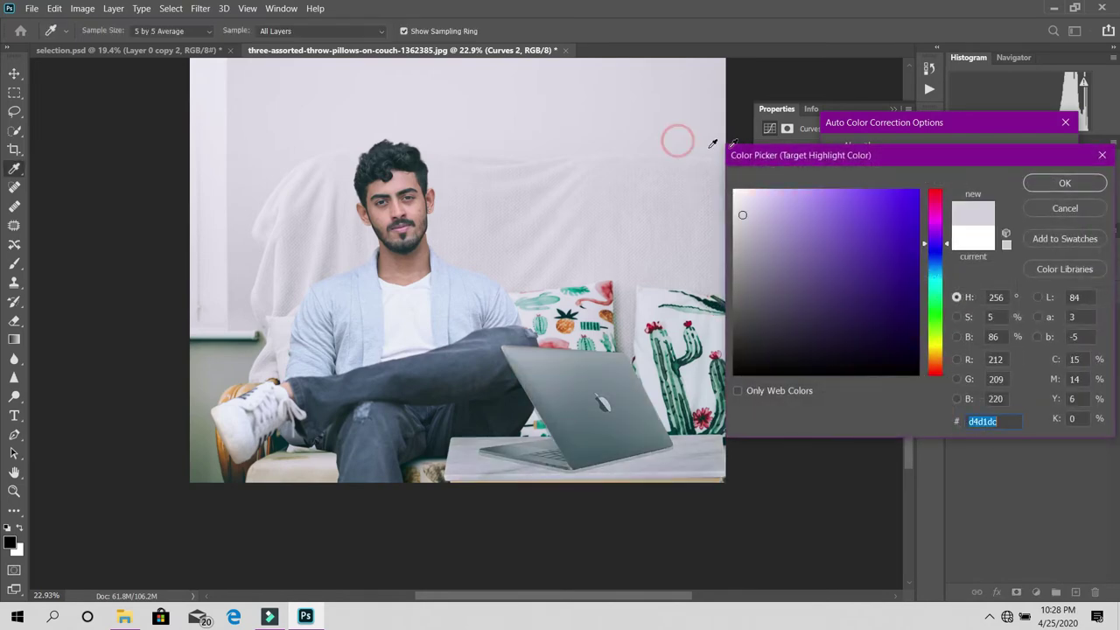
left_click(1043, 189)
left_click(1055, 159)
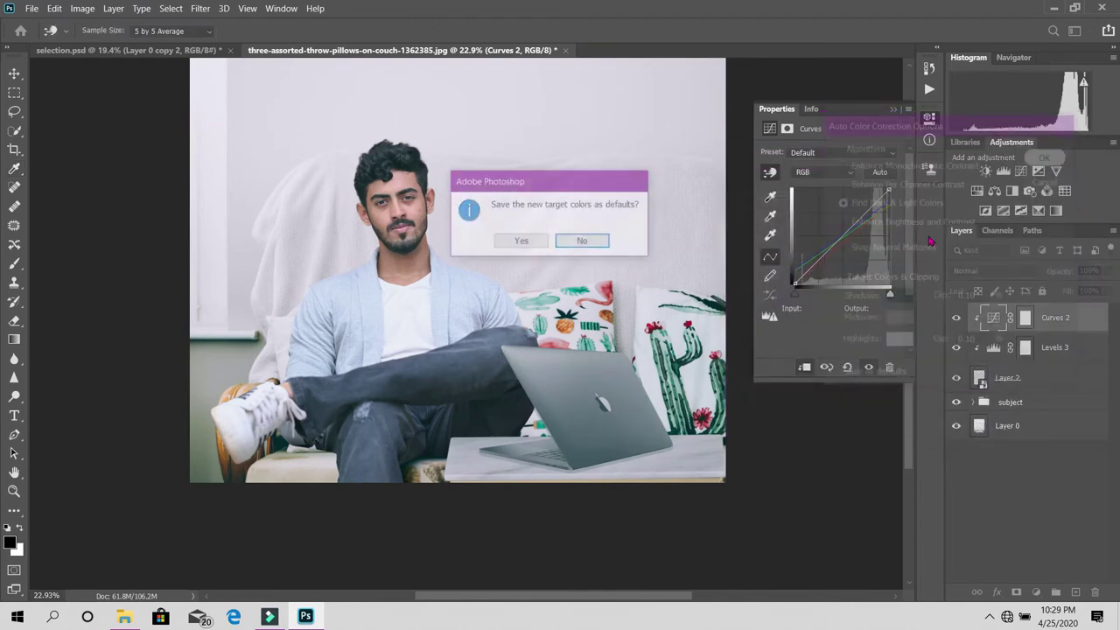
left_click(597, 245)
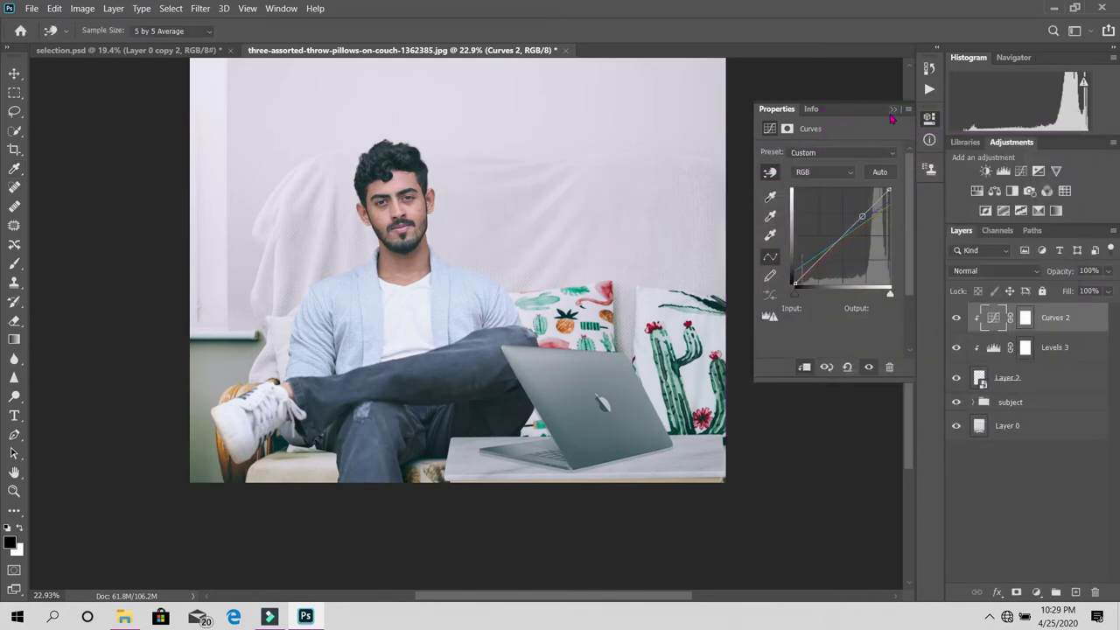
- Set Curves 2 opacity to 40% and zoom out to view the composite
left_click(892, 111)
left_click_drag(1074, 293, 1069, 296)
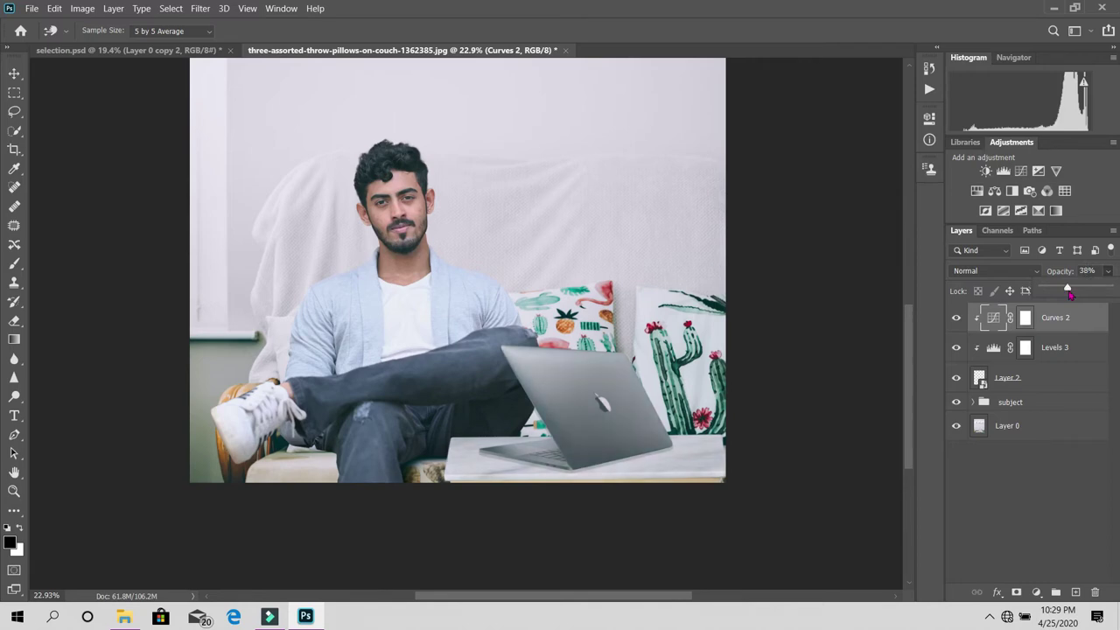
type("4")
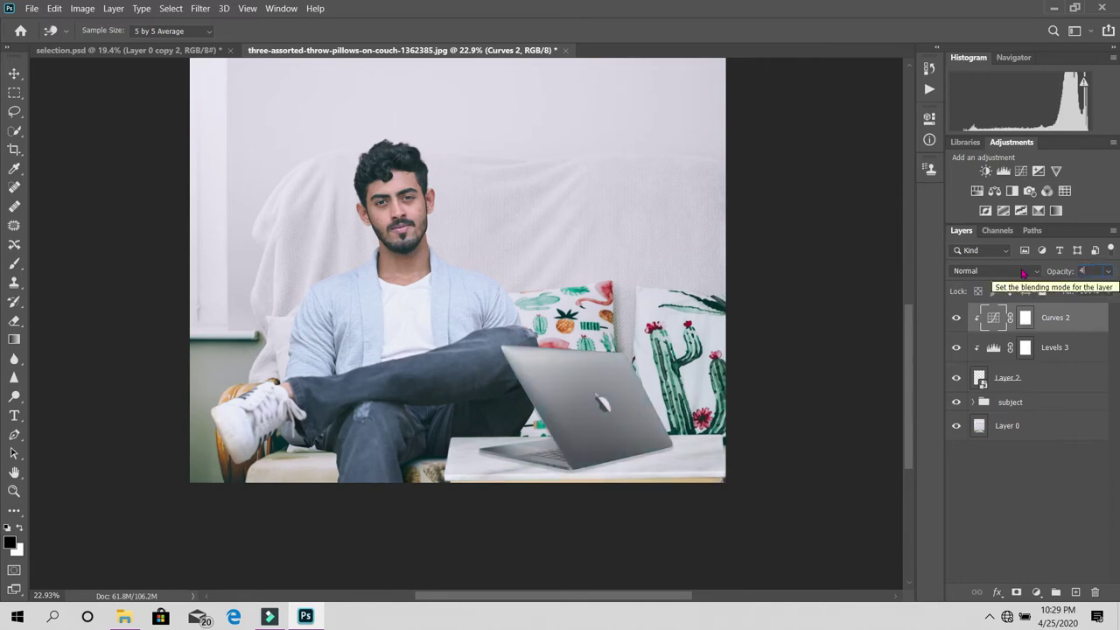
type("0")
left_click(957, 320)
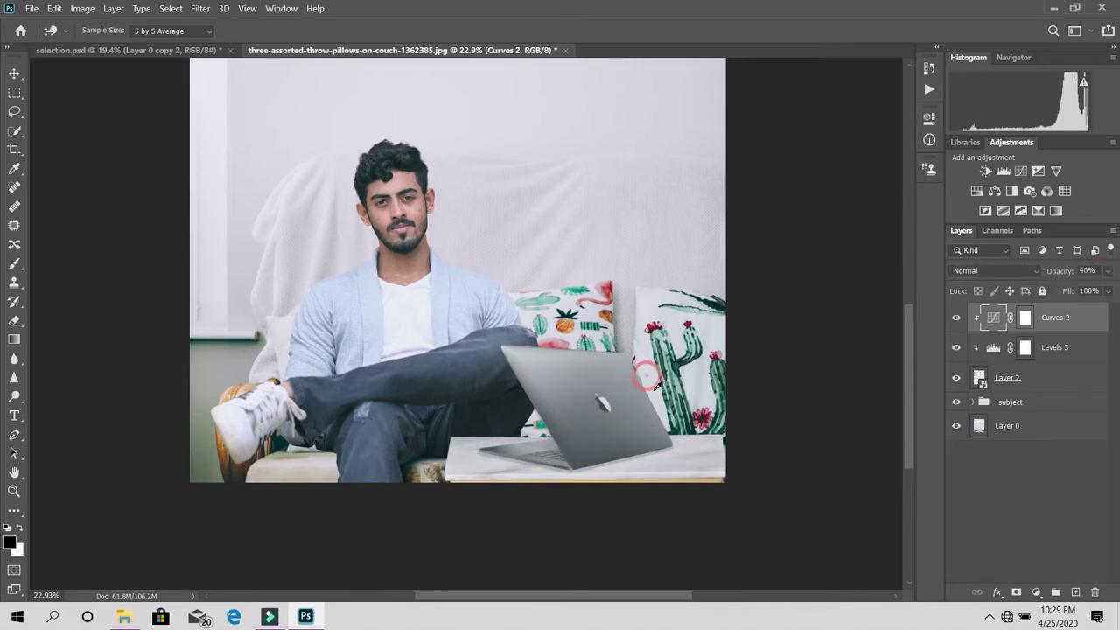
key("z")
left_click_drag(667, 362, 638, 354)
- Group the laptop layers Curves 2, Levels 3 and Layer 2 into a new group
left_click(1067, 350, "shift")
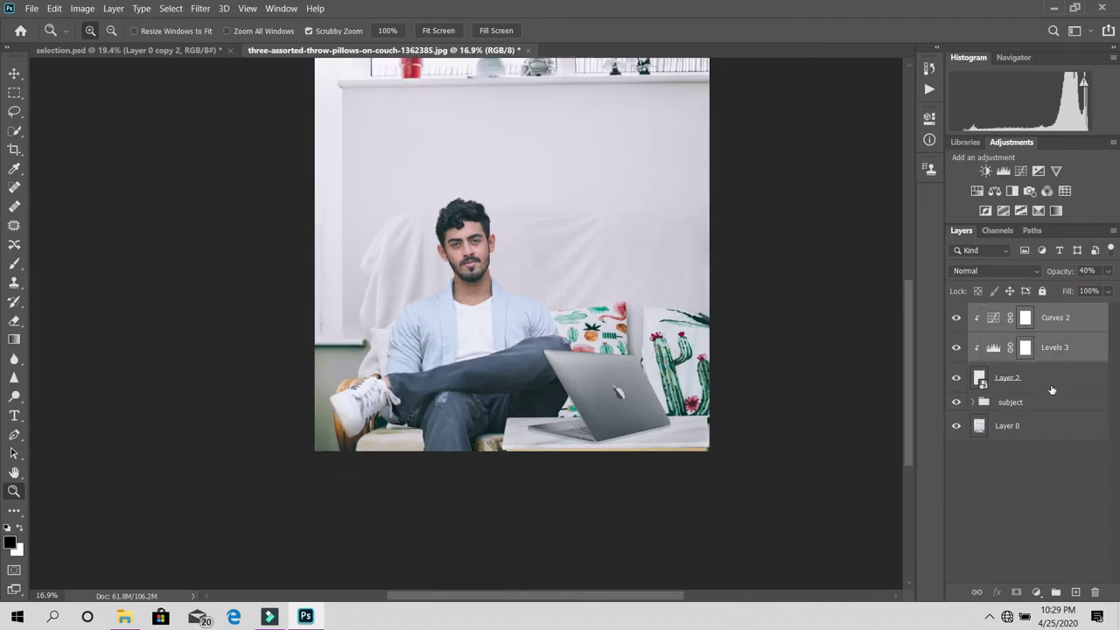
left_click(1053, 385, "shift")
left_click_drag(1071, 355, 1056, 592)
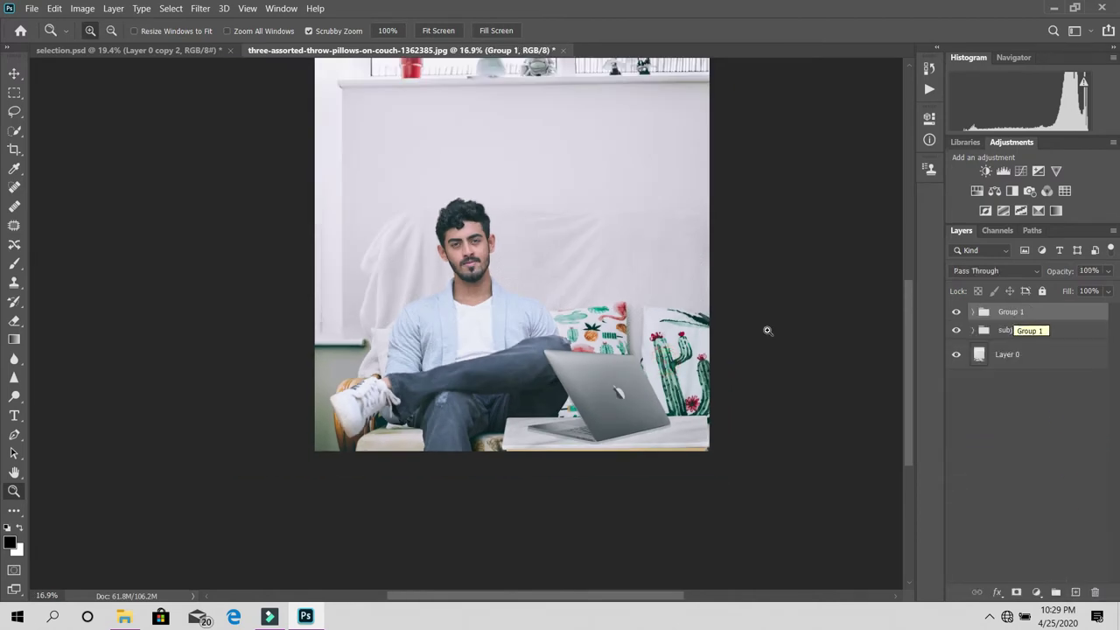
left_click_drag(467, 385, 476, 333)
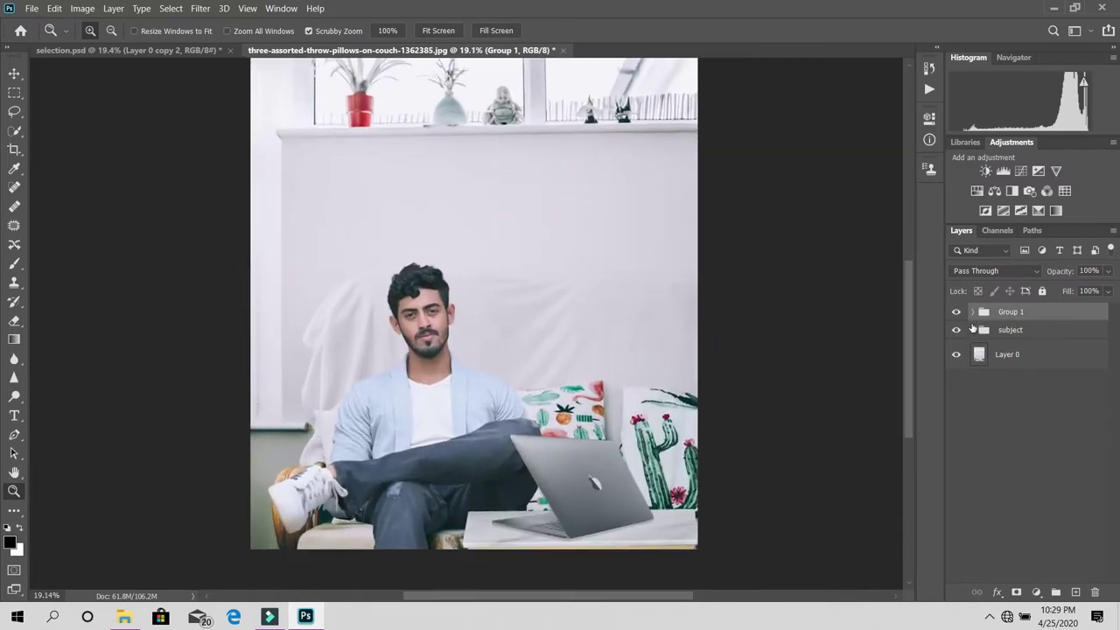
- Toggle the laptop group, subject and background visibility to compare, then fit the image on screen
left_click(956, 312)
left_click(956, 313)
left_click(955, 329)
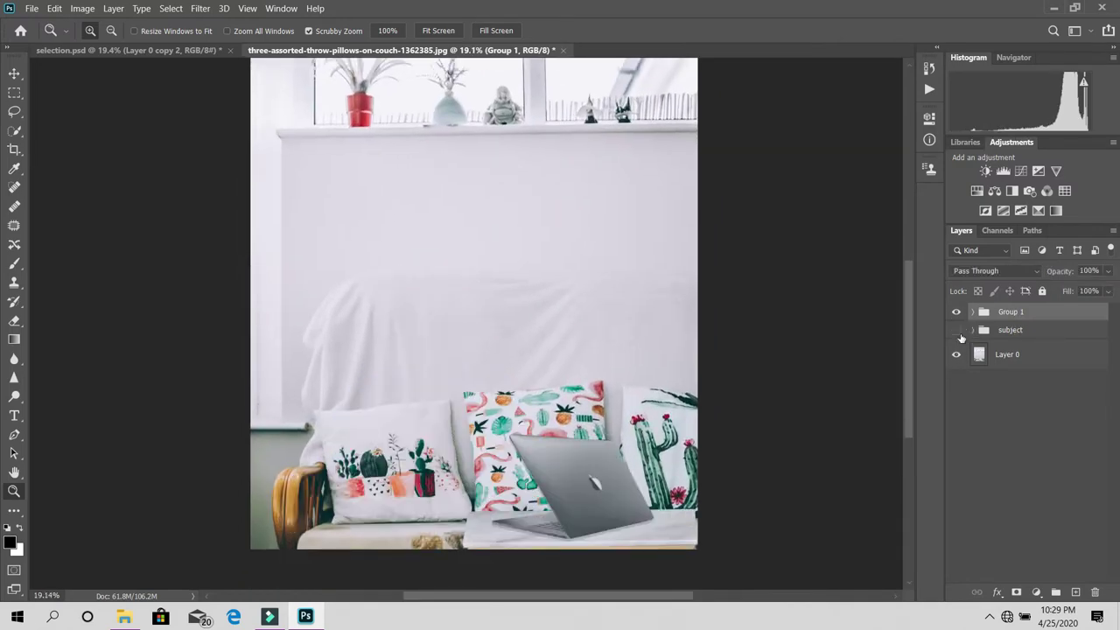
left_click(955, 330)
left_click(956, 354)
left_click(955, 354)
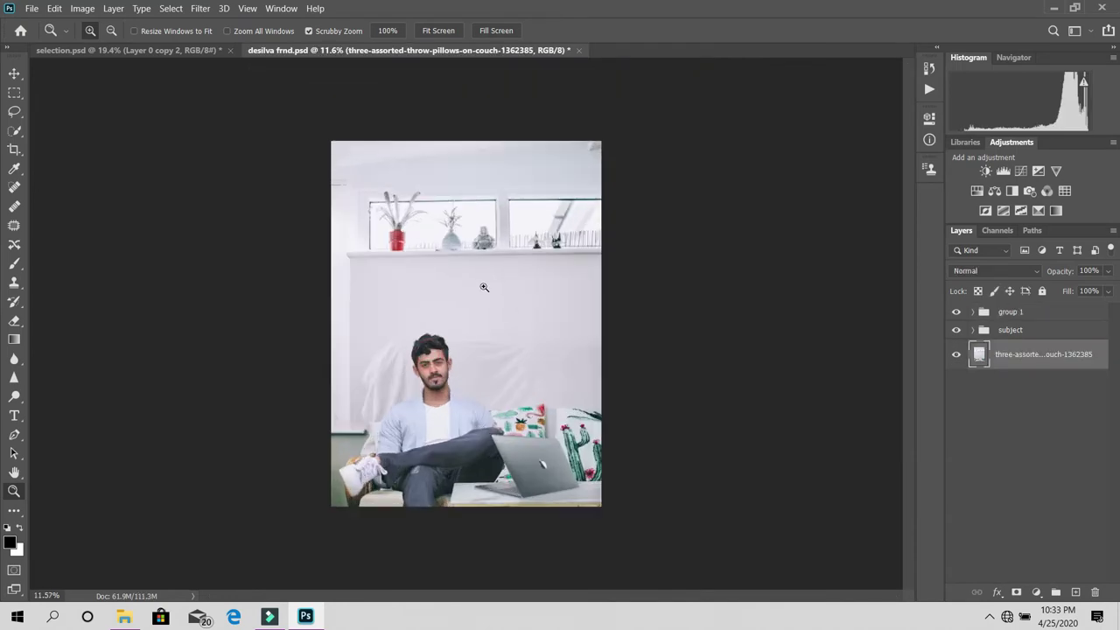
right_click(483, 286)
left_click(516, 294)
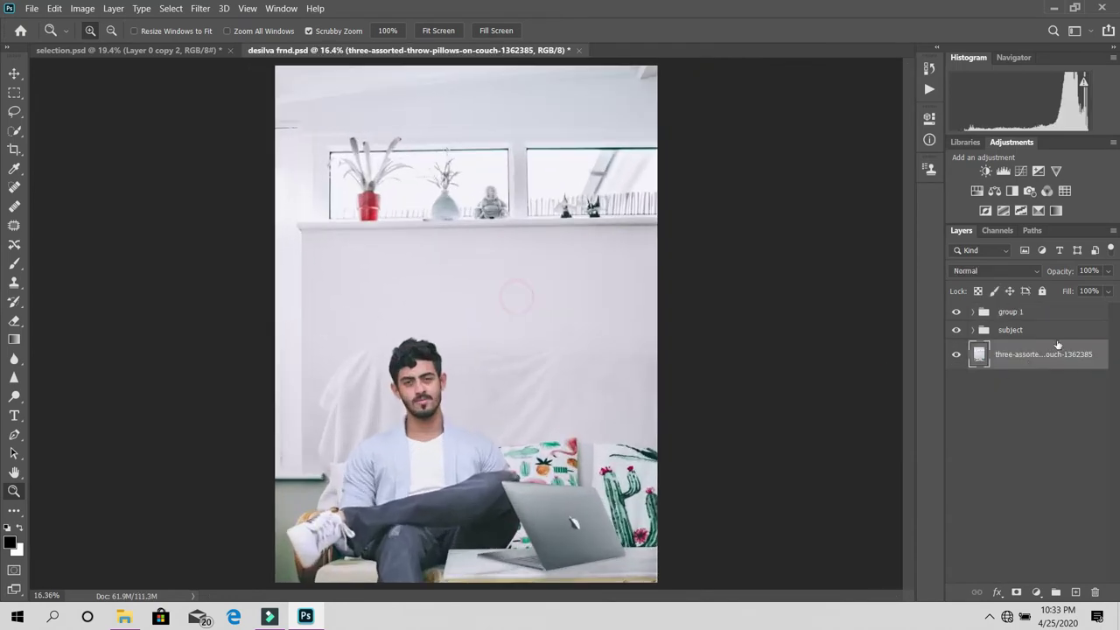
- Inspect the laptop group, toggling its Levels adjustment and the group's visibility to compare
left_click(1011, 313)
type("laptop")
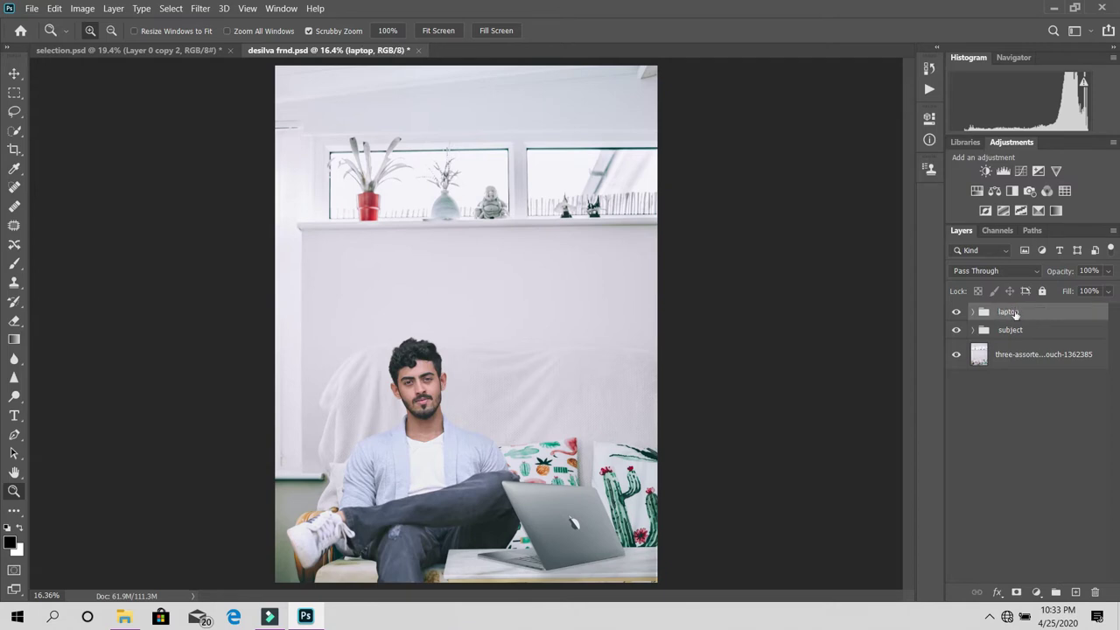
left_click(973, 312)
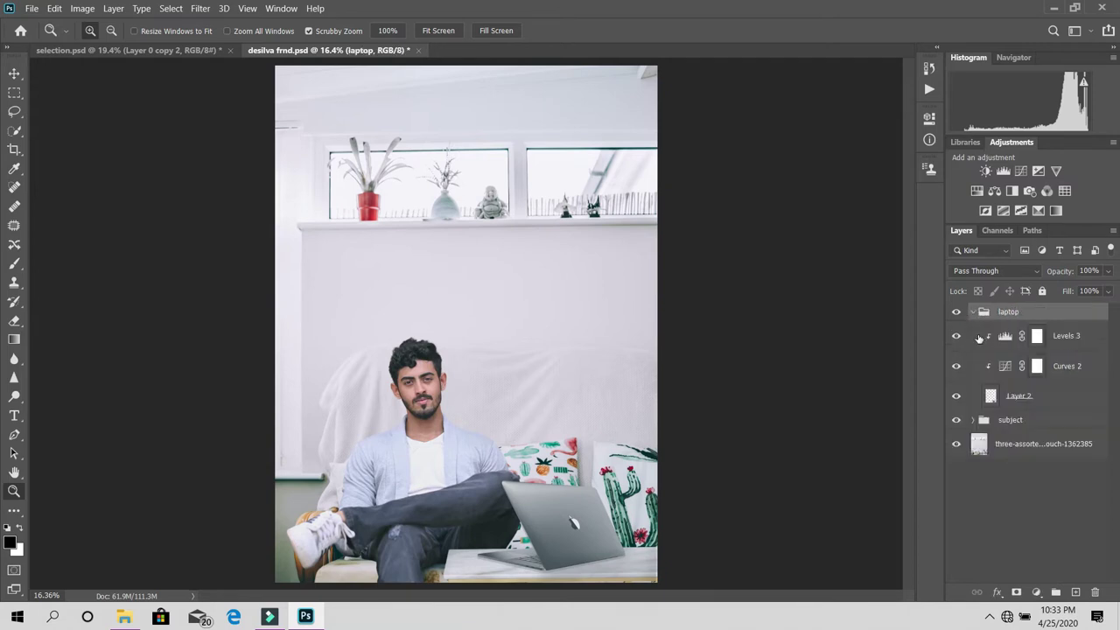
left_click(966, 338)
left_click(973, 312)
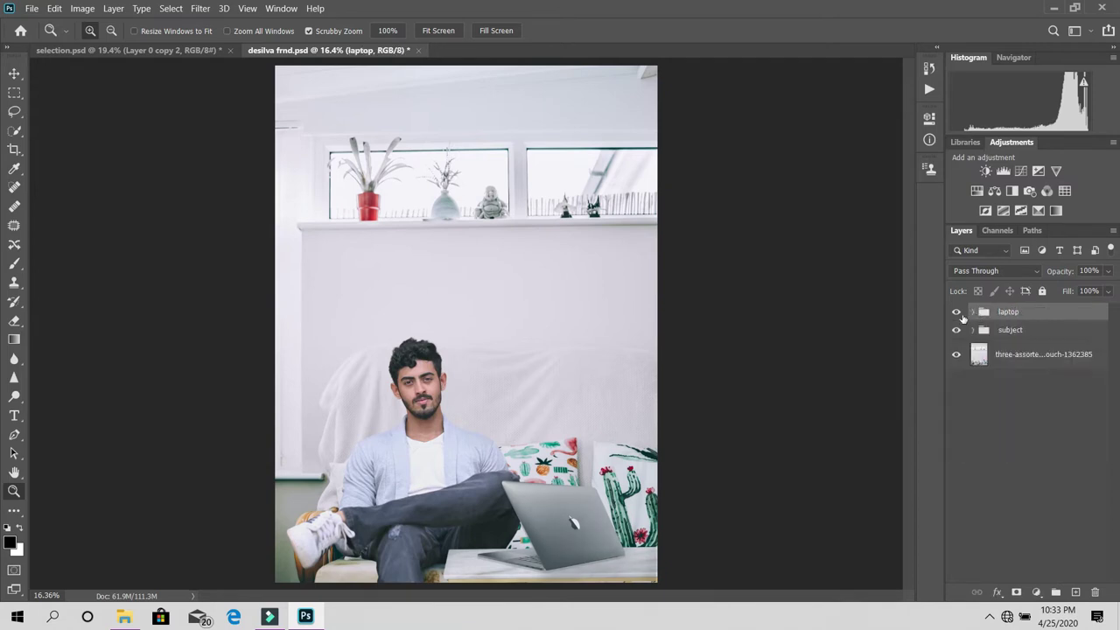
left_click(956, 311)
left_click(956, 311)
left_click(956, 355)
left_click(956, 354)
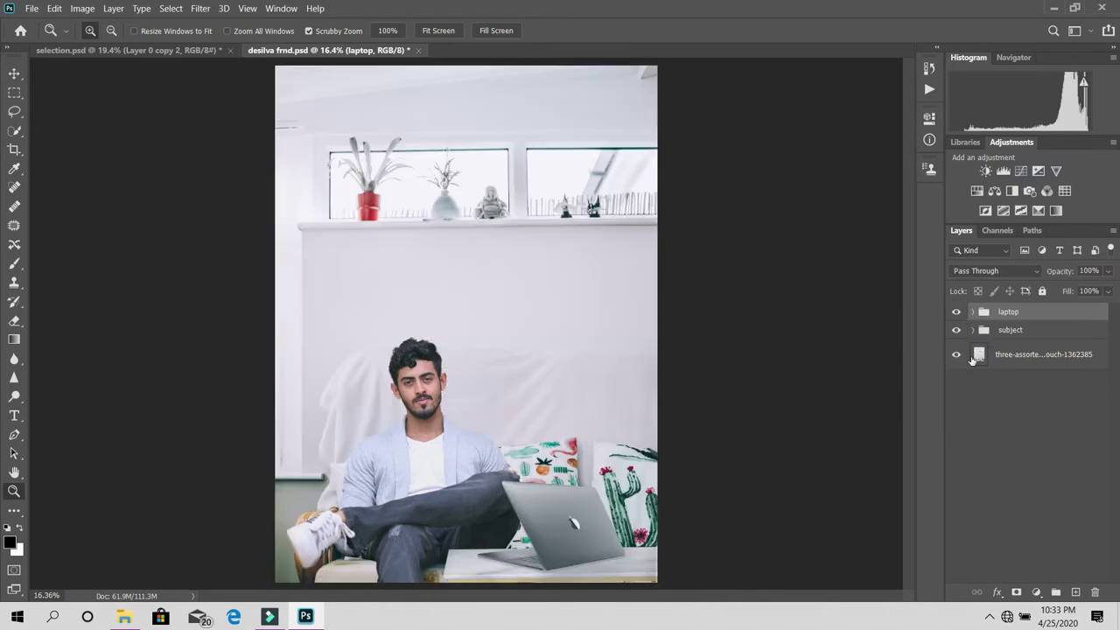
- Open the couch background photo layer in Filter > Liquify
left_click(1078, 355)
left_click(200, 8)
left_click(219, 76)
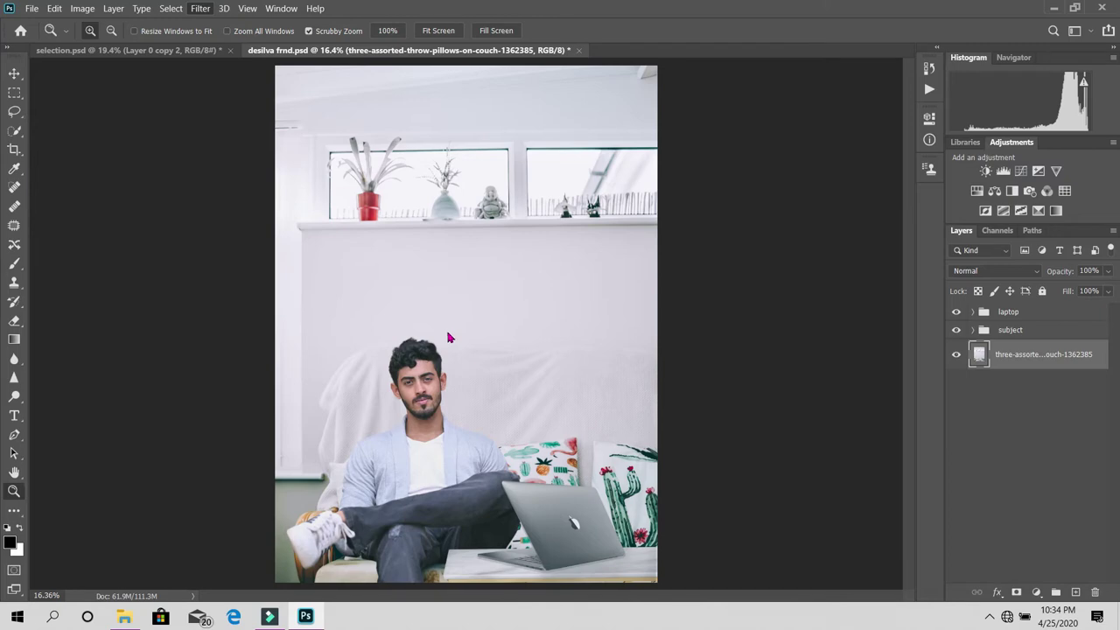
scroll(445, 327, "up", 1)
scroll(445, 327, "up", 2)
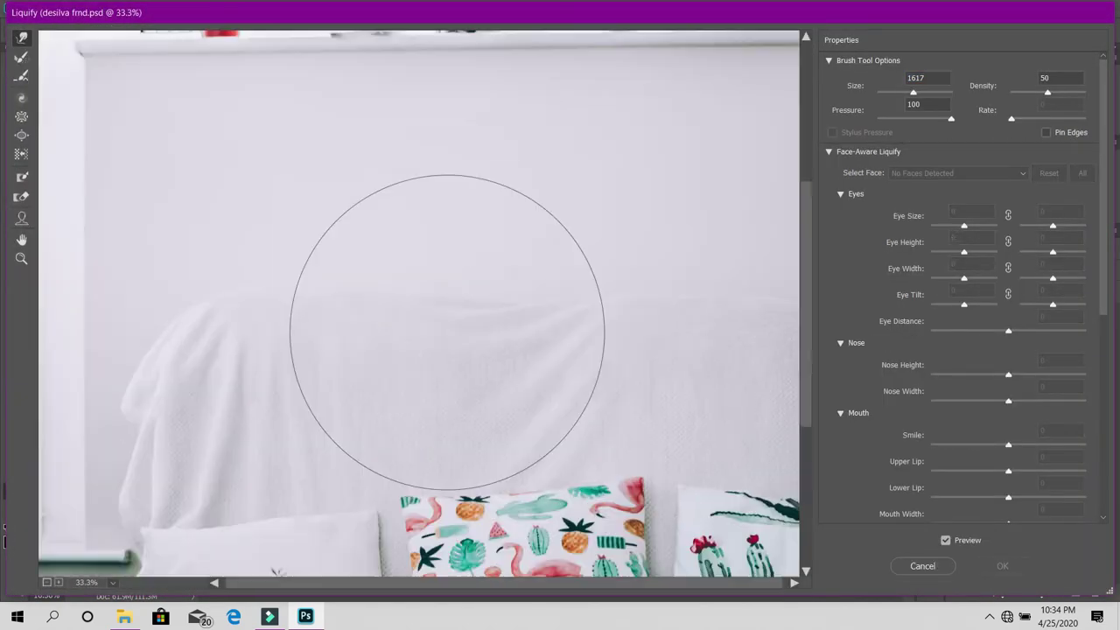
scroll(447, 333, "down", 2)
scroll(575, 180, "down", 5)
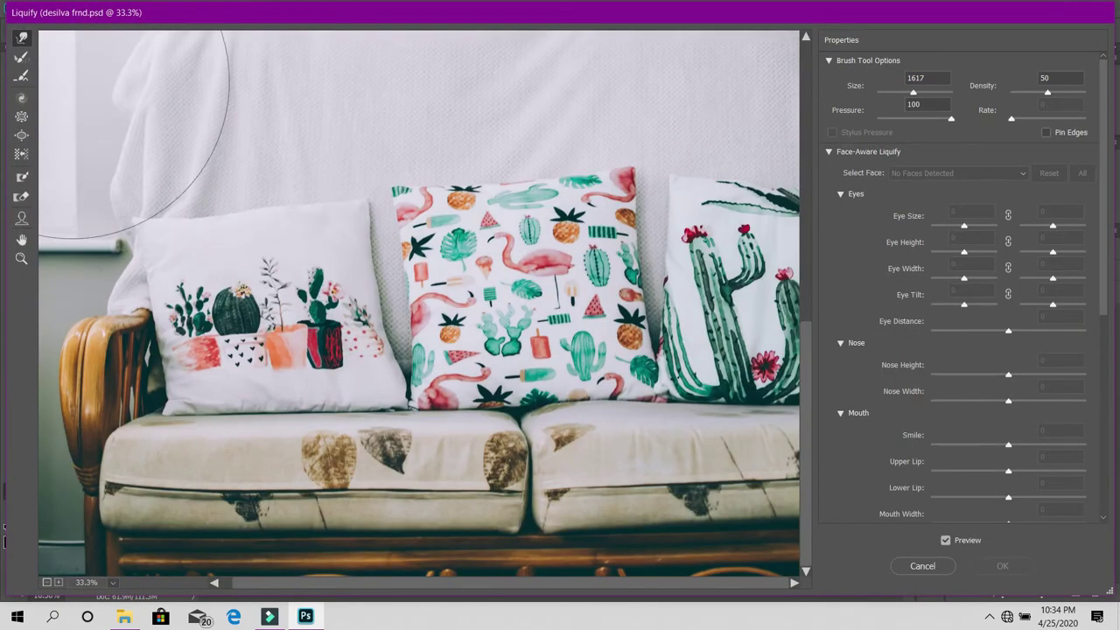
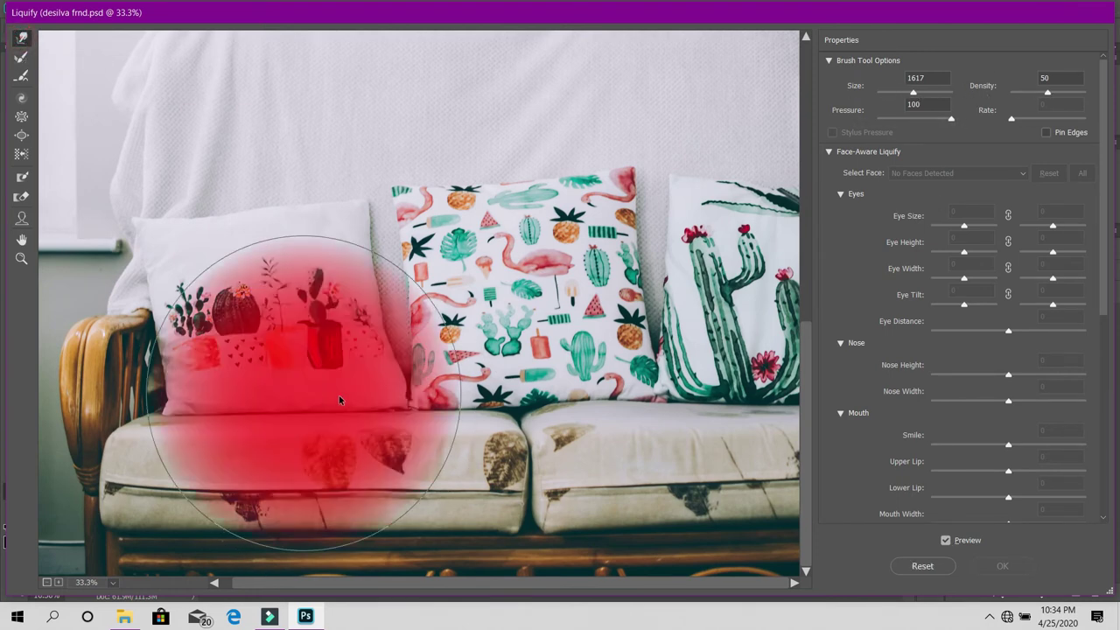
- Undo the stray warp on the pillow edge in Liquify and resize the brush
mouse_move(343, 394)
left_mouse_down()
mouse_move(324, 403)
mouse_move(392, 430)
left_mouse_up()
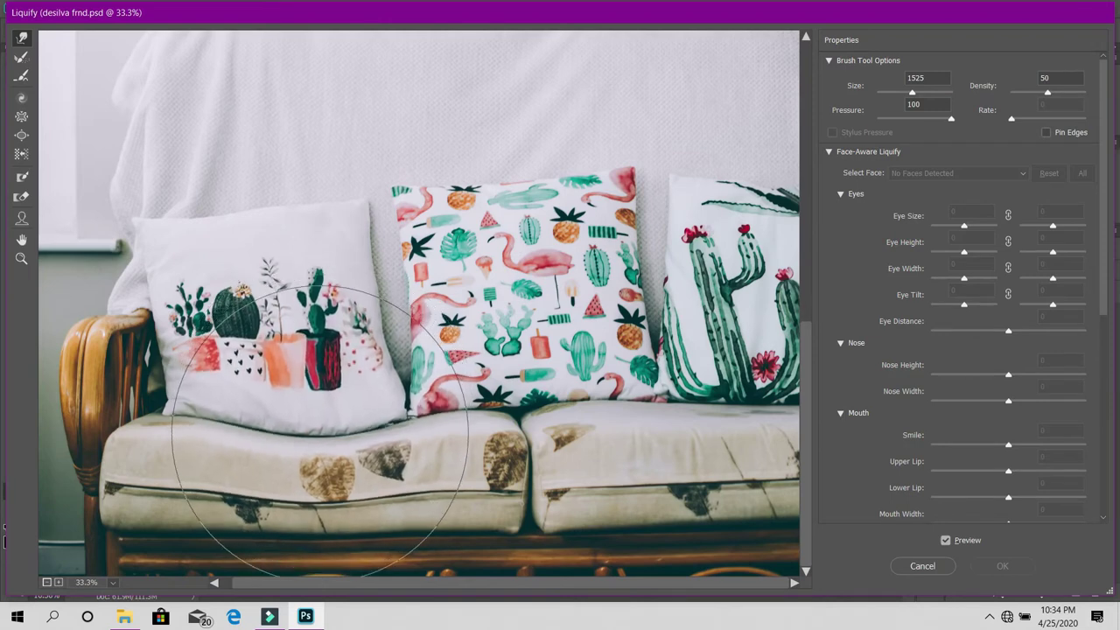
key("ctrl+z")
mouse_move(310, 389)
left_mouse_down()
mouse_move(368, 389)
mouse_move(284, 392)
mouse_move(320, 435)
left_mouse_up()
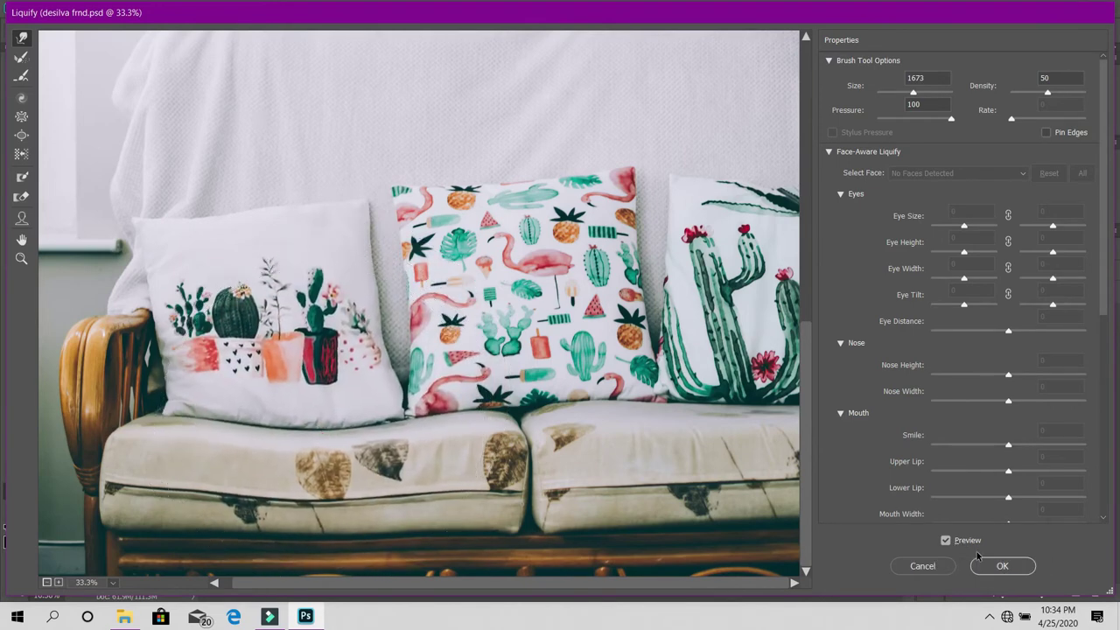
- Apply the Liquify result, check the cutout, and expand the subject group
left_click(1003, 566)
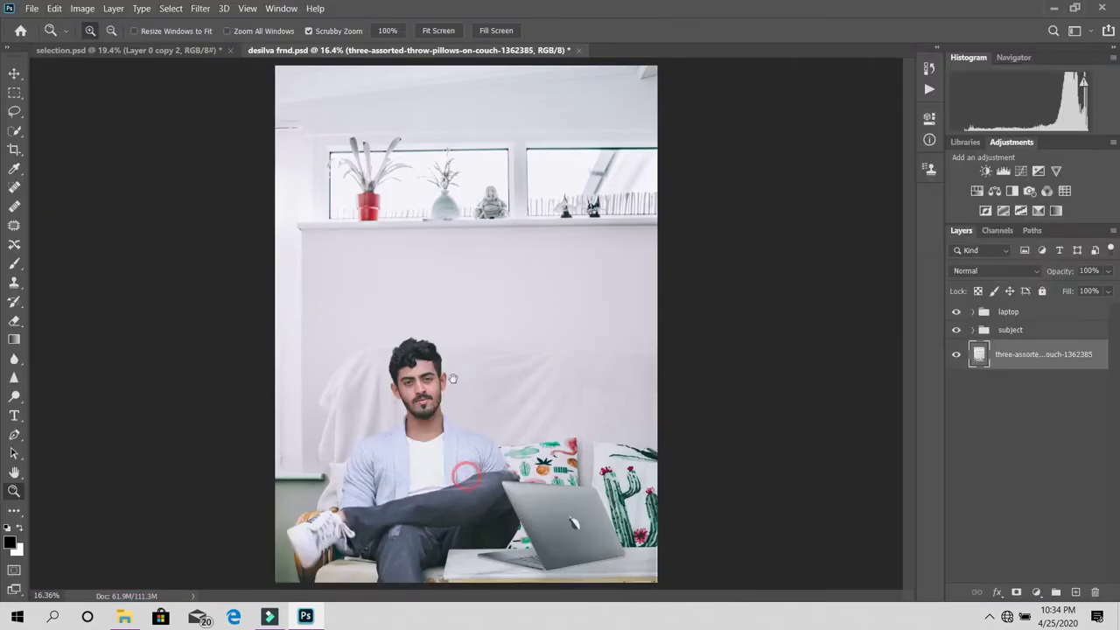
scroll(453, 378, "up", 3, "alt")
scroll(440, 358, "down", 3)
scroll(379, 412, "up", 2, "alt")
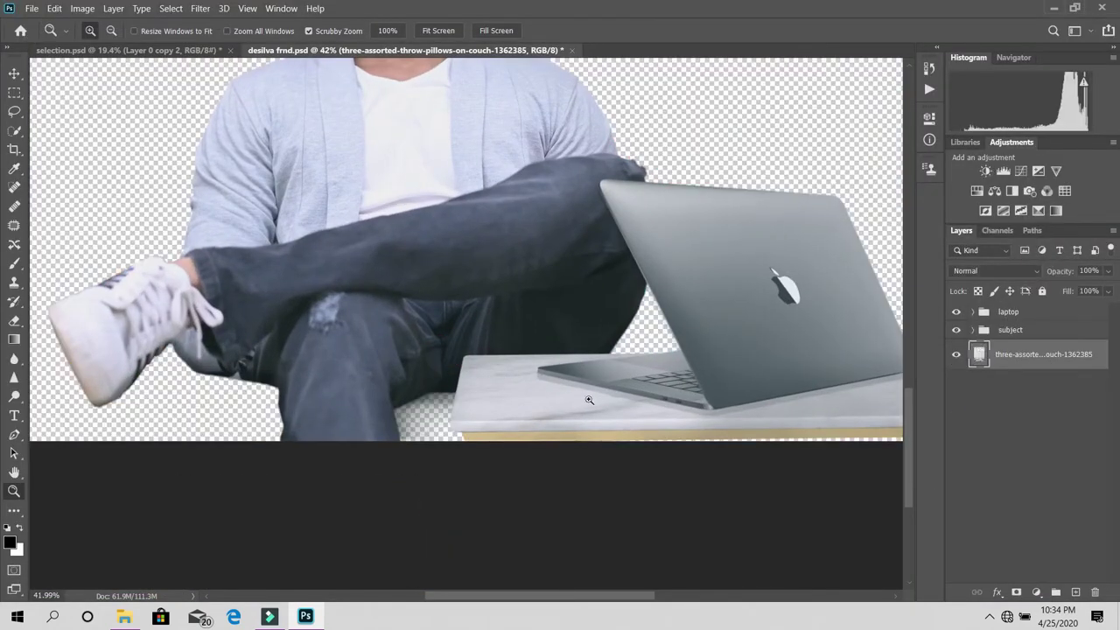
left_click(956, 355)
scroll(466, 324, "down", 3, "alt")
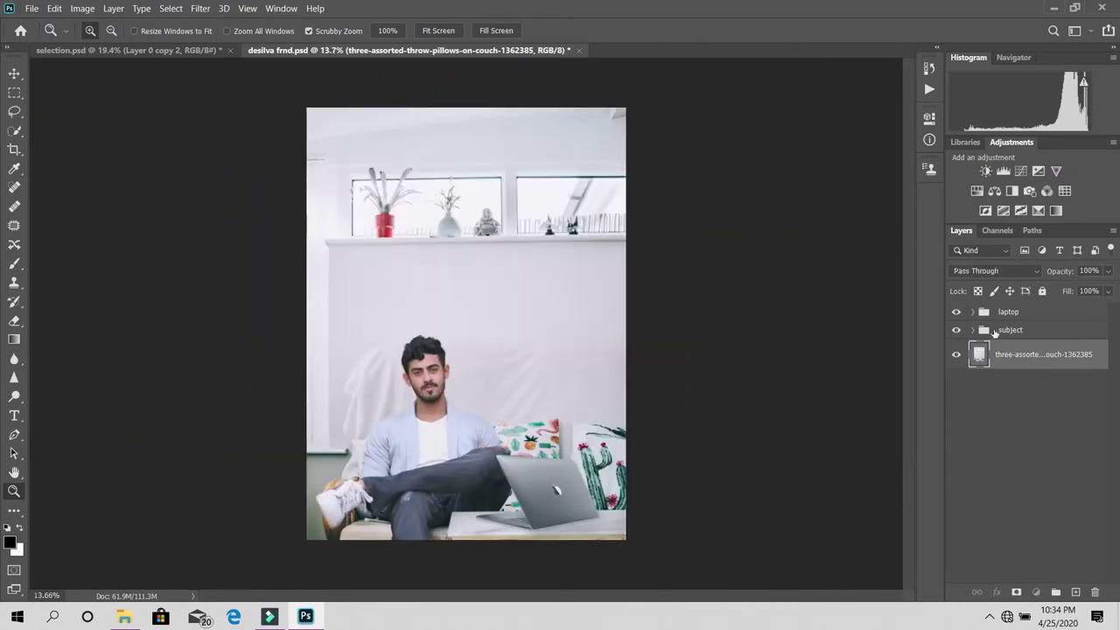
left_click(994, 331)
left_click(972, 330)
- Add a colorized Hue/Saturation layer at Lightness +100 above Levels 1, zoomed on the shoulder
left_click(1065, 358)
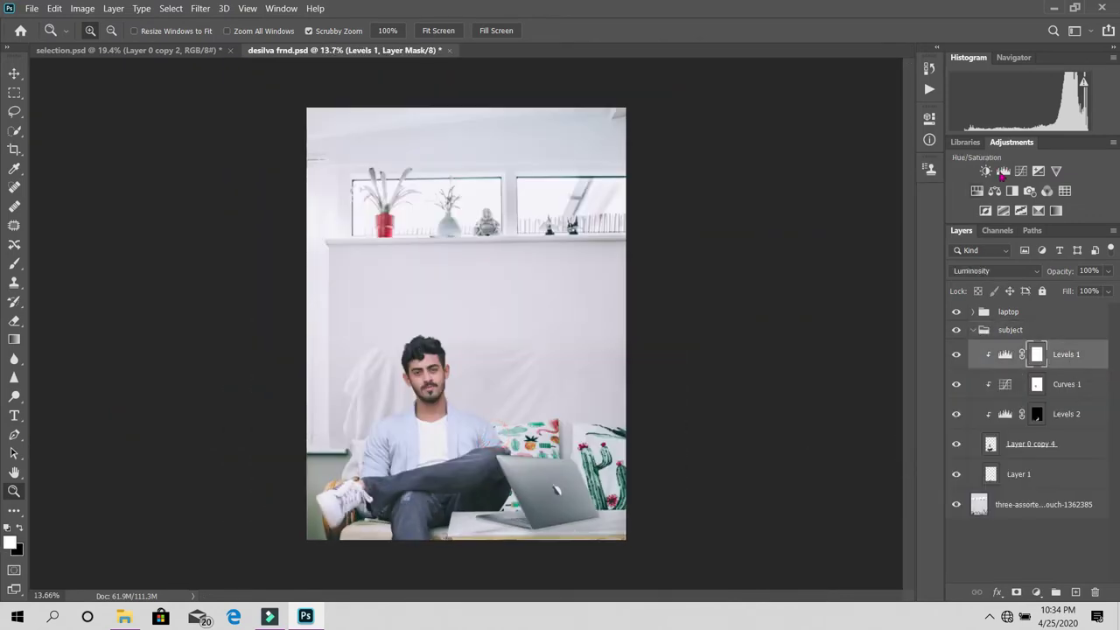
left_click(977, 191)
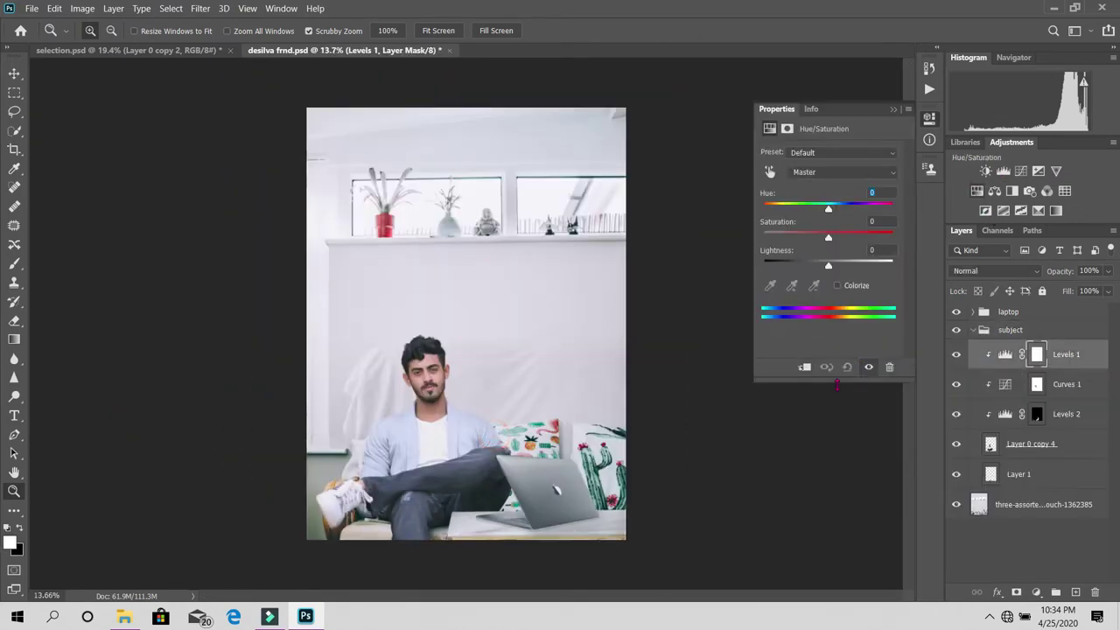
left_click(833, 285)
key("z")
left_click_drag(828, 264, 954, 270)
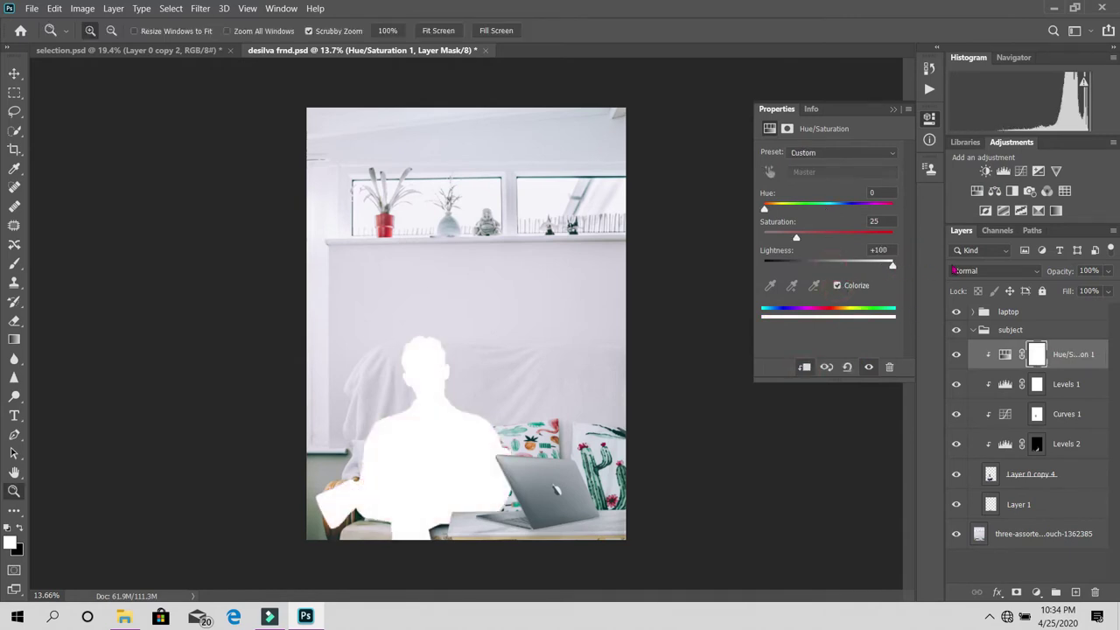
left_click(893, 111)
mouse_move(312, 473)
left_mouse_down()
mouse_move(458, 359)
mouse_move(690, 358)
left_mouse_up()
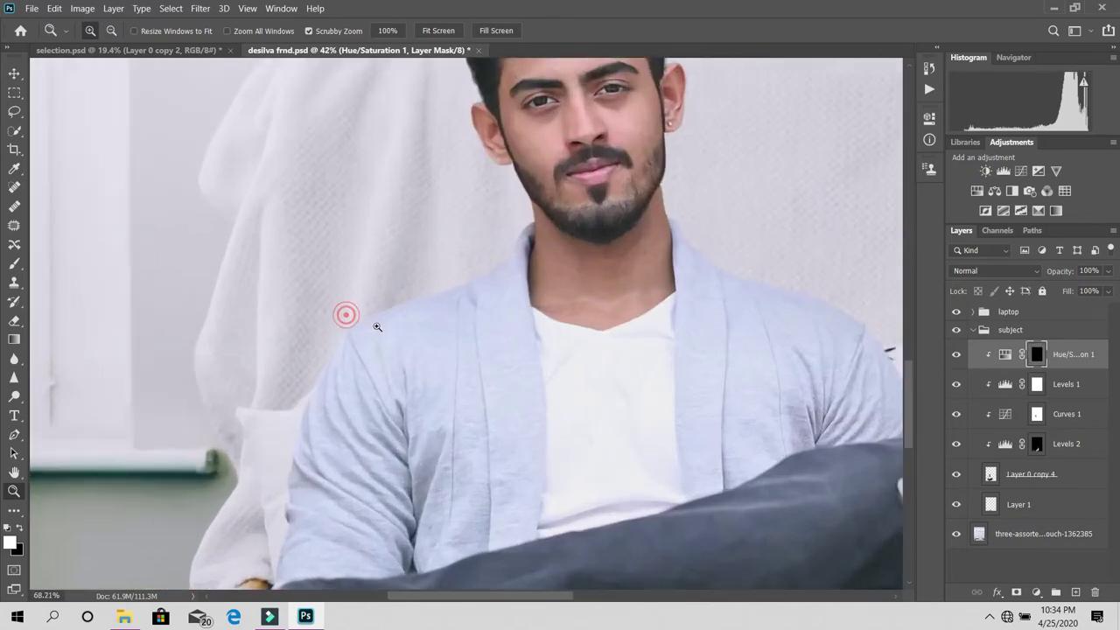
left_click_drag(347, 316, 350, 316)
- Paint brightening onto the mask over the shoulder left of the collar
key("b")
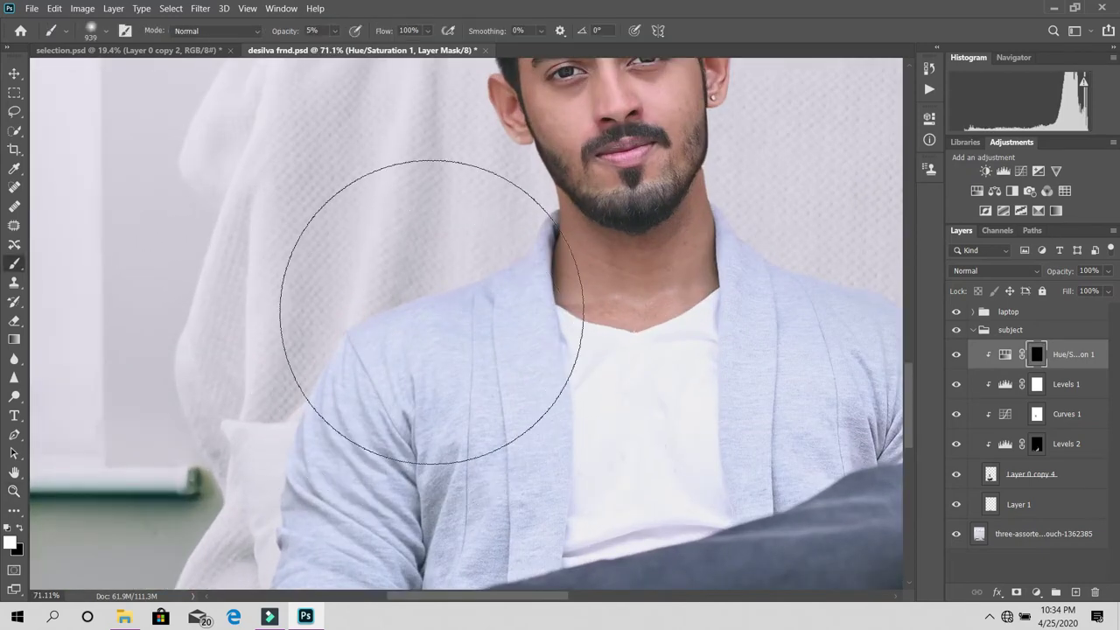
right_click(431, 311)
double_click(568, 250)
type("1")
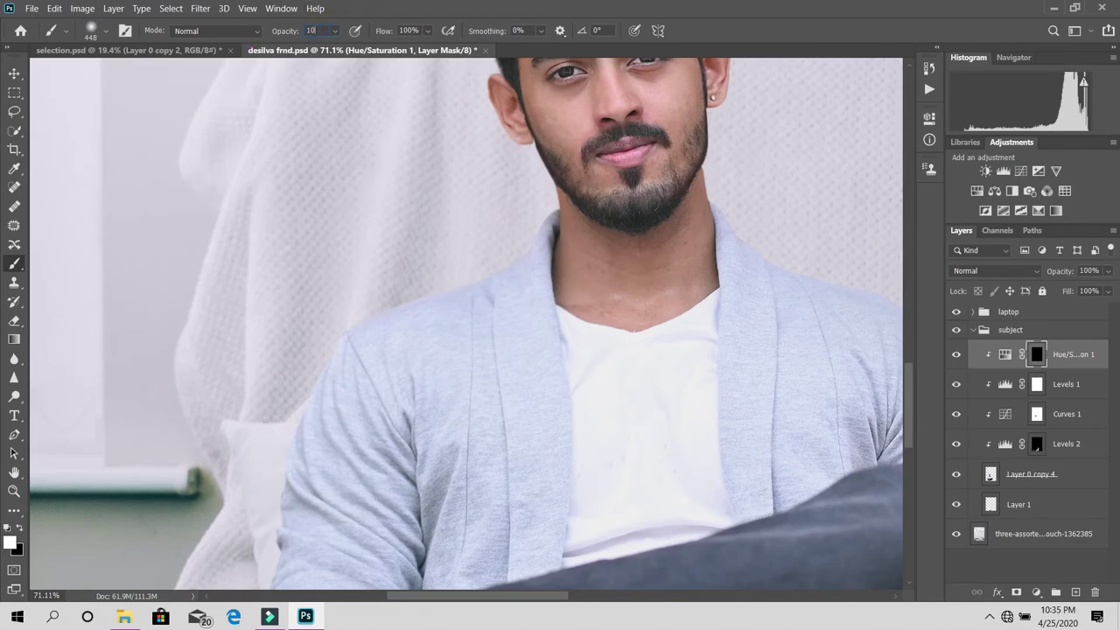
type("0")
left_click_drag(325, 307, 477, 289)
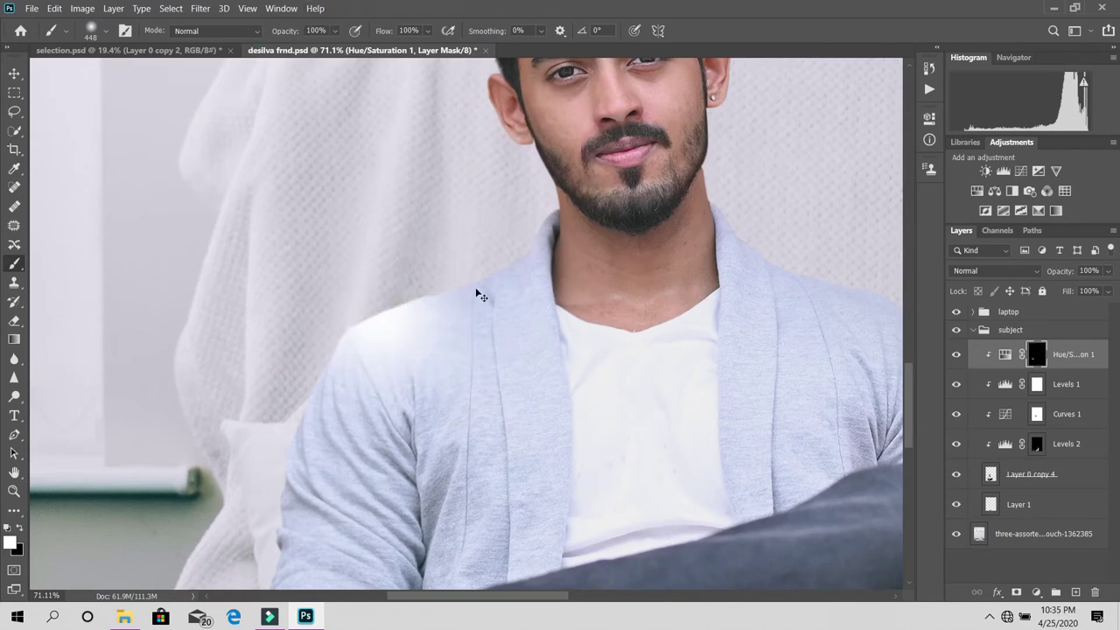
scroll(345, 280, "up", 3)
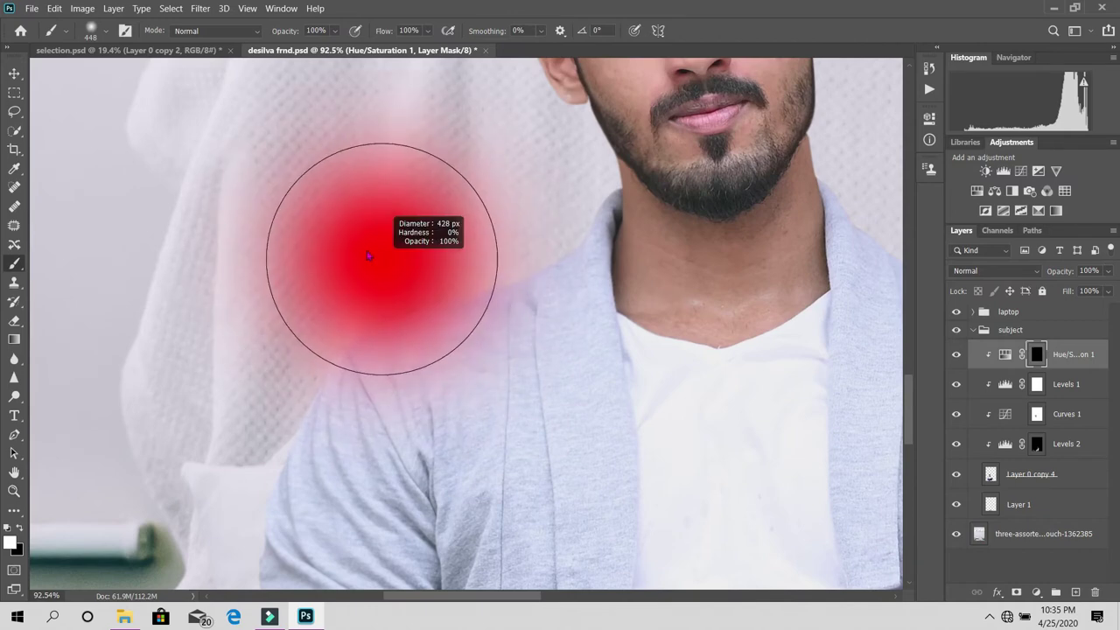
left_click_drag(263, 253, 593, 158)
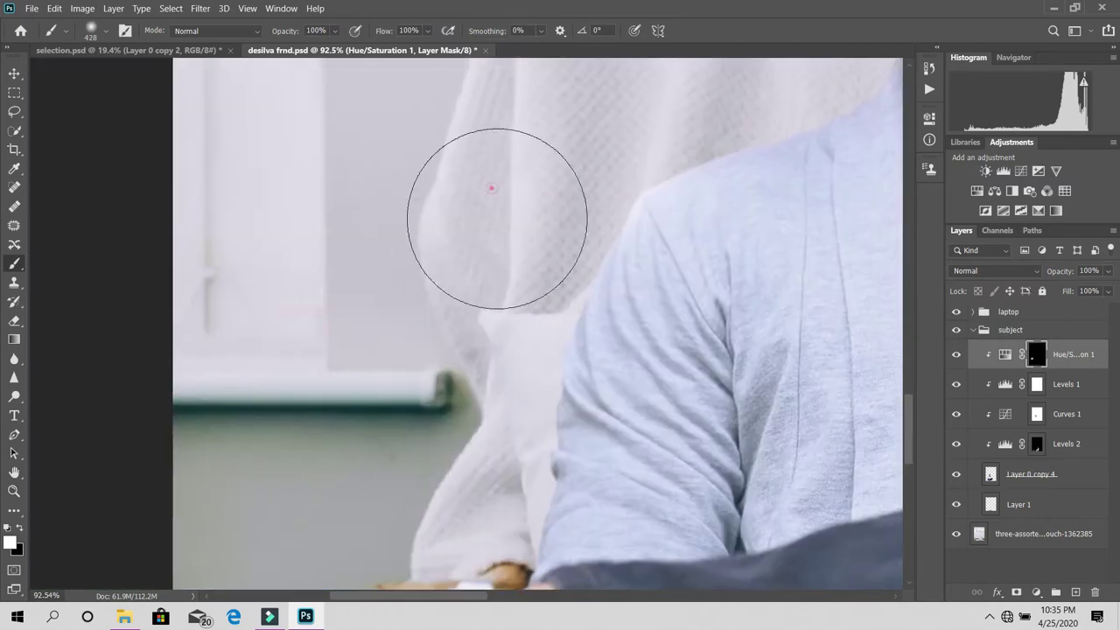
left_click_drag(510, 484, 475, 335)
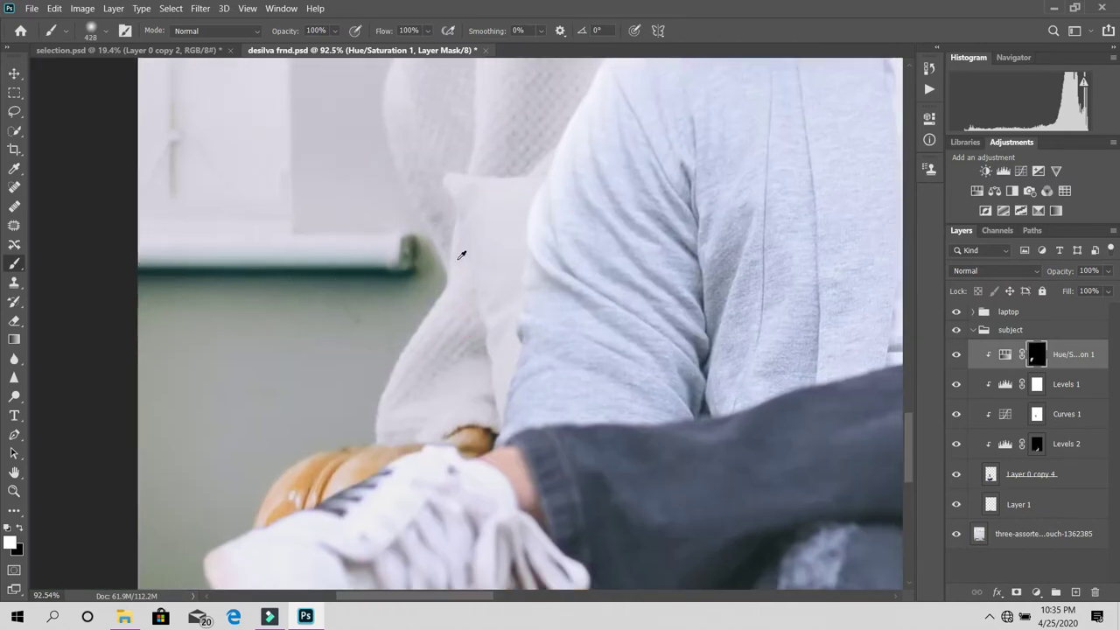
- Shrink the brush and inspect the mask across the sneaker, sleeve, face and chin
key("bracketleft")
key("bracketleft")
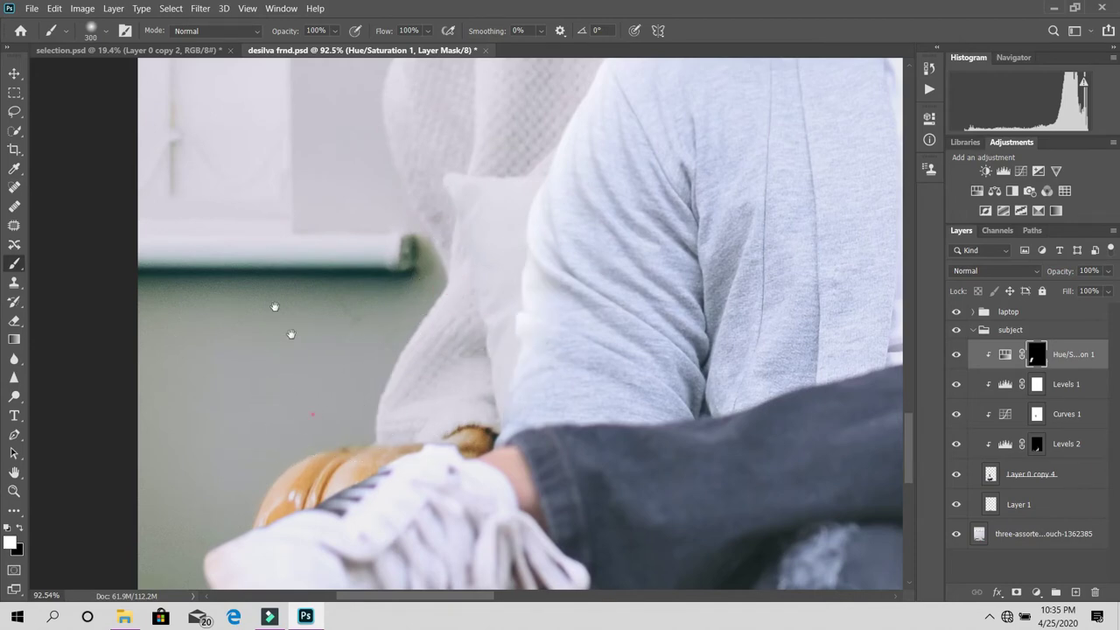
left_click_drag(274, 307, 231, 175)
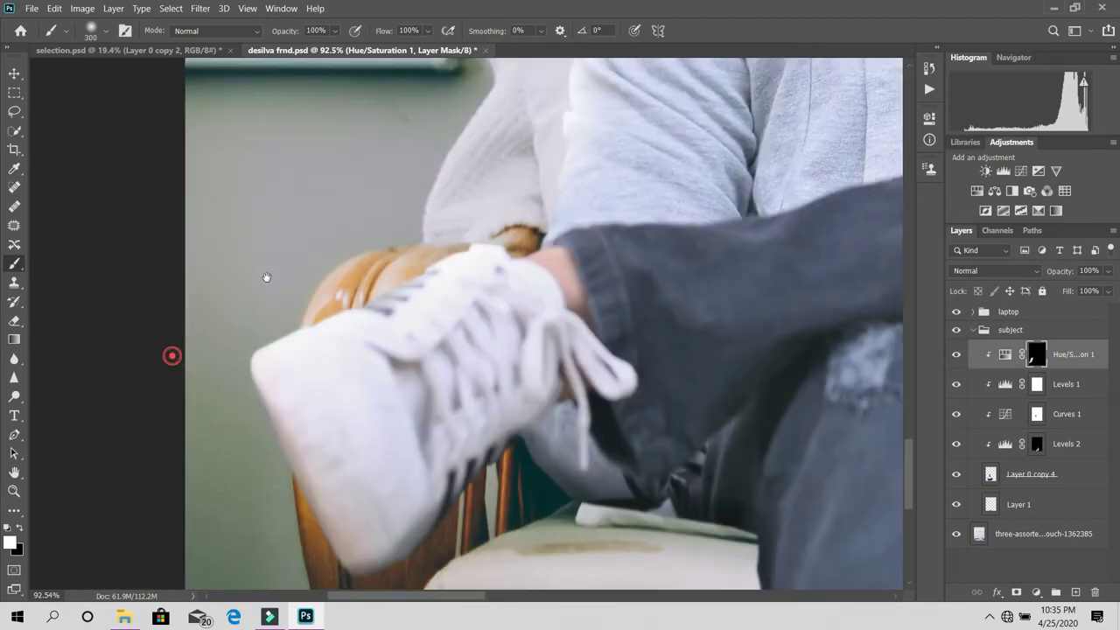
left_click_drag(108, 455, 199, 389)
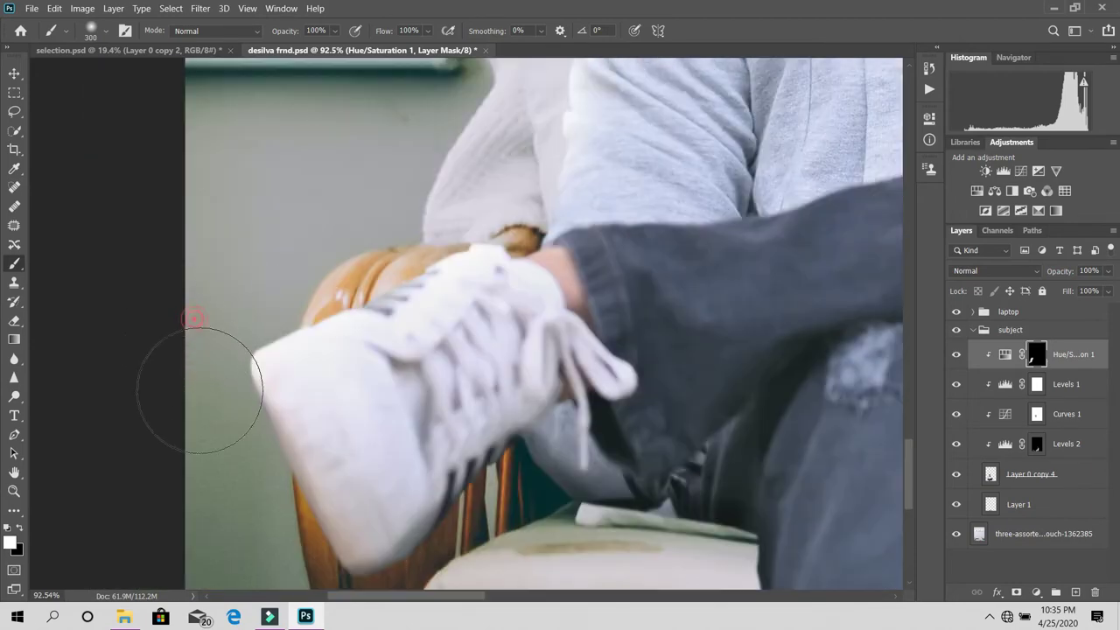
left_click_drag(338, 271, 230, 376)
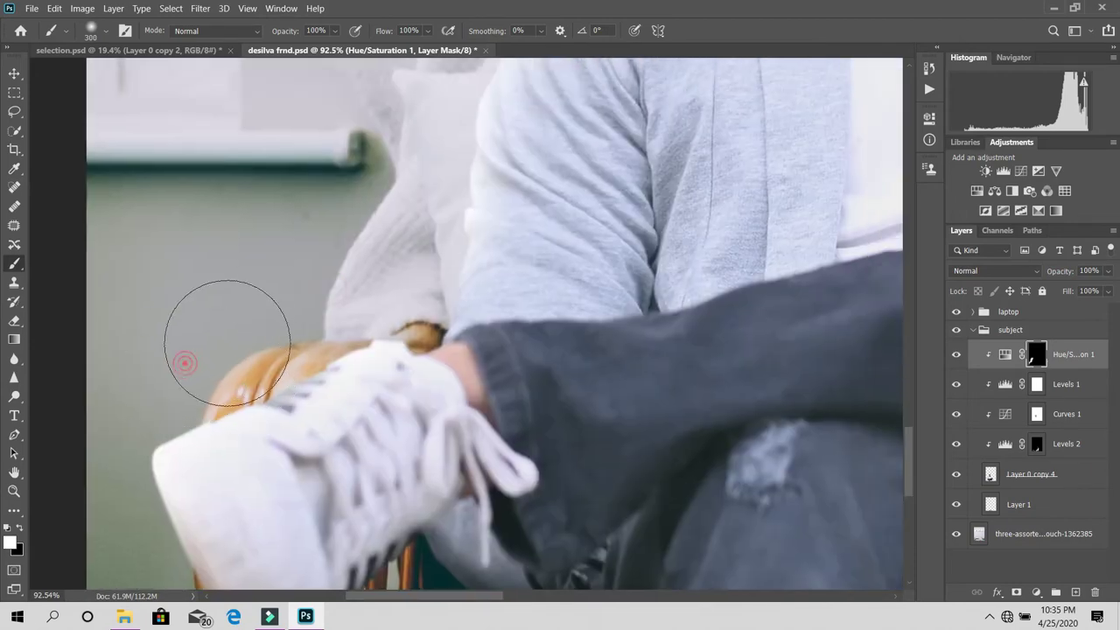
left_click_drag(337, 289, 326, 320)
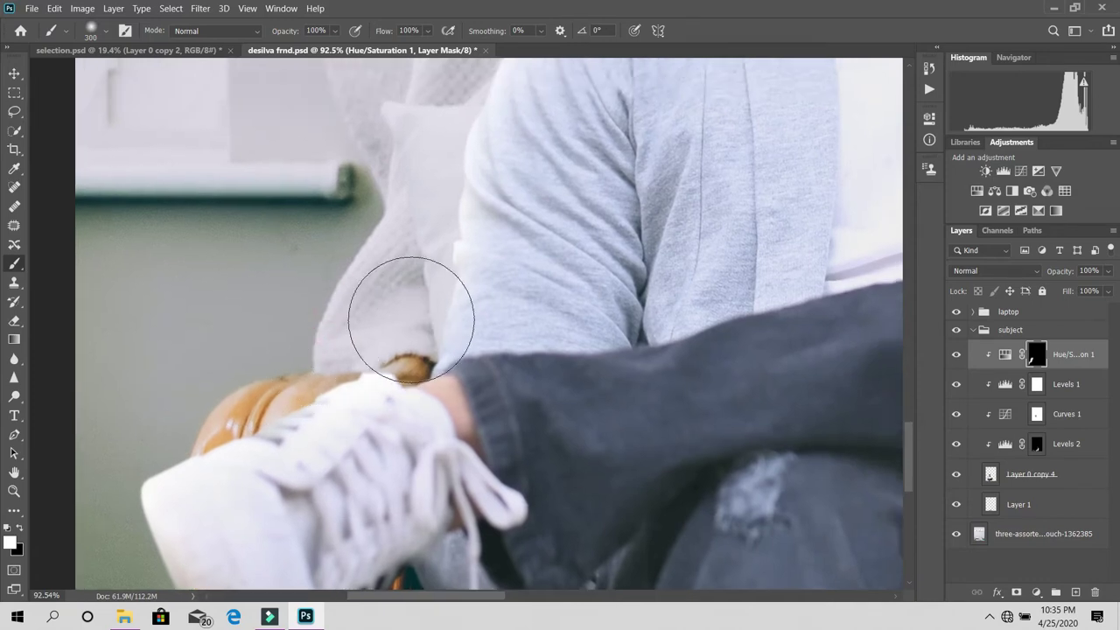
left_click_drag(429, 300, 325, 338)
left_click_drag(412, 288, 312, 425)
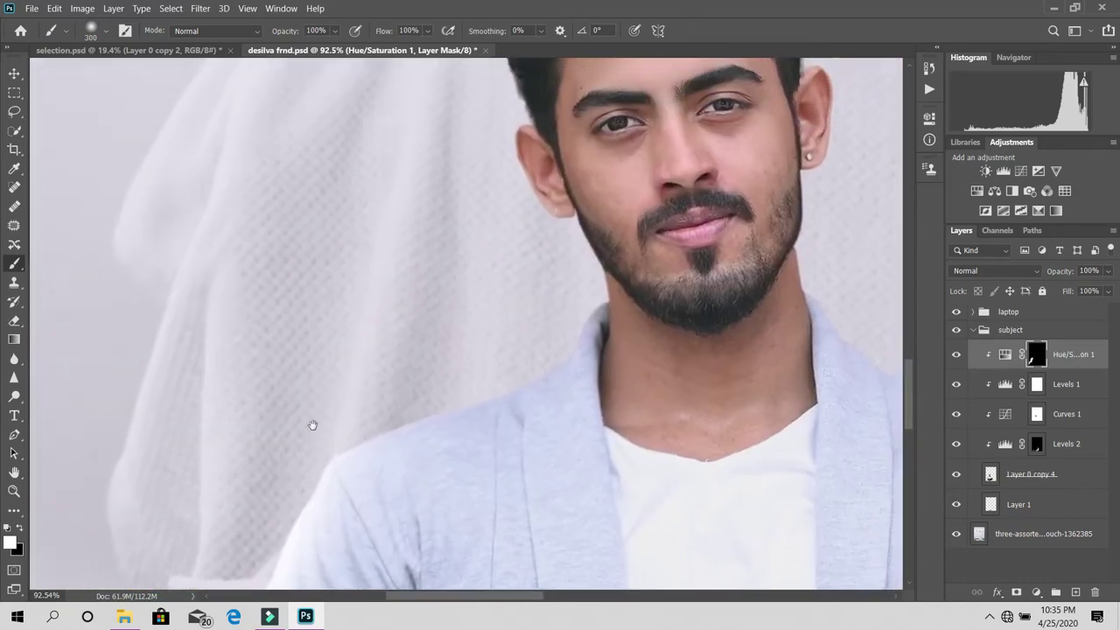
left_click_drag(418, 423, 300, 266)
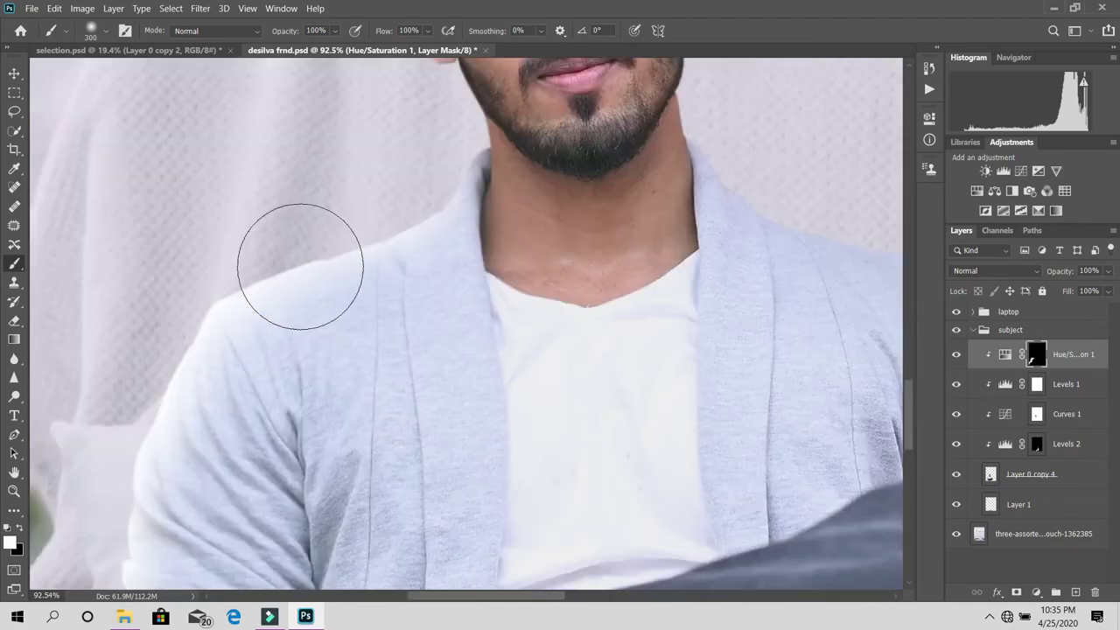
- With black and a larger brush, paint the mask around the shoe
key("x")
left_click_drag(511, 325, 613, 250)
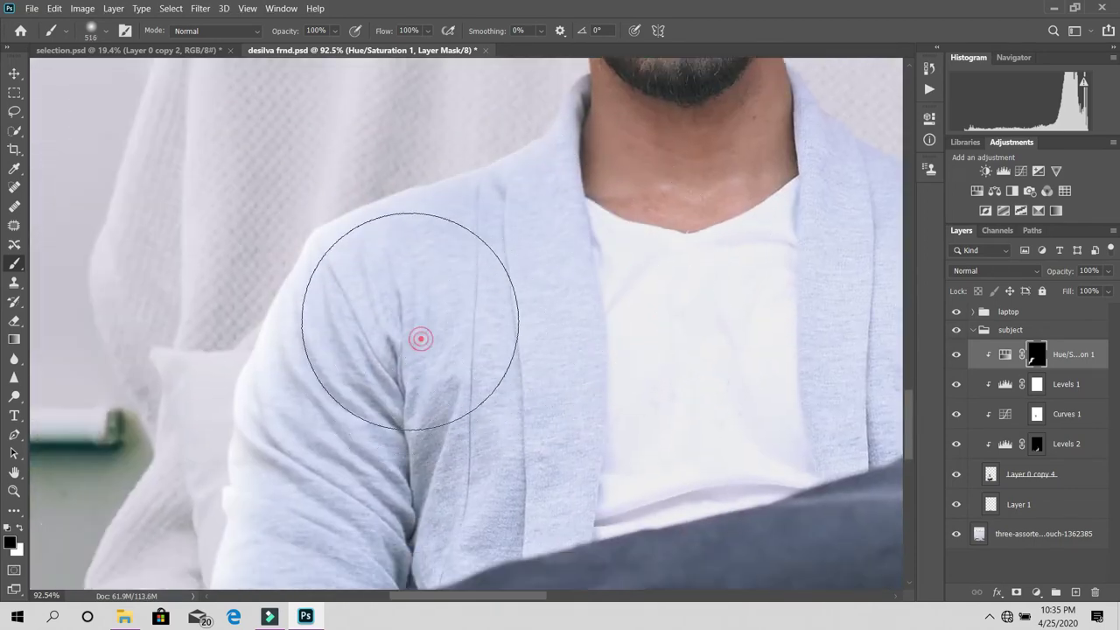
left_click_drag(428, 402, 554, 344)
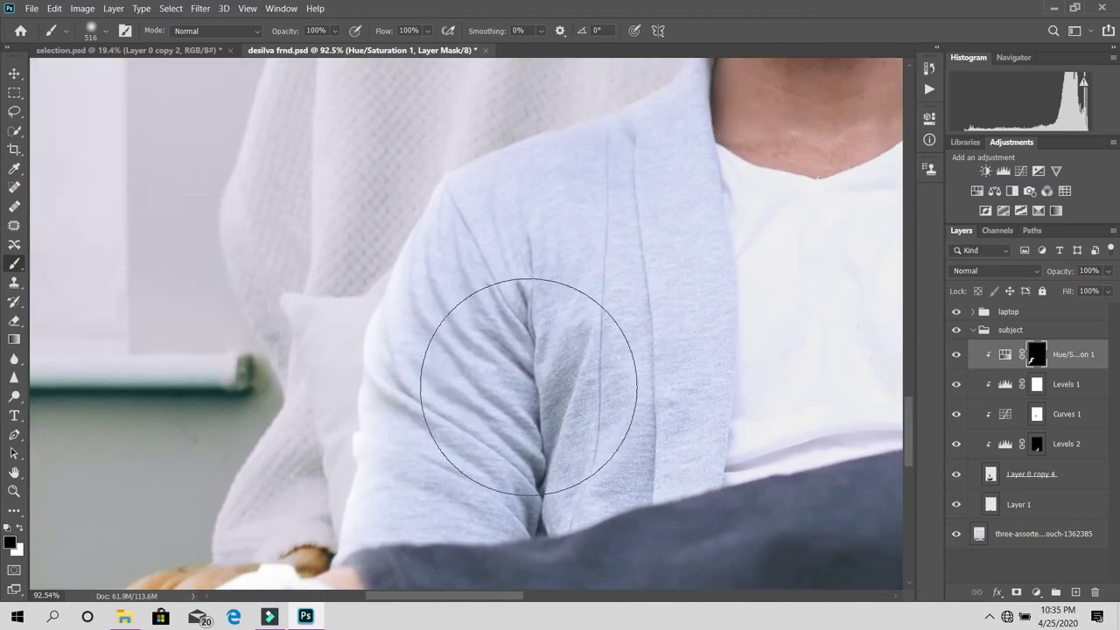
scroll(525, 350, "down", 3)
mouse_move(517, 425)
left_mouse_down()
mouse_move(508, 344)
mouse_move(652, 202)
left_mouse_up()
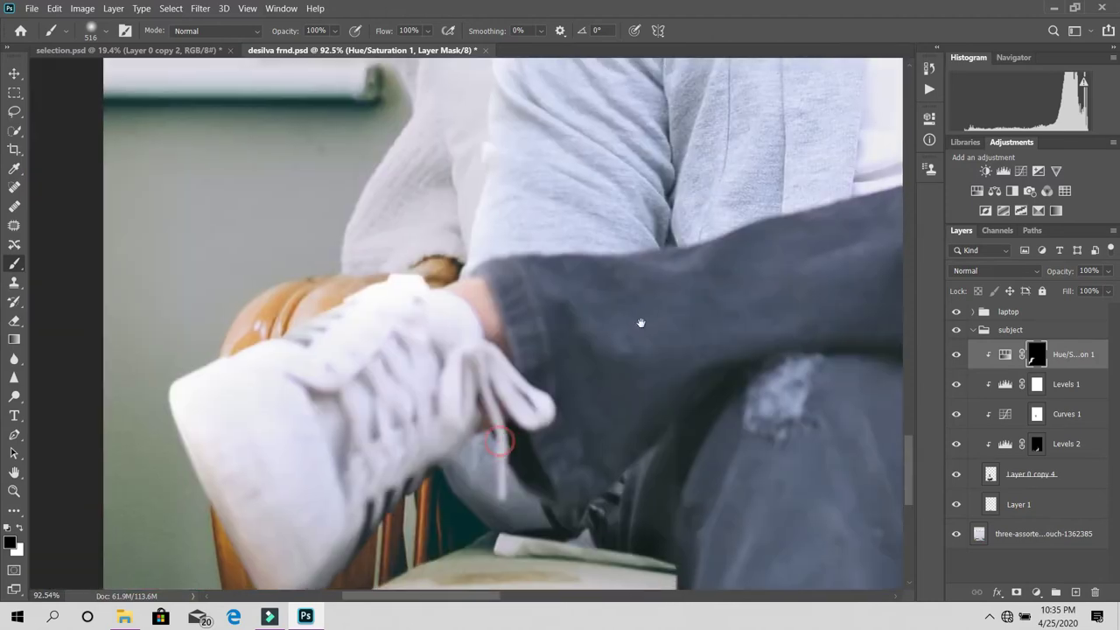
left_click_drag(621, 253, 464, 420)
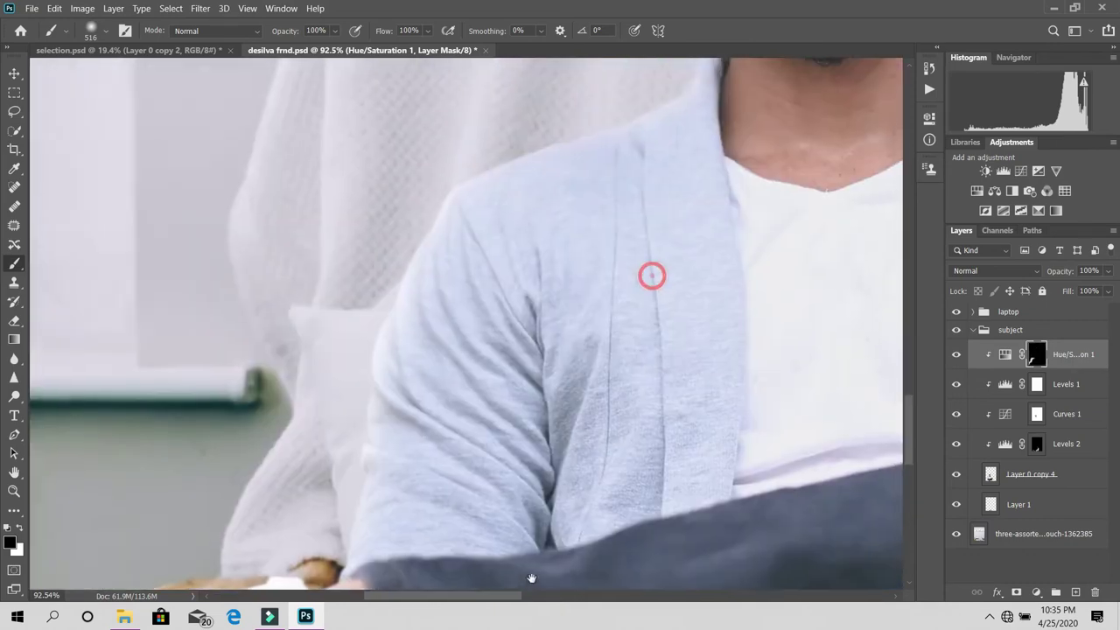
- Switch back to white and dab brightening onto the shoulder edge
left_click_drag(650, 270, 525, 350)
key("c")
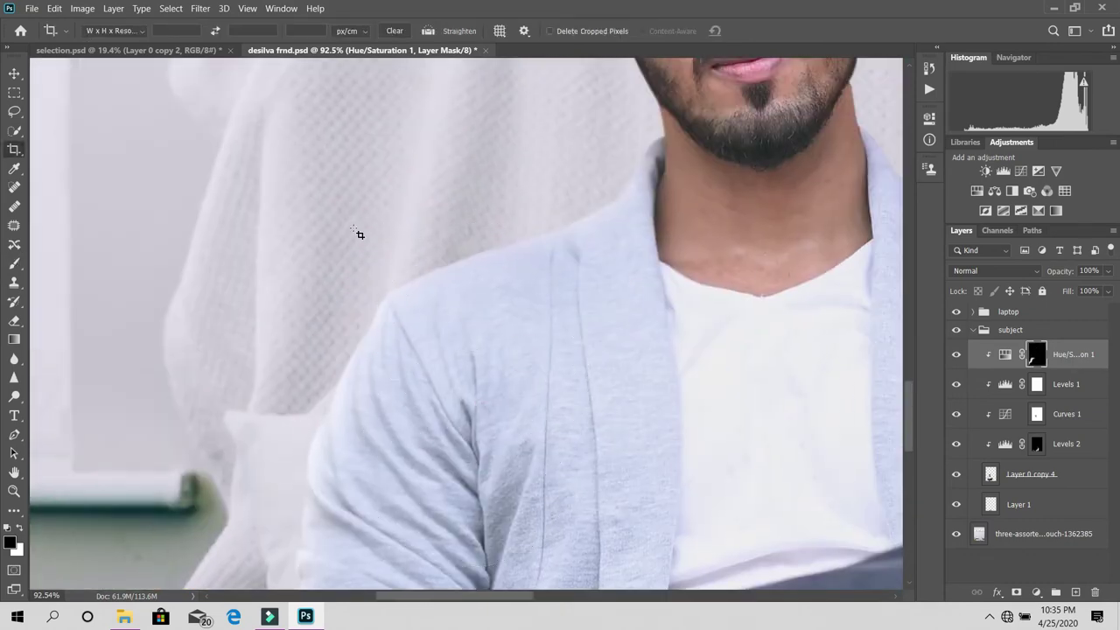
key("b")
key("x")
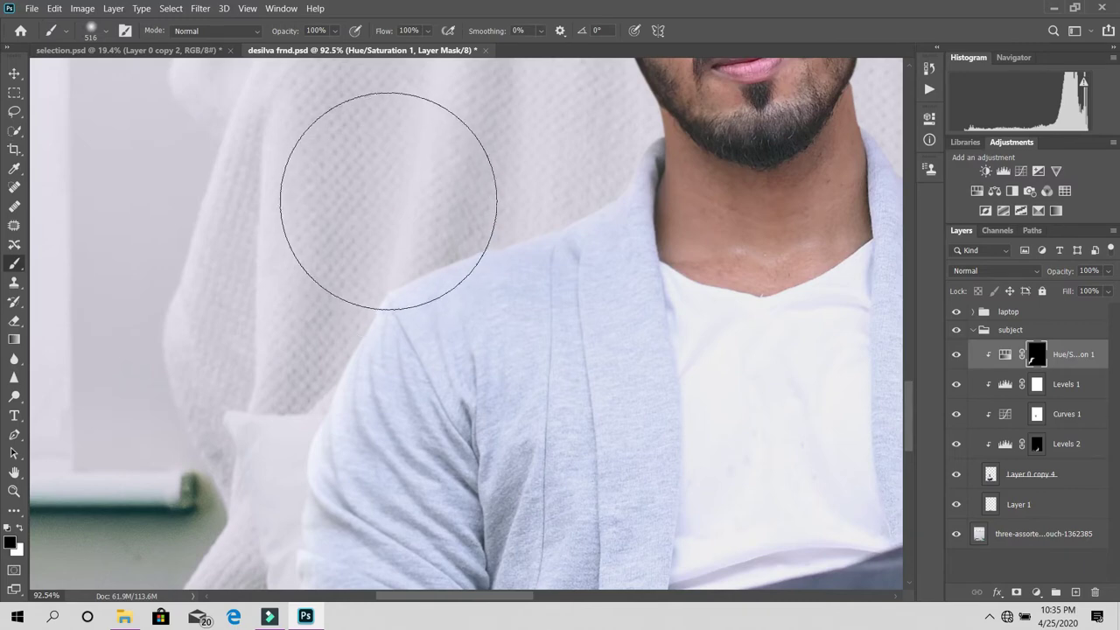
key("z")
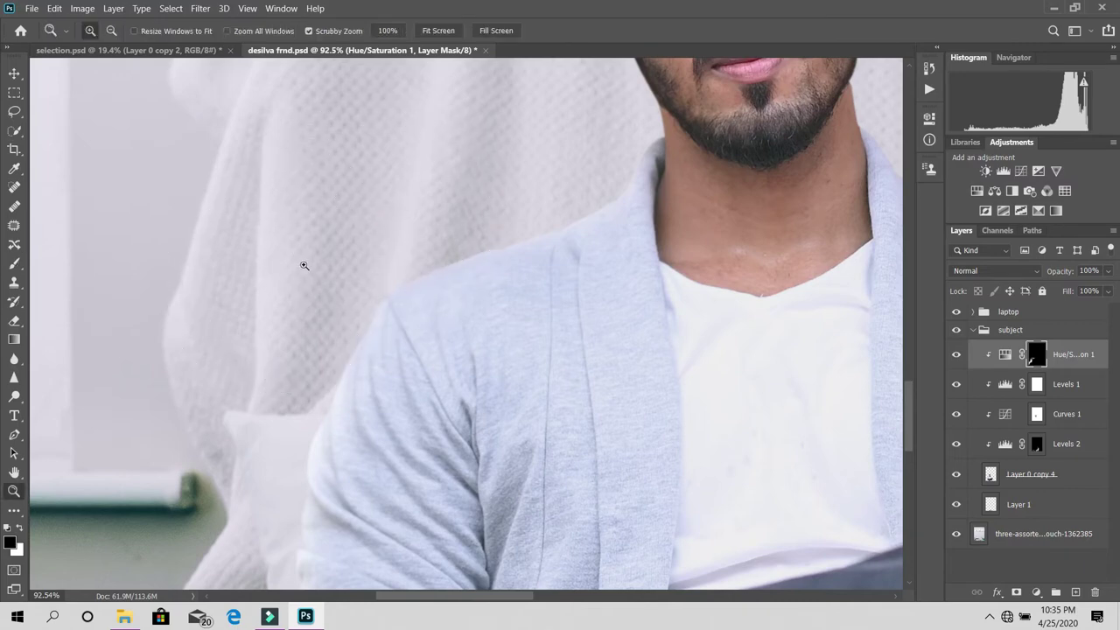
key("b")
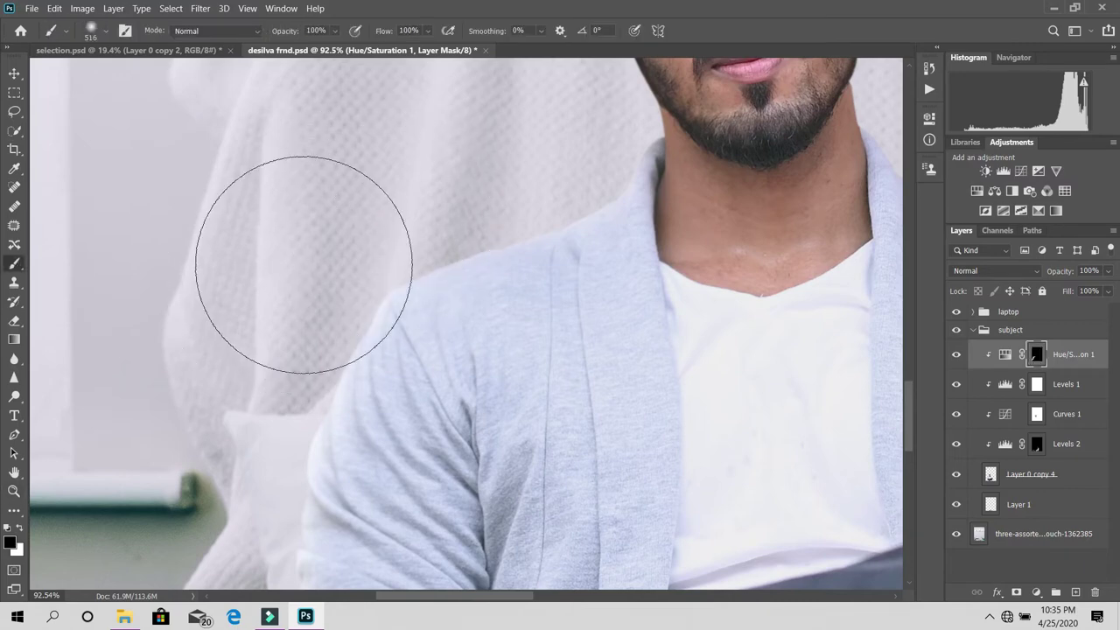
left_click(706, 374)
left_click(488, 280)
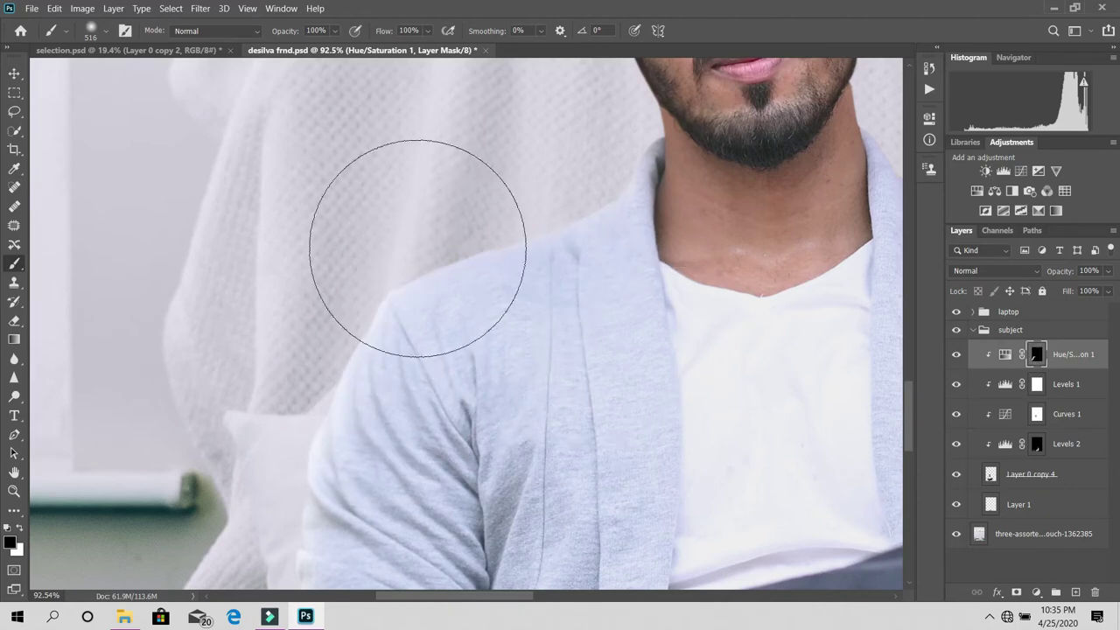
key("x")
left_click(324, 213)
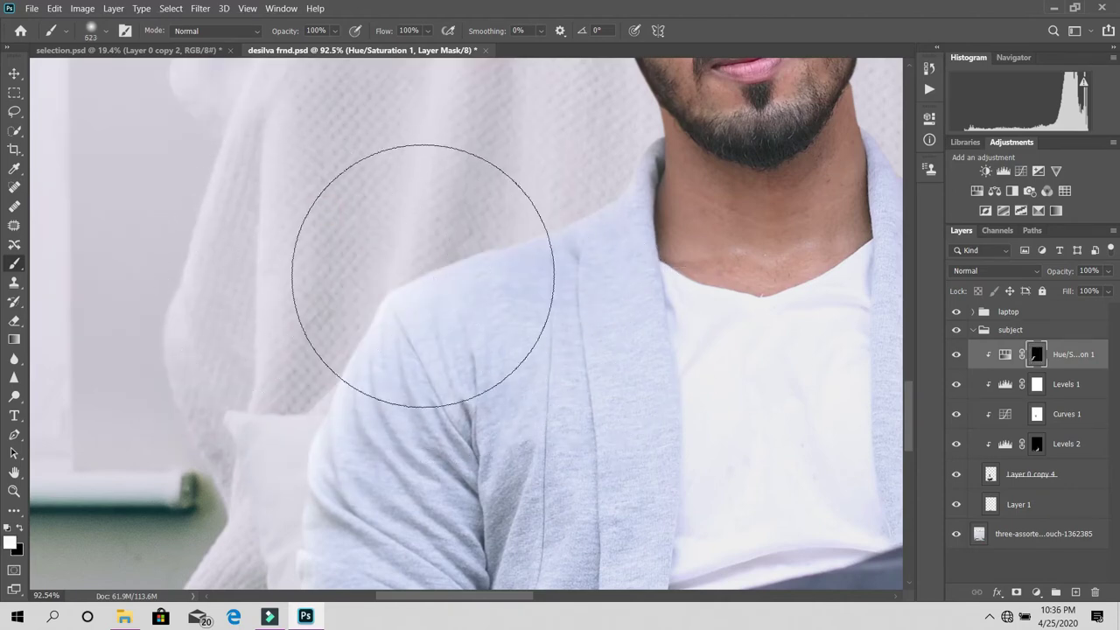
- Frame the face and hair, resizing the brush from about 307 to 506 px
left_click_drag(420, 262, 372, 446)
left_click(348, 318)
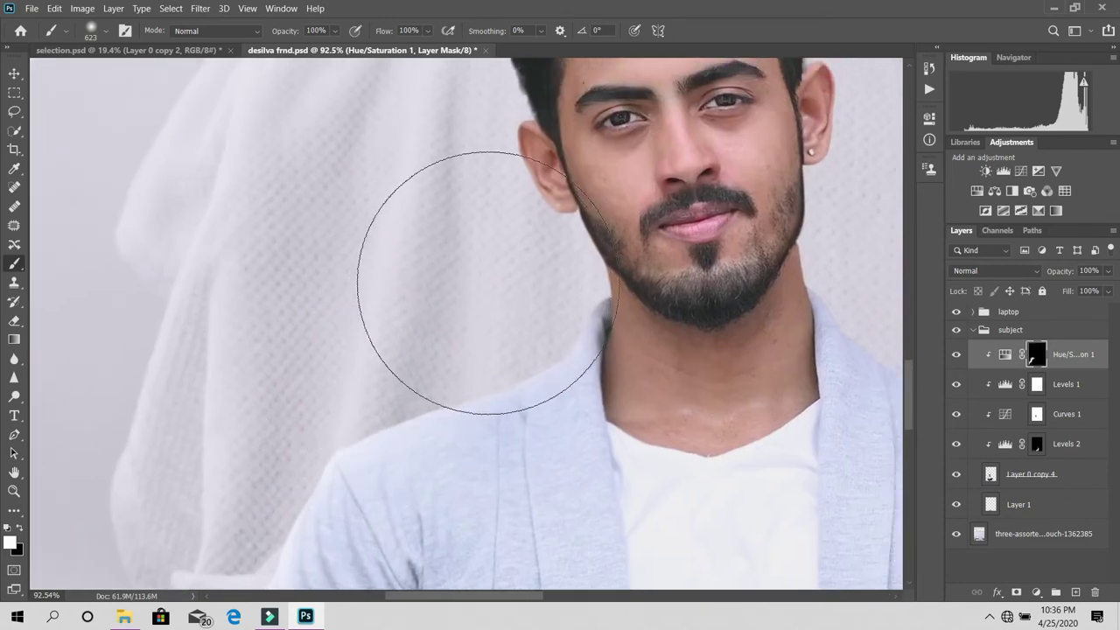
left_click(290, 274)
left_click_drag(408, 242, 365, 350)
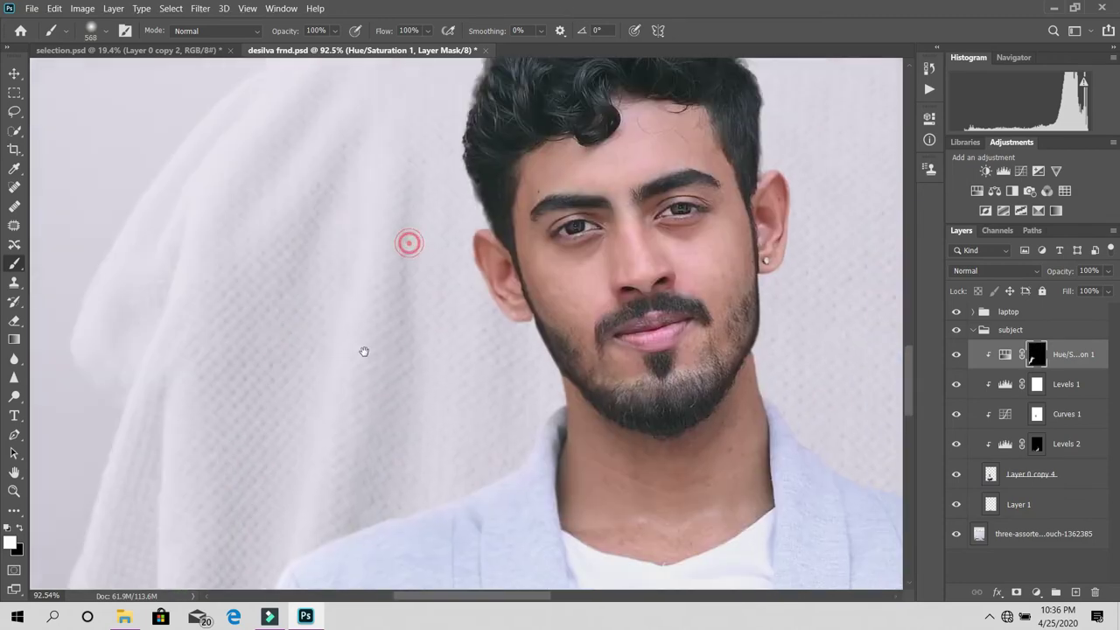
left_click_drag(359, 269, 315, 270)
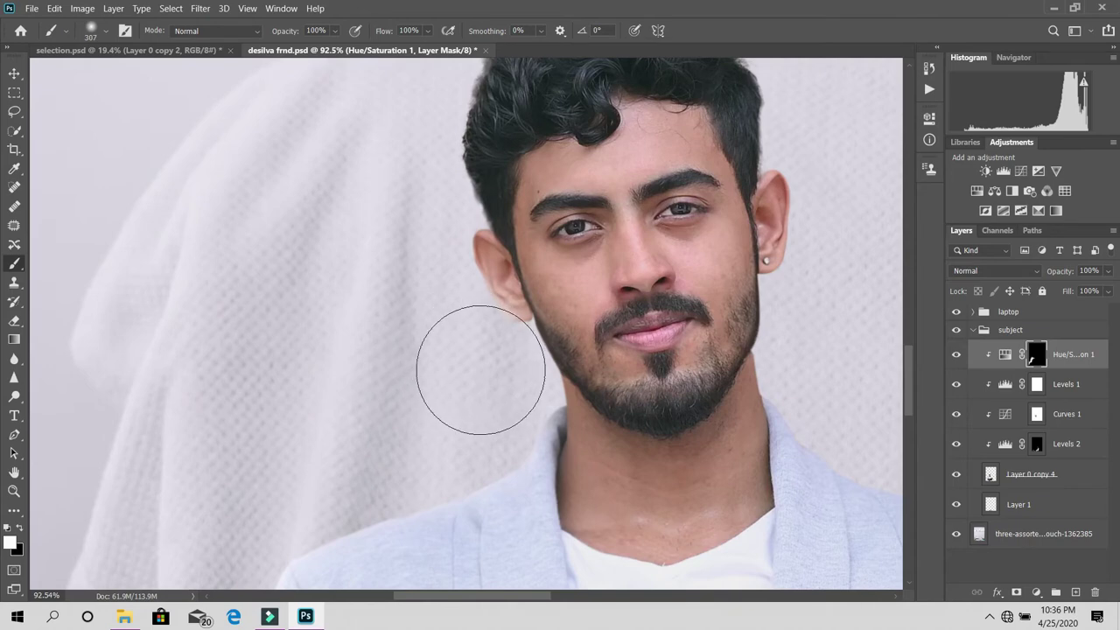
mouse_move(419, 288)
left_mouse_down()
mouse_move(383, 408)
mouse_move(340, 275)
left_mouse_up()
left_click_drag(499, 271, 555, 302)
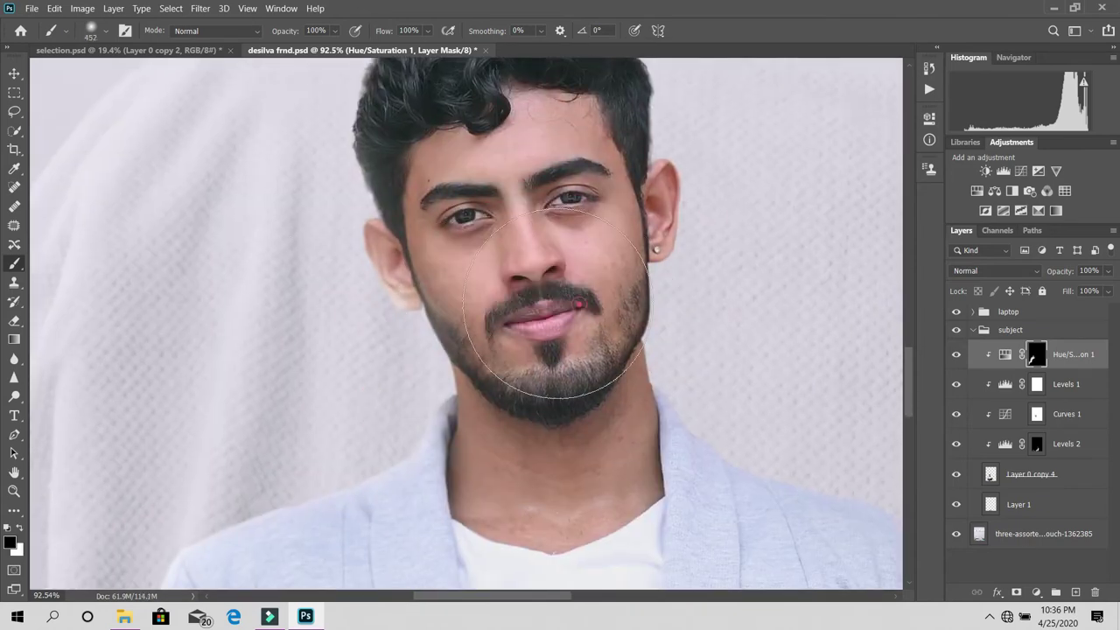
left_click_drag(496, 231, 525, 386)
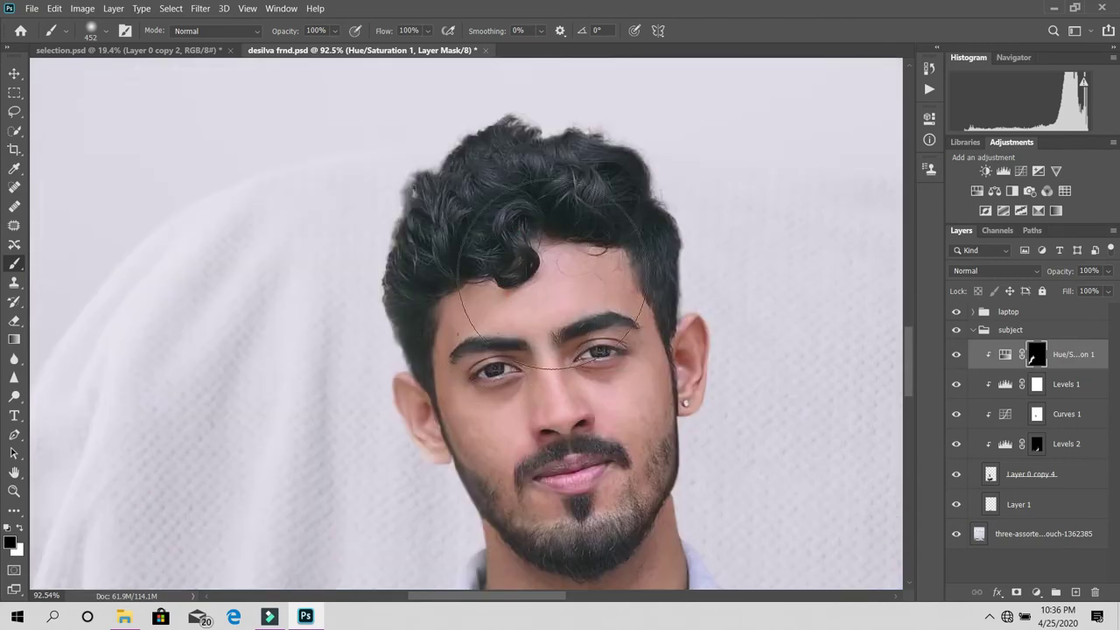
left_click_drag(359, 270, 383, 270)
- Blend the mask along the top of the hair with a smaller 15% opacity brush
left_click(479, 223)
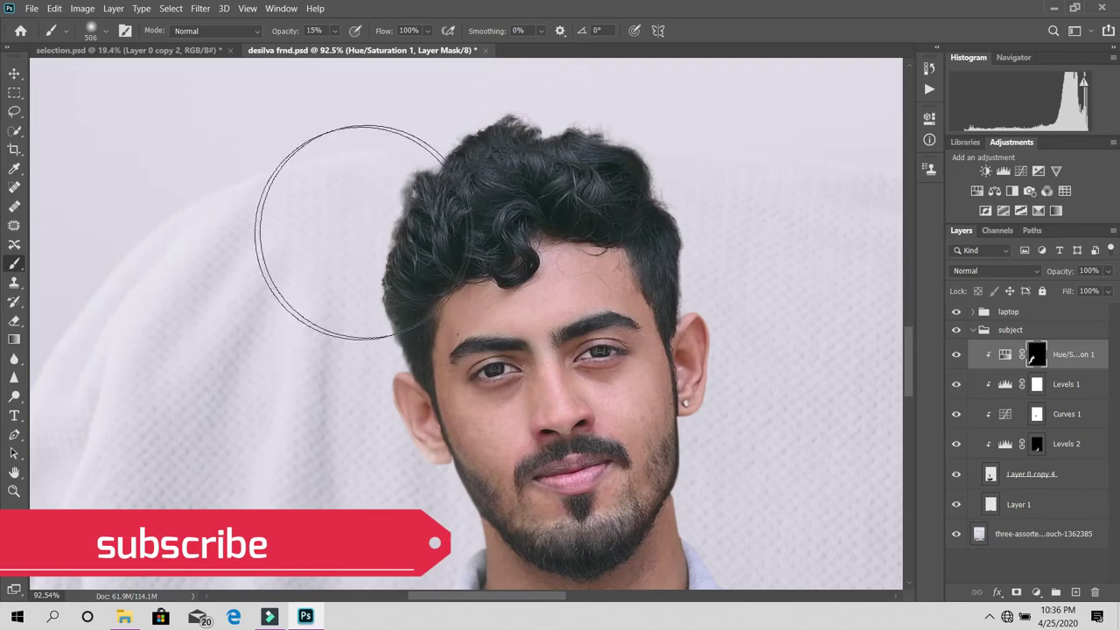
left_click_drag(367, 218, 287, 210)
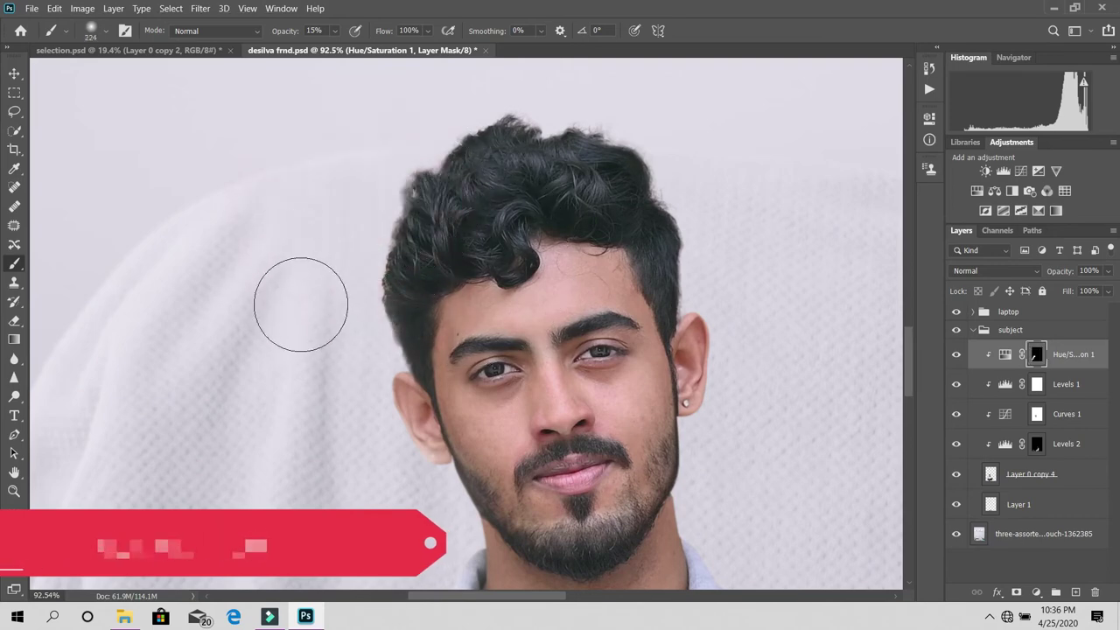
left_click_drag(398, 228, 294, 385)
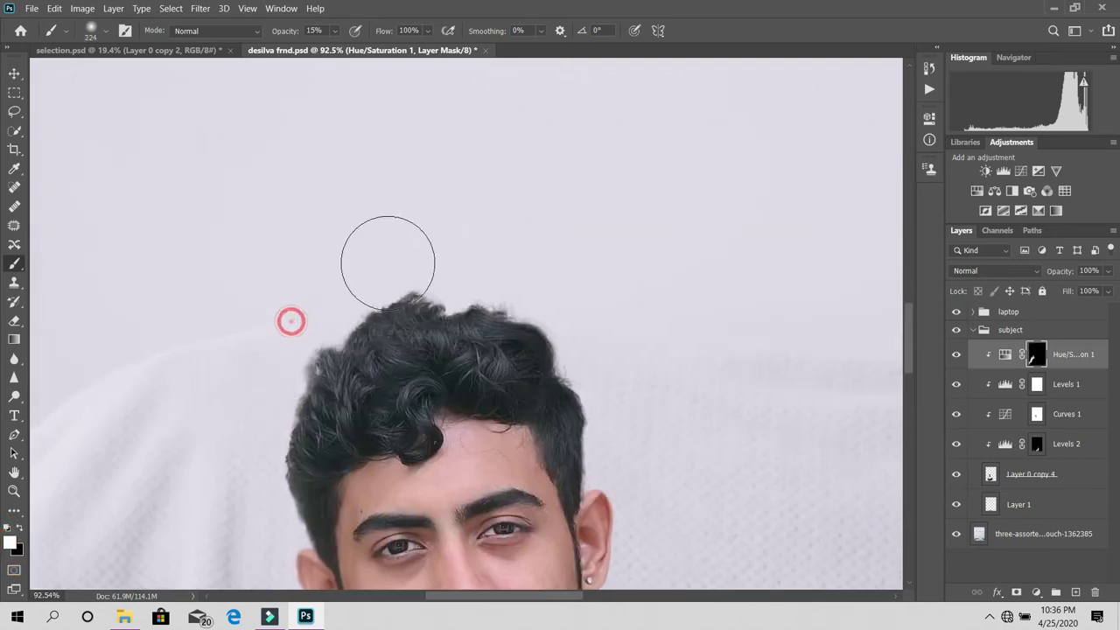
left_click_drag(409, 226, 526, 139)
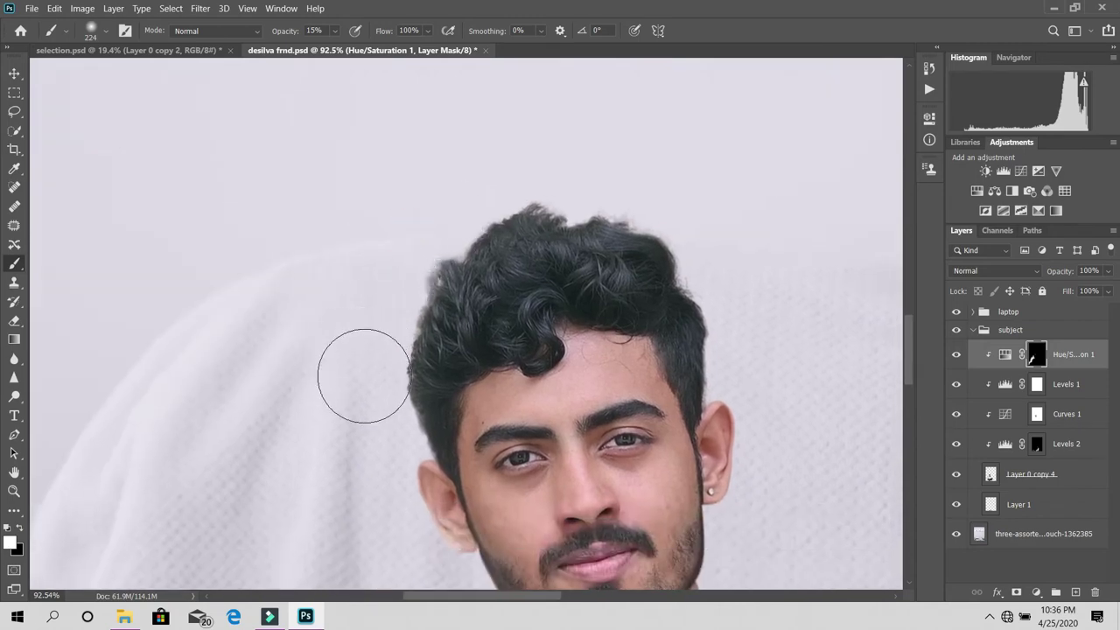
left_click_drag(367, 464, 350, 246)
- Zoom to 45% around the man and hide Hue/Saturation 1 to compare
key("ctrl+minus")
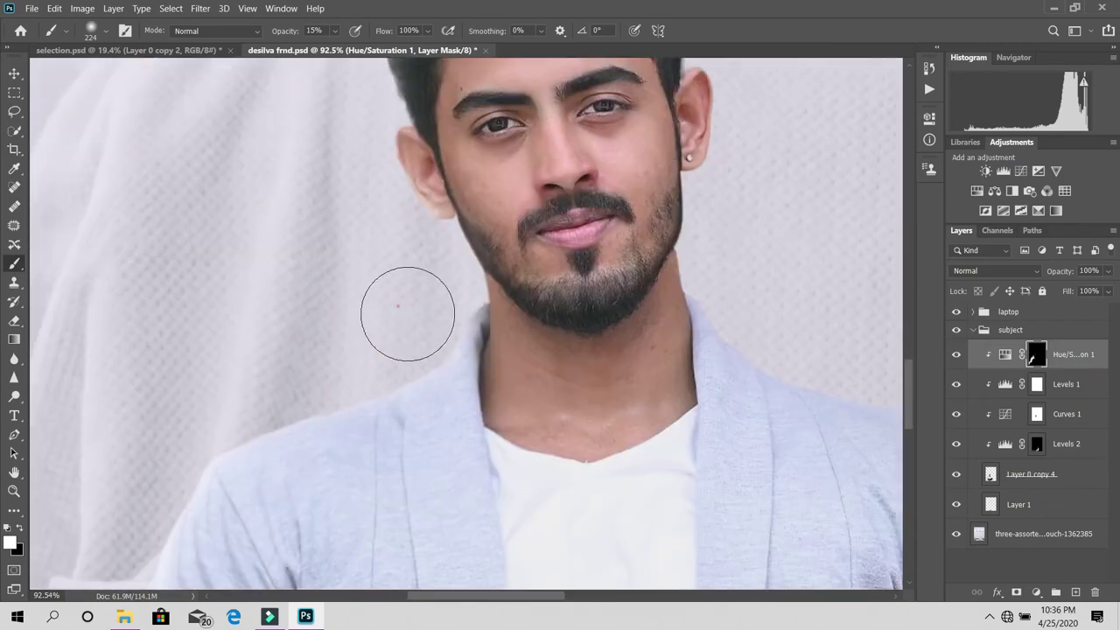
left_click_drag(408, 318, 358, 312)
left_click_drag(347, 378, 464, 311)
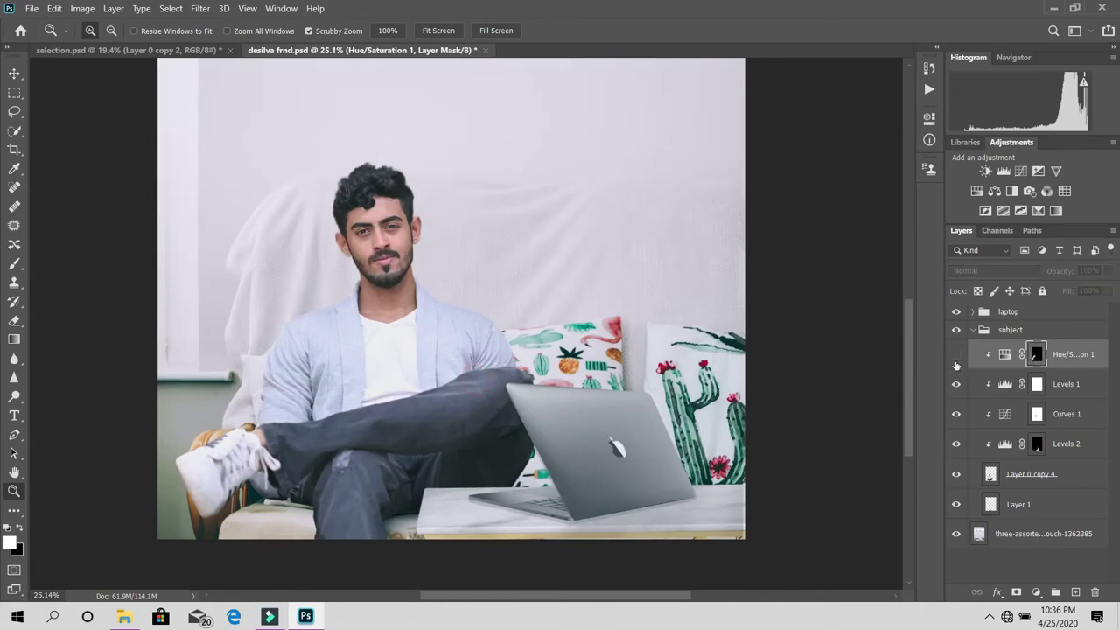
left_click_drag(400, 388, 889, 361)
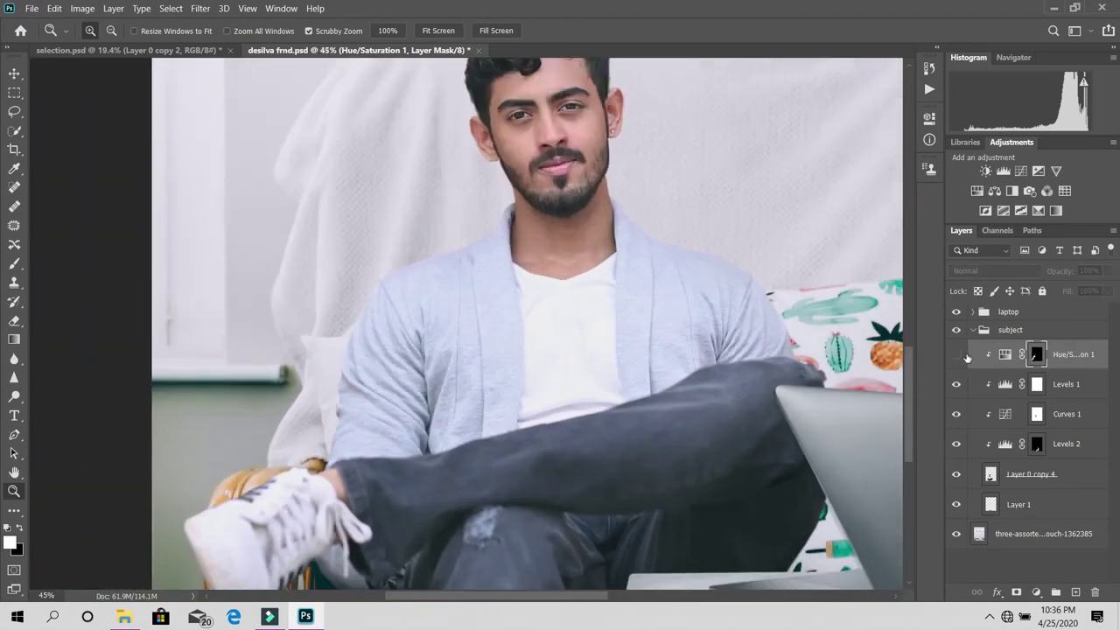
left_click(966, 356)
- Re-show Hue/Saturation 1, collapse subject, and select Levels 3 in the laptop group
left_click(956, 354)
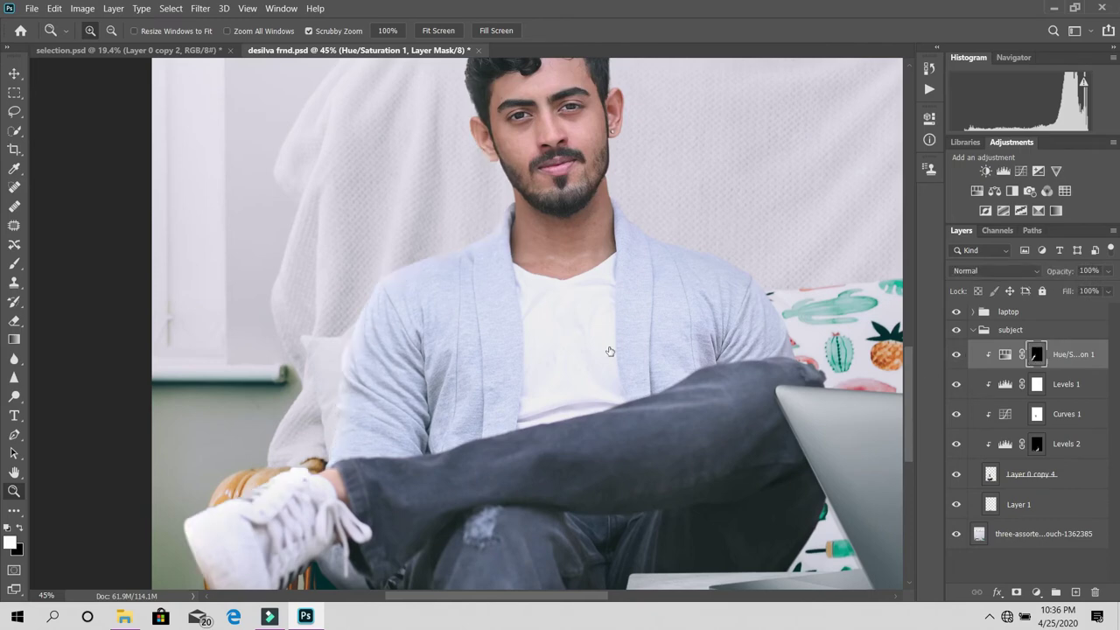
left_click(973, 330)
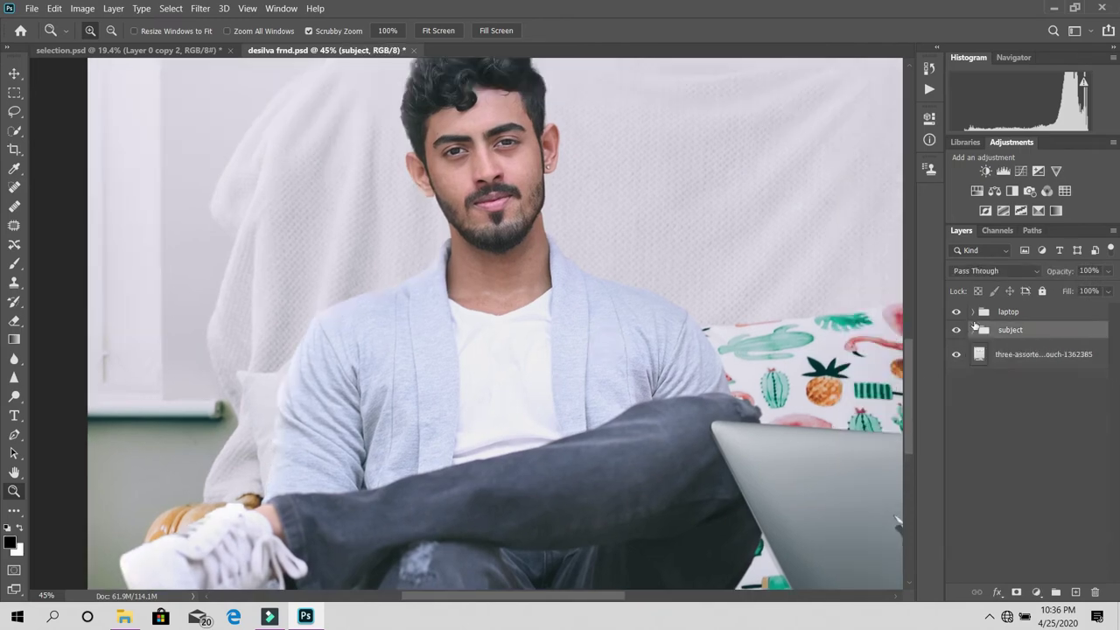
left_click(973, 312)
left_click(1008, 343)
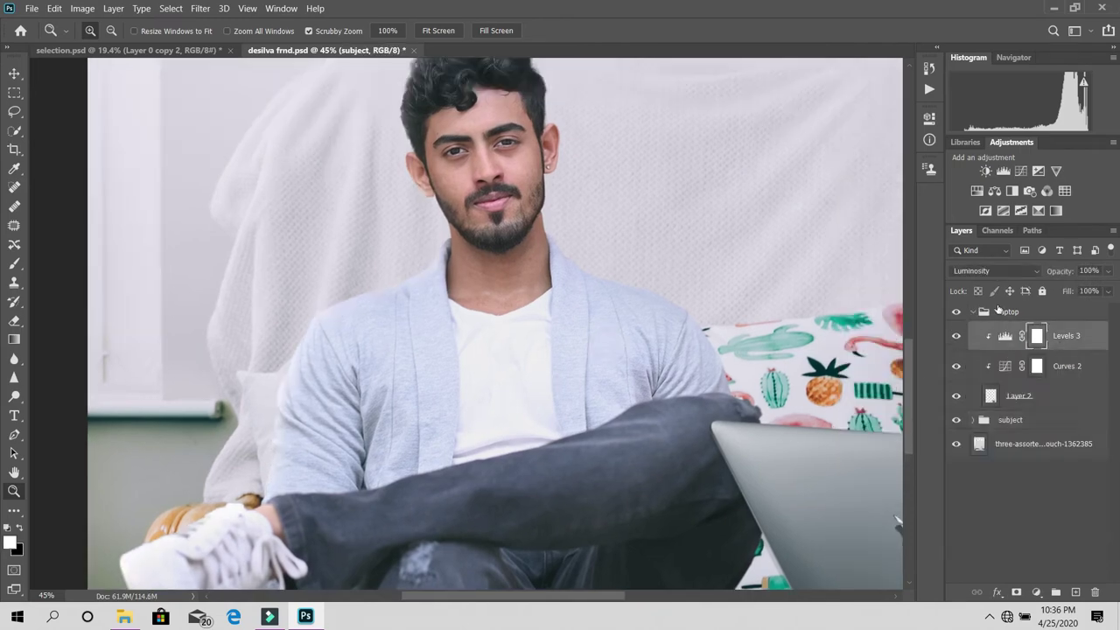
- Add a colorized Hue/Saturation layer at Lightness +100 over the laptop with an inverted mask
left_click(976, 190)
left_click_drag(738, 408, 476, 352)
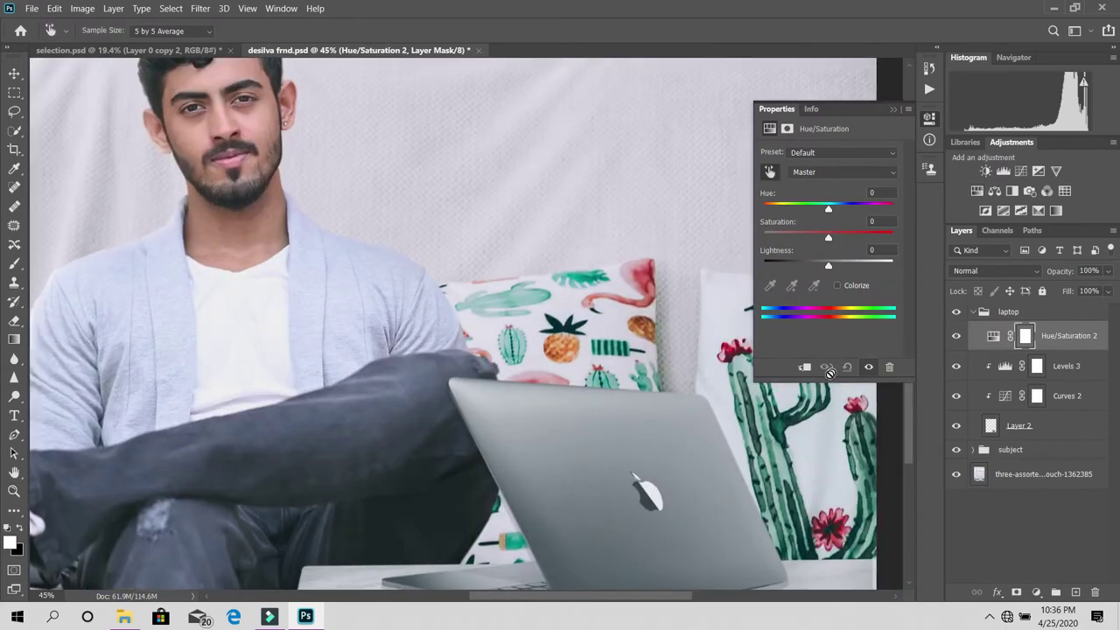
left_click(838, 286)
key("z")
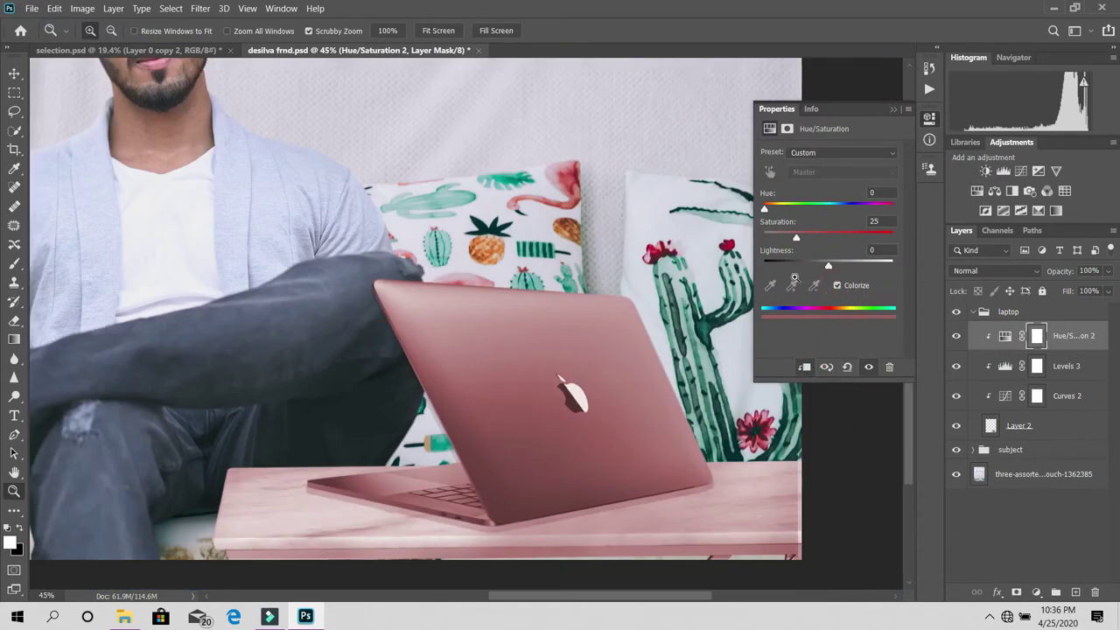
left_click_drag(829, 265, 894, 263)
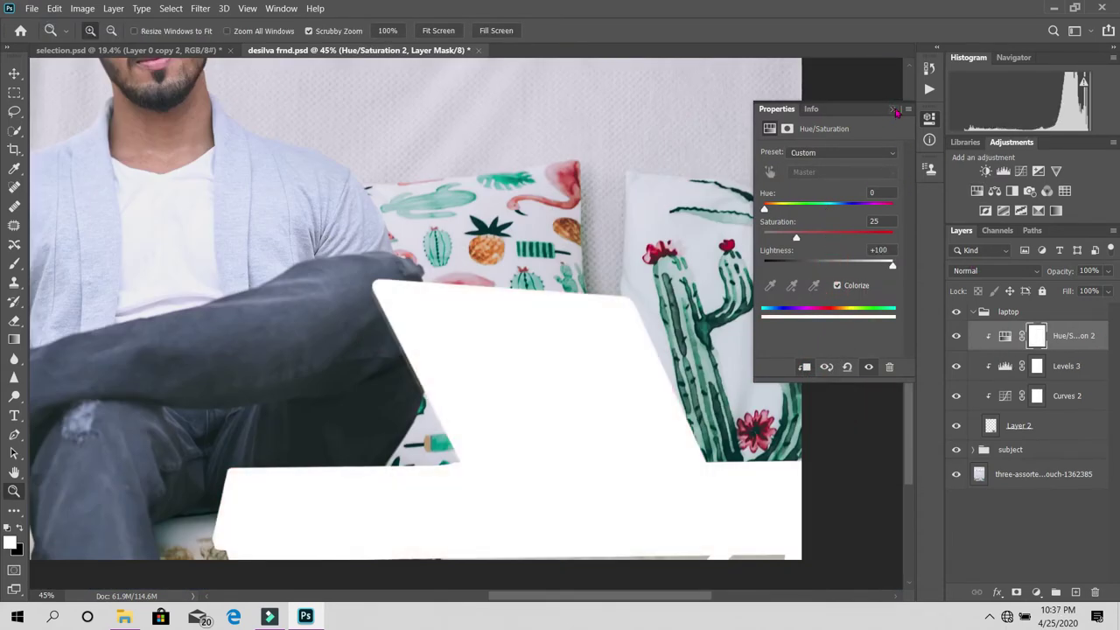
left_click(895, 110)
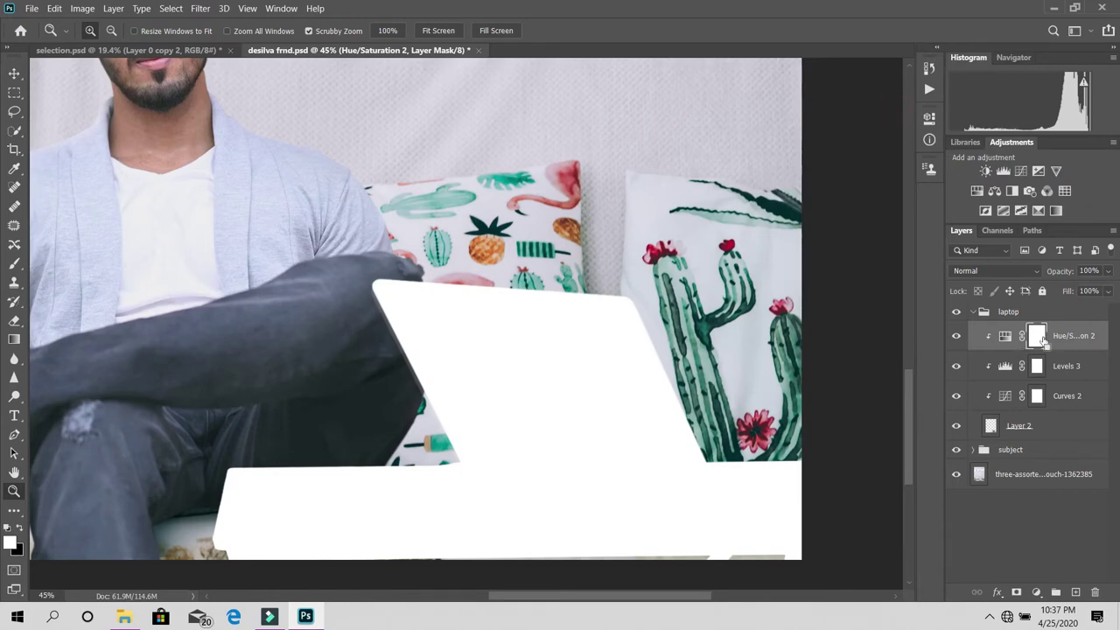
key("ctrl+i")
- Paint a white highlight along the laptop lid's top edge at 100% opacity
left_click_drag(446, 311, 463, 314)
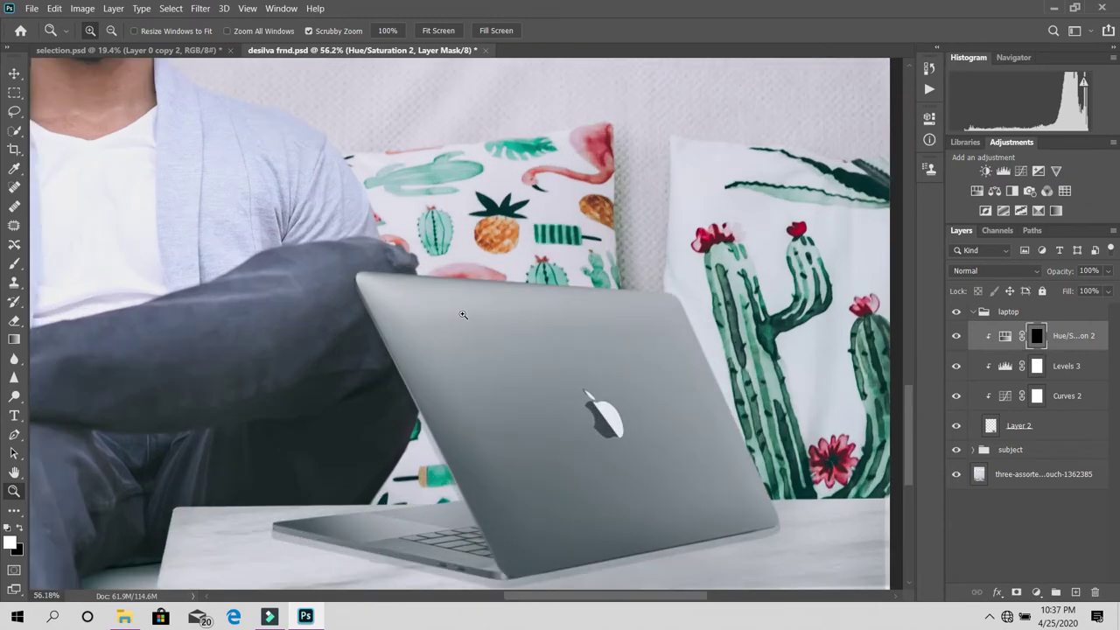
key("b")
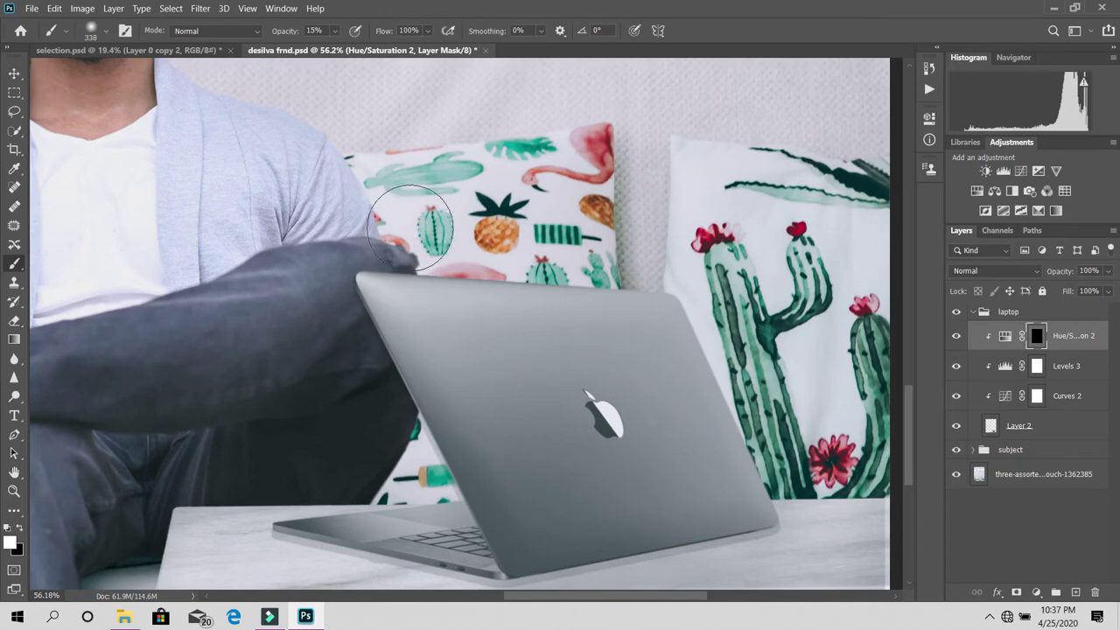
mouse_move(407, 238)
left_mouse_down()
mouse_move(482, 251)
mouse_move(507, 236)
left_mouse_up()
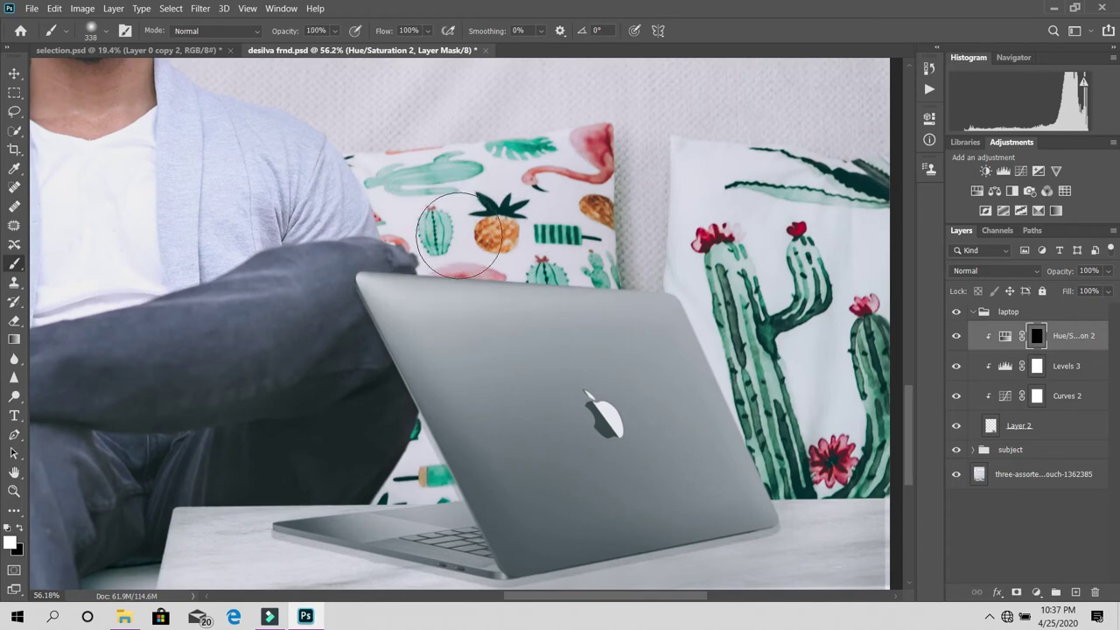
key("0")
mouse_move(317, 233)
left_mouse_down()
mouse_move(363, 219)
mouse_move(817, 245)
left_mouse_up()
scroll(282, 292, "left", 3)
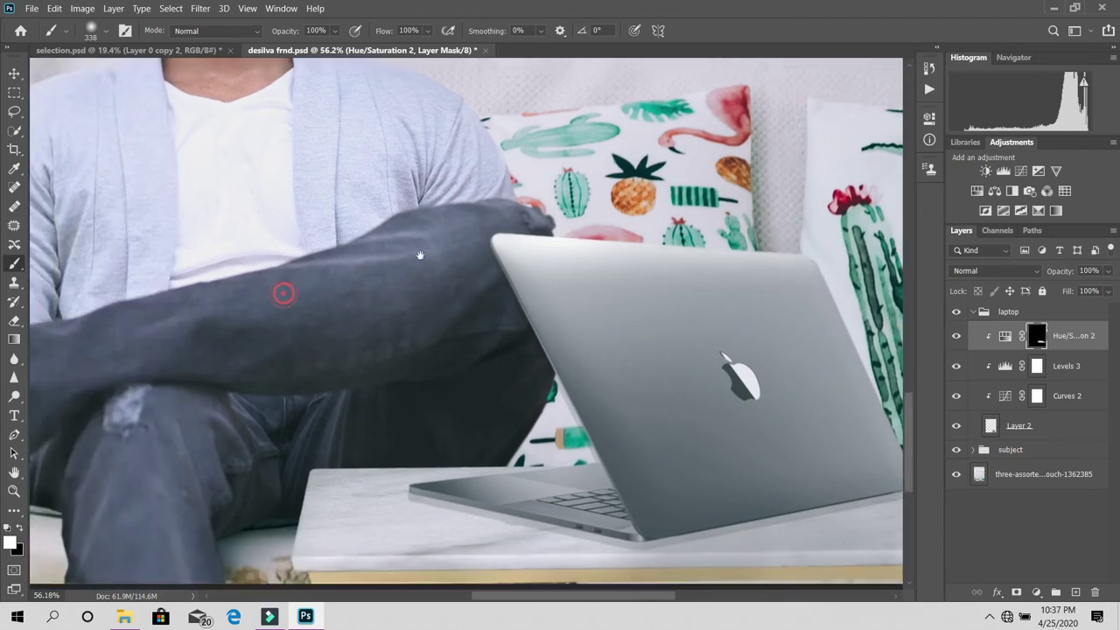
scroll(383, 383, "down", 2)
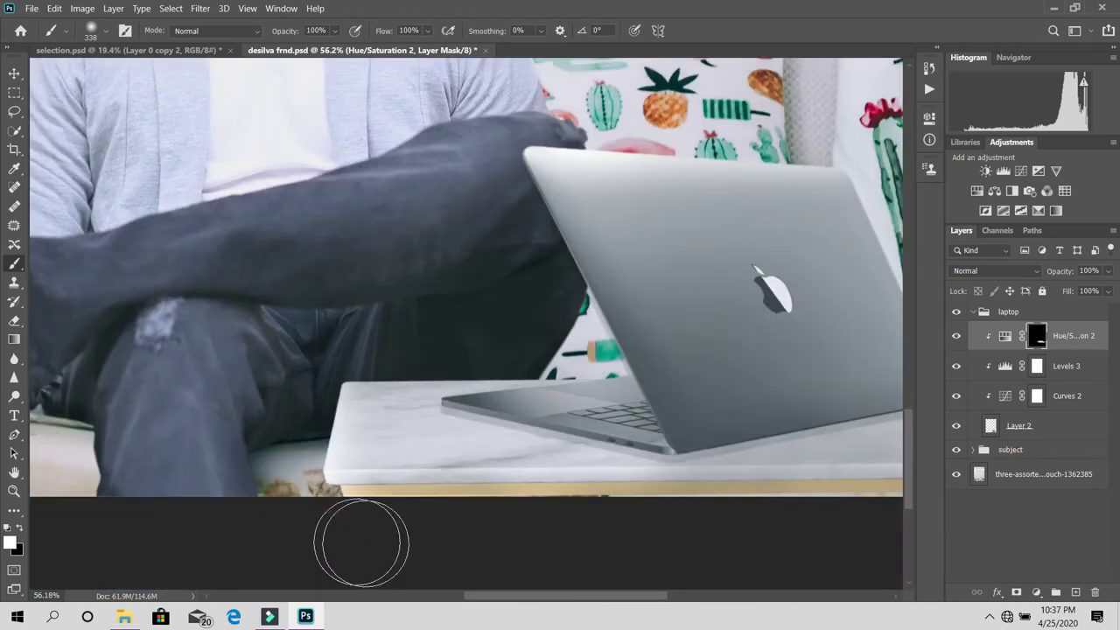
left_click_drag(419, 392, 376, 413)
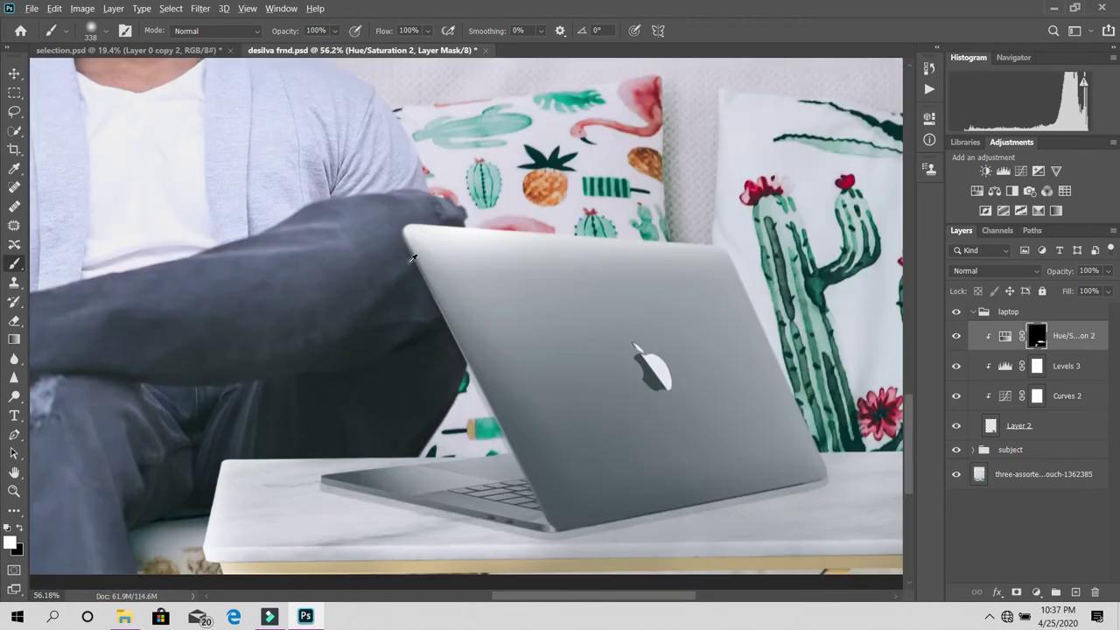
- Tone down the lid highlight with black, then zoom out to the man and laptop
key("bracketleft")
key("bracketleft")
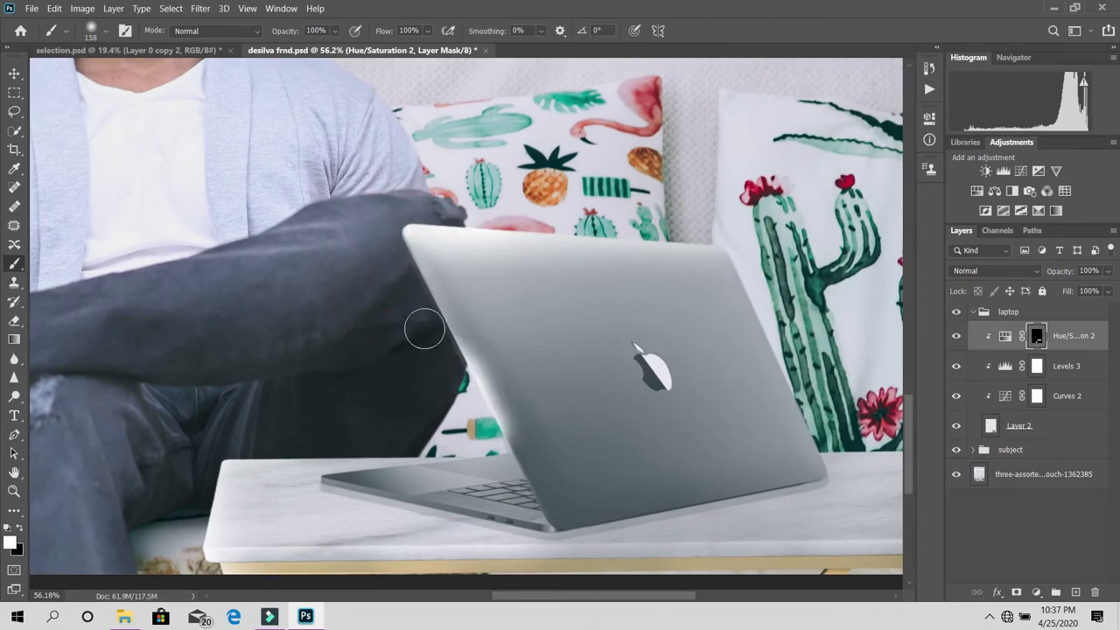
left_click_drag(517, 211, 393, 308)
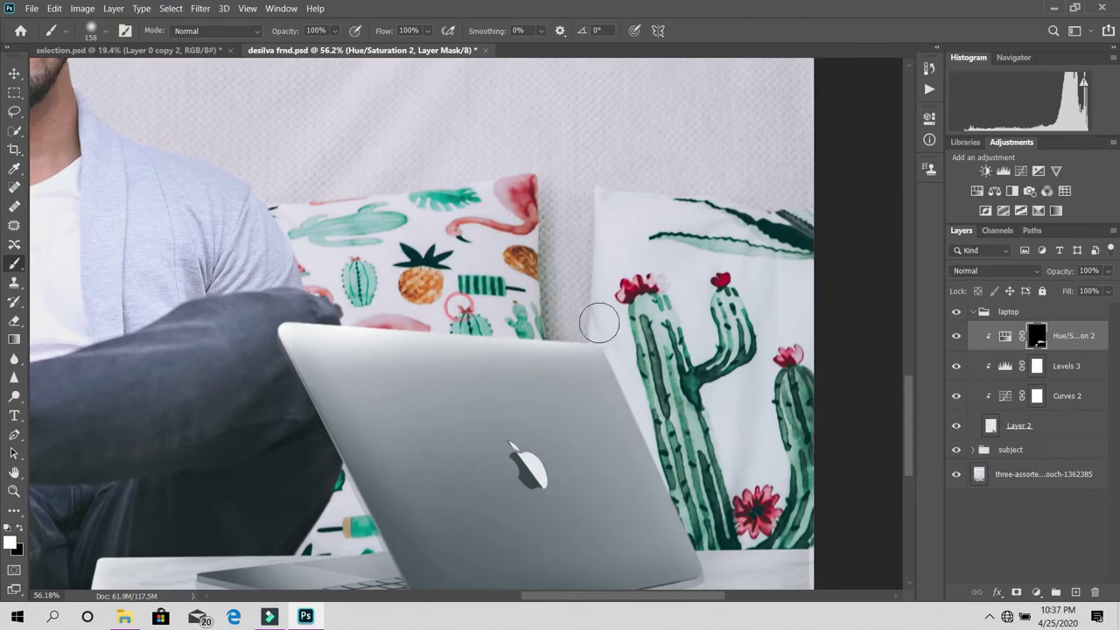
key("x")
key("bracketright")
key("bracketright")
key("bracketright")
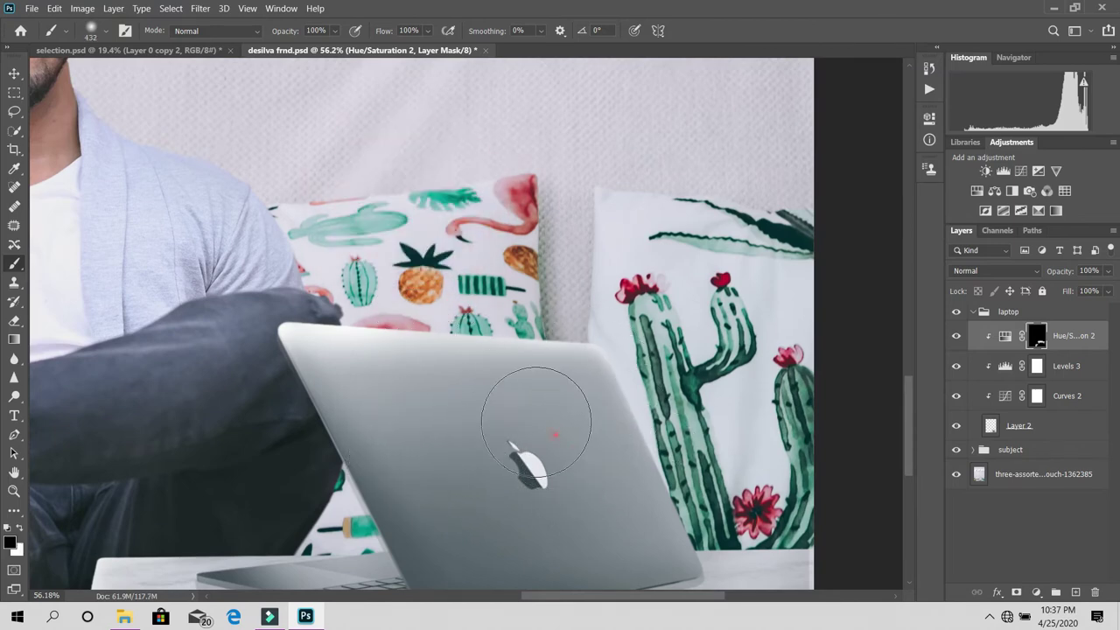
left_click(358, 398)
key("bracketleft")
key("bracketleft")
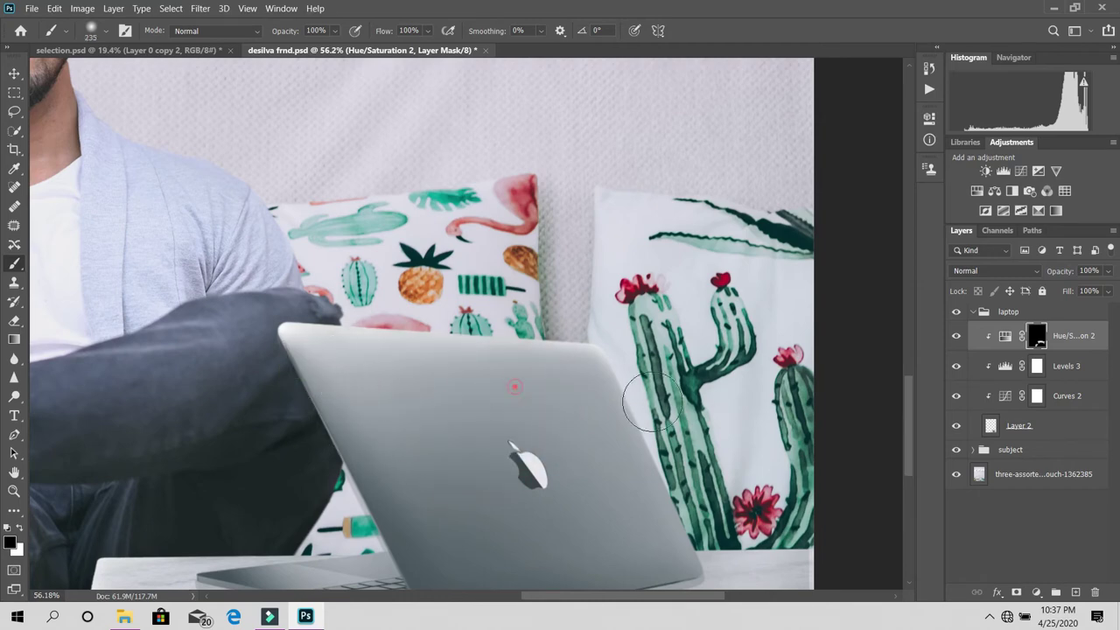
key("z")
left_click_drag(542, 302, 473, 280)
left_click(956, 338)
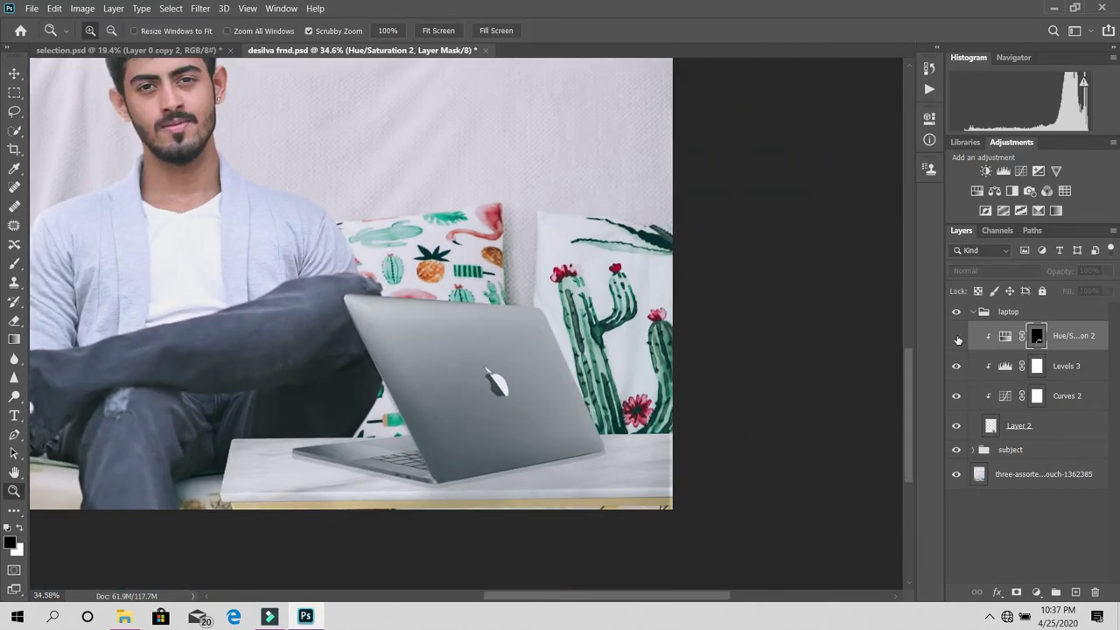
left_click(956, 338)
left_click(956, 338)
left_click(956, 338)
left_click_drag(576, 361, 525, 362)
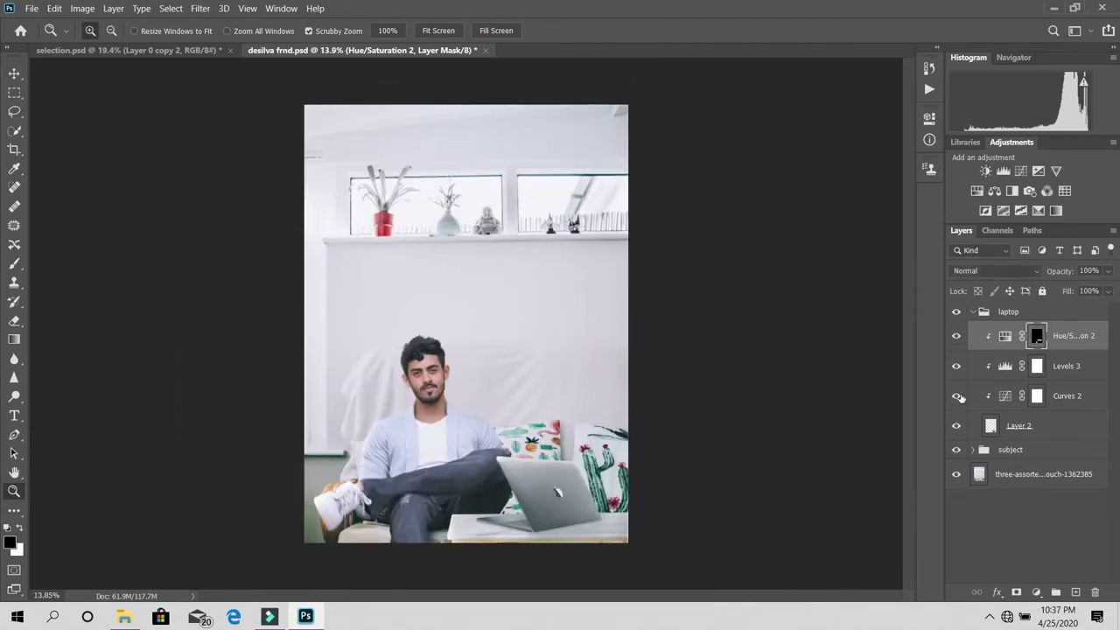
left_click(973, 312)
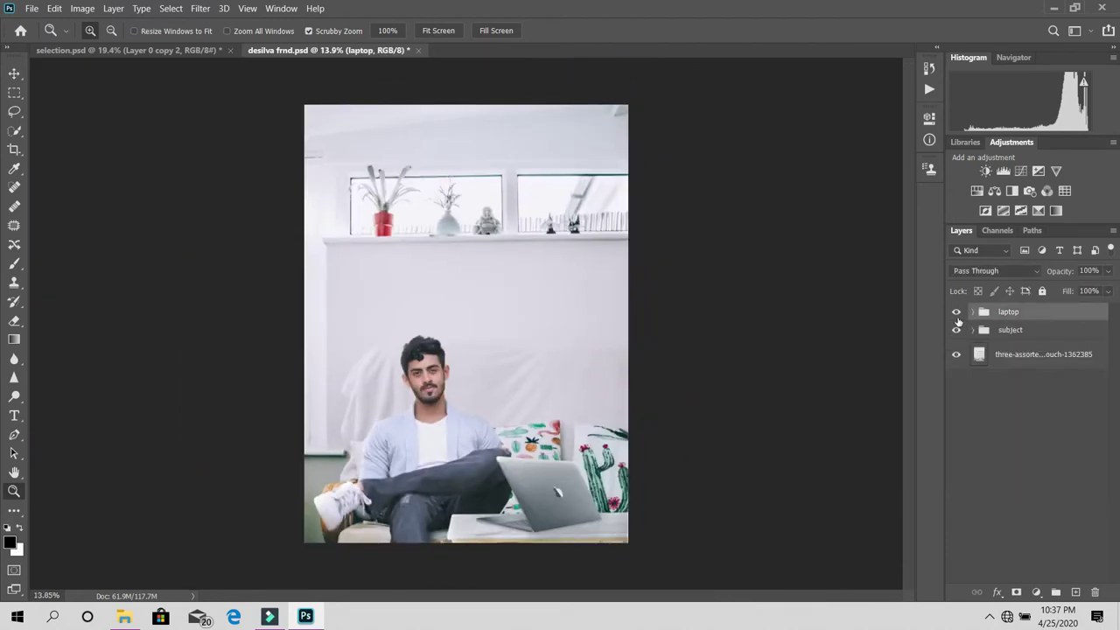
left_click(956, 312)
left_click(956, 312)
left_click_drag(464, 385, 485, 385)
scroll(485, 385, "up", 8)
left_click_drag(430, 430, 430, 408)
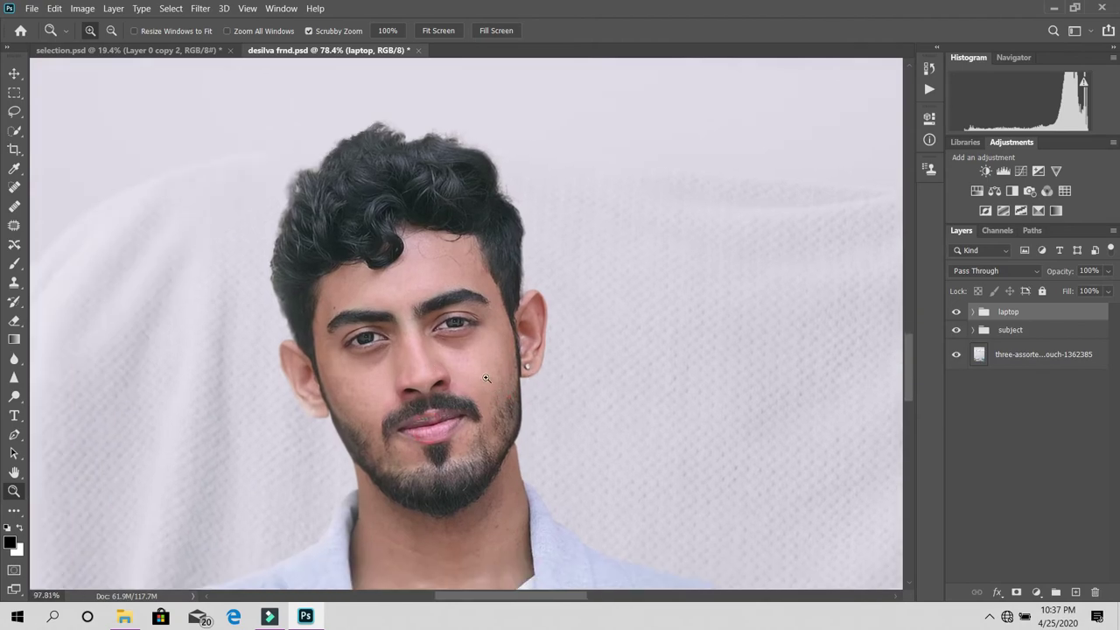
scroll(464, 370, "up", 3)
scroll(382, 319, "down", 3)
scroll(378, 311, "down", 2)
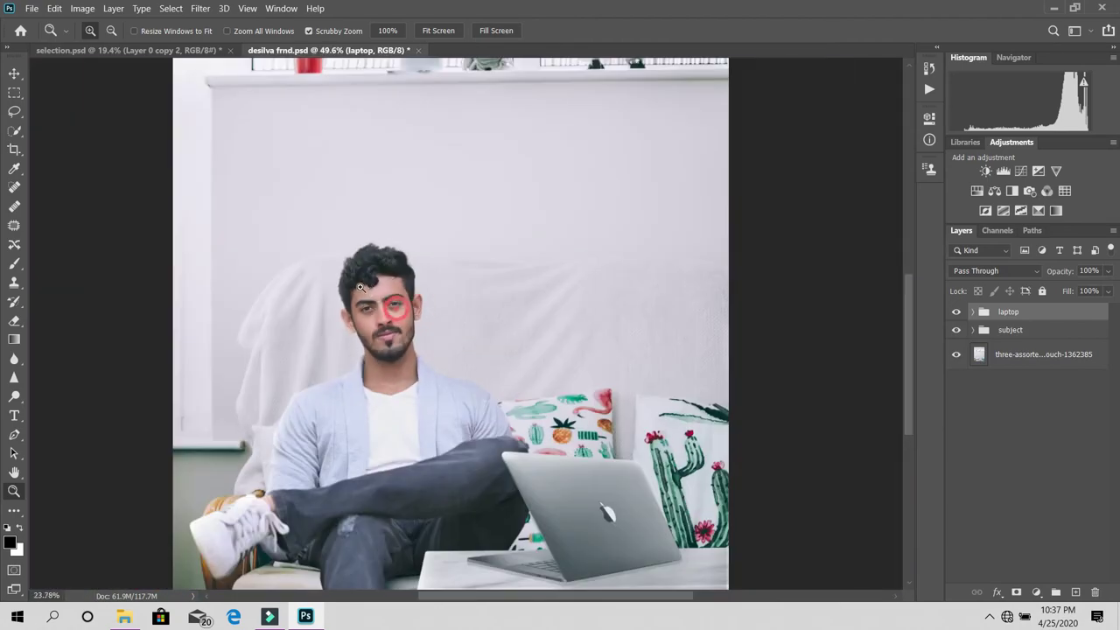
mouse_move(398, 312)
left_mouse_down()
mouse_move(348, 420)
mouse_move(289, 420)
left_mouse_up()
right_click(437, 247)
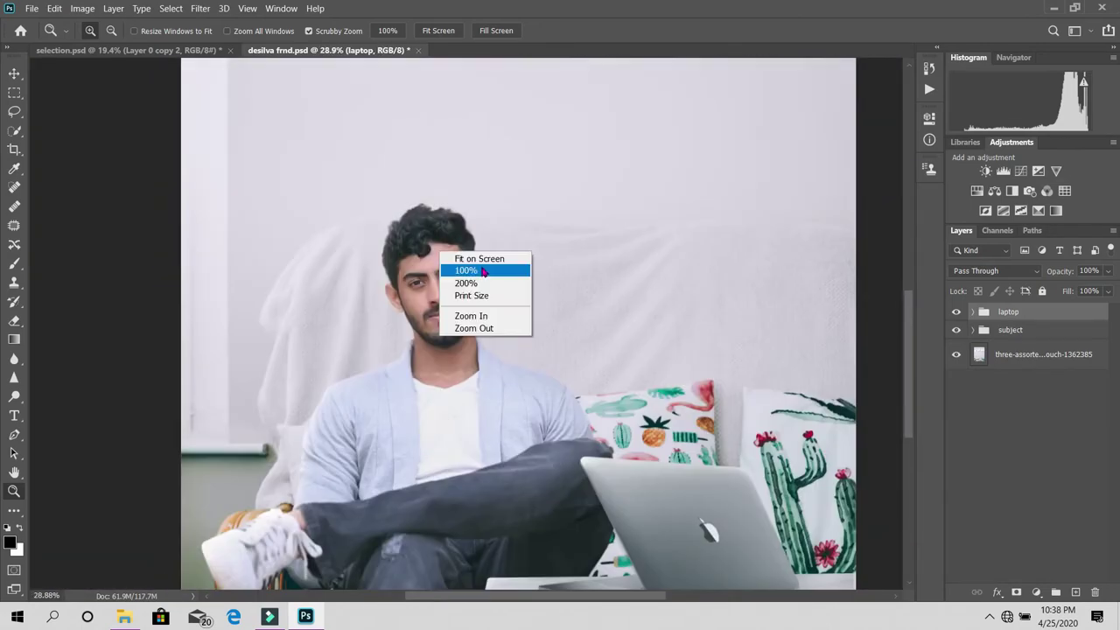
left_click(479, 259)
left_click(956, 312)
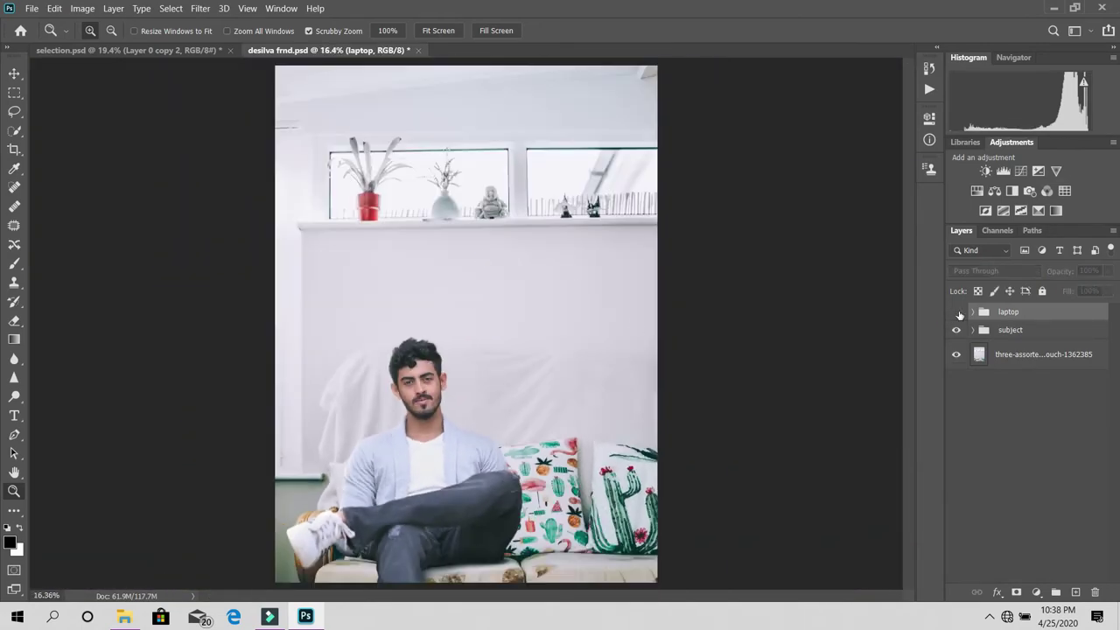
left_click(955, 312)
left_click(972, 312)
left_click(972, 312)
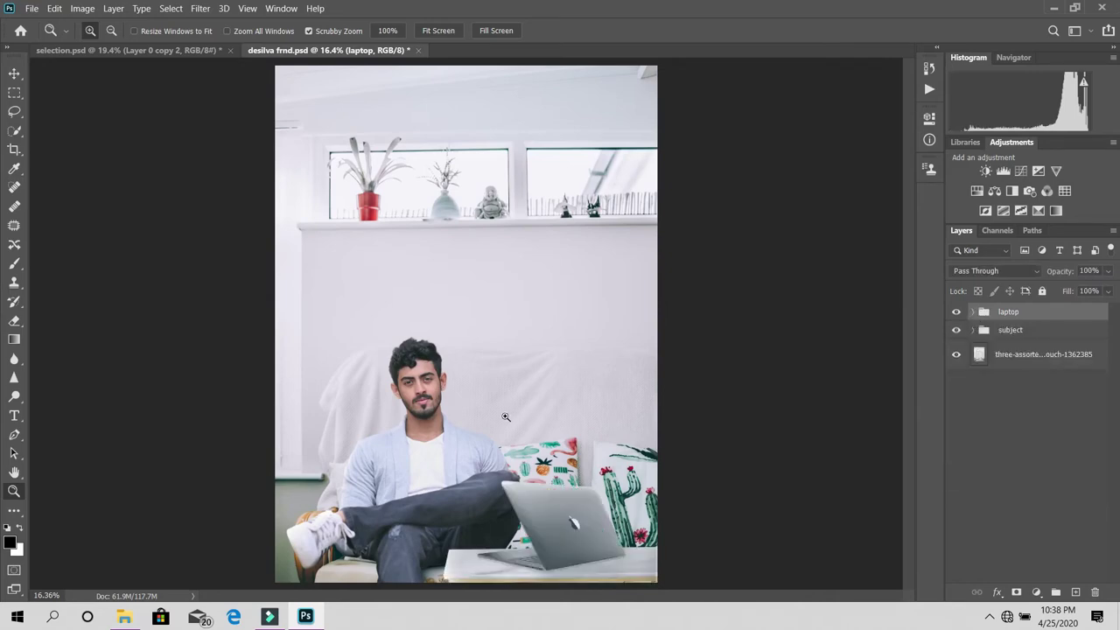
mouse_move(375, 482)
left_mouse_down()
mouse_move(452, 445)
mouse_move(367, 463)
mouse_move(539, 434)
mouse_move(513, 405)
mouse_move(473, 403)
left_mouse_up()
left_click(998, 331)
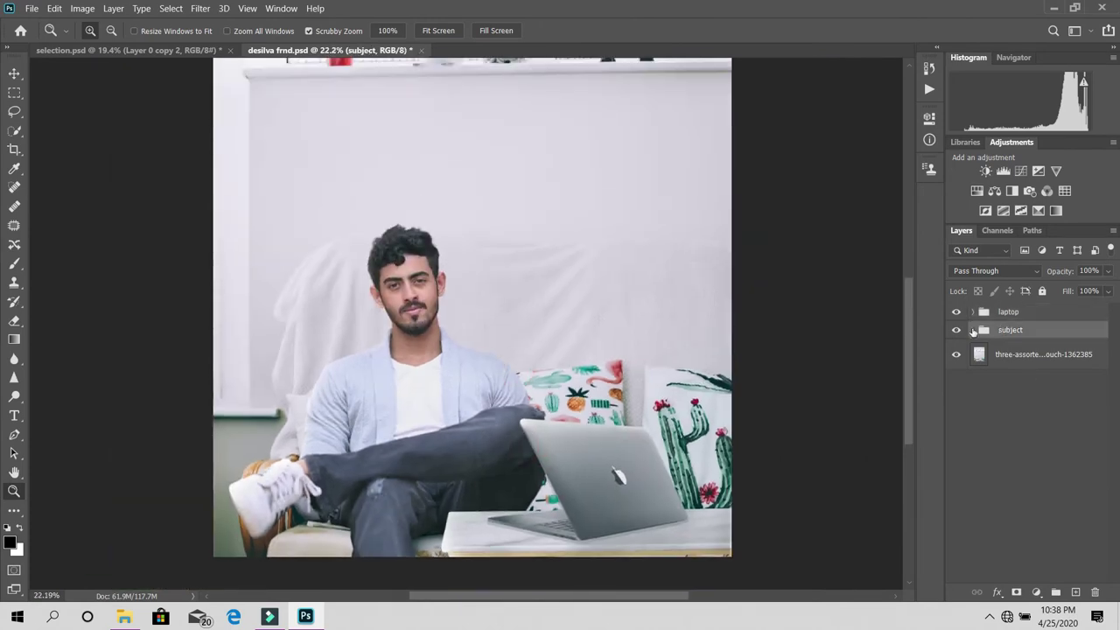
left_click(971, 331)
left_click(973, 332)
left_click(1058, 355)
left_click(553, 329, "alt")
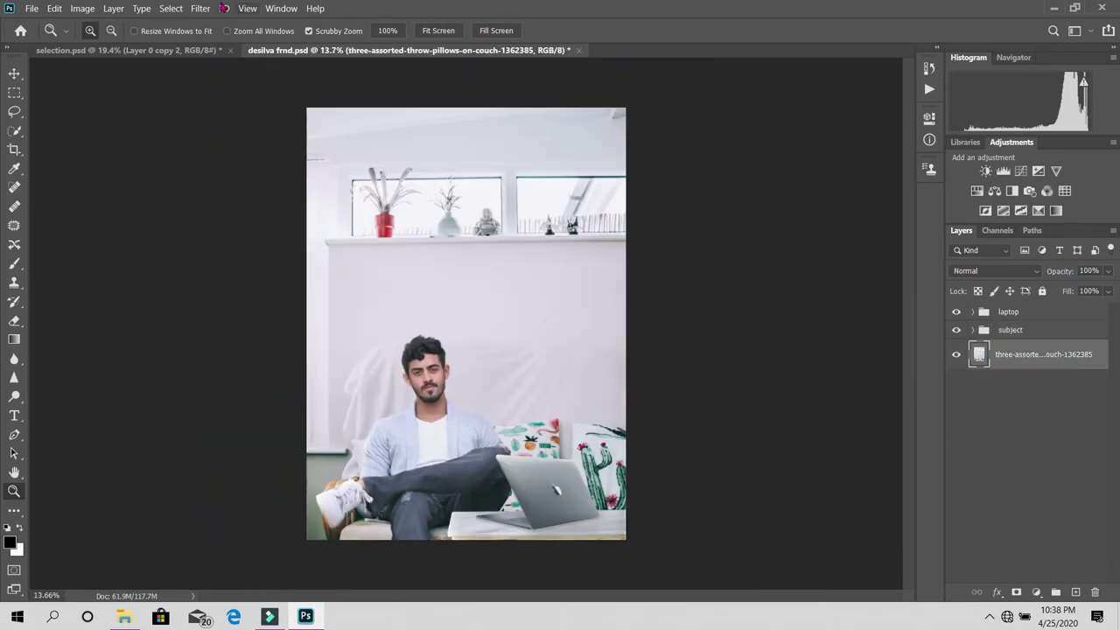
- Start a Field Blur with its first pin on the legs and shoe at 12 px
left_click(202, 9)
mouse_move(208, 164)
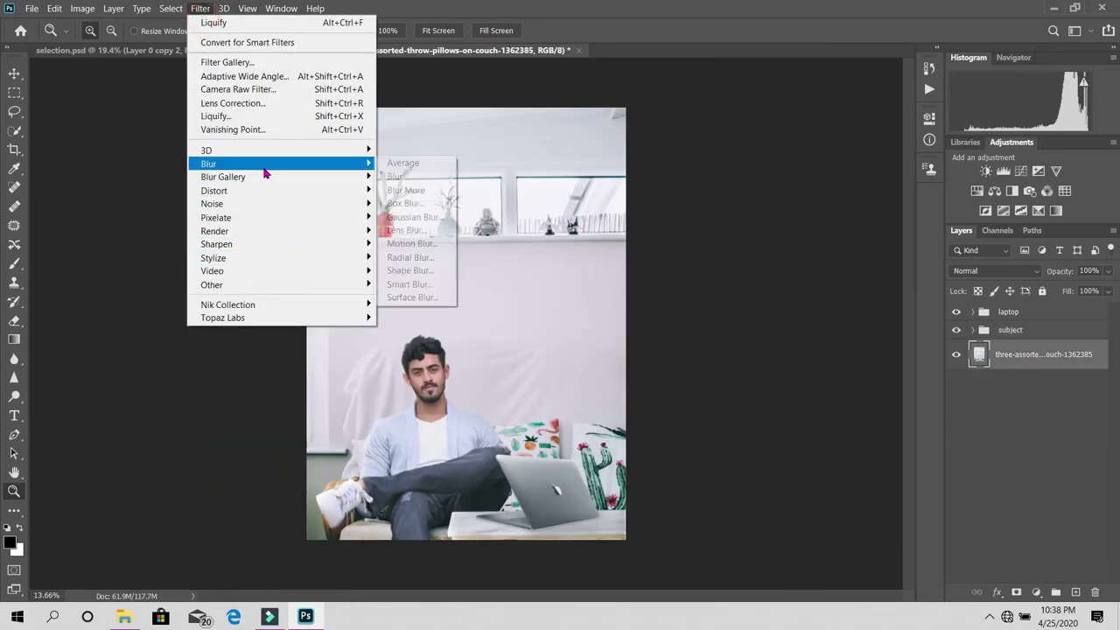
left_click(409, 177)
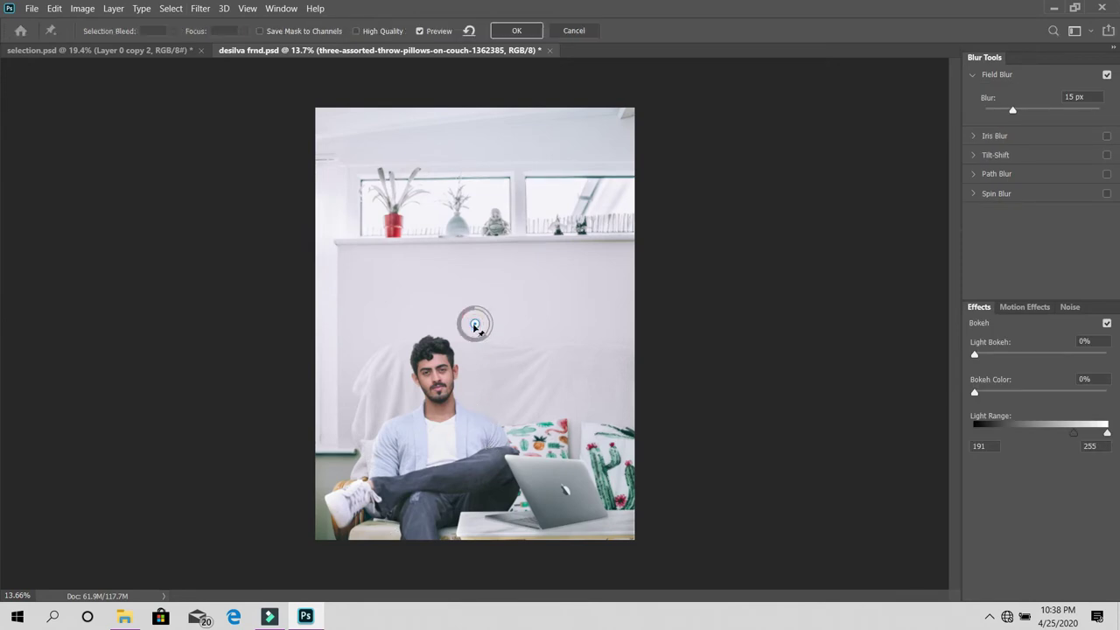
left_click_drag(474, 325, 429, 470)
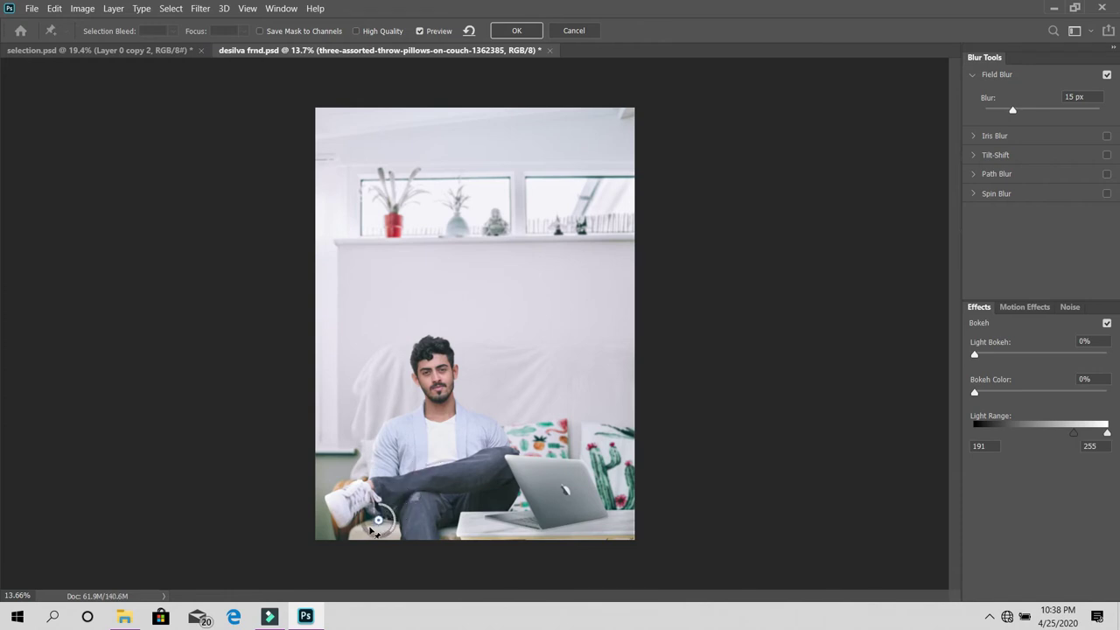
left_click_drag(429, 472, 372, 528)
key("ctrl+plus")
key("ctrl+plus")
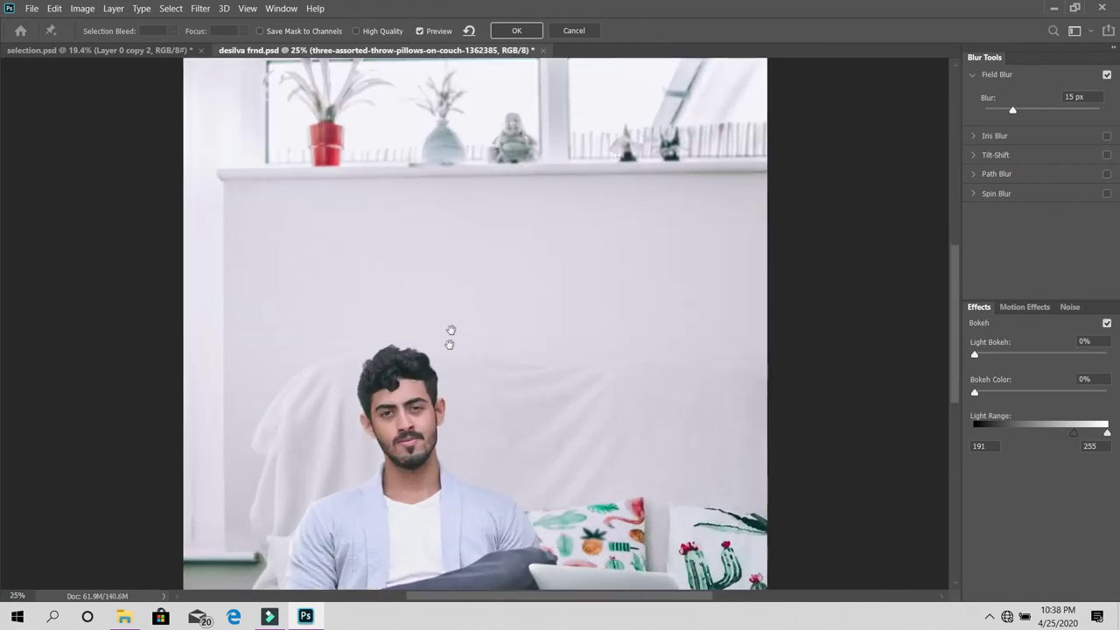
scroll(450, 332, "down", 3)
left_click_drag(349, 558, 433, 556)
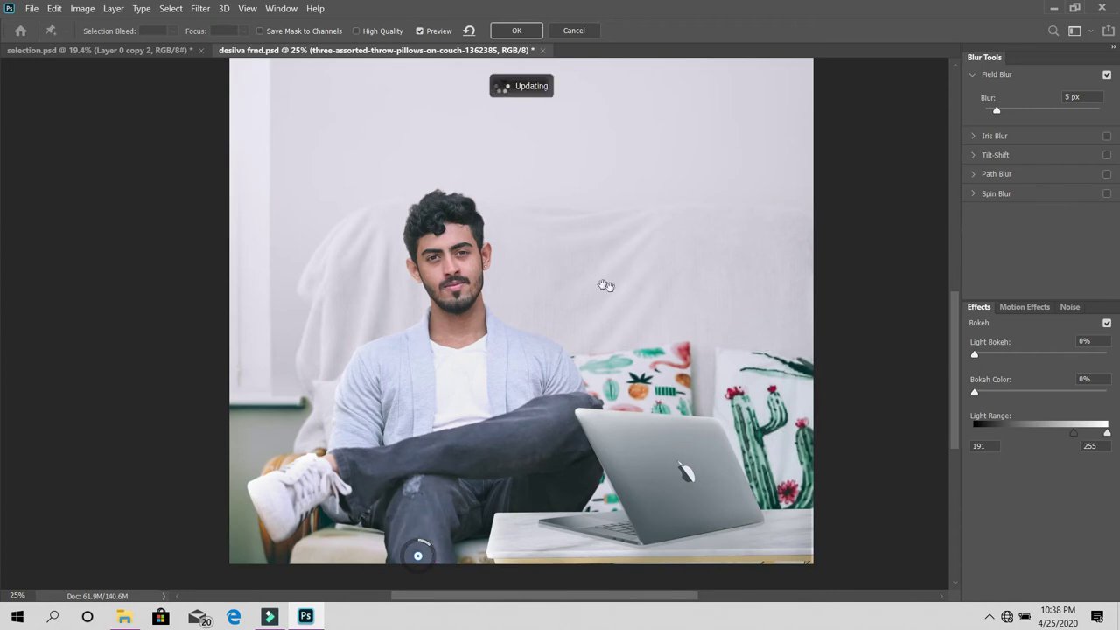
- Add a 16 px pin on the cactus pillow and an 11 px wall pin, then apply
scroll(598, 350, "up", 2)
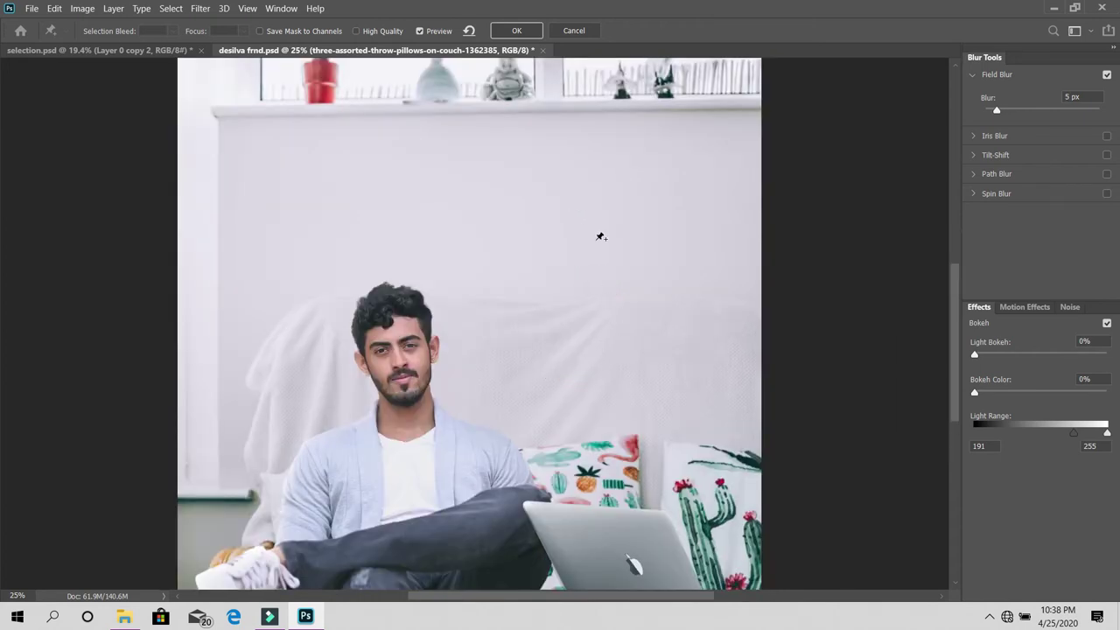
scroll(601, 237, "down", 1)
left_click(620, 480)
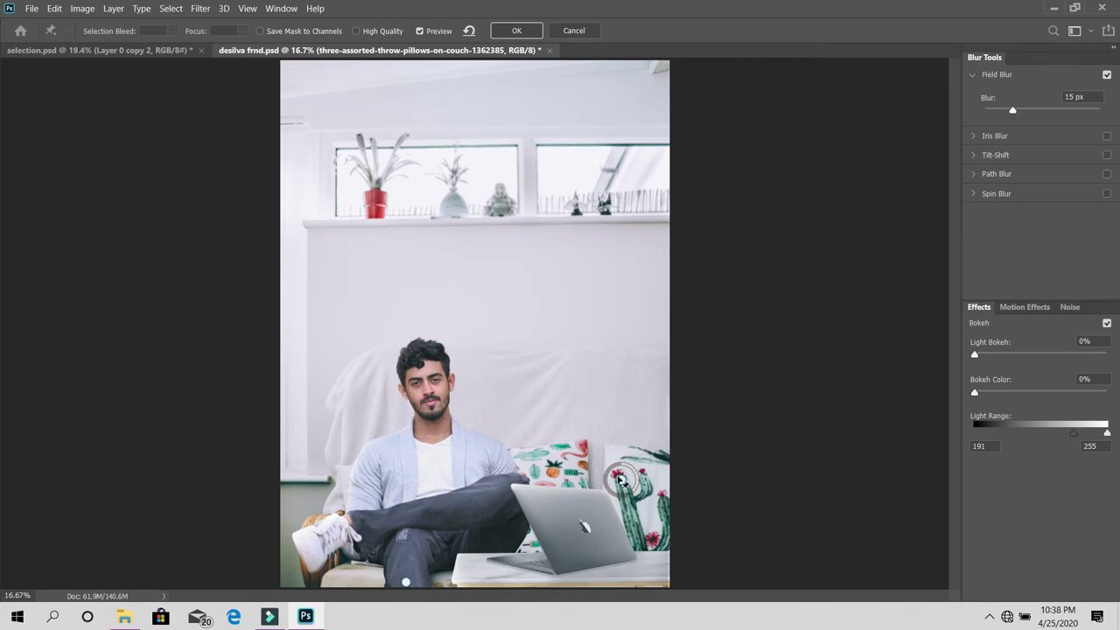
left_click_drag(633, 488, 651, 535)
mouse_move(620, 480)
left_mouse_down()
mouse_move(635, 550)
mouse_move(655, 539)
left_mouse_up()
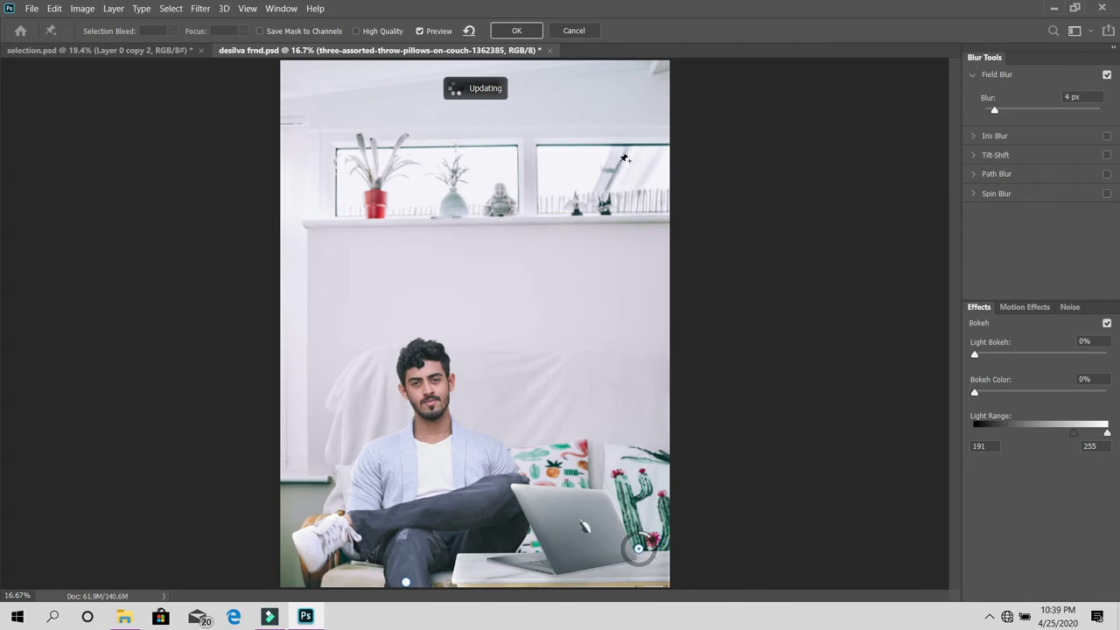
left_click(632, 280)
left_click_drag(640, 297, 660, 276)
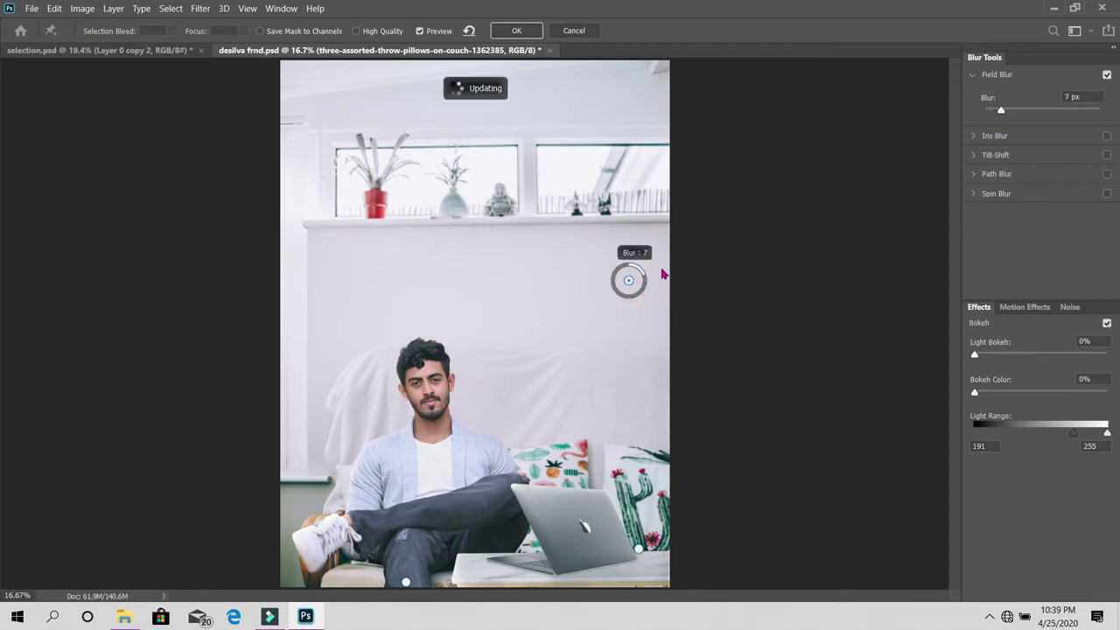
left_click(519, 32)
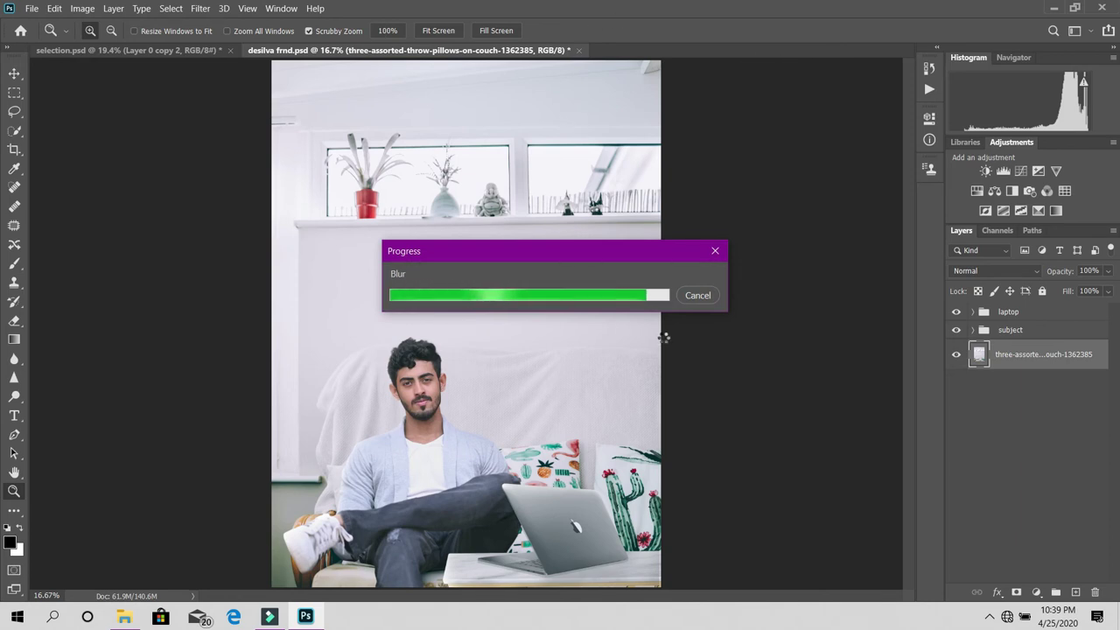
left_click_drag(421, 351, 422, 372)
- Toggle the background photo to check it and zoom out on the composite
left_click(957, 354)
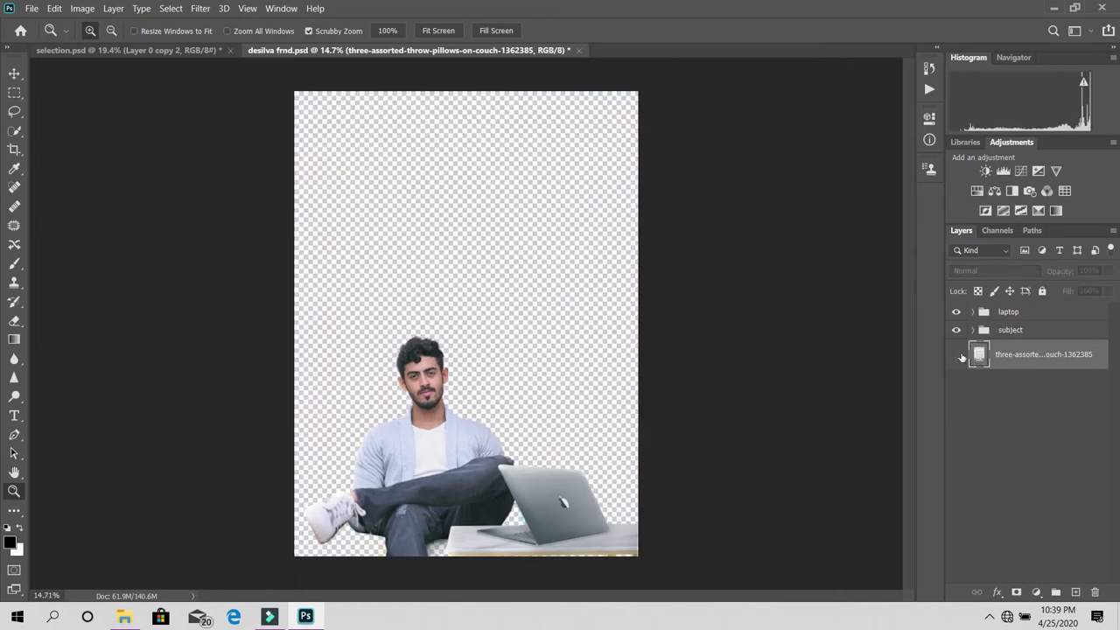
left_click(956, 355)
left_click_drag(552, 332, 527, 330)
left_click(1032, 315)
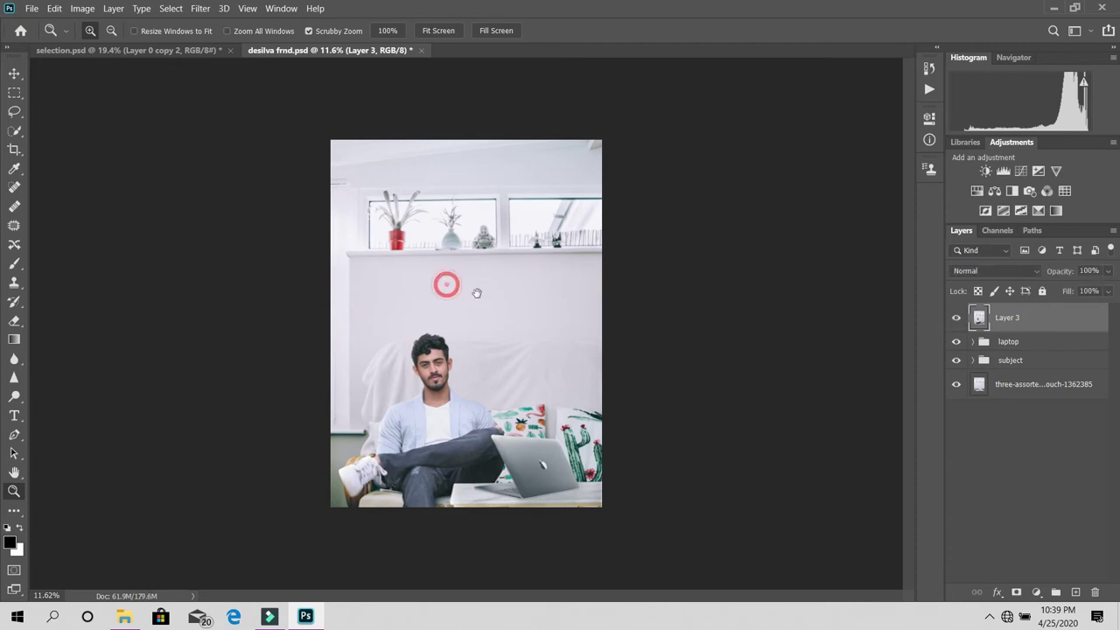
left_click_drag(495, 199, 506, 200)
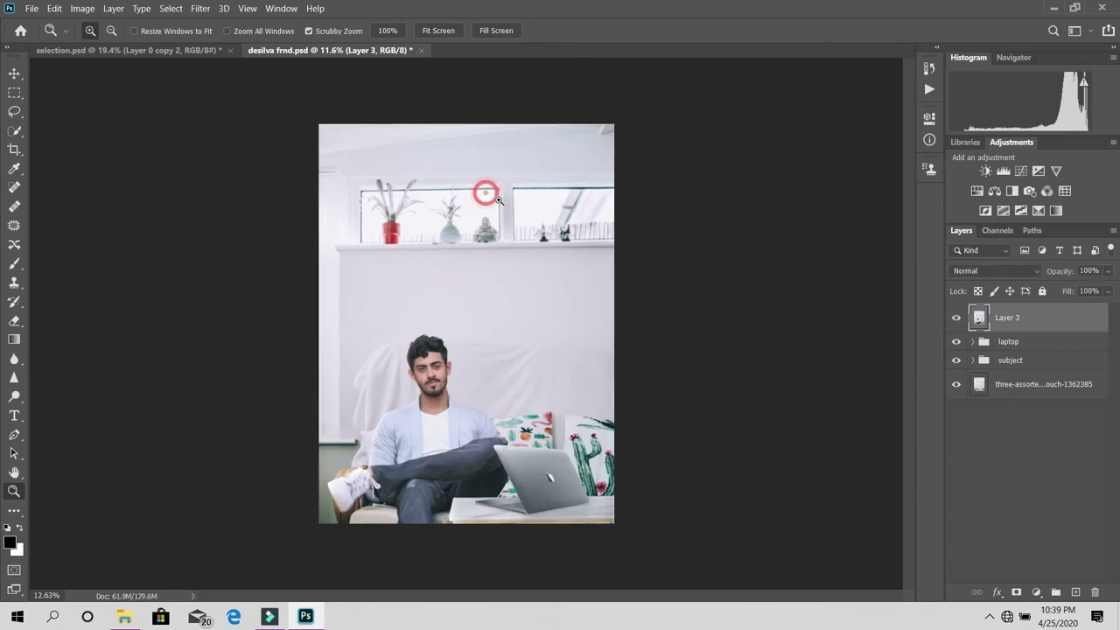
- In Camera Raw set Temperature +7, Tint −10, Highlights +25, Shadows +14, Texture +15, Clarity +20, Vibrance +10
left_click(202, 9)
left_click(236, 89)
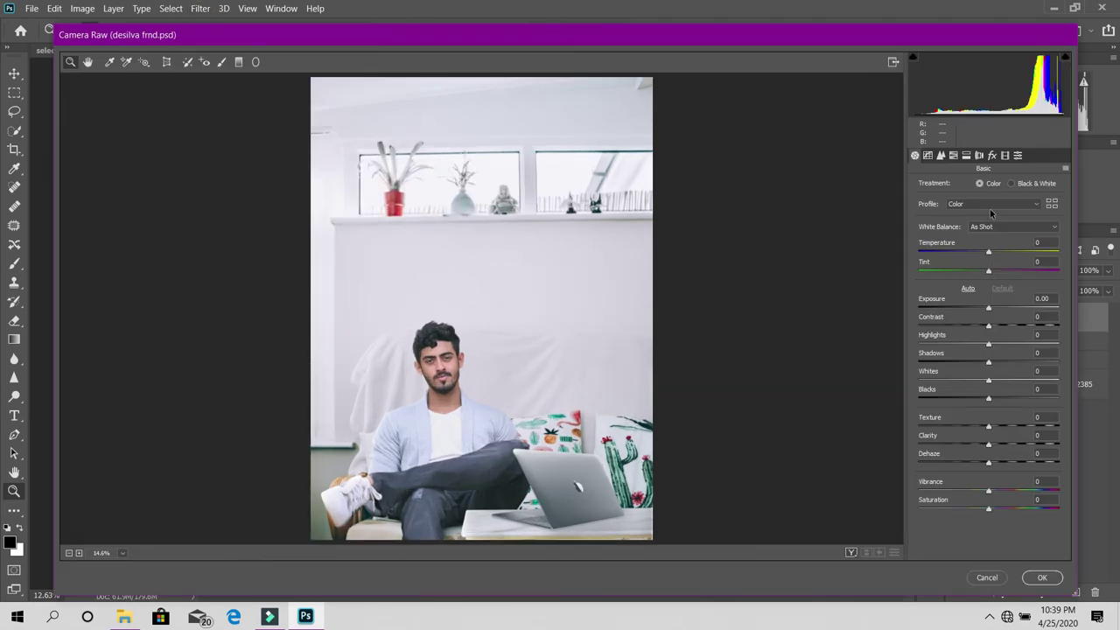
left_click(1007, 227)
left_click(999, 241)
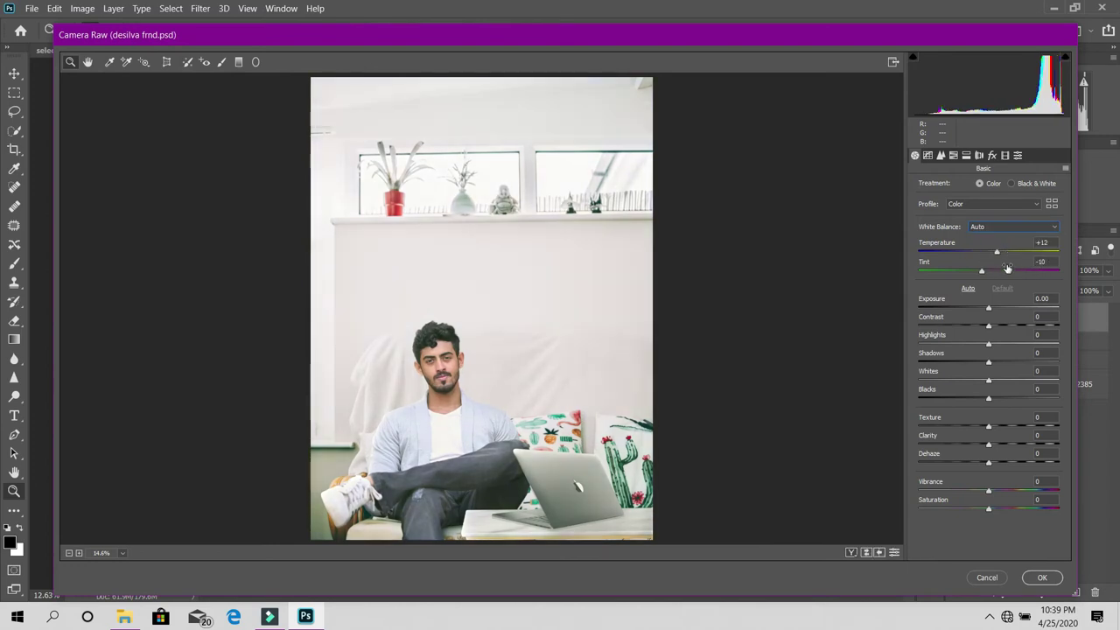
left_click_drag(999, 254, 994, 254)
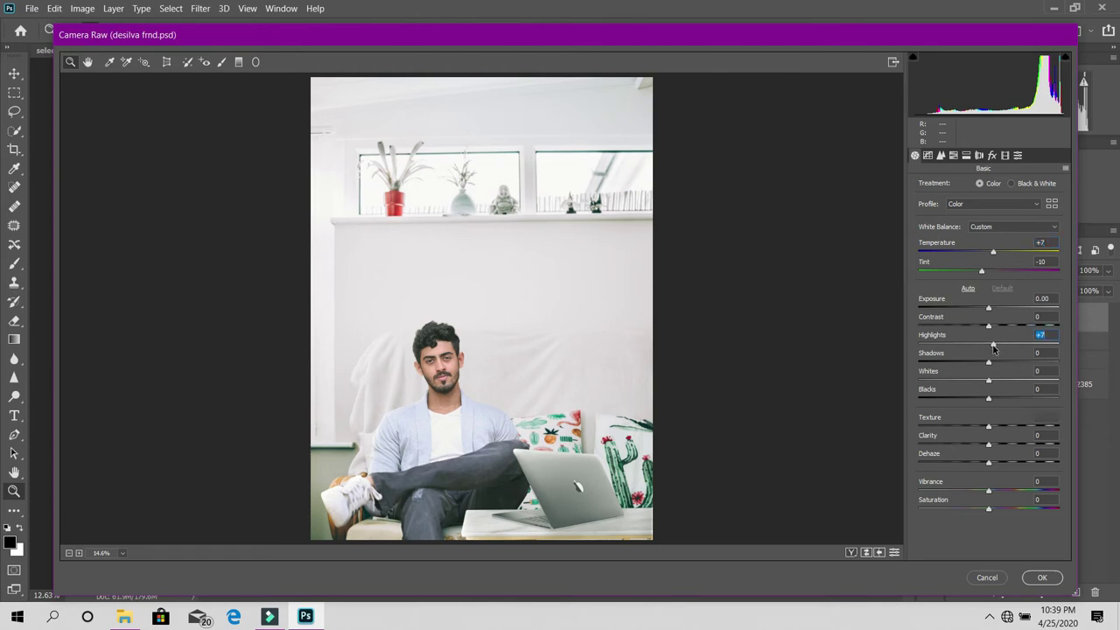
mouse_move(993, 348)
left_mouse_down()
mouse_move(1006, 349)
mouse_move(999, 366)
left_mouse_up()
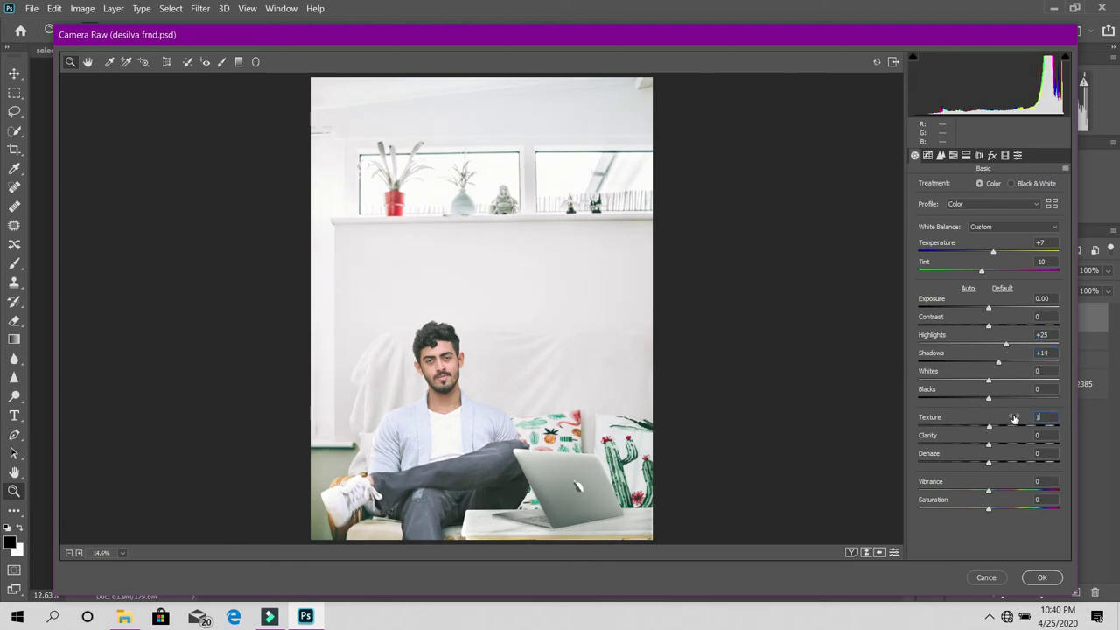
left_click_drag(1014, 418, 1066, 435)
type("20")
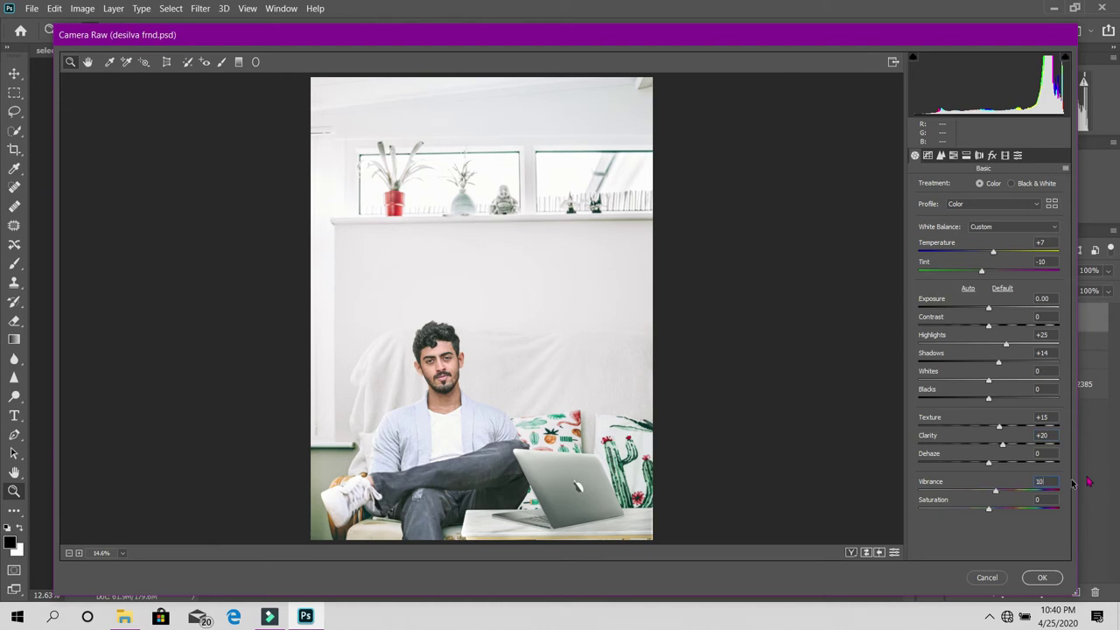
- Check the preview zoom and move through the panels to the sharpening settings
left_click(473, 367)
left_click(545, 321, "alt")
left_click(499, 330)
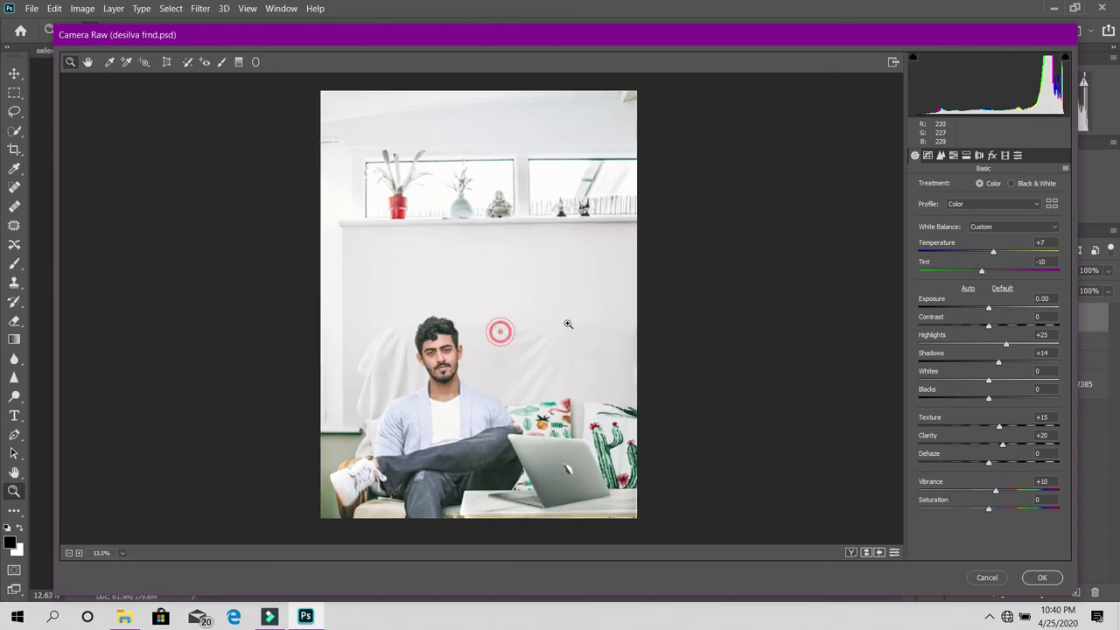
left_click(954, 155)
left_click(928, 155)
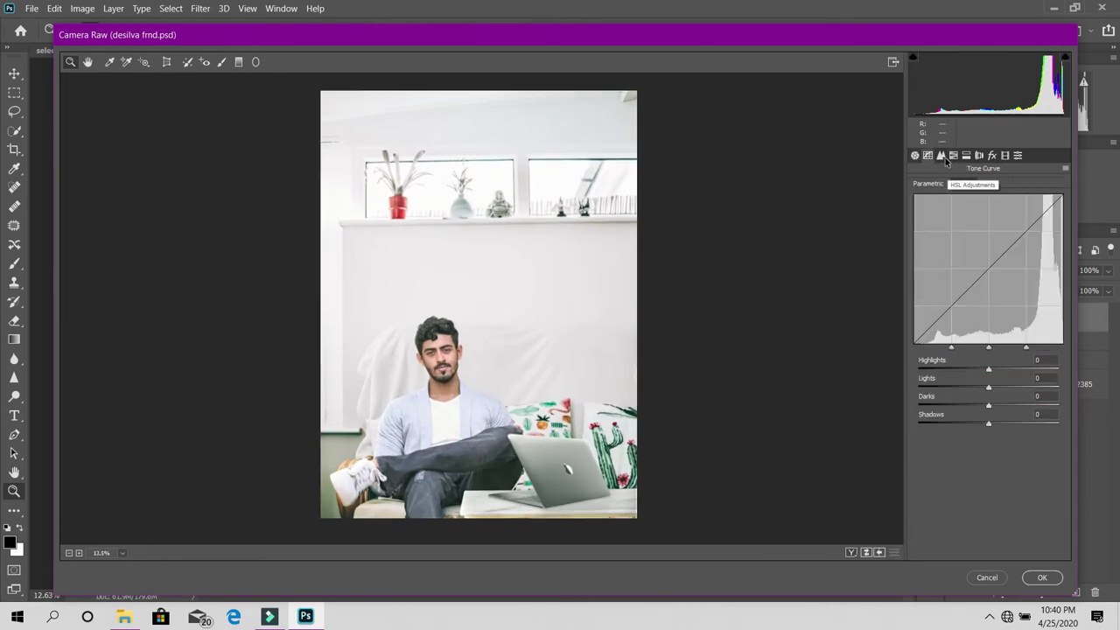
left_click(940, 155)
- Set sharpening Masking to 48 and Amount to 29, checking the face up close
left_click(423, 366)
left_click(598, 380, "alt")
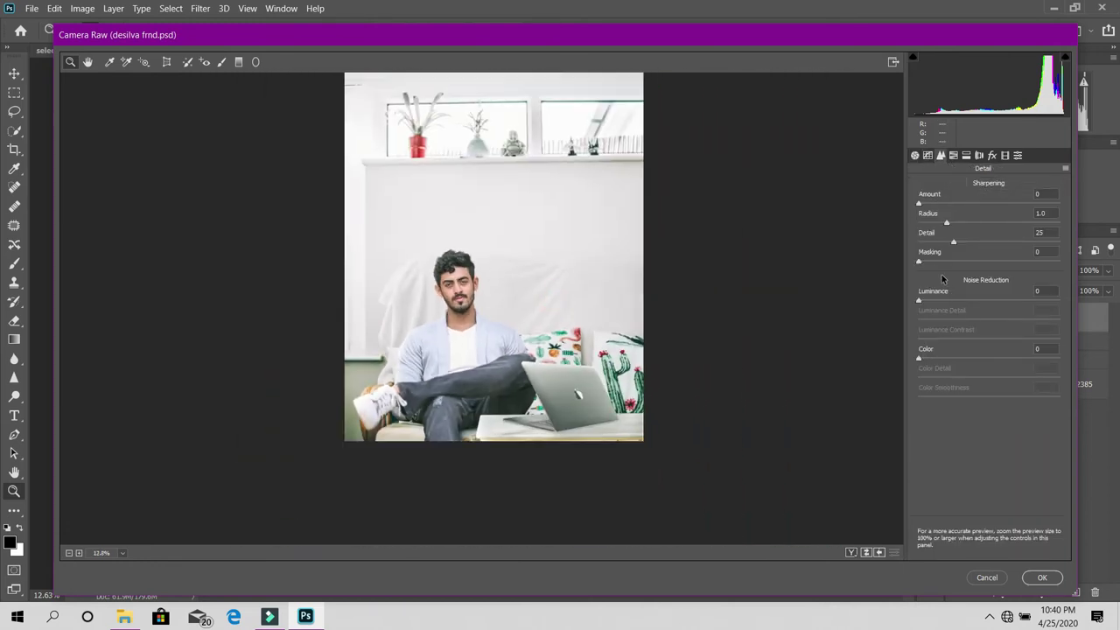
left_click_drag(925, 259, 982, 259)
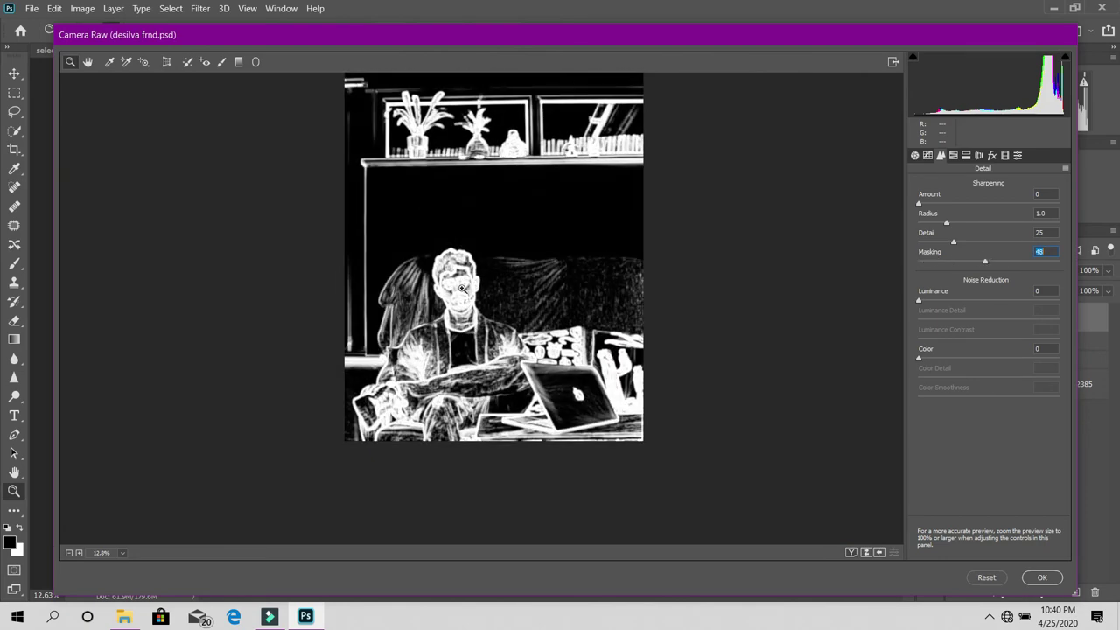
left_click_drag(982, 258, 985, 260)
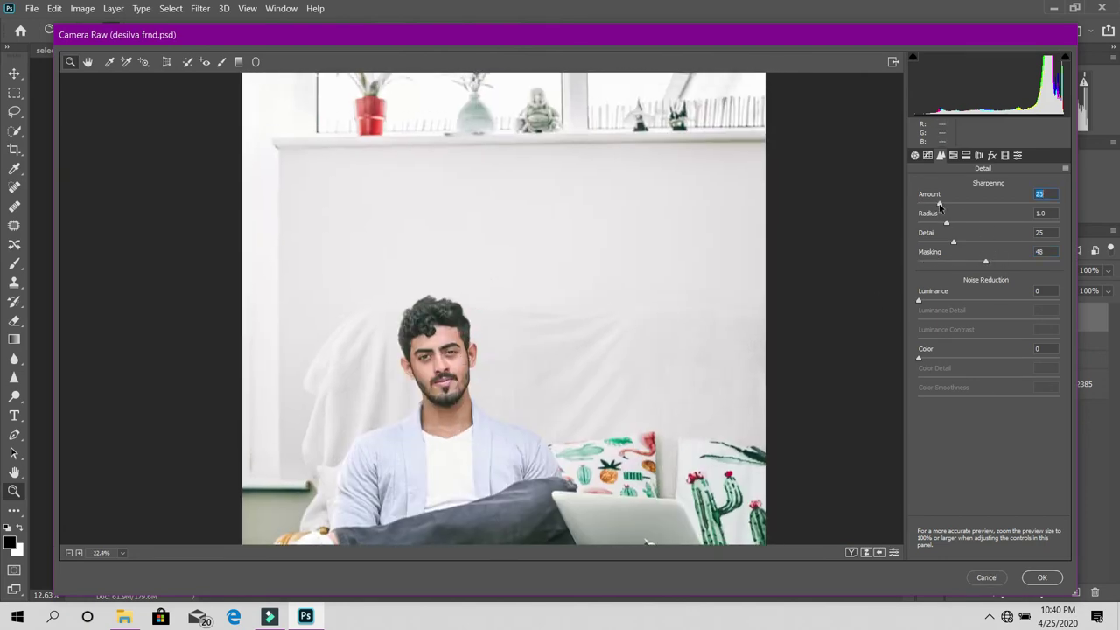
left_click_drag(400, 352, 970, 200)
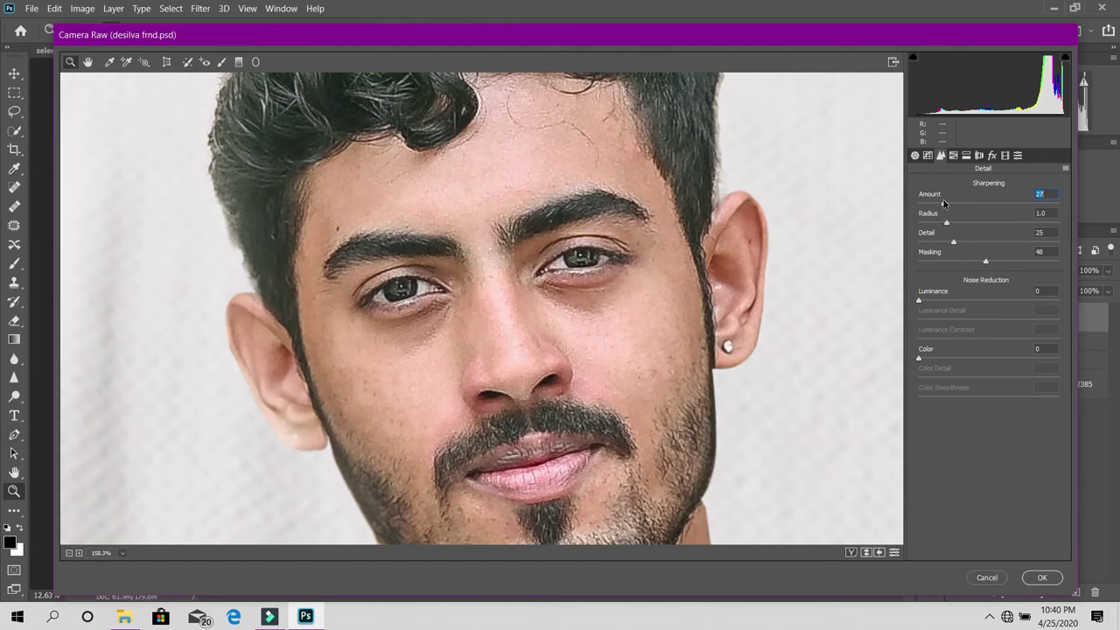
right_click(679, 210)
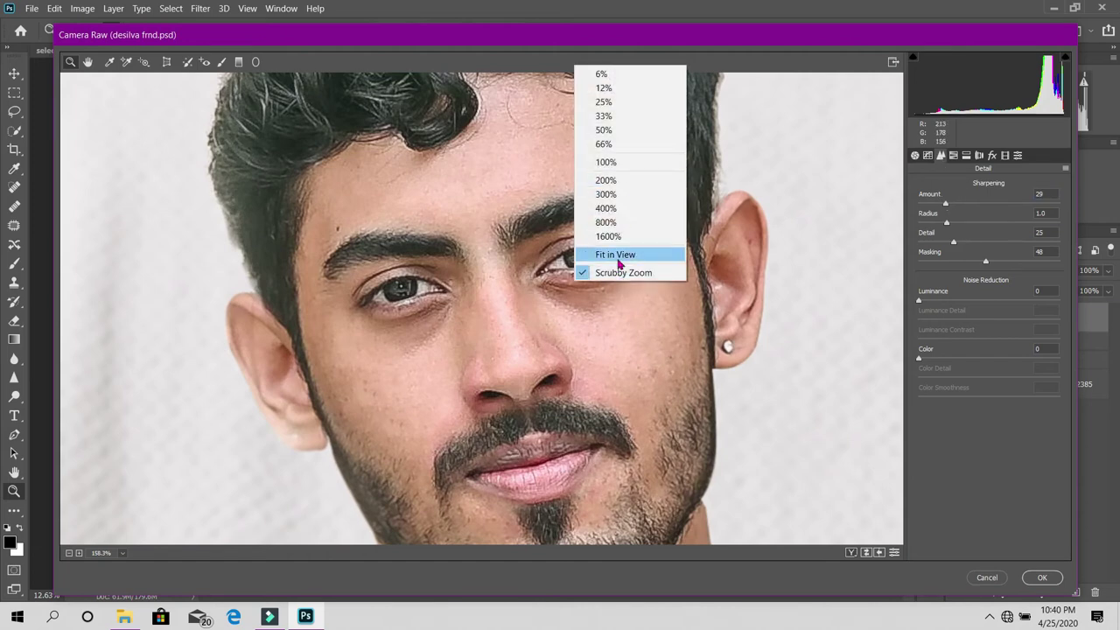
left_click(622, 254)
- In Camera Raw HSL, set Blues saturation to -16 and Oranges luminance to +10
left_click(953, 158)
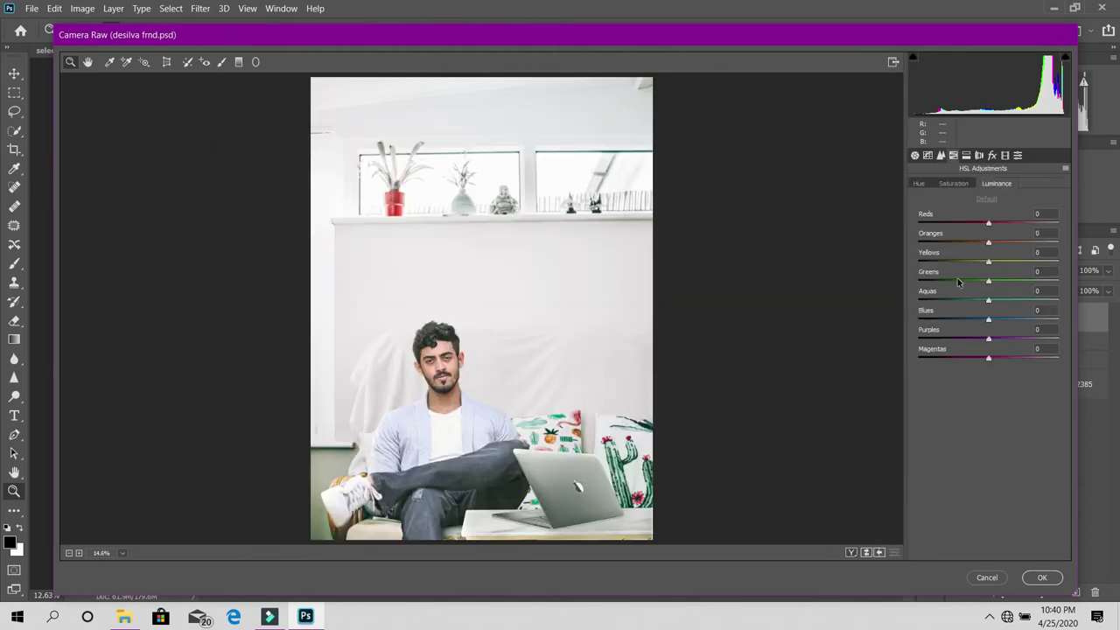
left_click(963, 185)
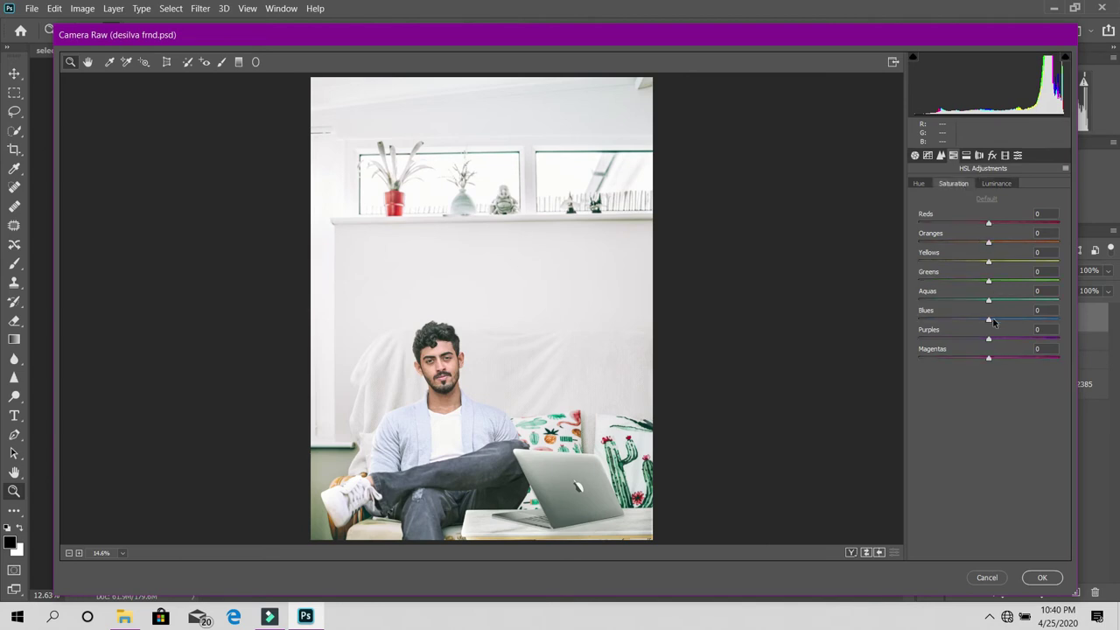
key("shift+Down")
key("shift+Down")
key("shift+Down")
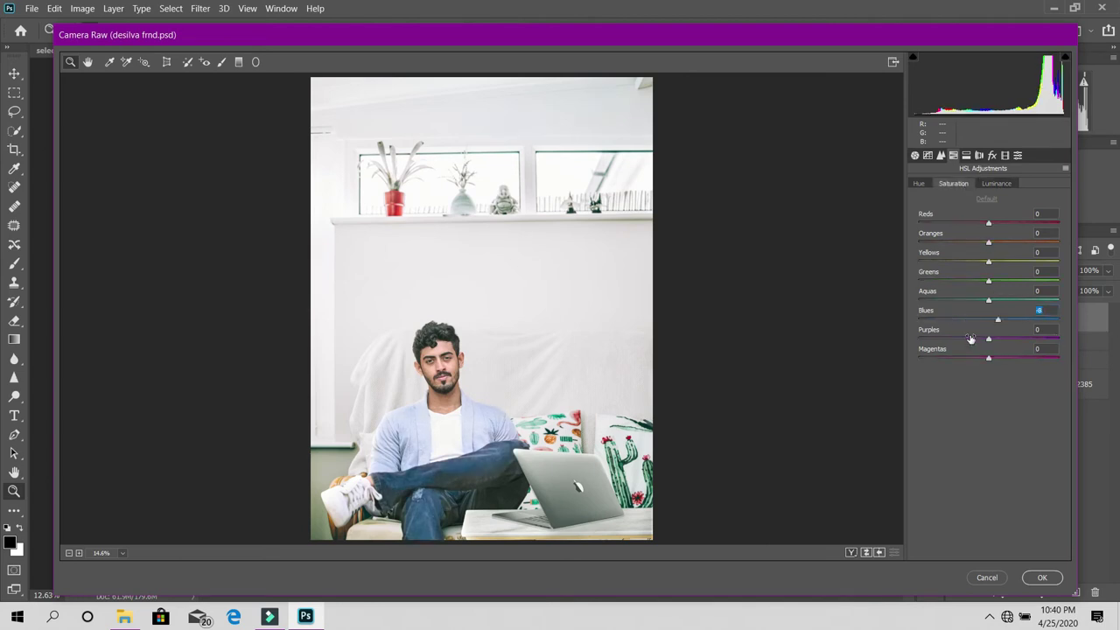
left_click_drag(991, 326, 977, 323)
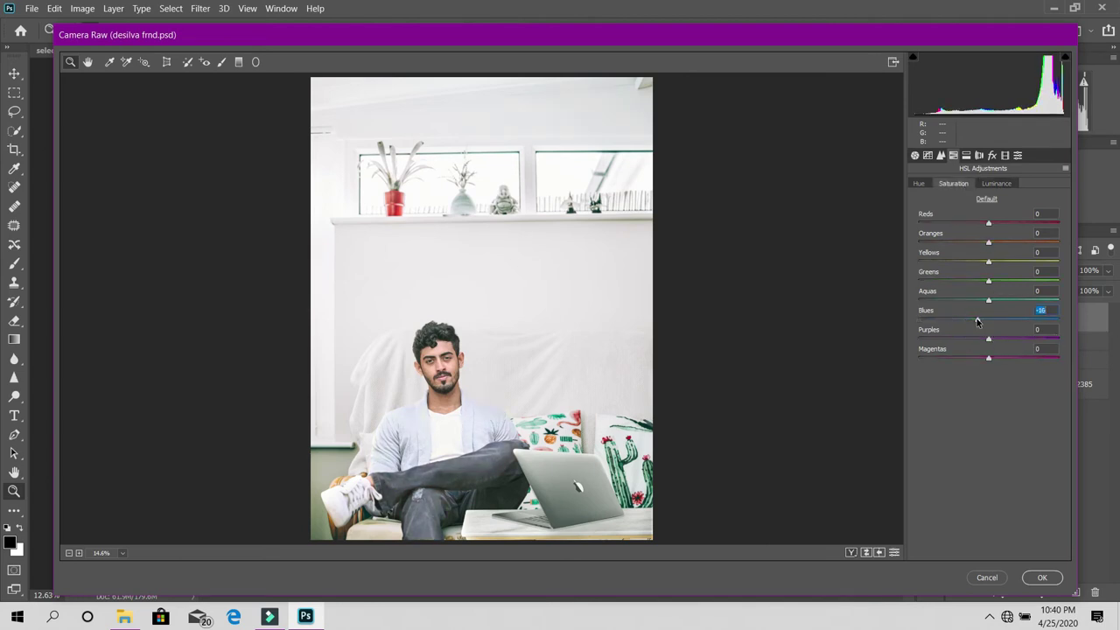
left_click(981, 183)
left_click_drag(990, 245, 988, 261)
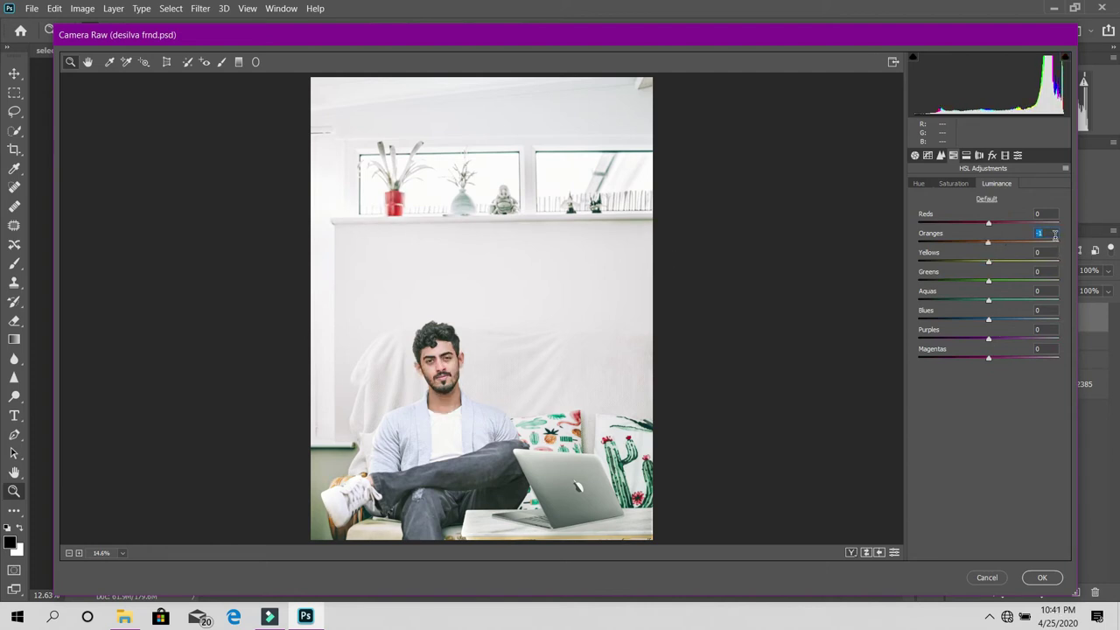
type("10")
mouse_move(528, 338)
left_mouse_down()
mouse_move(513, 370)
mouse_move(640, 250)
mouse_move(501, 327)
mouse_move(535, 360)
left_mouse_up()
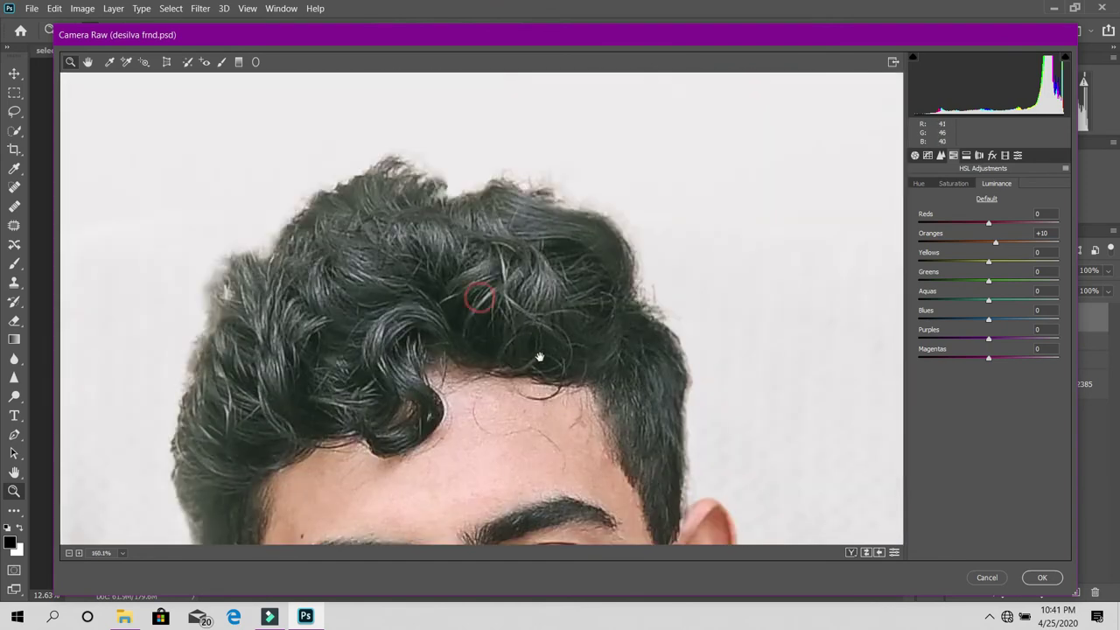
mouse_move(405, 328)
left_mouse_down()
mouse_move(393, 375)
mouse_move(521, 396)
left_mouse_up()
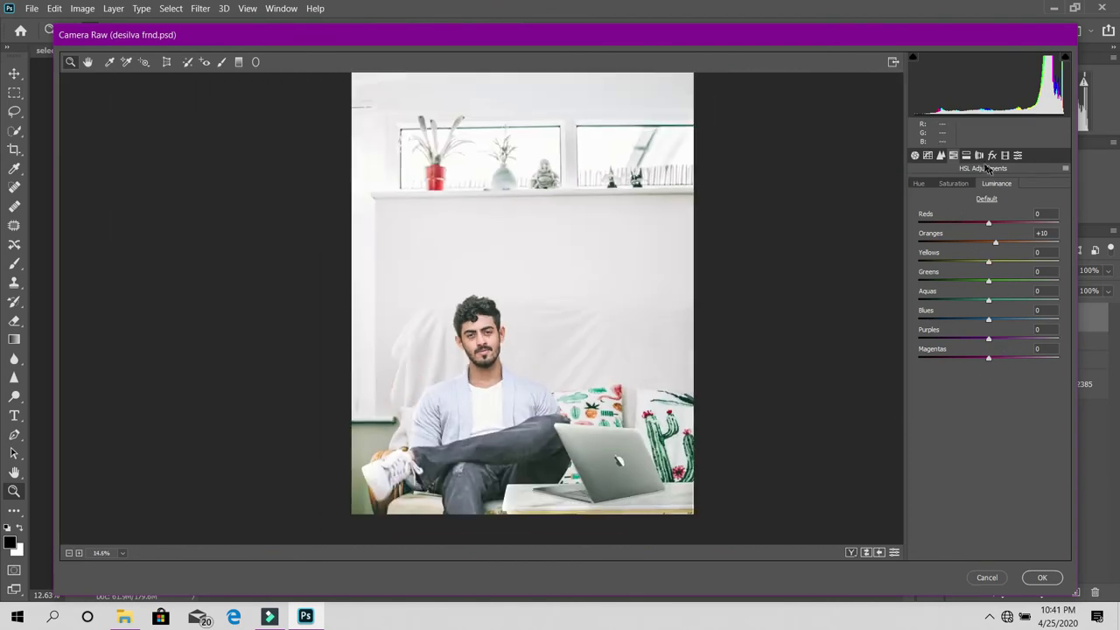
- In the Effects panel, add Grain 12 with Roughness 39 and a -5 vignette, then apply the edits
left_click(966, 155)
left_click(992, 155)
left_click(979, 155)
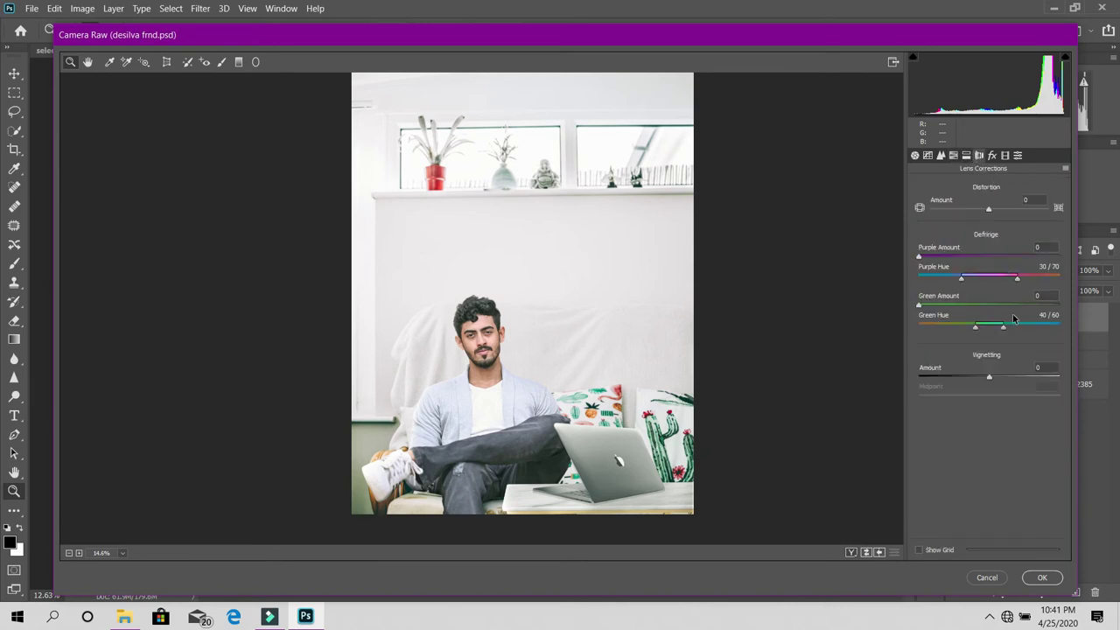
left_click(992, 156)
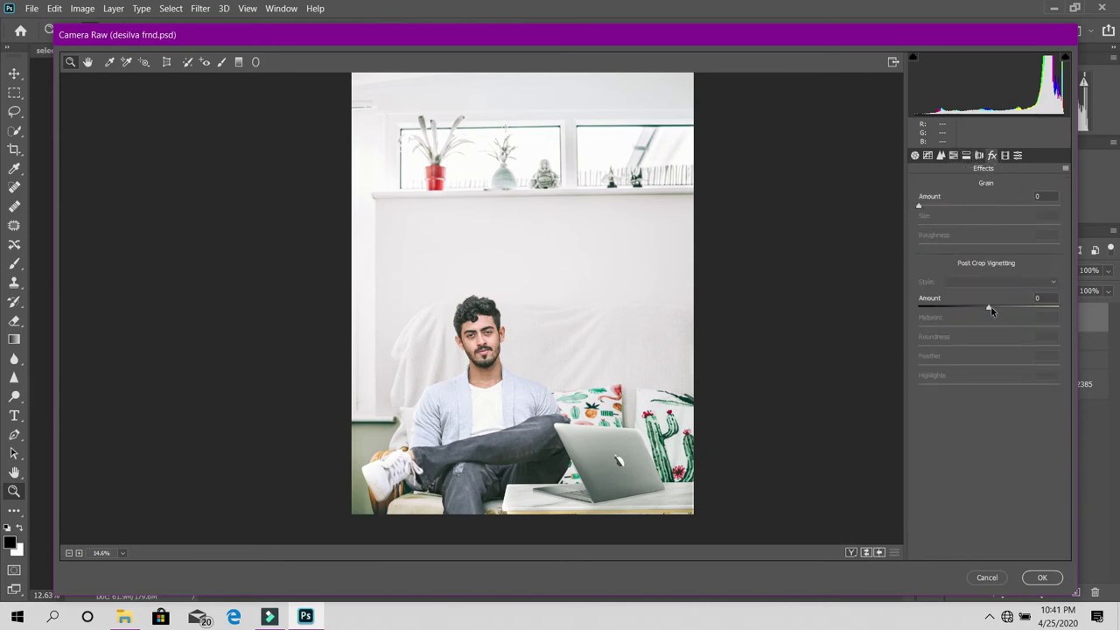
left_click(934, 205)
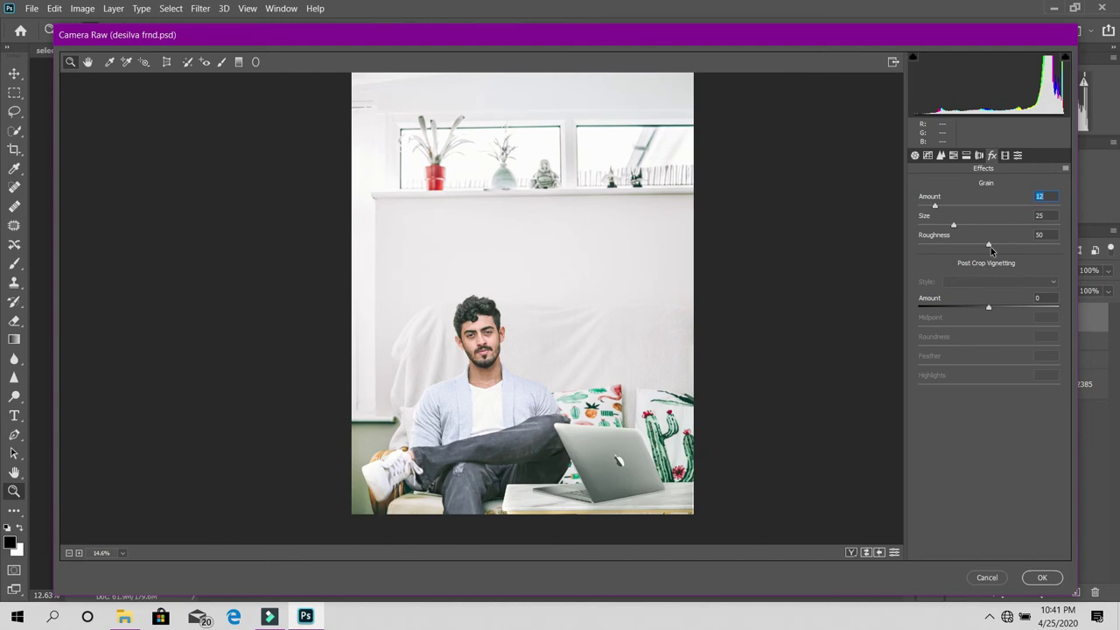
left_click_drag(991, 245, 973, 245)
left_click_drag(989, 310, 983, 309)
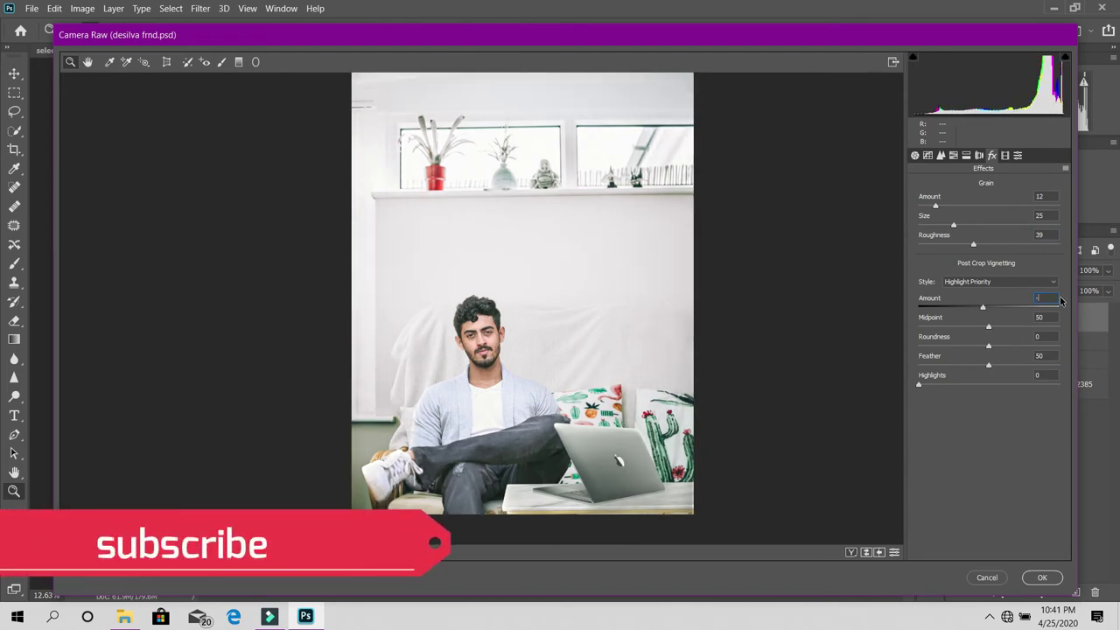
type("5")
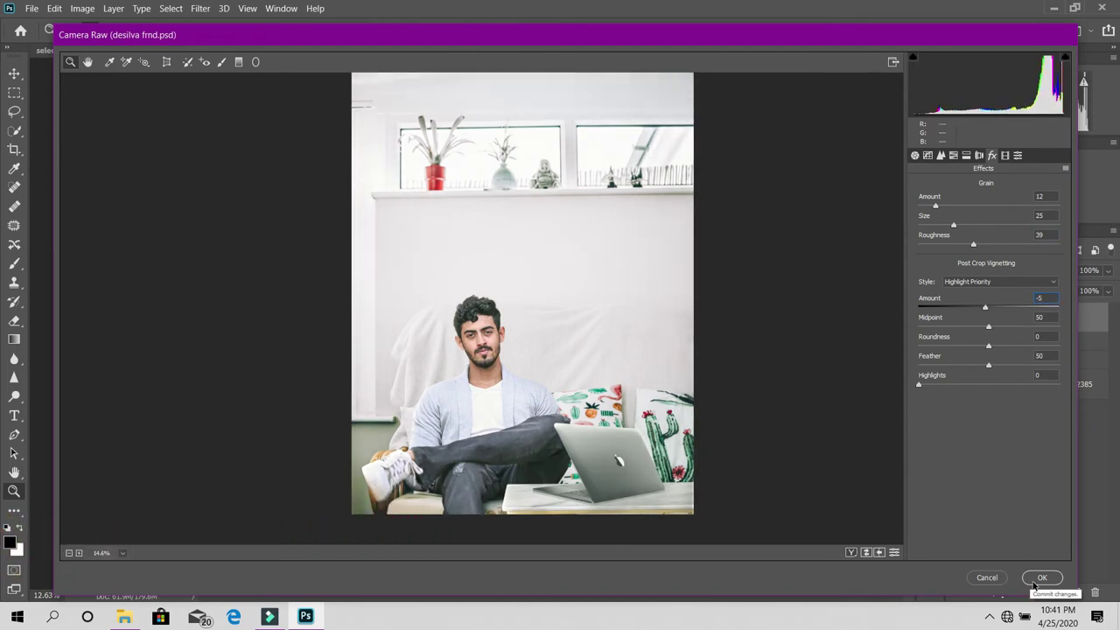
left_click(1040, 578)
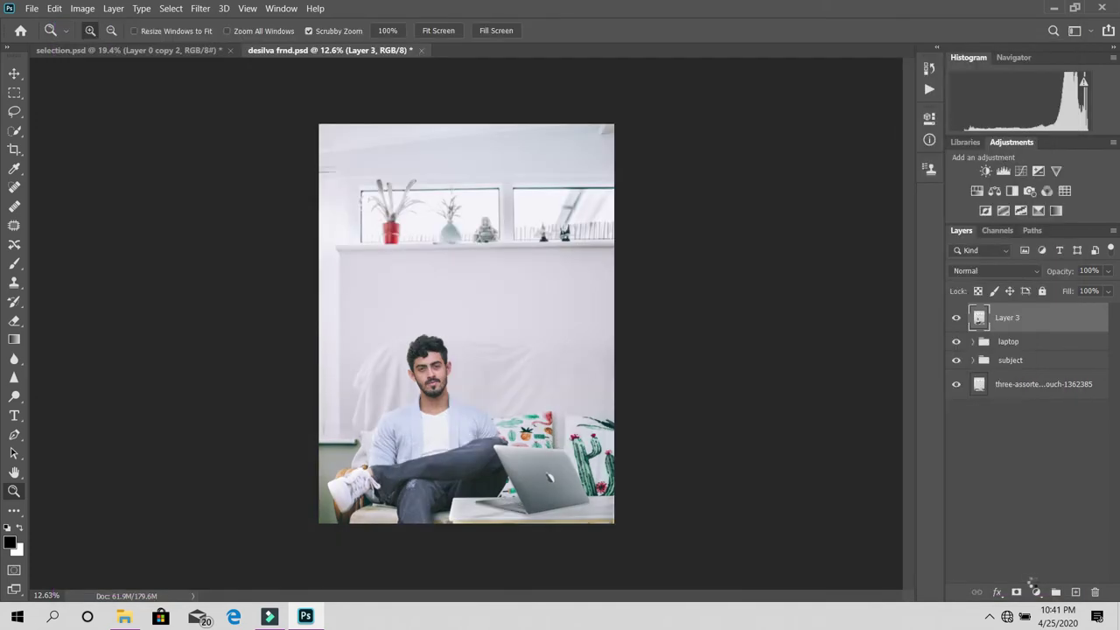
- Convert Layer 3 to a smart object and launch Nik Color Efex Pro 4 on it
left_click(420, 404)
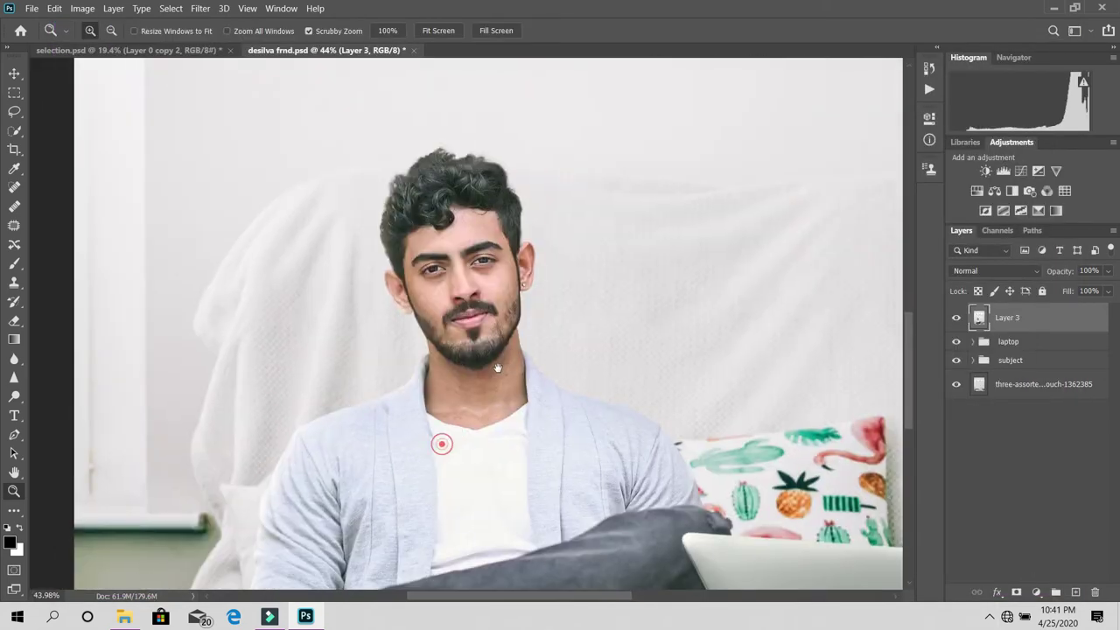
left_click_drag(497, 368, 433, 395)
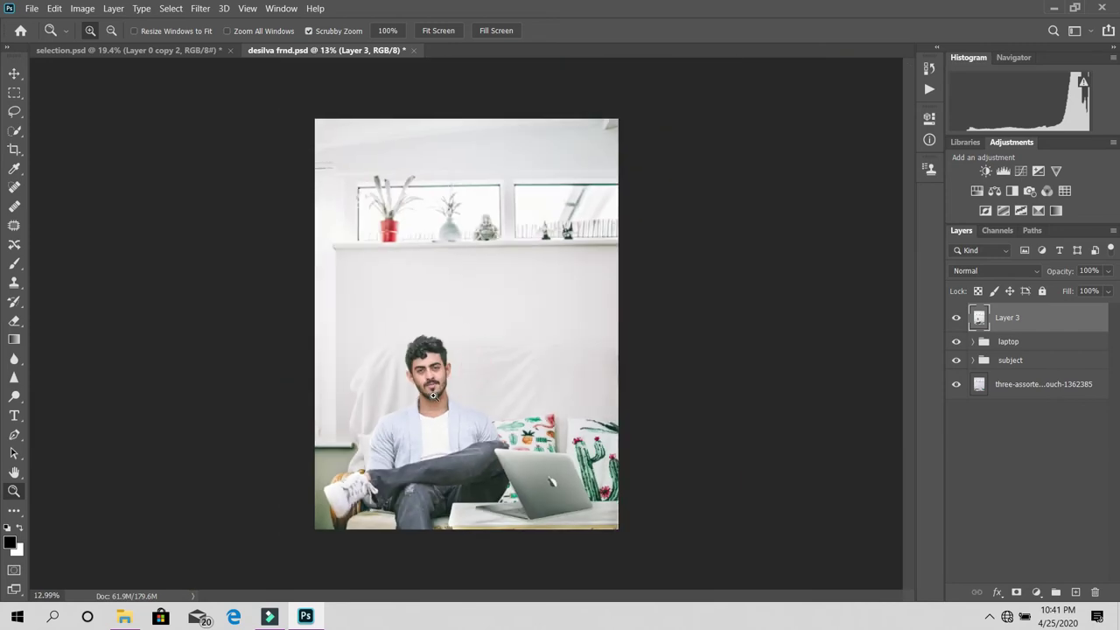
left_click(956, 318)
left_click(956, 319)
right_click(1045, 329)
left_click(919, 198)
left_click(200, 8)
mouse_move(228, 304)
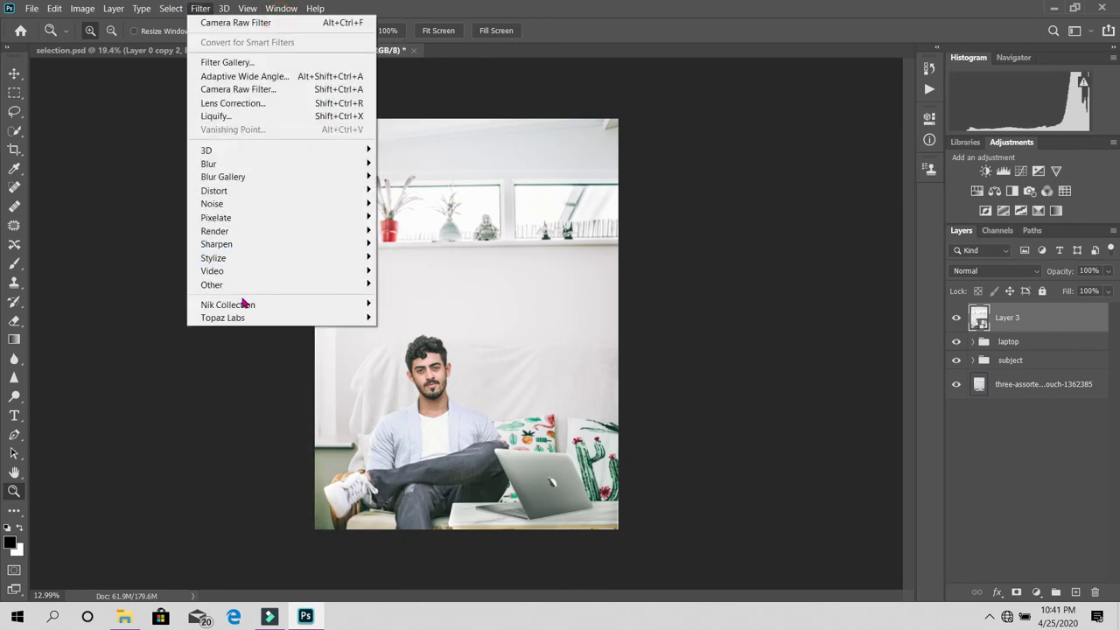
left_click(418, 317)
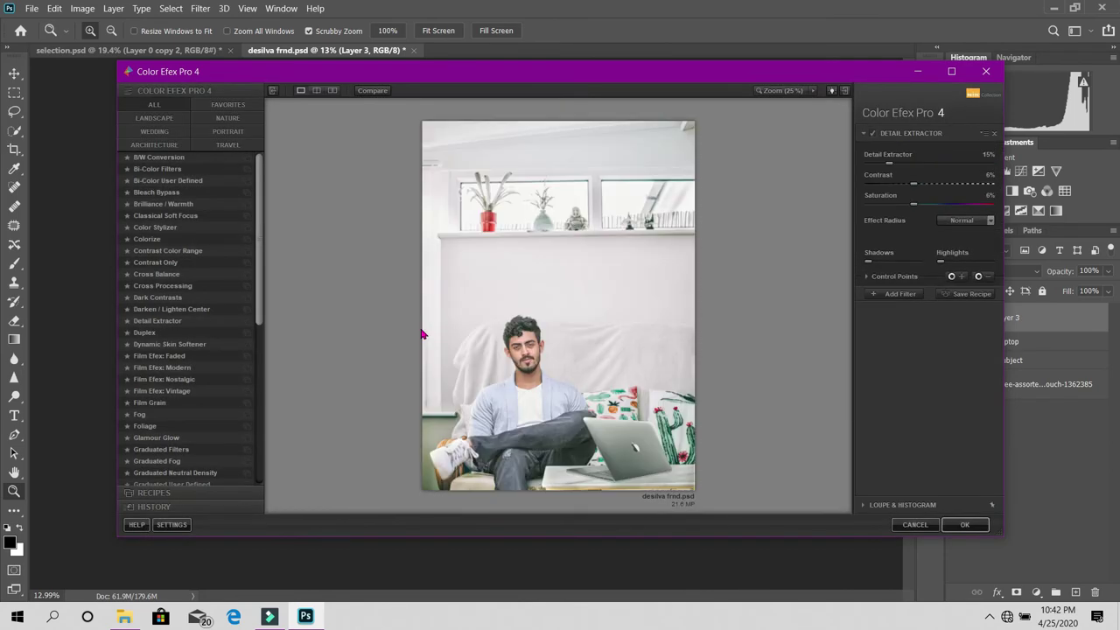
- Zoom to 50% on the face and place a control point on the left eyebrow
left_click(759, 91)
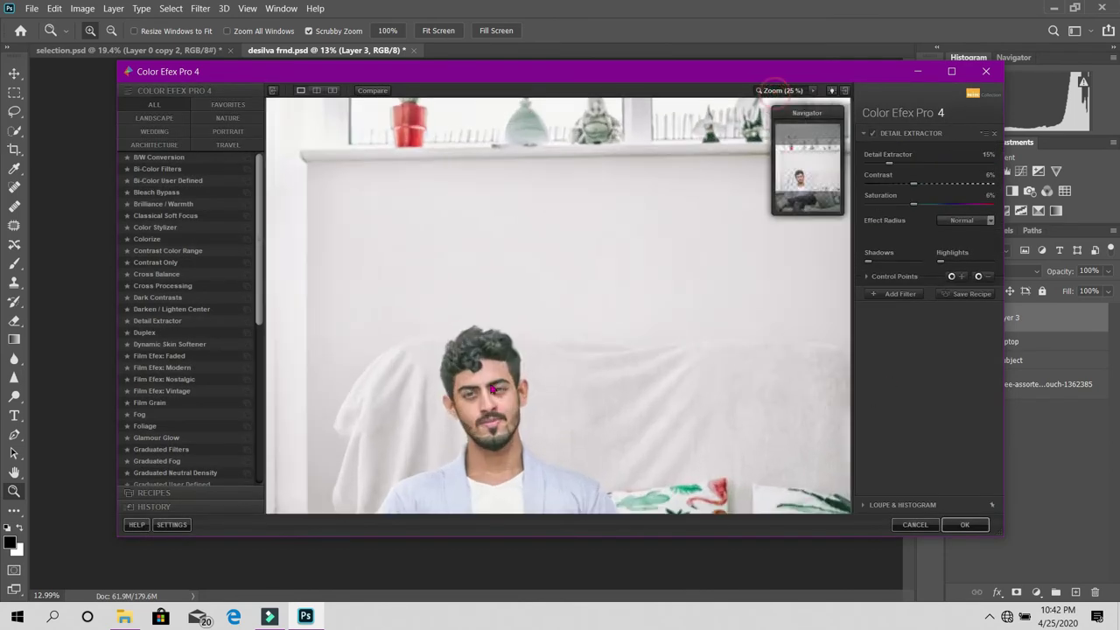
left_click(674, 341)
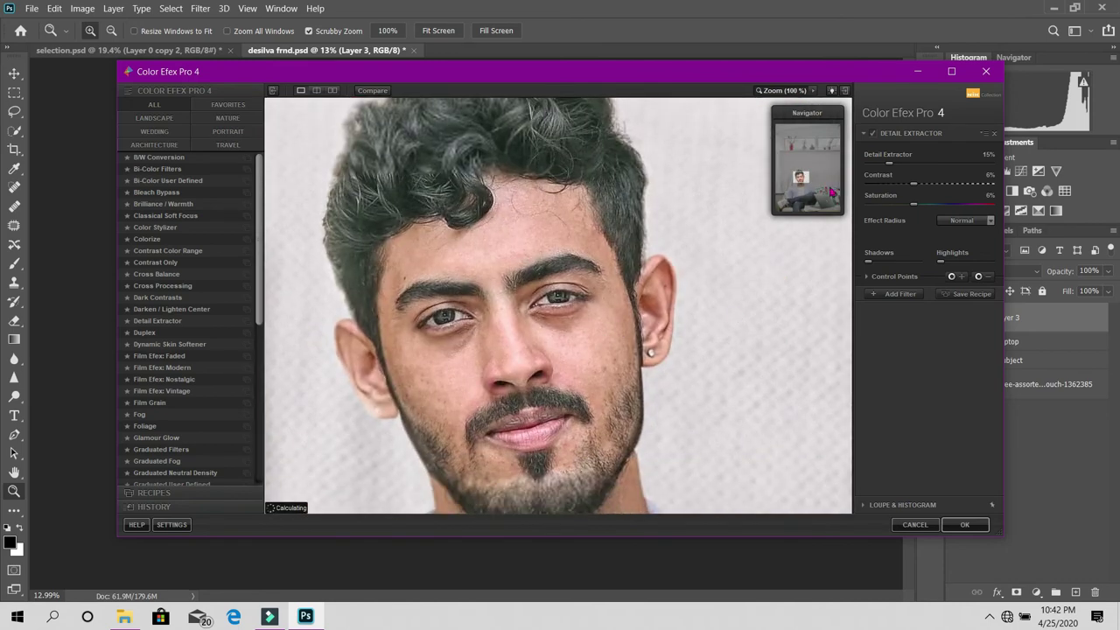
key("ctrl+minus")
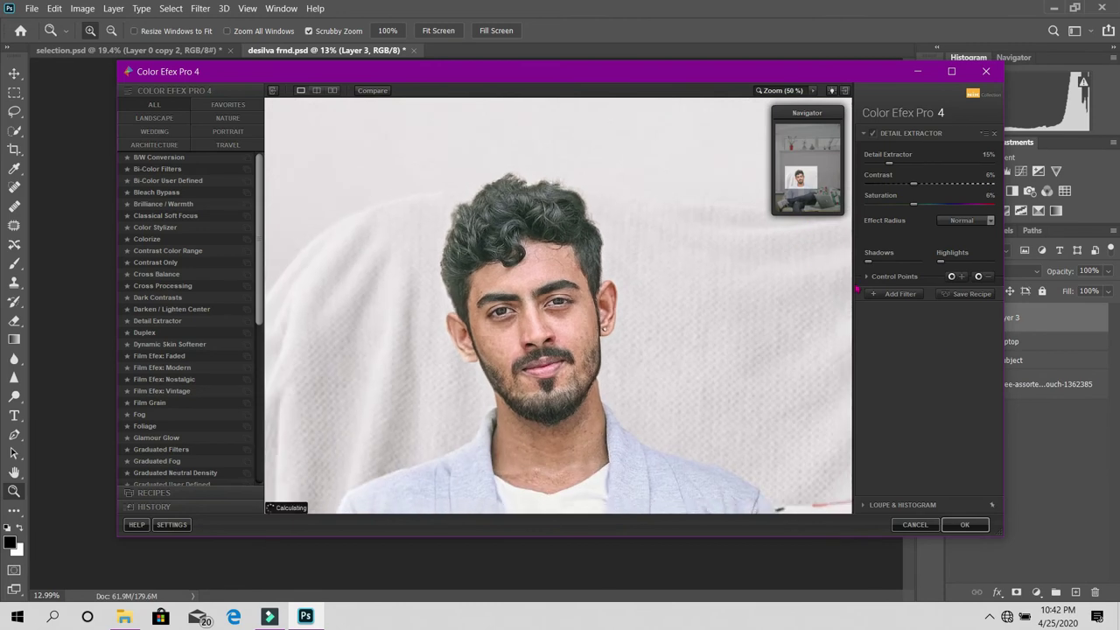
left_click(553, 308)
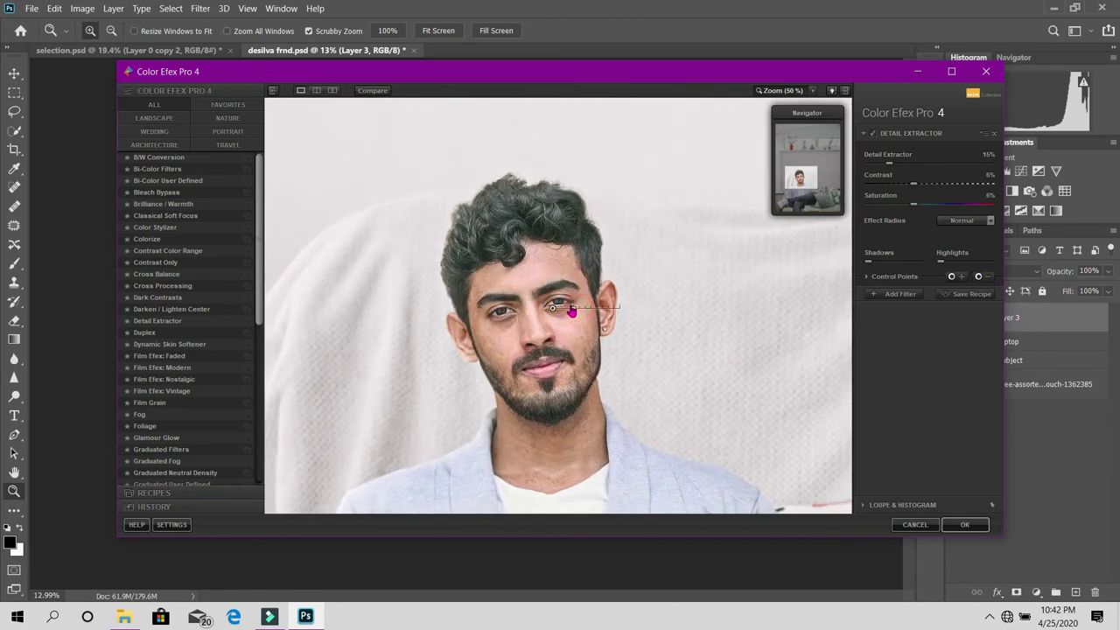
mouse_move(553, 308)
left_mouse_down()
mouse_move(532, 278)
mouse_move(553, 282)
mouse_move(529, 245)
left_mouse_up()
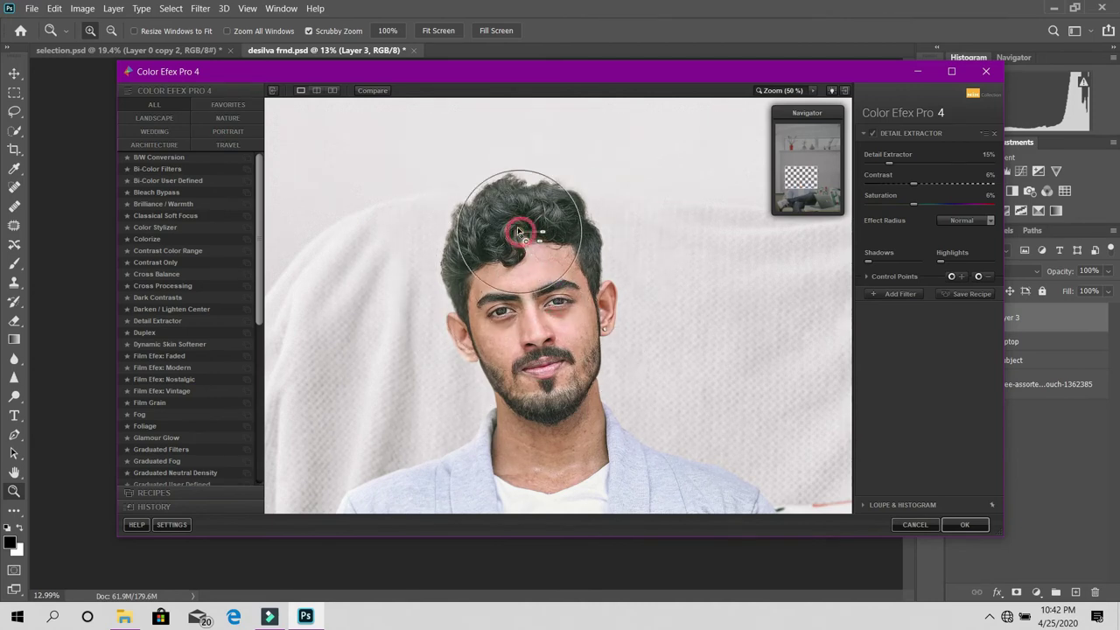
mouse_move(522, 237)
left_mouse_down()
mouse_move(489, 286)
mouse_move(495, 306)
left_mouse_up()
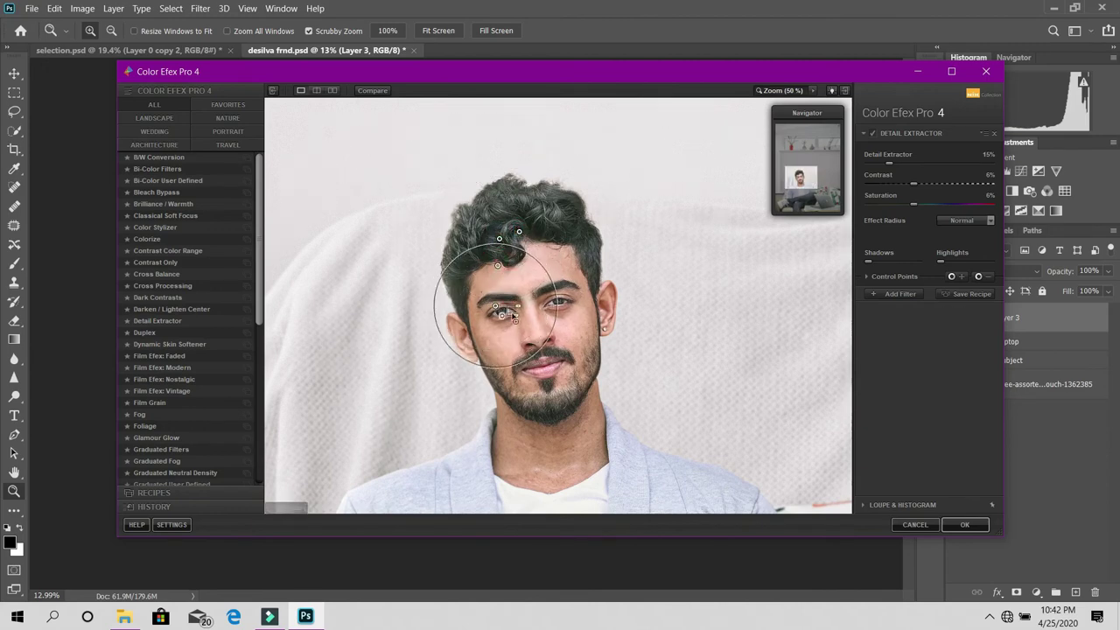
- Add control points on the nose, beard, face and hair, then fit the image in the preview
left_click(531, 348)
left_click(550, 437)
left_click(561, 393)
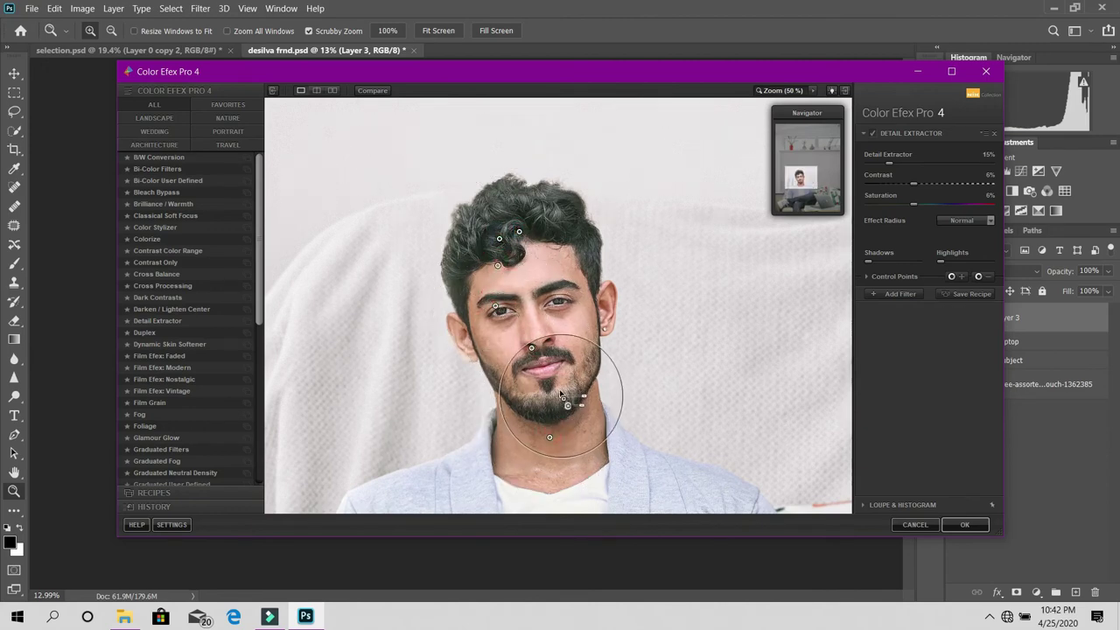
left_click(564, 326)
left_click(557, 252)
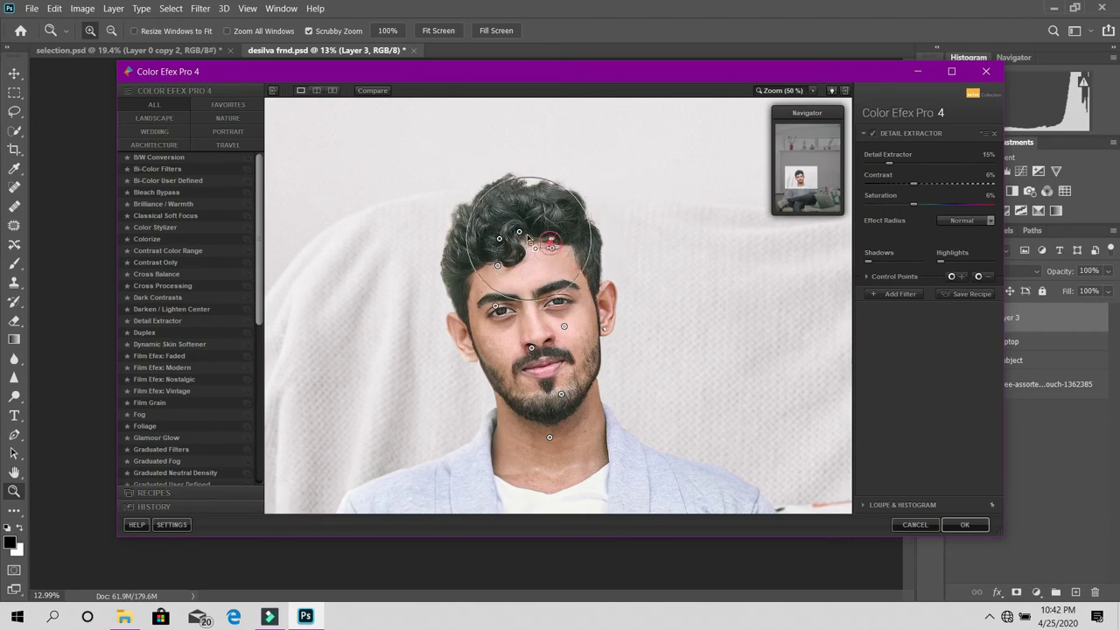
left_click(481, 253)
left_click_drag(601, 344, 657, 306)
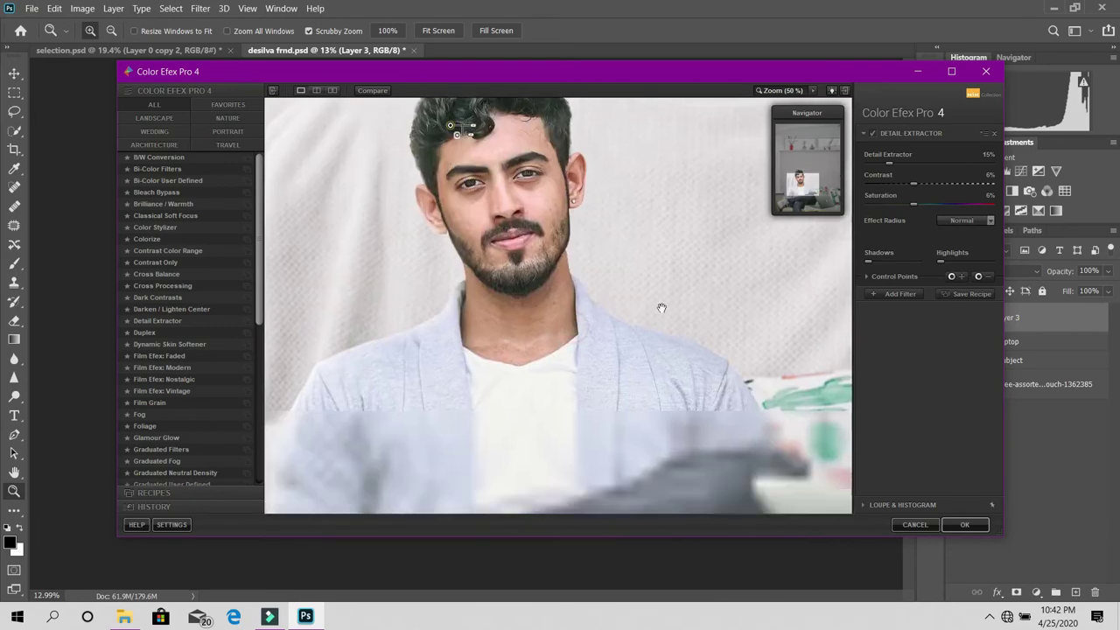
left_click_drag(790, 270, 729, 396)
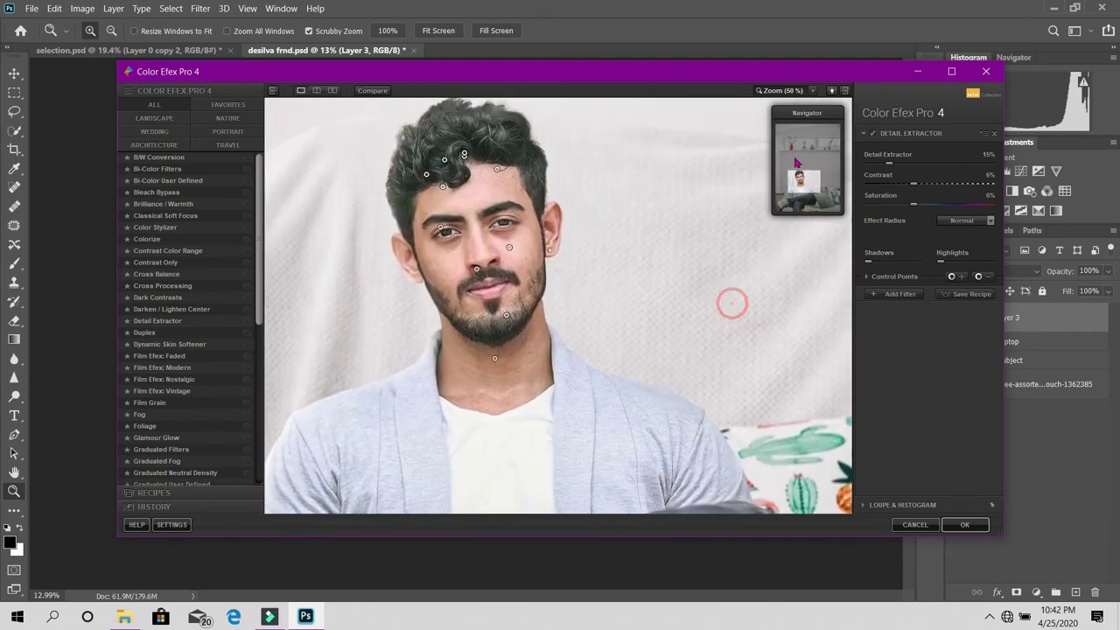
left_click(775, 93)
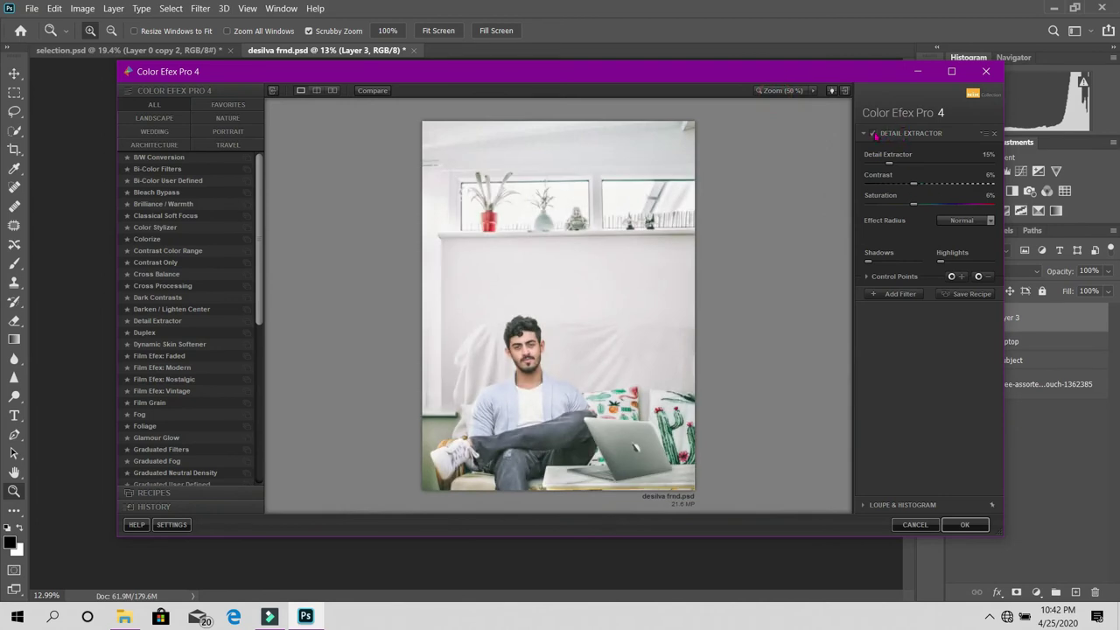
- Toggle the Detail Extractor on and off to compare, leaving it enabled
left_click(873, 134)
left_click(873, 134)
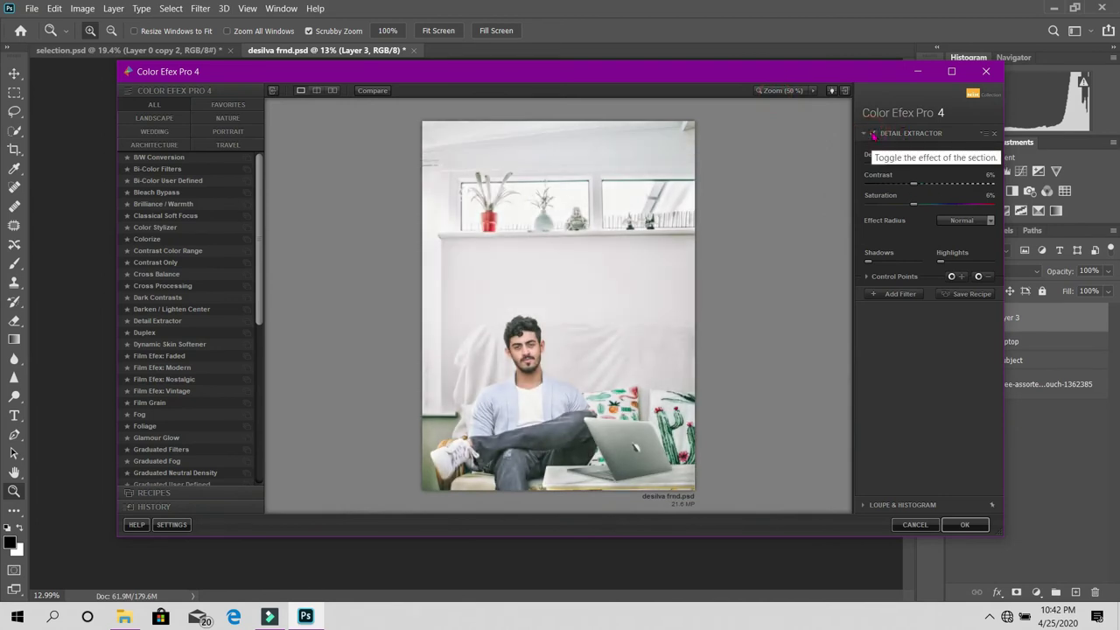
left_click(874, 134)
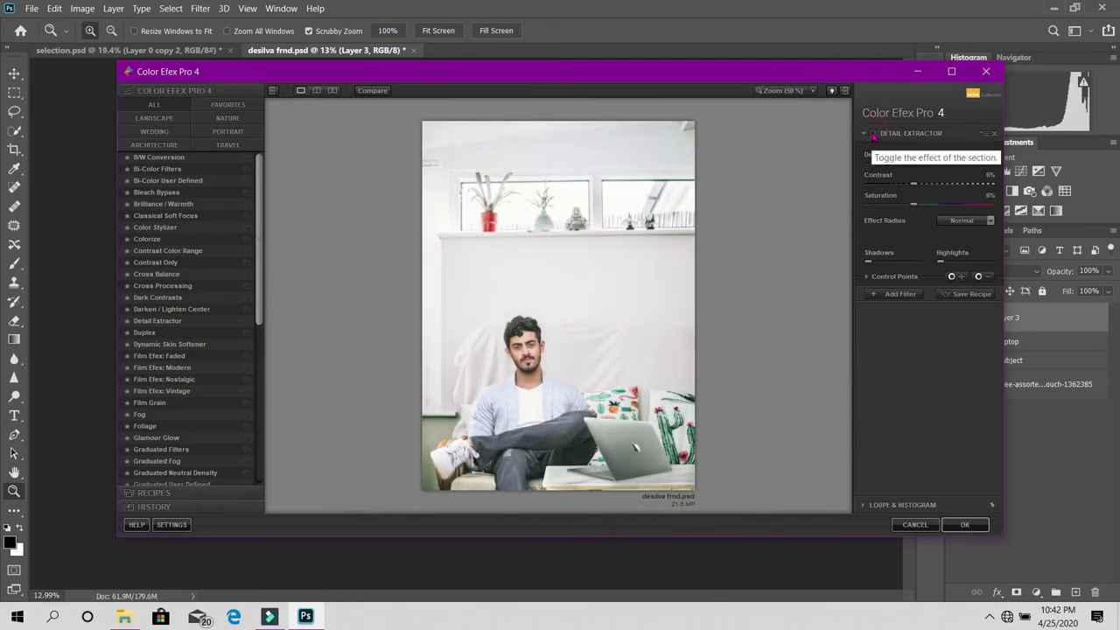
left_click(874, 134)
left_click(874, 134)
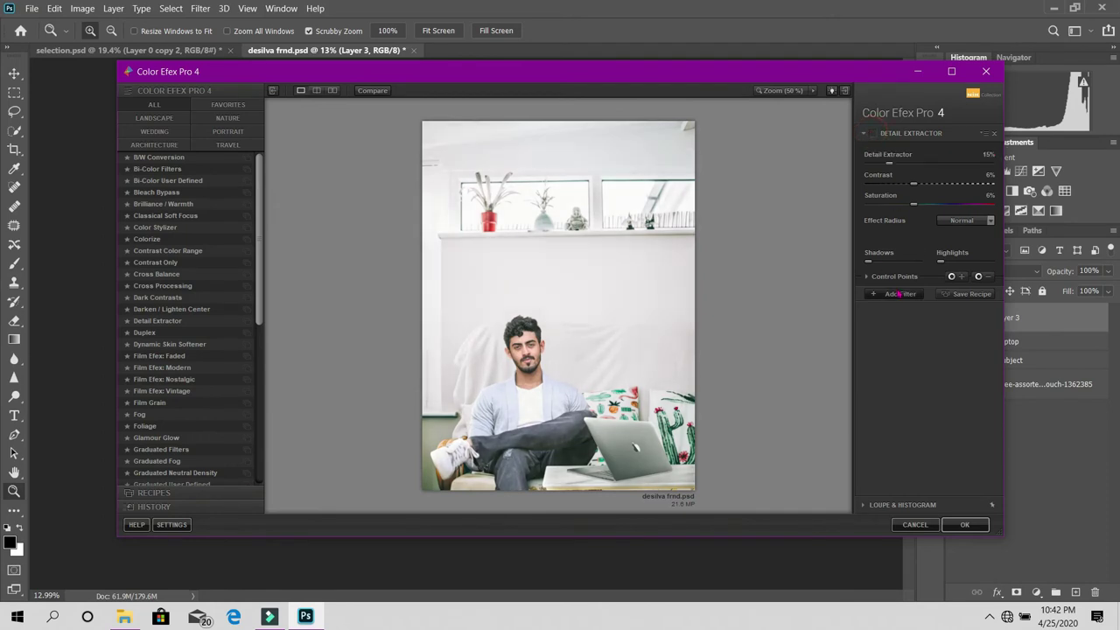
left_click(873, 134)
- Add a Darken/Lighten Center filter with Border Luminosity about -5% and Center Luminosity 10%
left_click(894, 294)
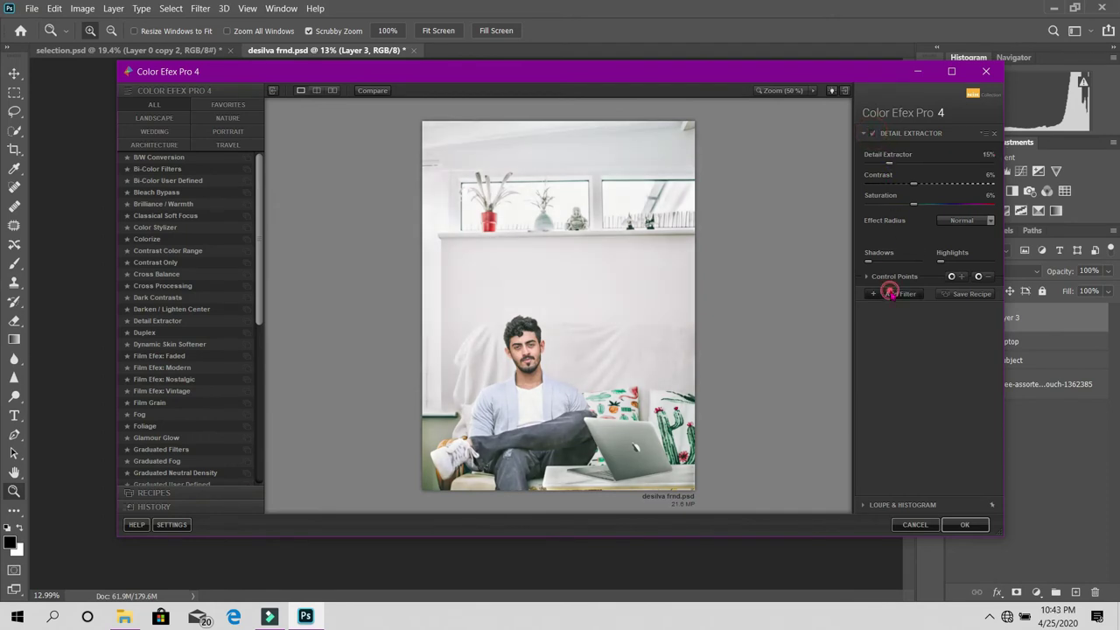
left_click(172, 308)
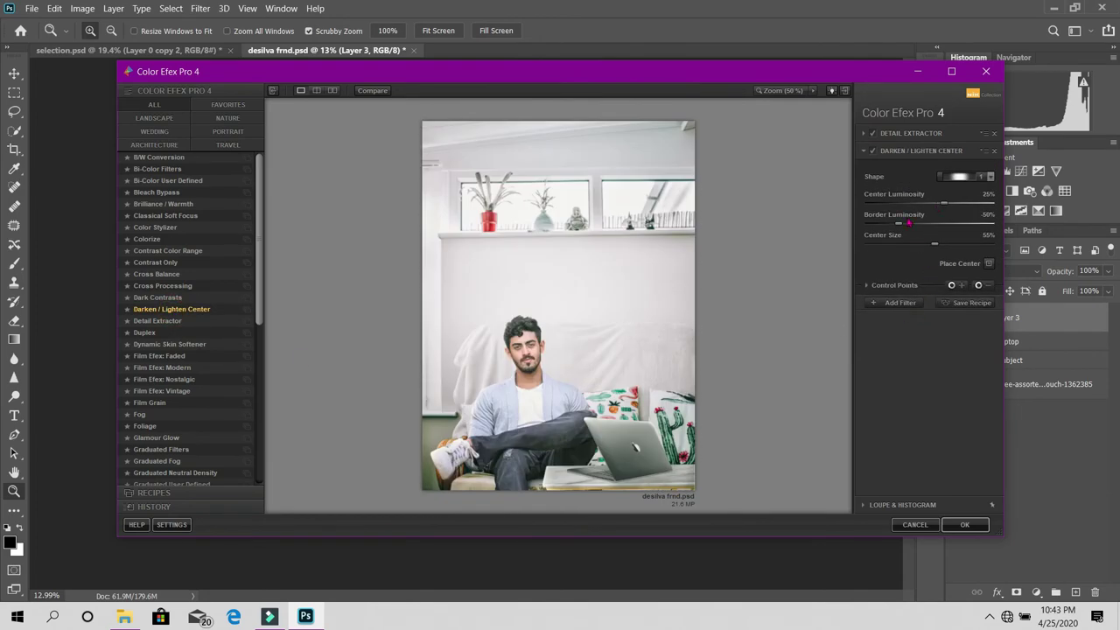
left_click_drag(899, 226, 911, 227)
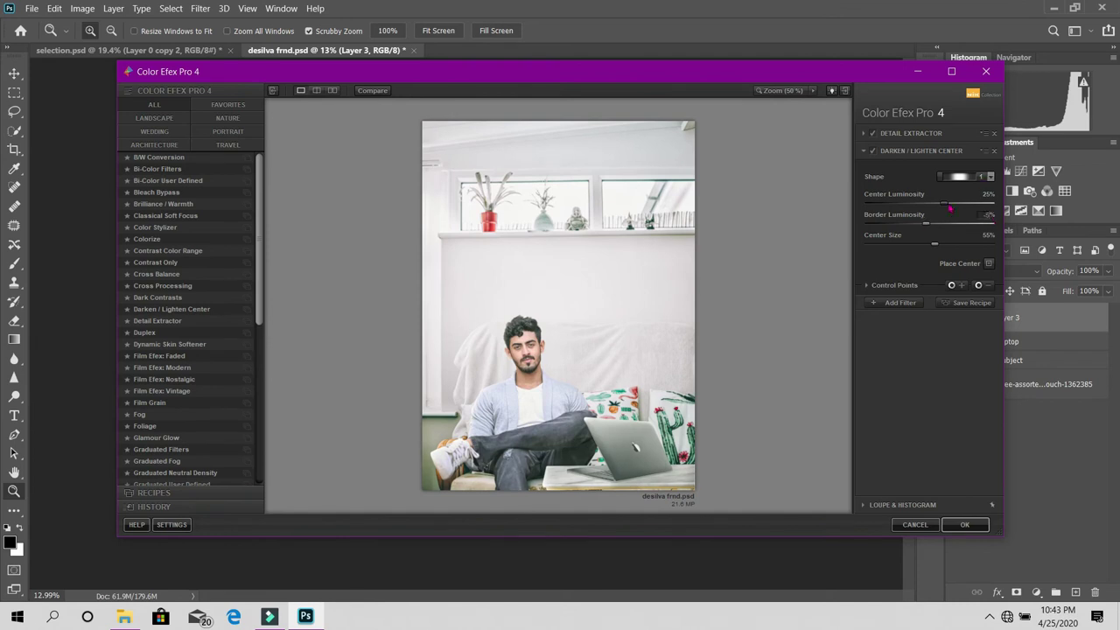
left_click_drag(940, 206, 930, 207)
- Add a Cross Processing filter (method B02) at 43% strength and apply the filter stack
left_click(873, 151)
left_click(873, 151)
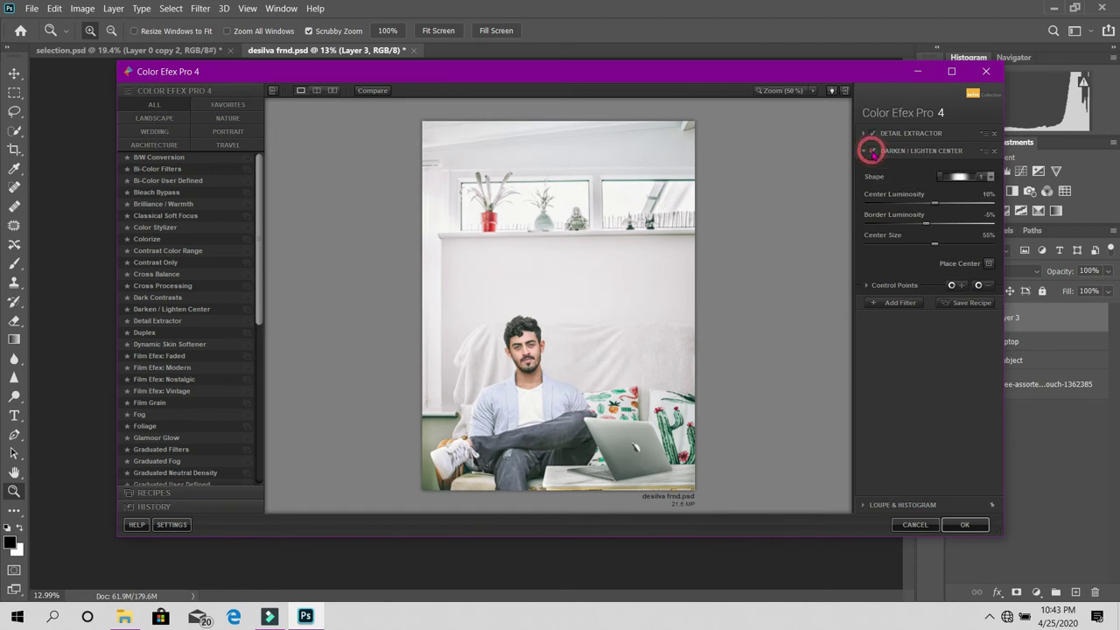
left_click(915, 303)
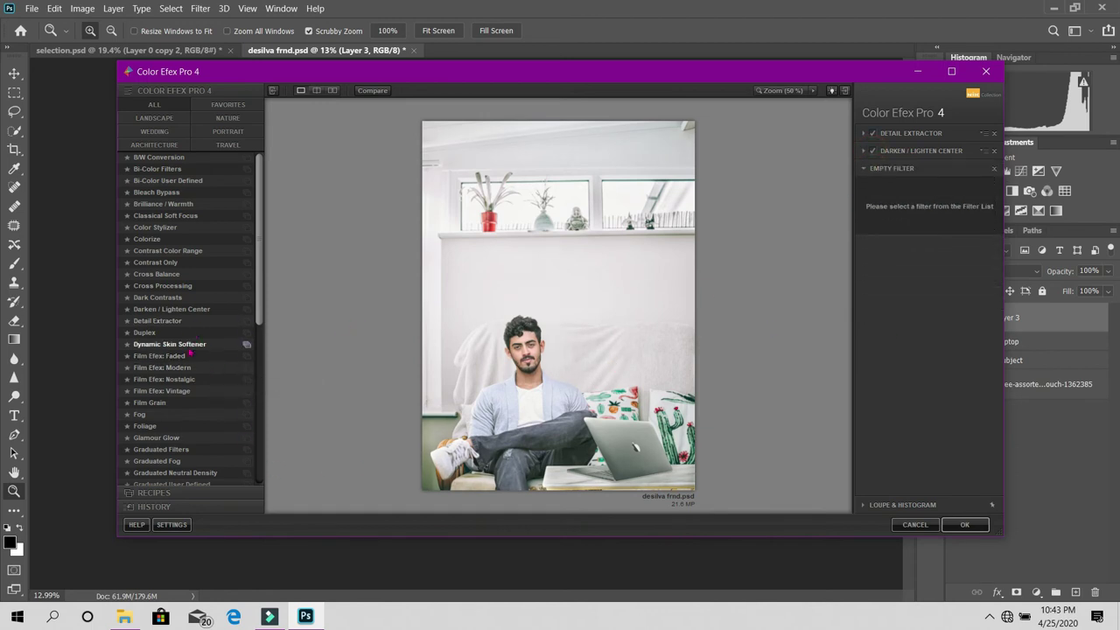
left_click(188, 286)
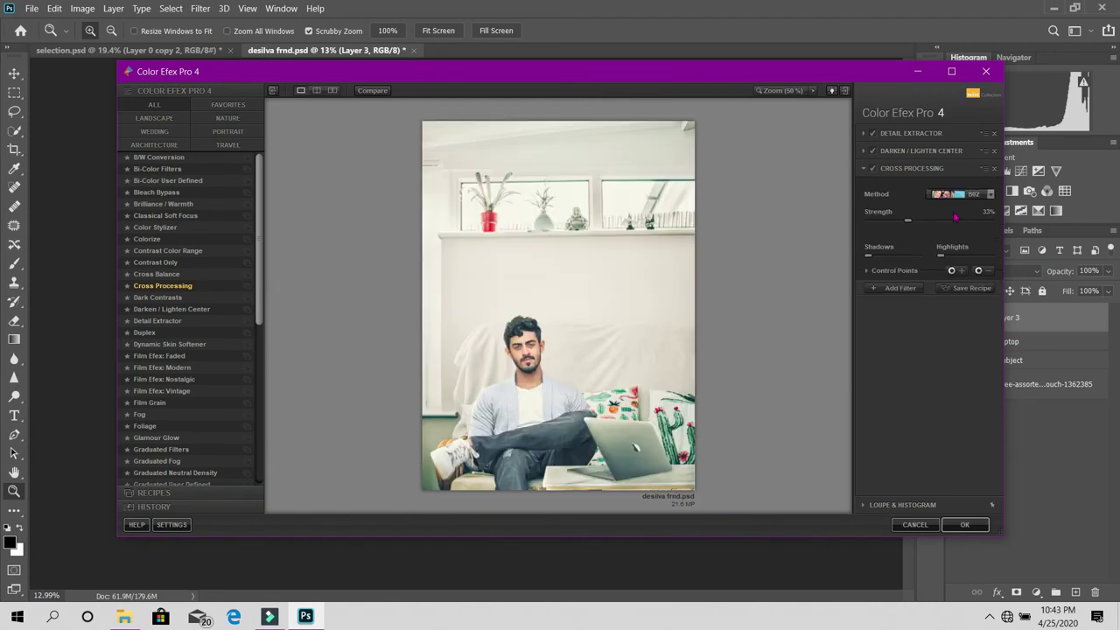
left_click(960, 193)
left_click(916, 272)
mouse_move(912, 227)
left_mouse_down()
mouse_move(929, 228)
mouse_move(881, 239)
left_mouse_up()
left_click(892, 289)
left_click(978, 525)
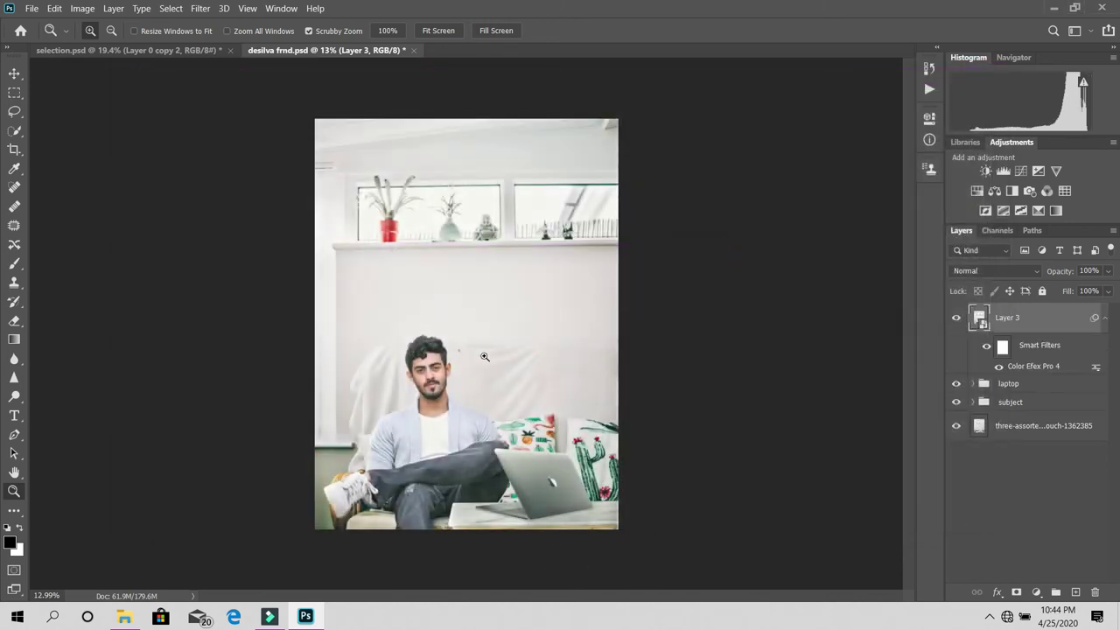
- Rasterize Layer 3 and compare the face close up with the layer hidden and shown
left_click_drag(460, 352, 479, 352)
right_click(1021, 334)
left_click(889, 259)
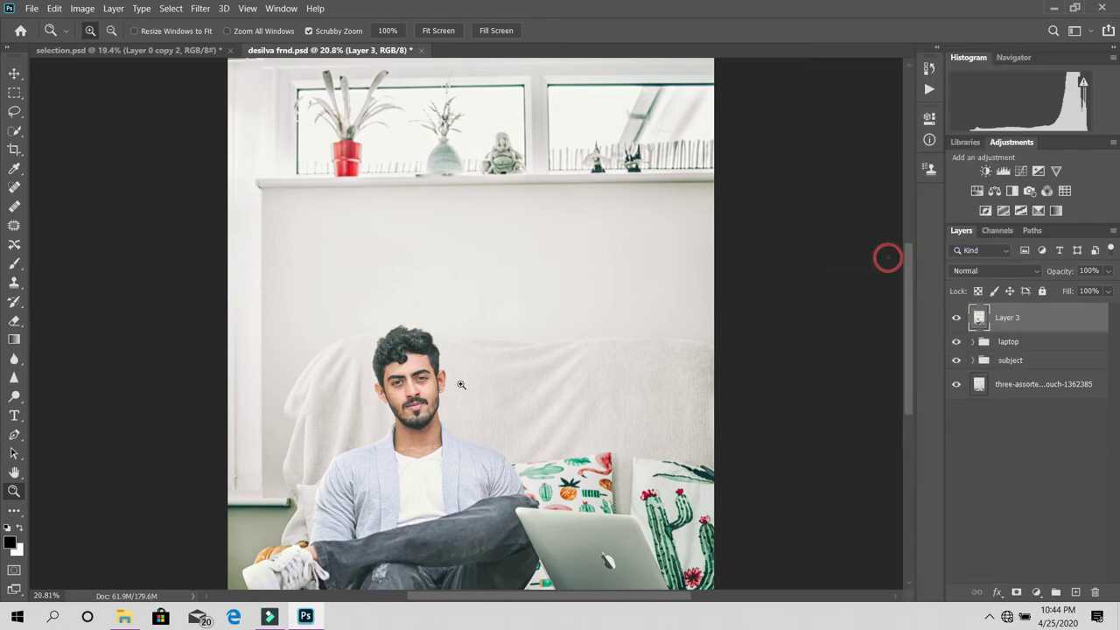
left_click(412, 393)
left_click(447, 332)
left_click(956, 318)
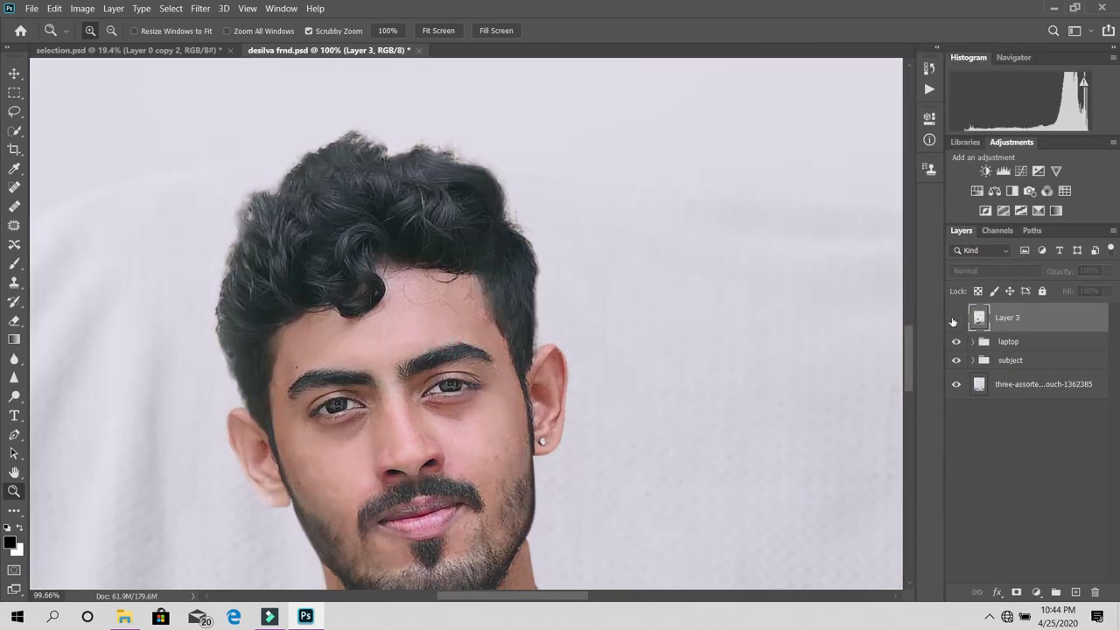
left_click(956, 318)
left_click(956, 318)
left_click(955, 318)
- Fit the whole photo on screen and duplicate Layer 3
key("ctrl+minus")
key("ctrl+minus")
key("ctrl+minus")
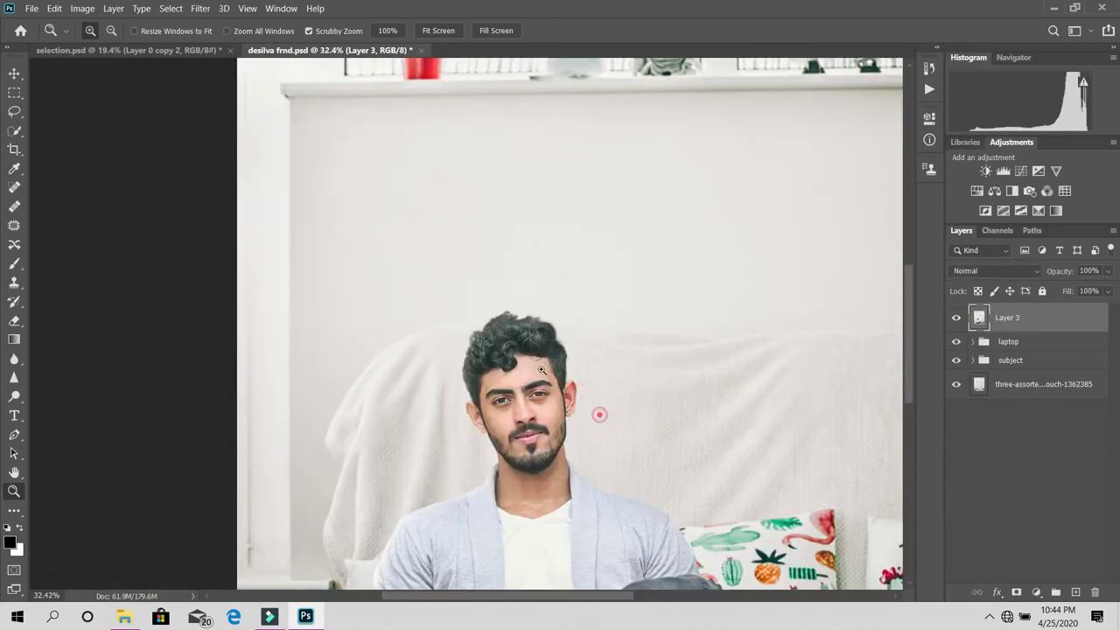
right_click(475, 303)
left_click(504, 308)
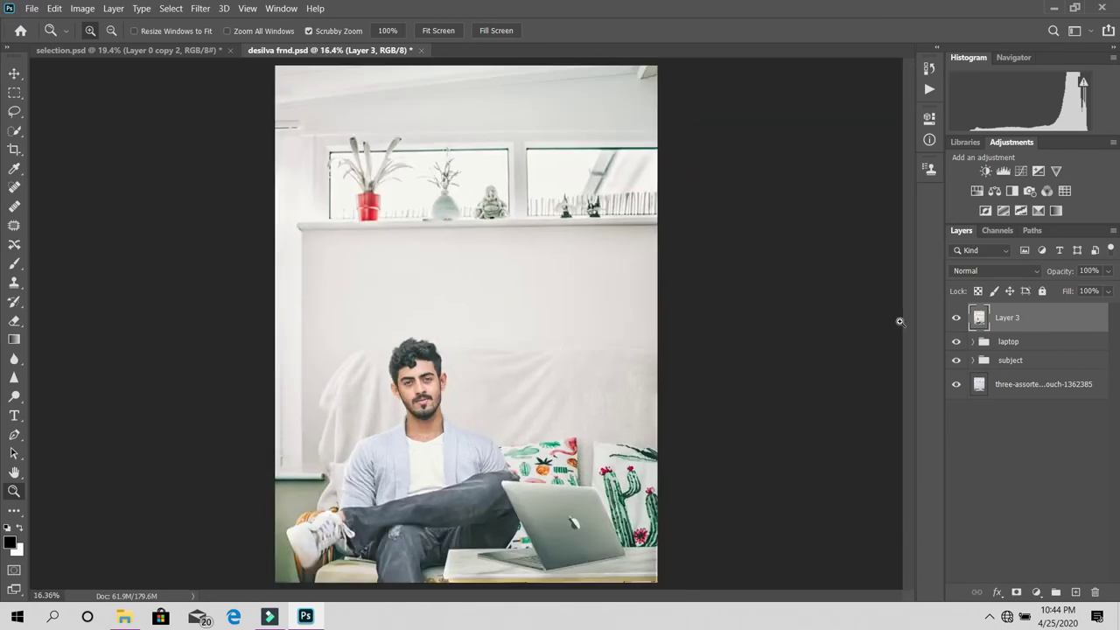
left_click_drag(1049, 320, 1075, 592)
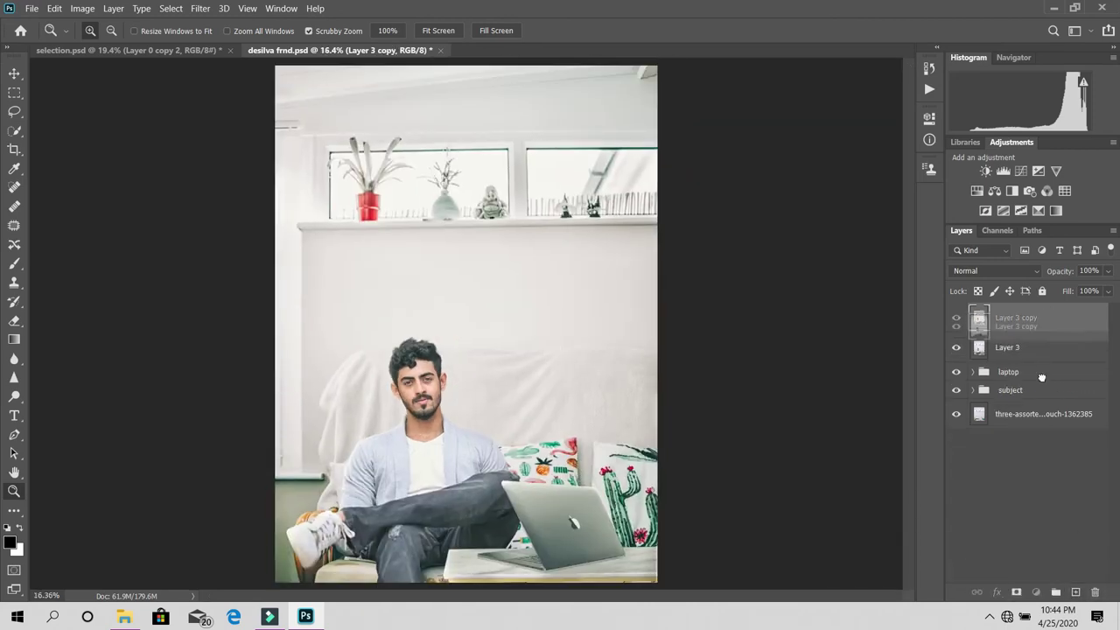
- Make a second copy of Layer 3 and grade it with Camera Raw's chocolate preset
left_click_drag(1041, 377, 1075, 591)
left_click(201, 8)
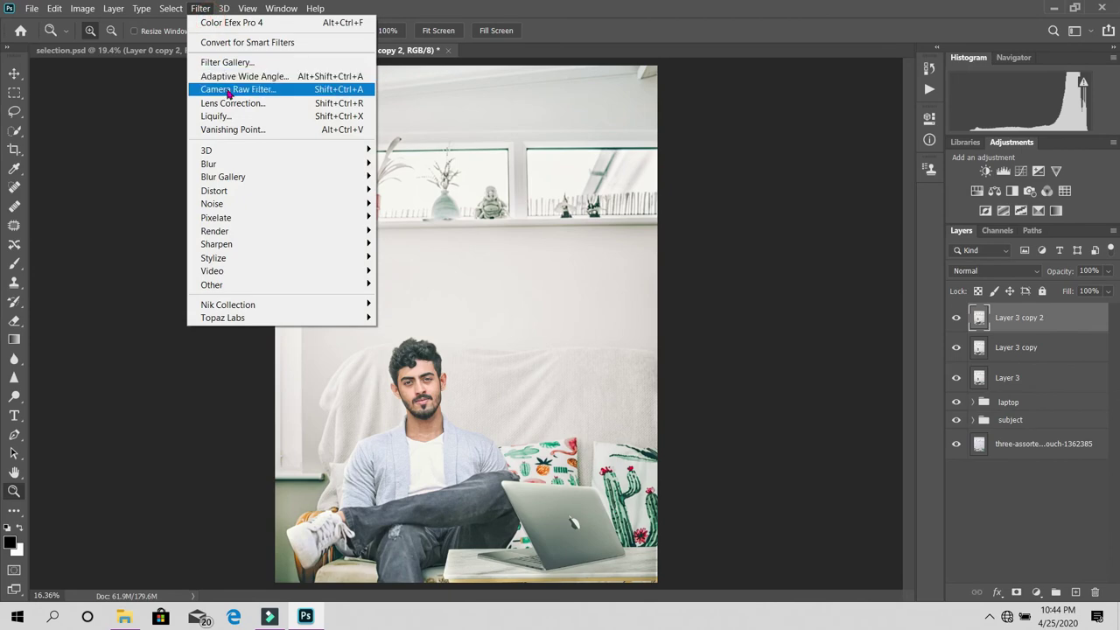
left_click(229, 90)
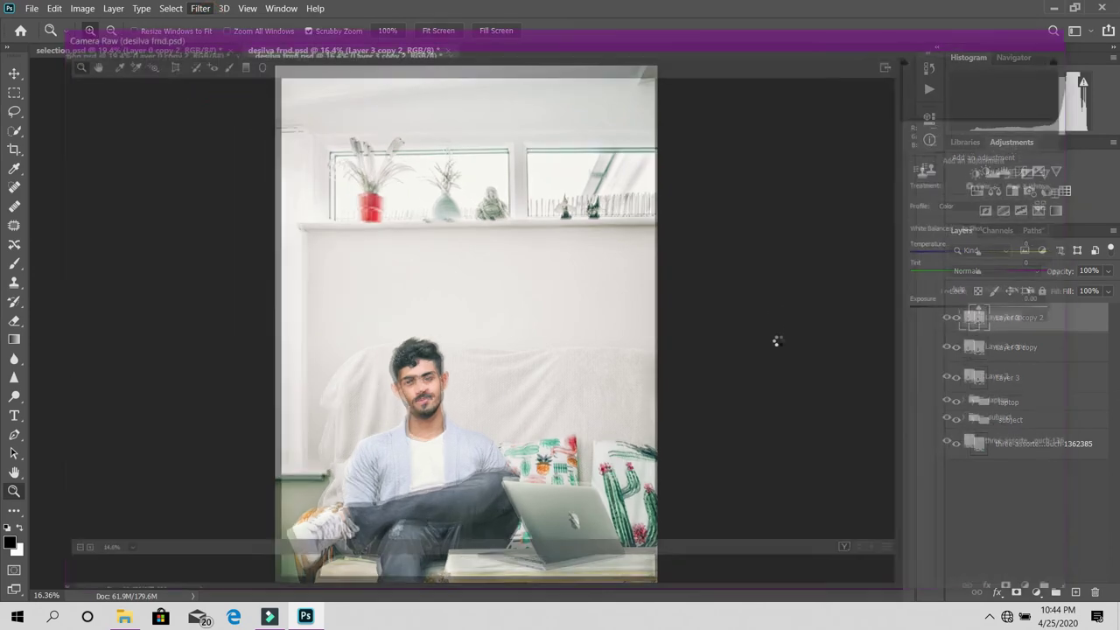
left_click(1016, 156)
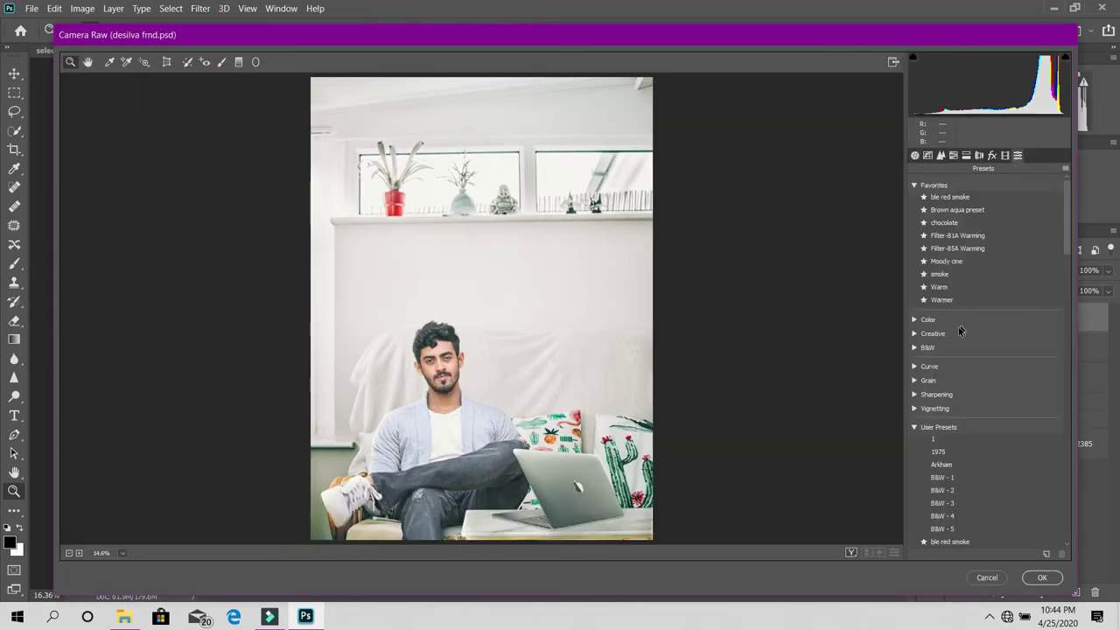
left_click(955, 212)
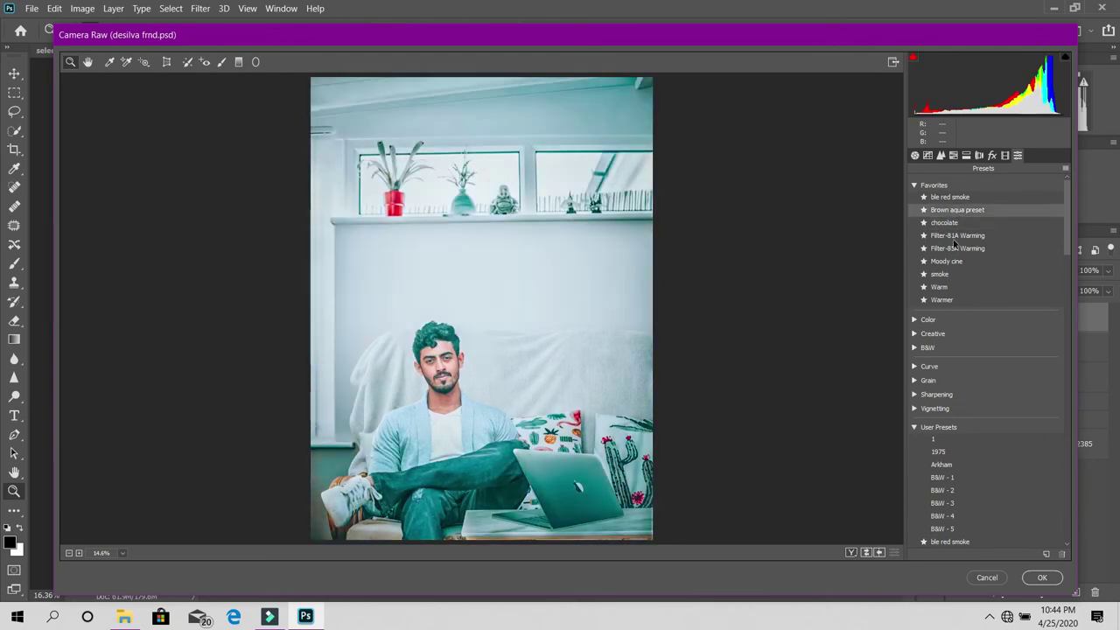
left_click(953, 236)
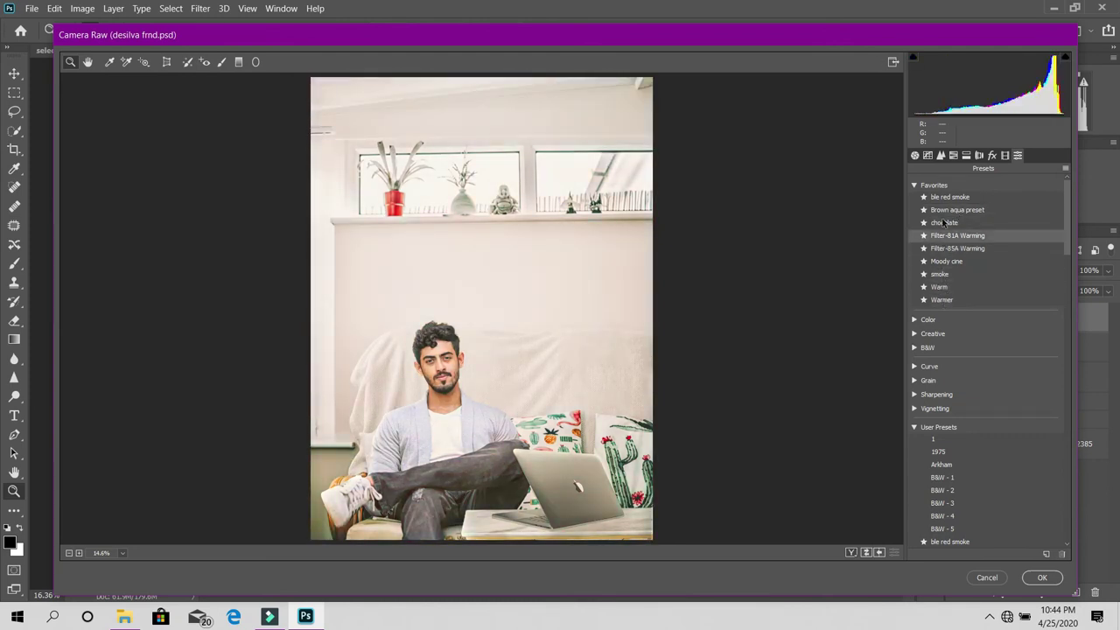
left_click(944, 223)
left_click(946, 234)
left_click(943, 224)
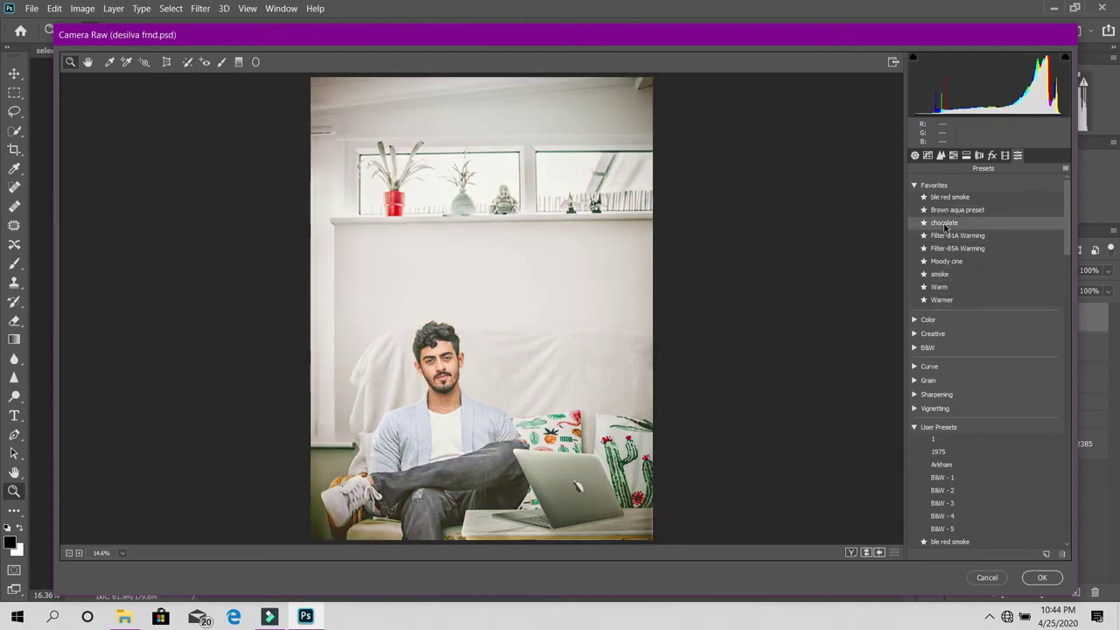
left_click(943, 262)
left_click(938, 226)
left_click(938, 229)
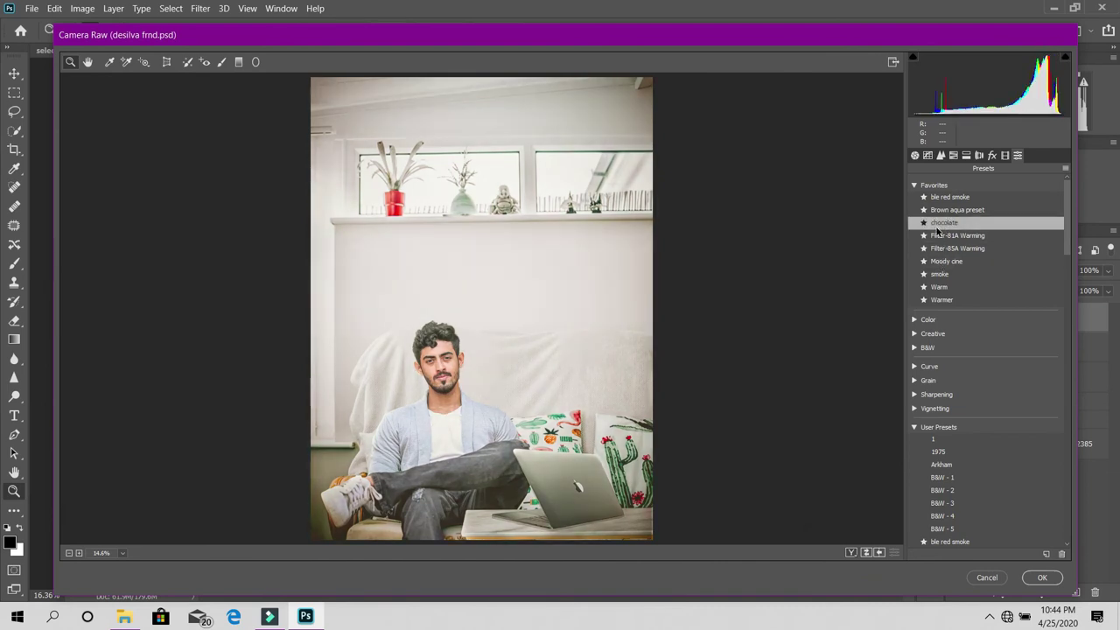
left_click(1042, 577)
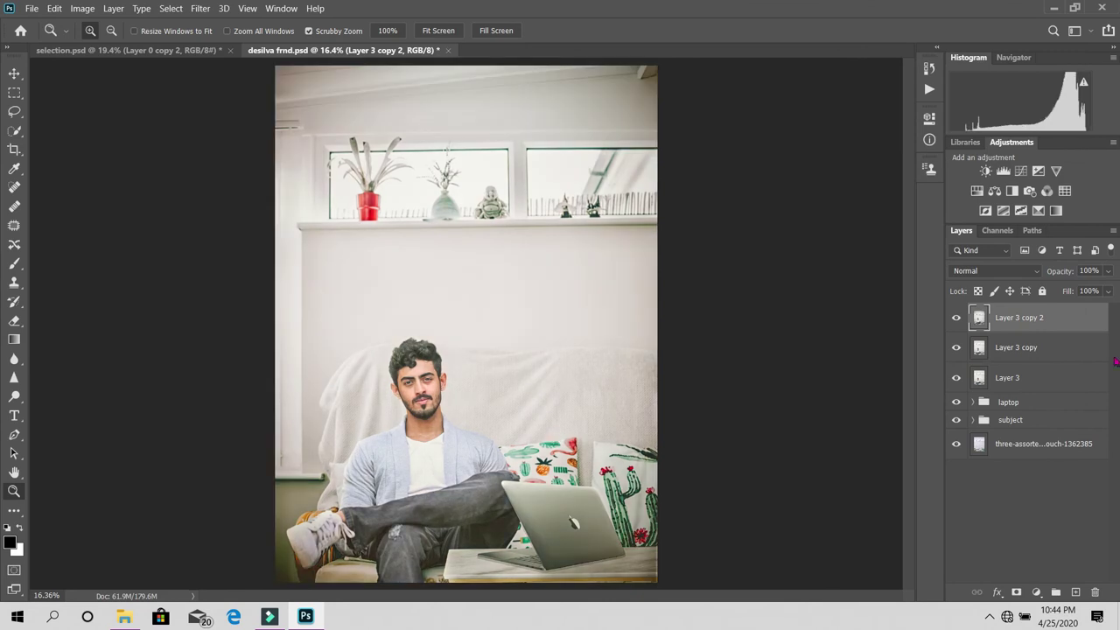
- Set the chocolate-graded copy to 50% opacity and merge it with Layer 3 copy
left_click(1107, 271)
left_click_drag(1105, 290, 1059, 293)
left_click(1085, 270)
type("50")
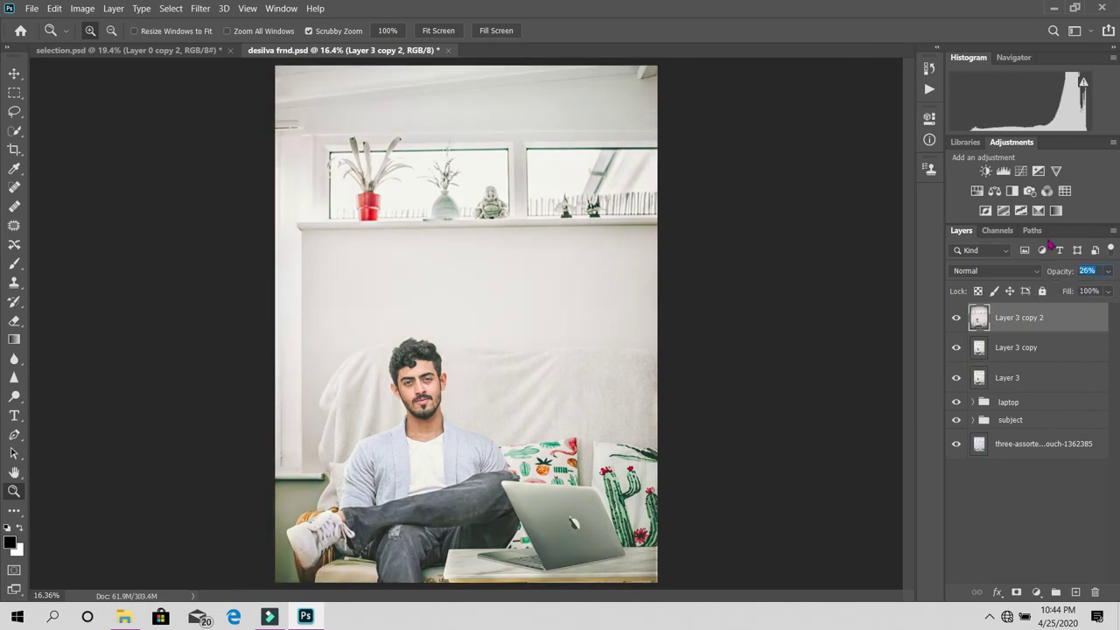
key("Return")
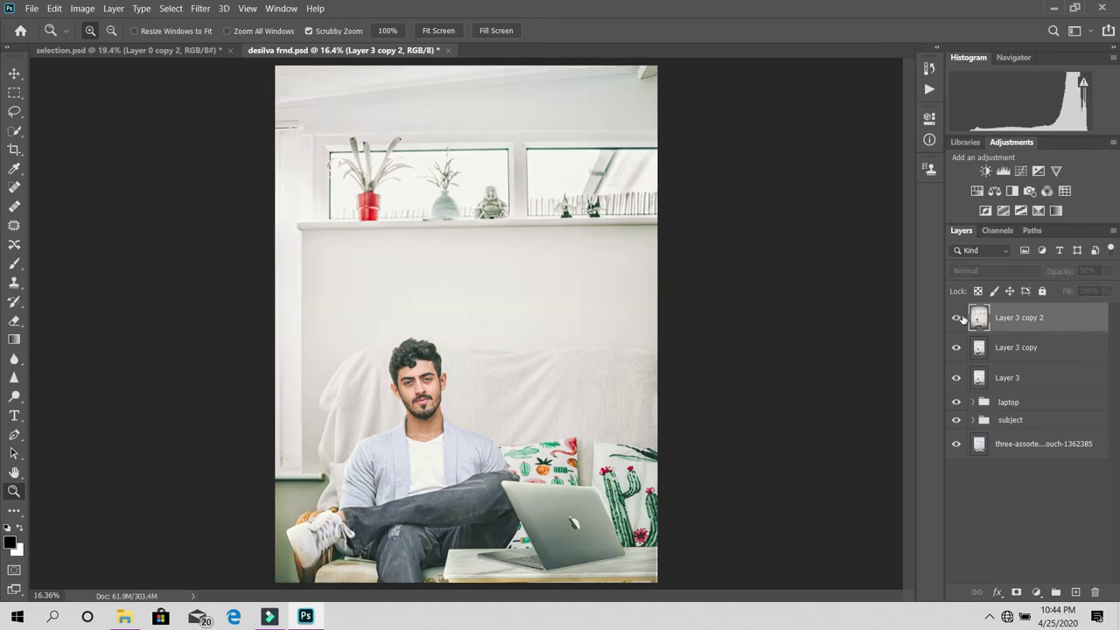
left_click(1054, 348, "shift")
right_click(1054, 349)
left_click(932, 419)
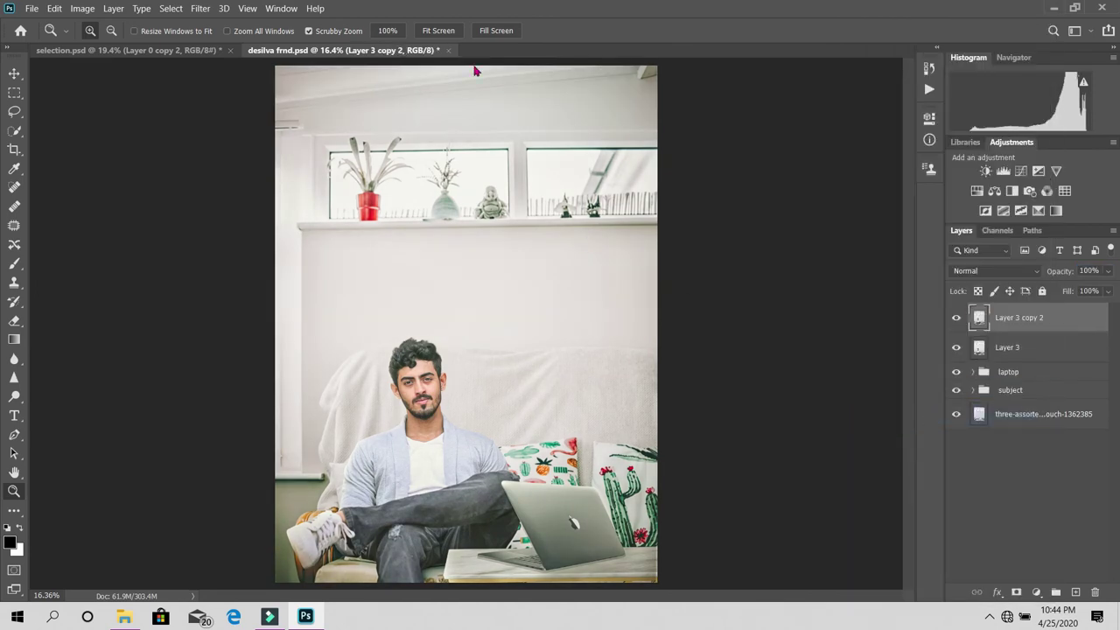
- Duplicate the merged layer and grade the copy with Camera Raw's Warm preset
left_click_drag(1069, 324, 1075, 592)
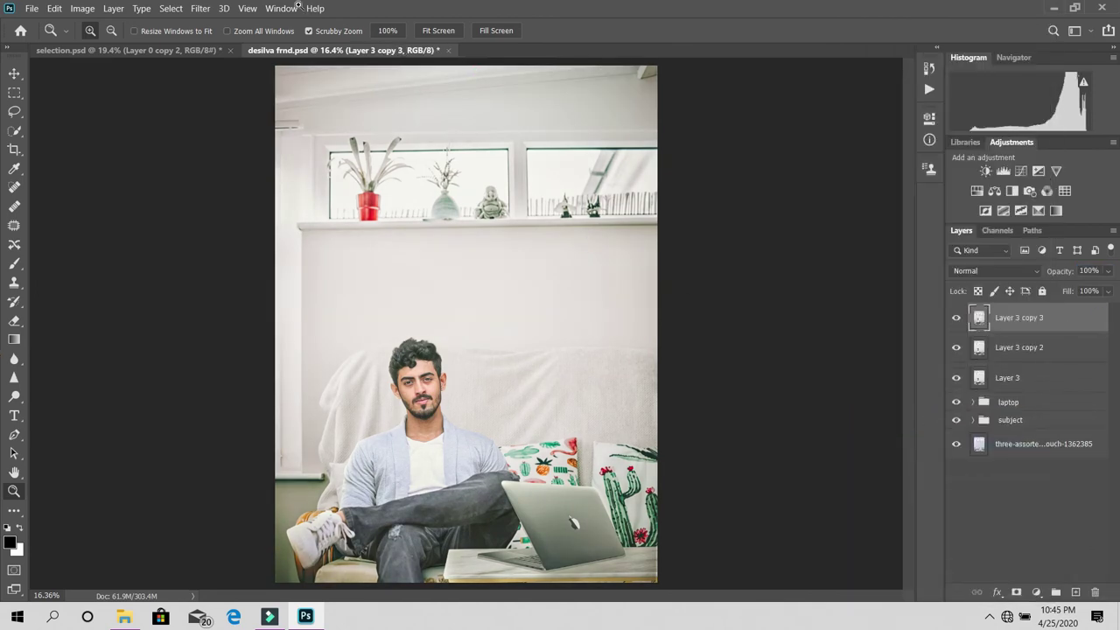
left_click(207, 8)
left_click(236, 88)
left_click(1005, 155)
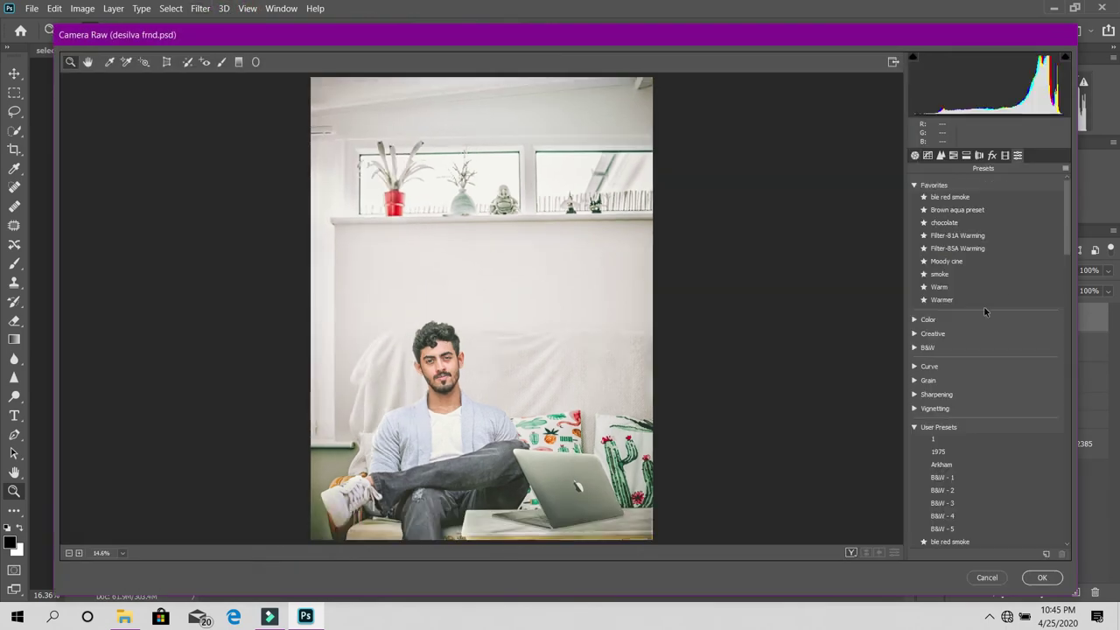
left_click(956, 286)
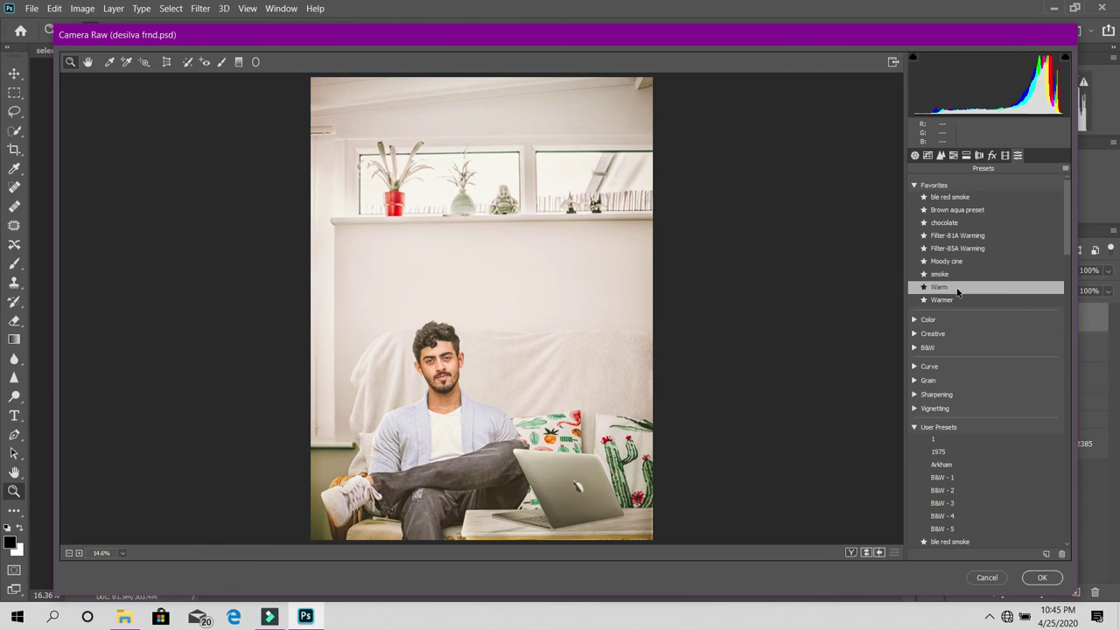
left_click(1054, 580)
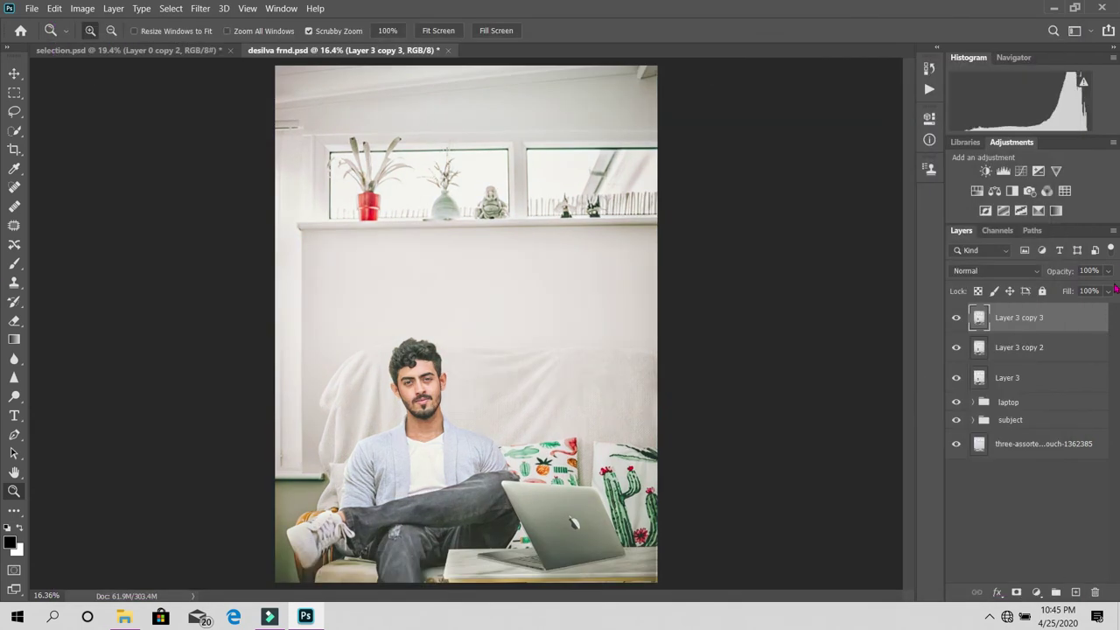
- Lower the warm copy to 40% opacity, merge it with Layer 3 copy 2, and compare
left_click_drag(1108, 290, 1071, 294)
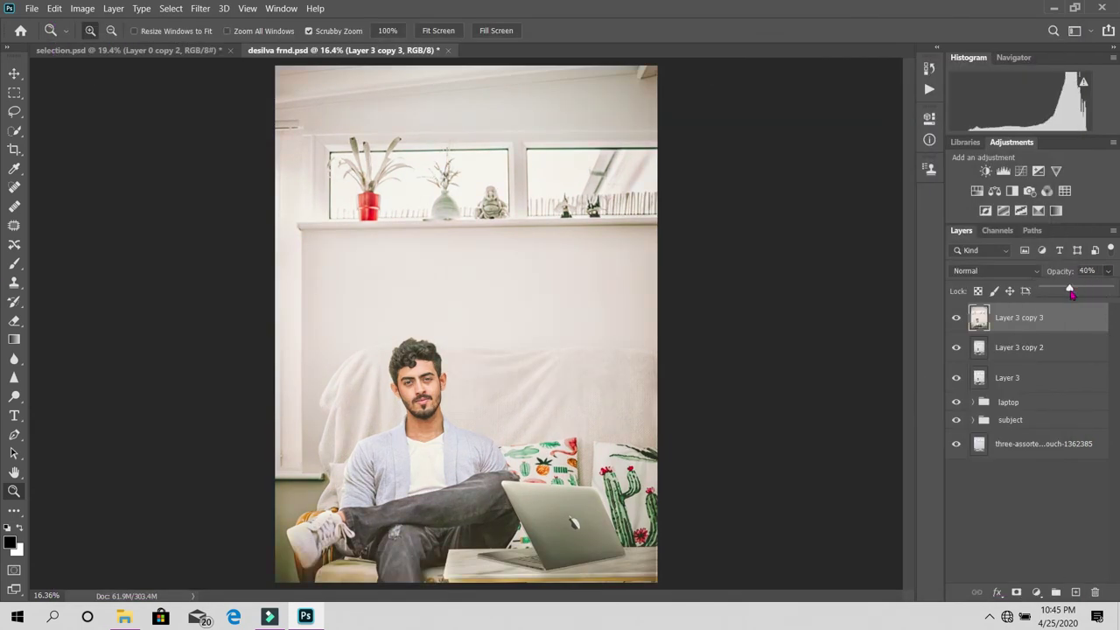
left_click(958, 320)
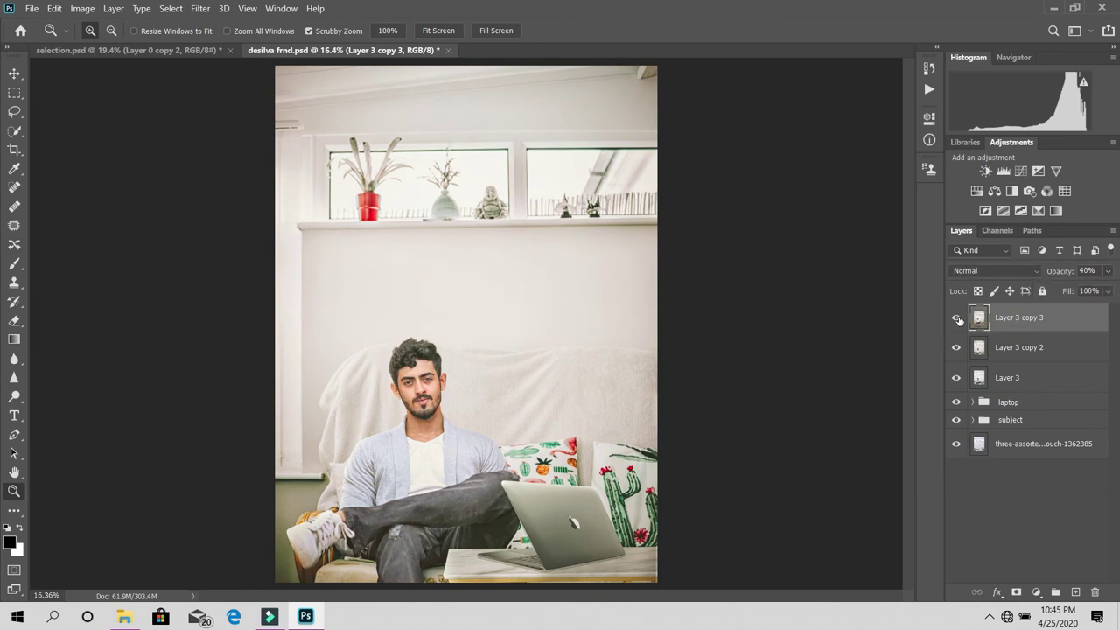
left_click(1008, 351)
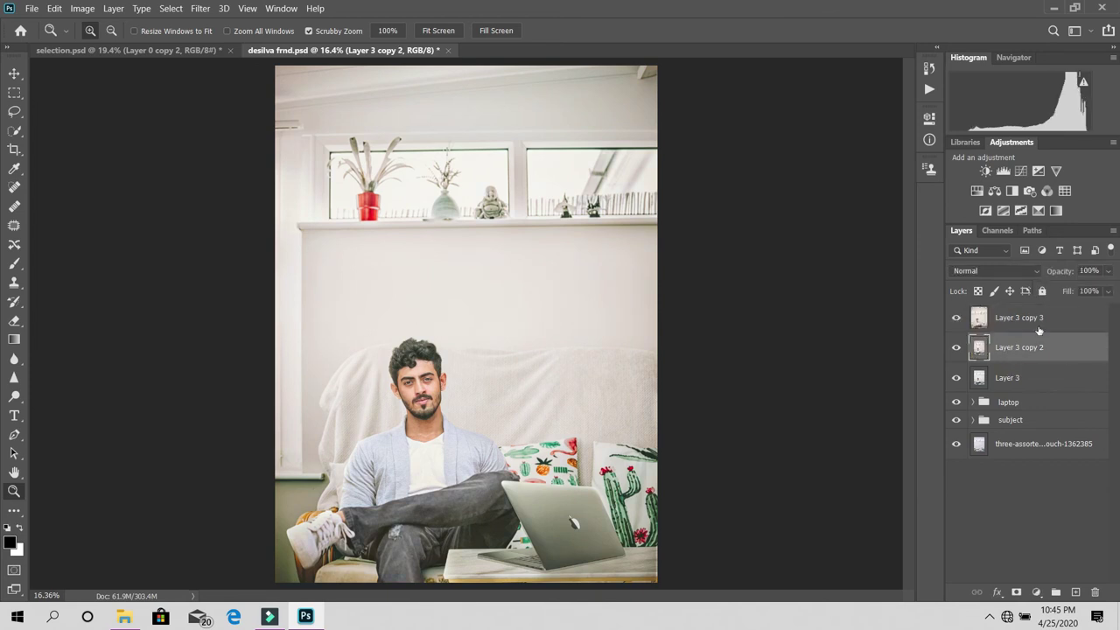
left_click(1037, 326, "ctrl")
right_click(1038, 325)
left_click(873, 418)
left_click(956, 318)
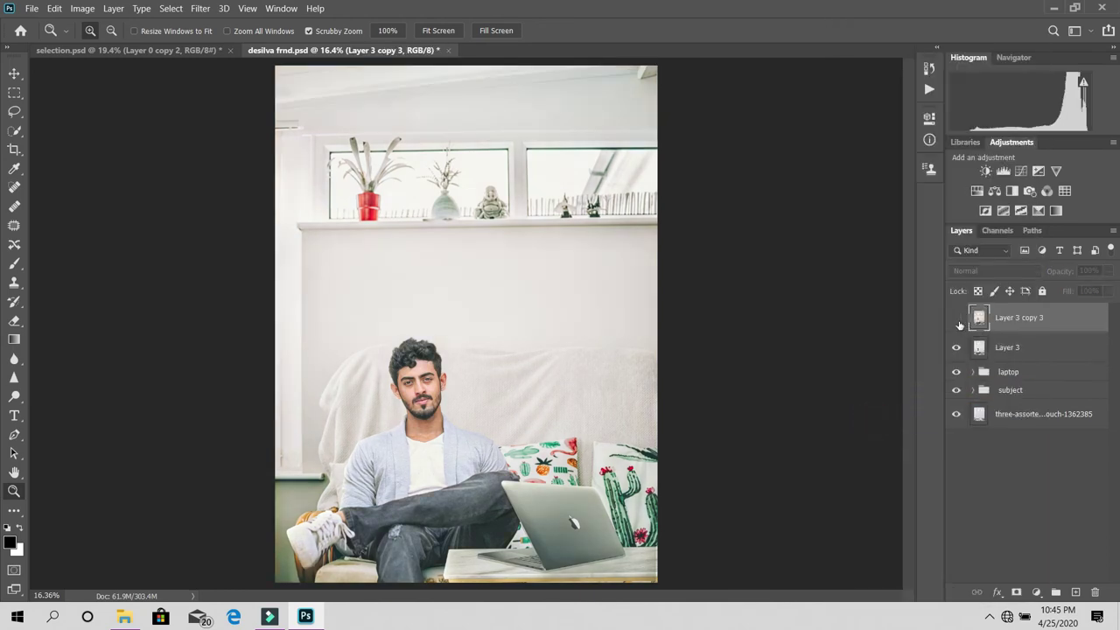
left_click(957, 319)
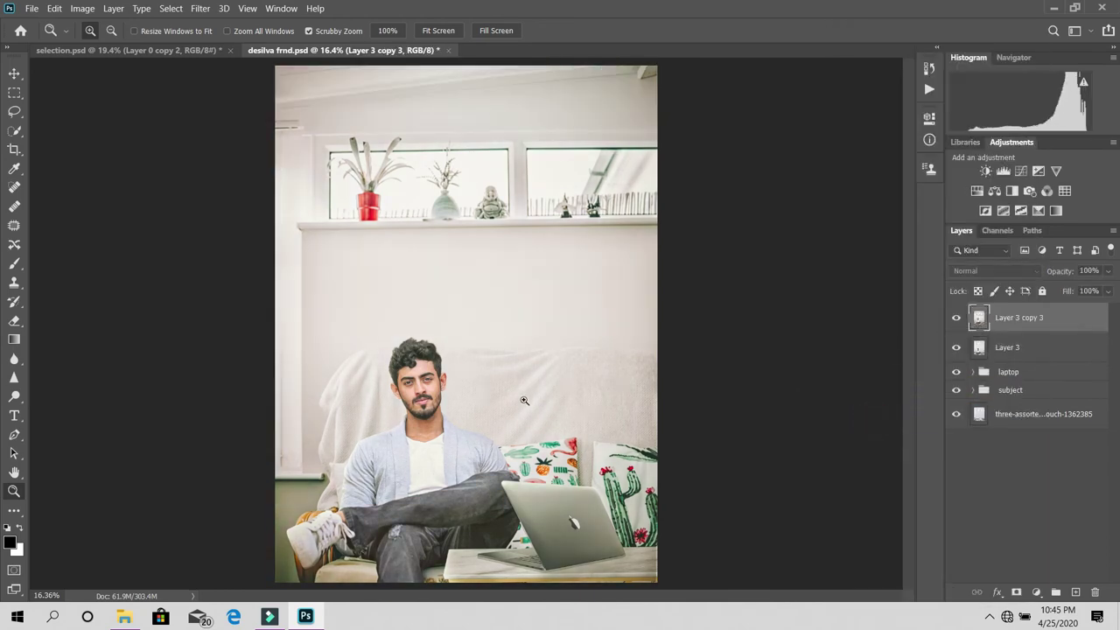
left_click(480, 357, "alt")
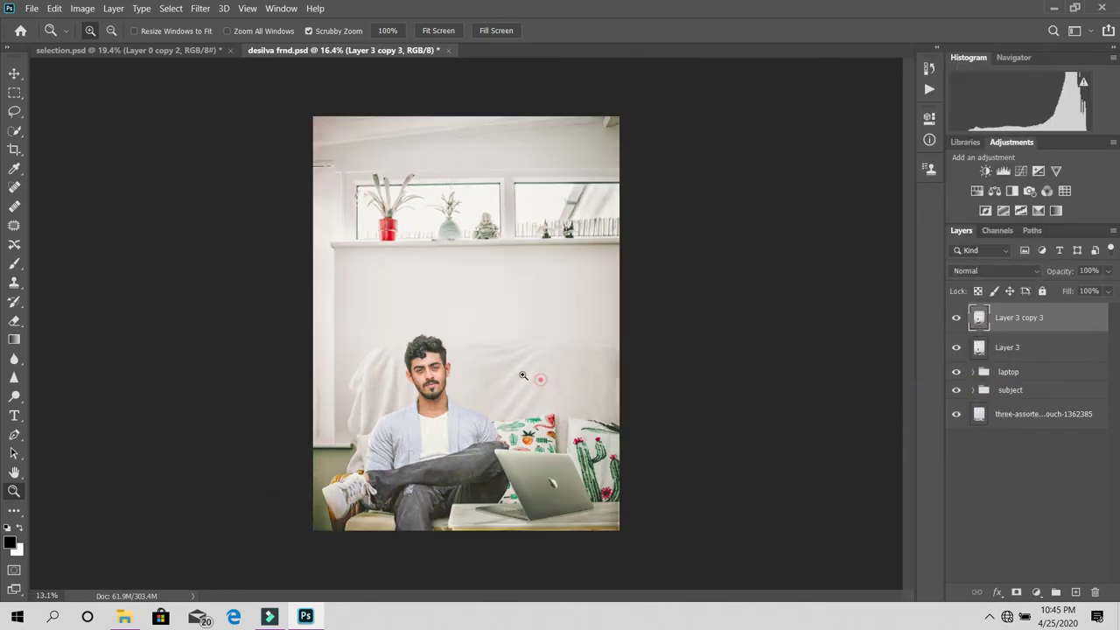
- Add a Gradient Map adjustment using the Orange_02 gradient from the Oranges presets
left_click(1057, 211)
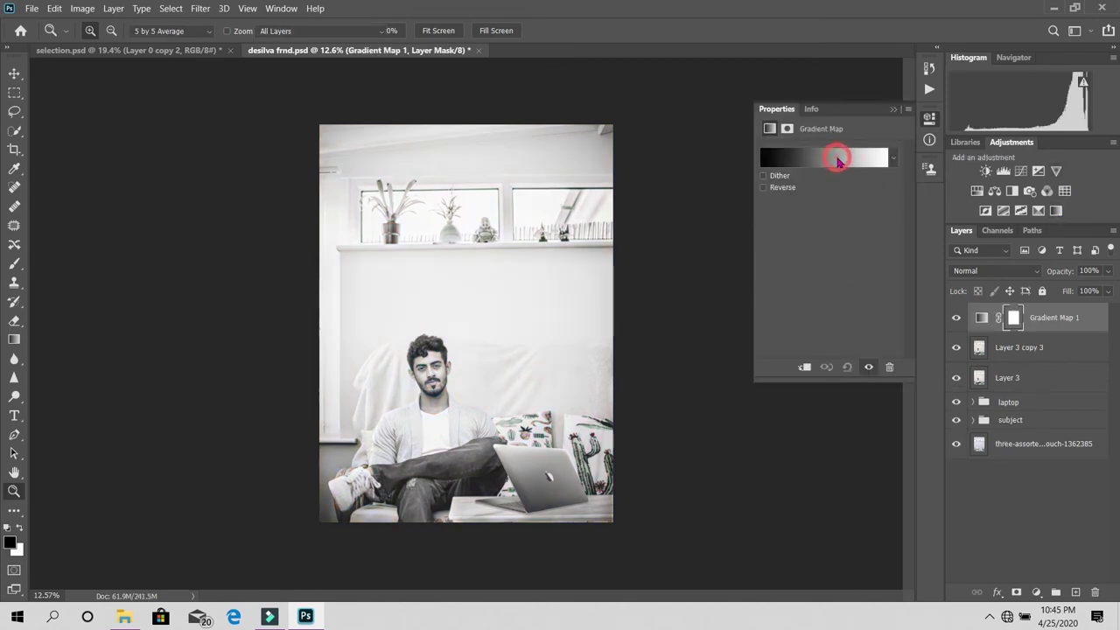
left_click(842, 155)
left_click(746, 264)
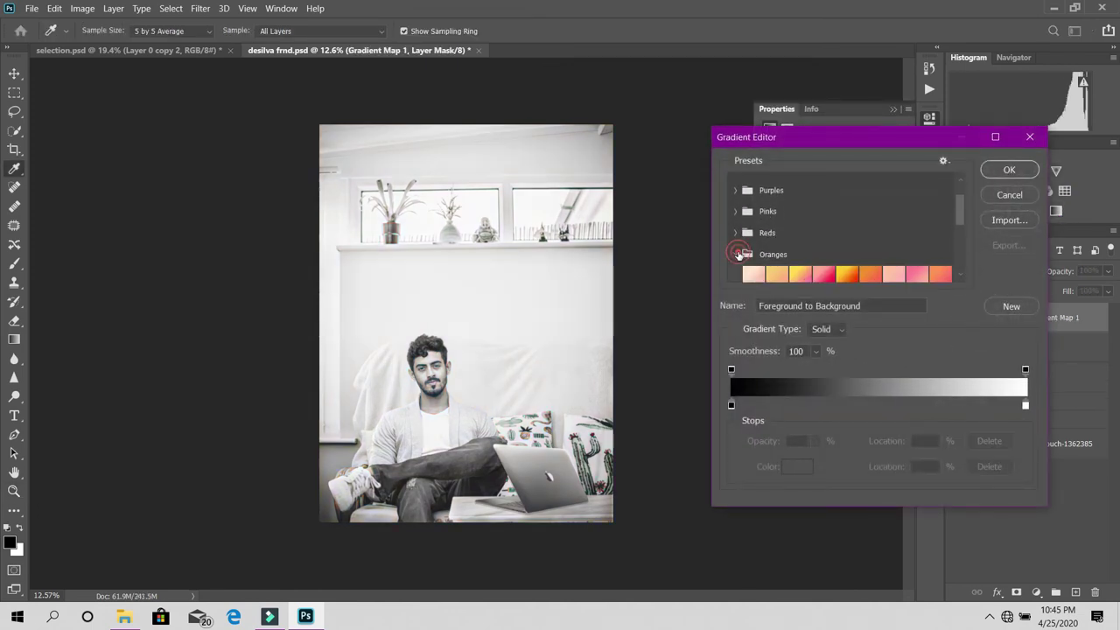
left_click(754, 272)
scroll(766, 261, "down", 1)
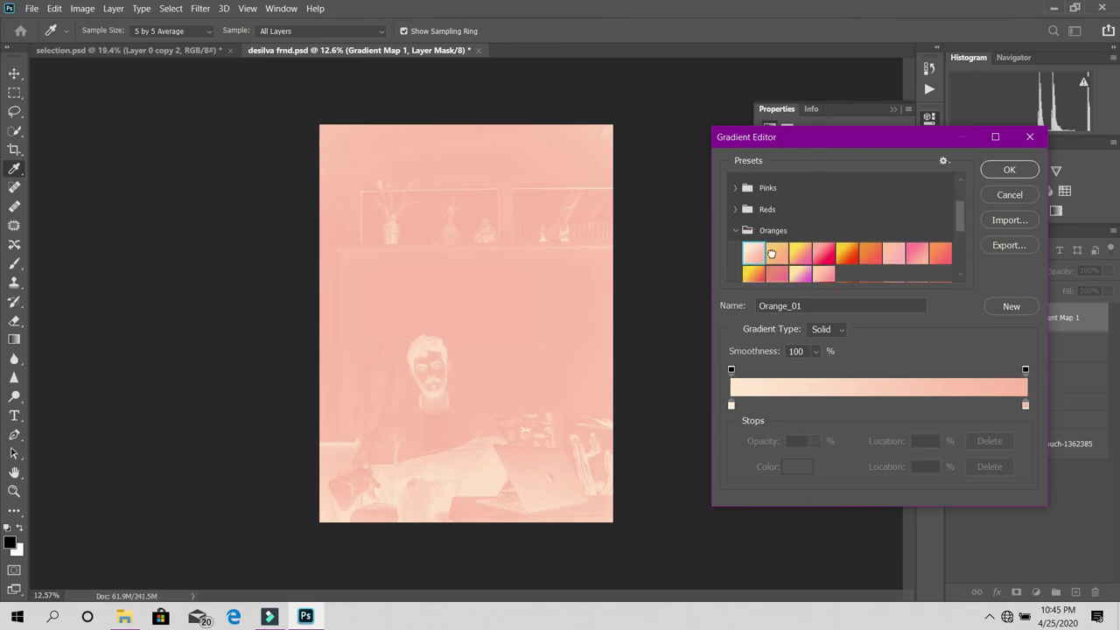
left_click(766, 253)
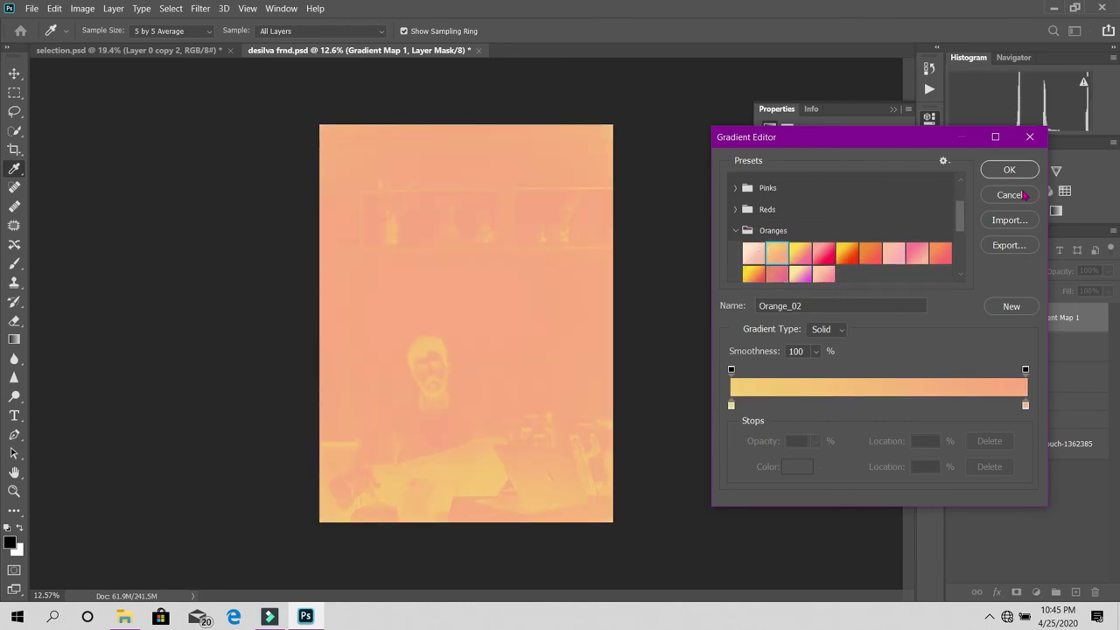
left_click(1010, 171)
left_click(894, 110)
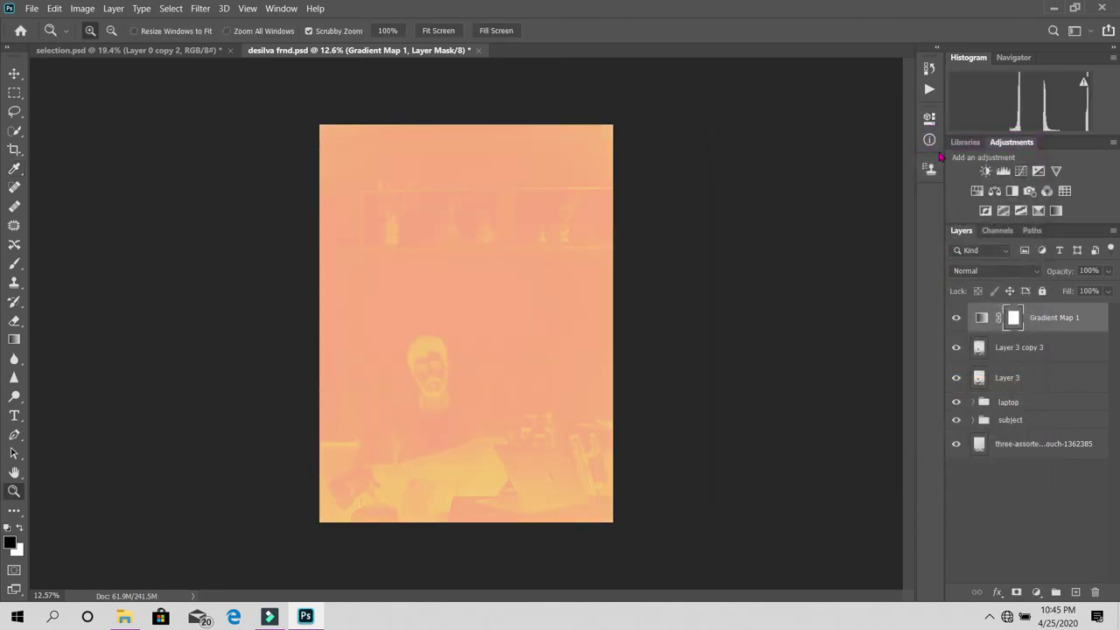
- Blend the gradient map in Soft Light at 20% fill and select it with Layer 3 copy 3 for merging
left_click(996, 273)
left_click(980, 425)
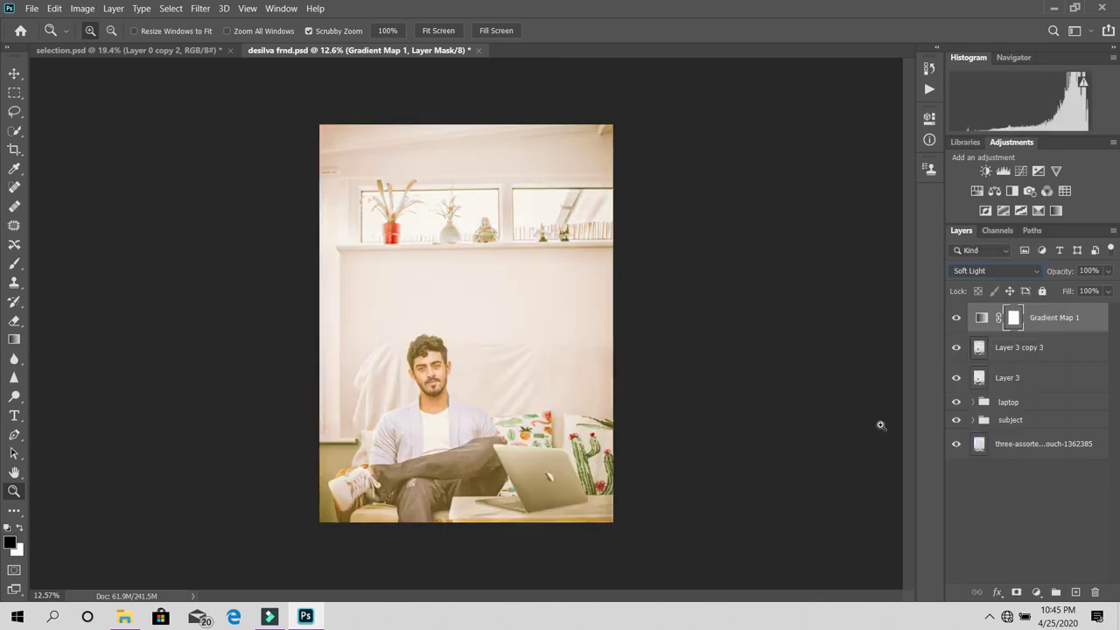
left_click_drag(479, 387, 498, 392)
left_click(1108, 291)
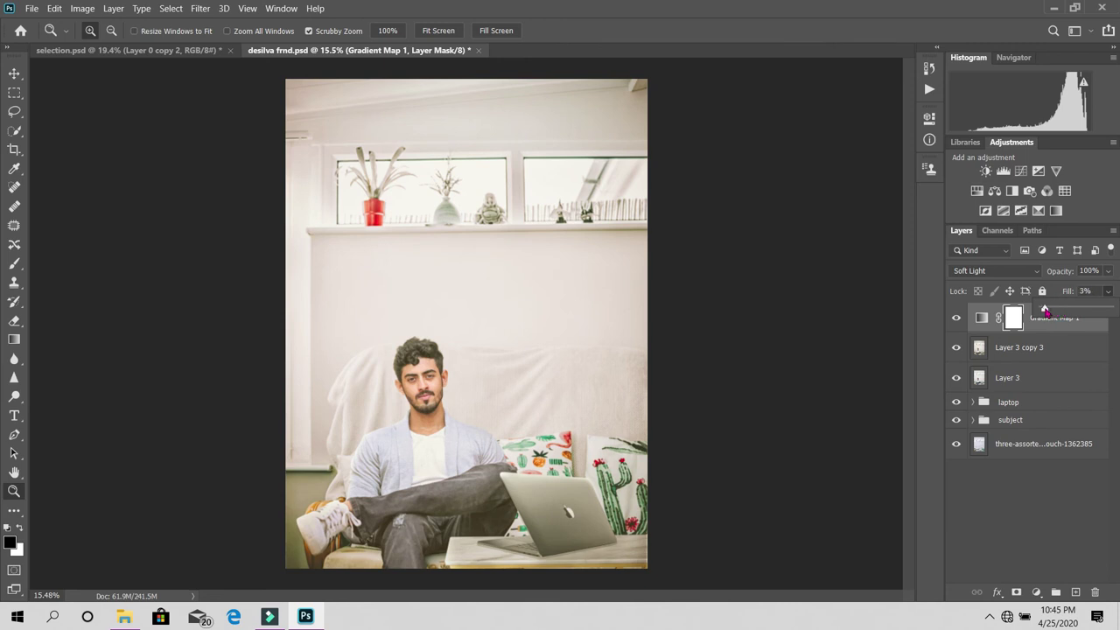
left_click_drag(1044, 311, 1056, 314)
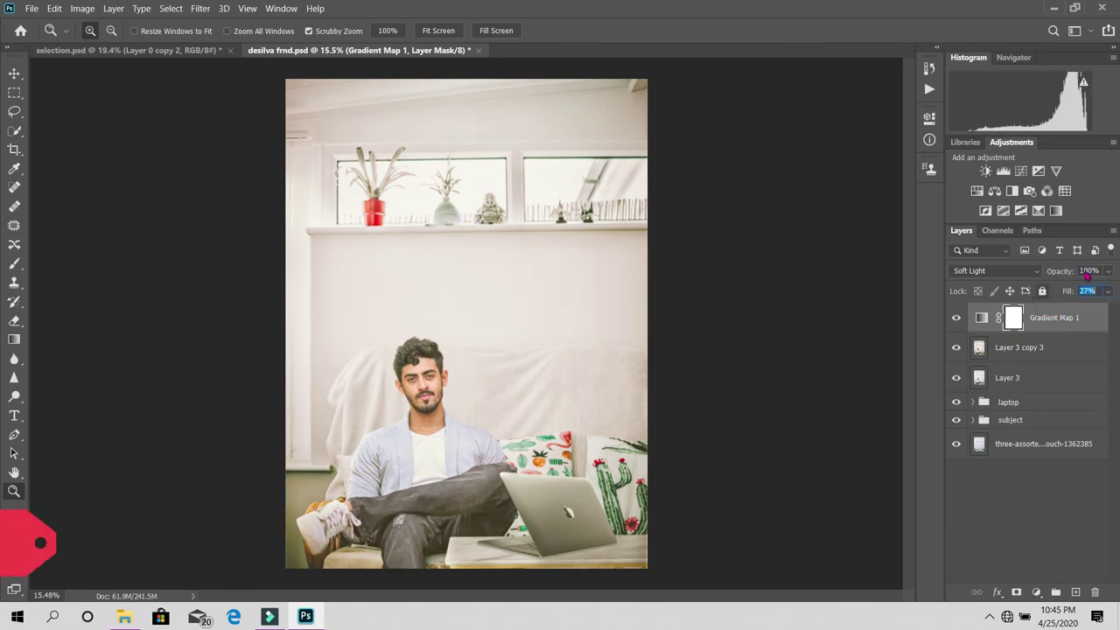
left_click(1060, 320)
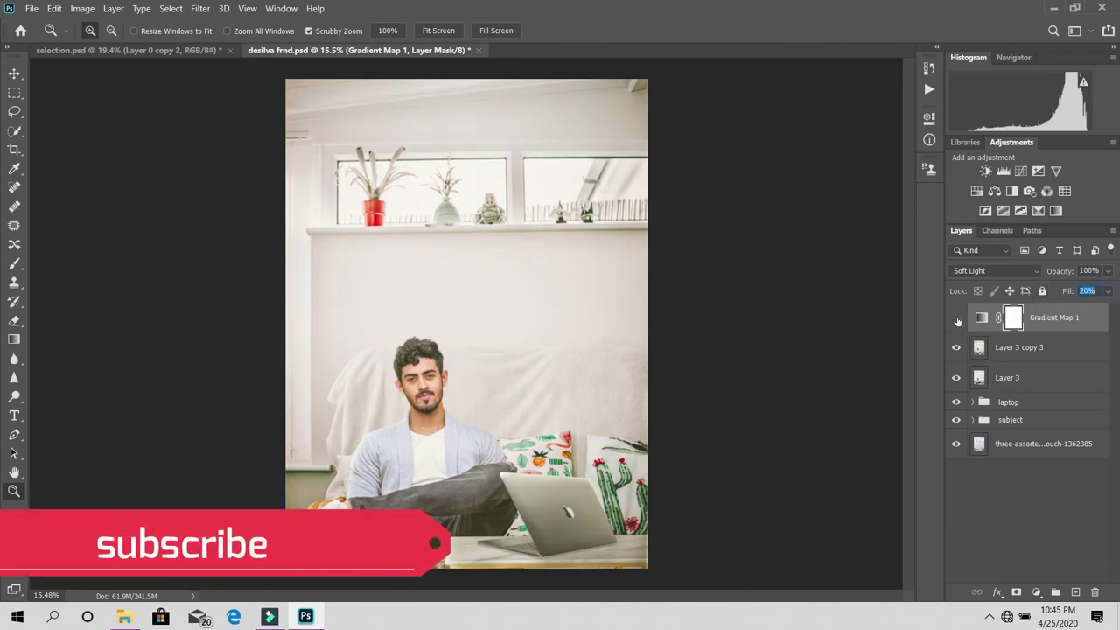
left_click(1055, 350, "shift")
right_click(1059, 350)
- Merge the gradient map down, then add a mid-grey Solid Color fill layer
left_click(910, 420)
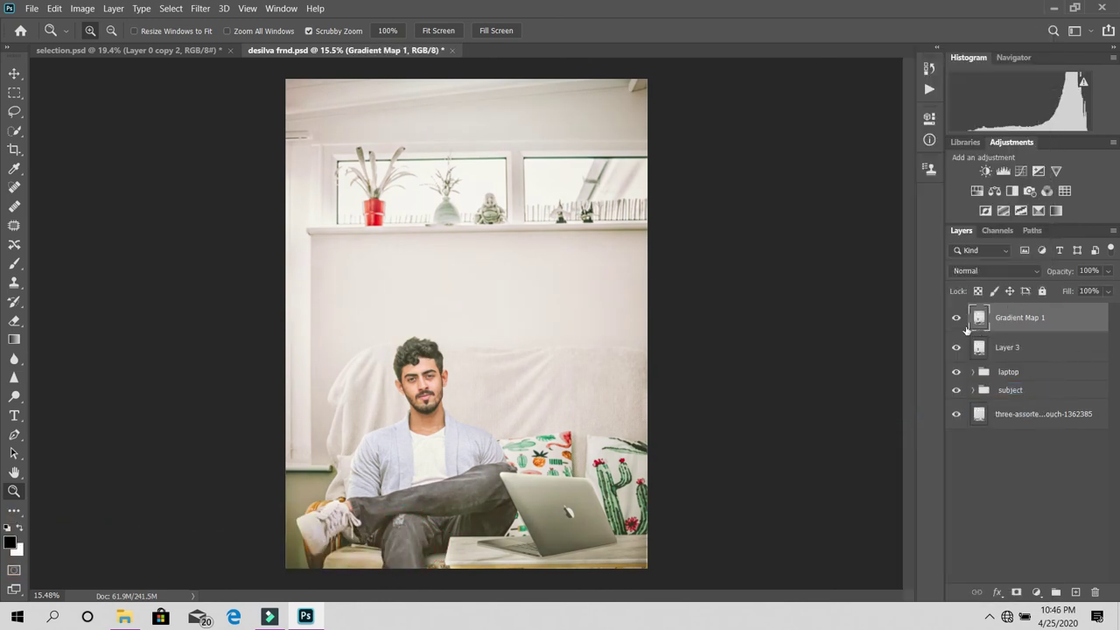
left_click(1036, 593)
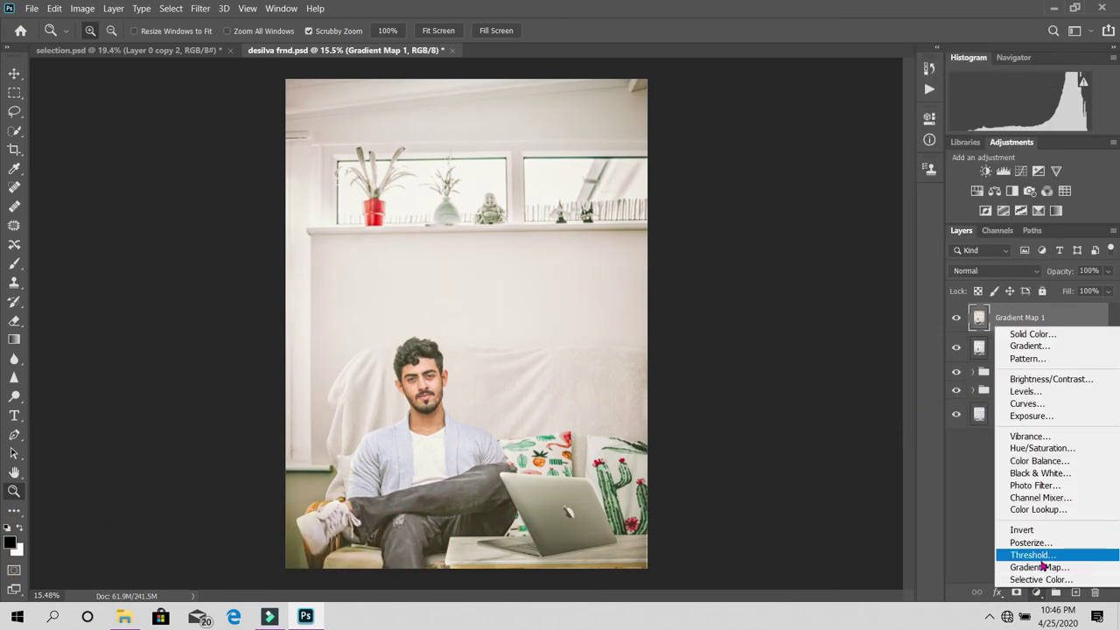
left_click(1032, 333)
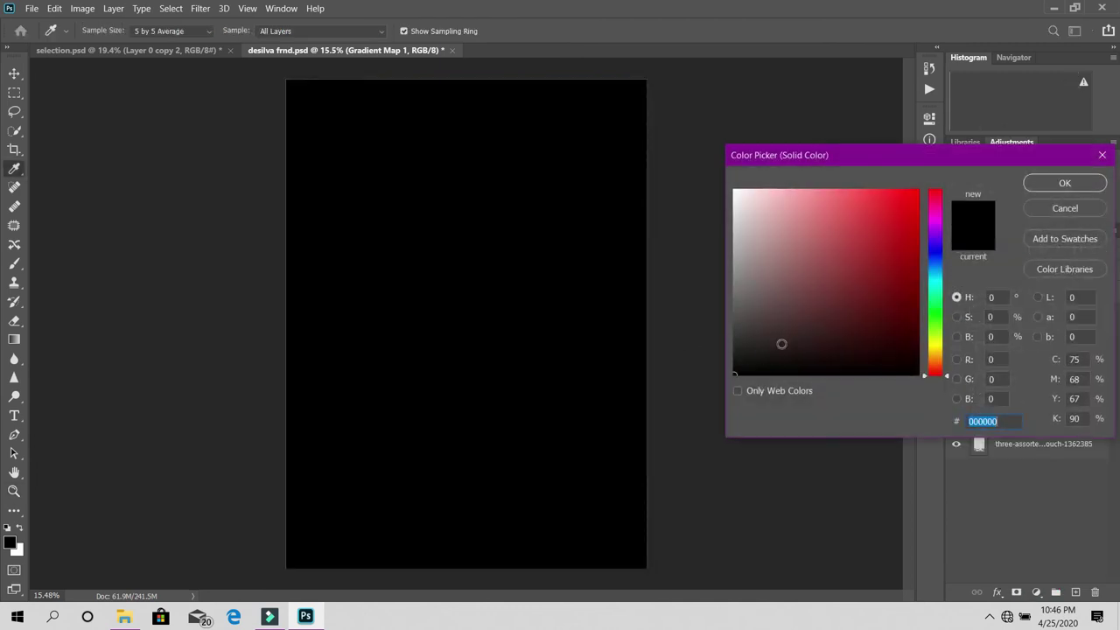
left_click_drag(782, 342, 665, 301)
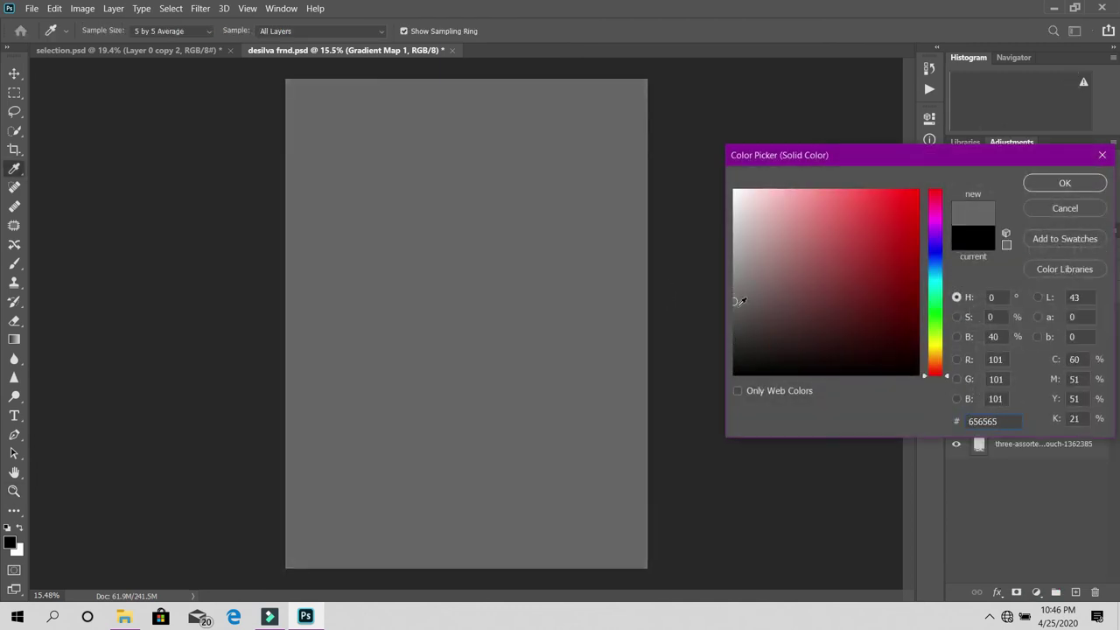
left_click(1065, 183)
- Blend the grey fill layer in Lighten mode at 18% opacity
left_click(986, 274)
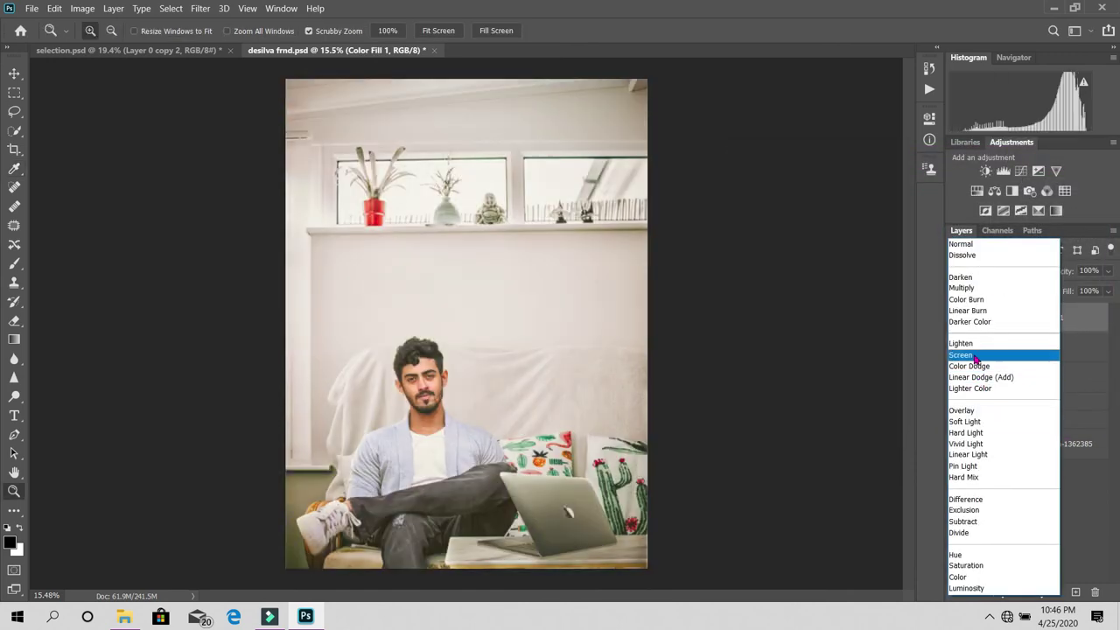
left_click(973, 344)
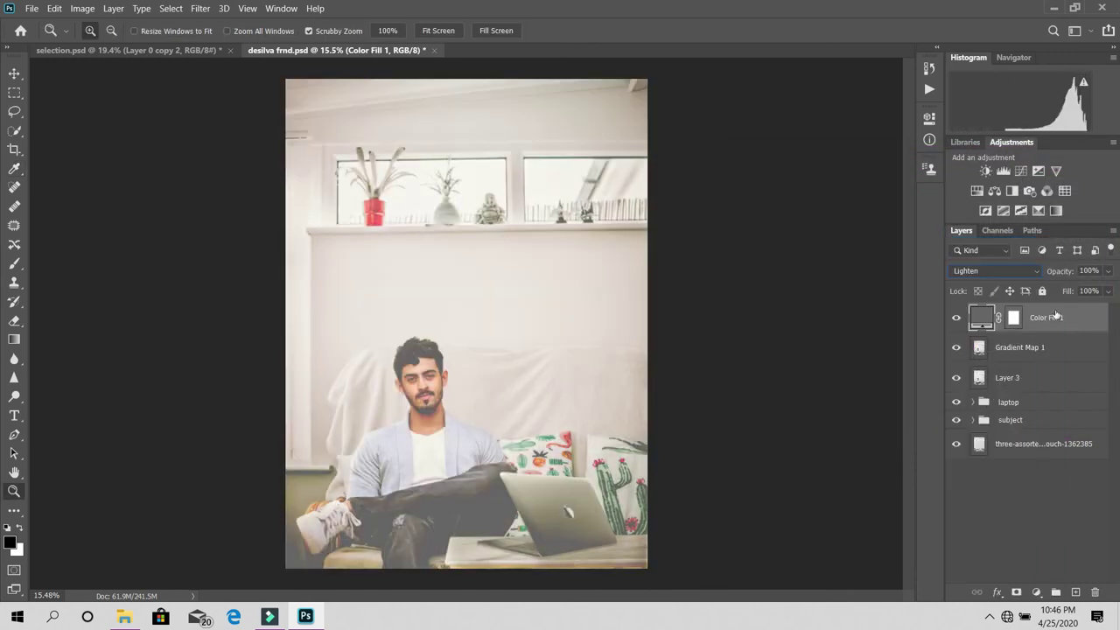
left_click_drag(1108, 276, 1059, 290)
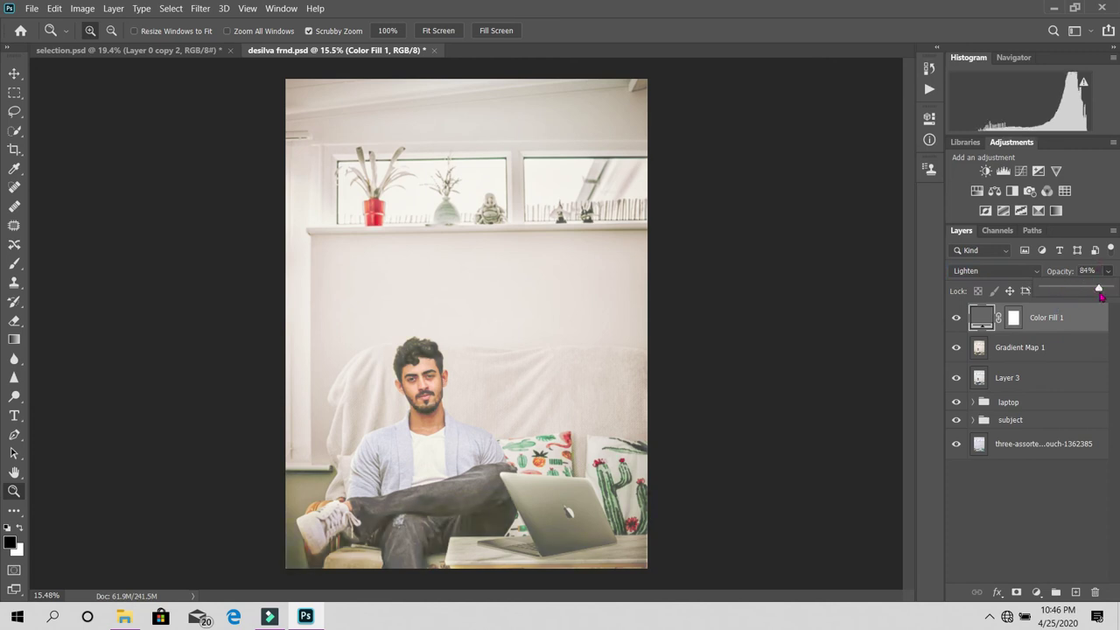
left_click_drag(1101, 296, 1057, 294)
left_click(963, 322)
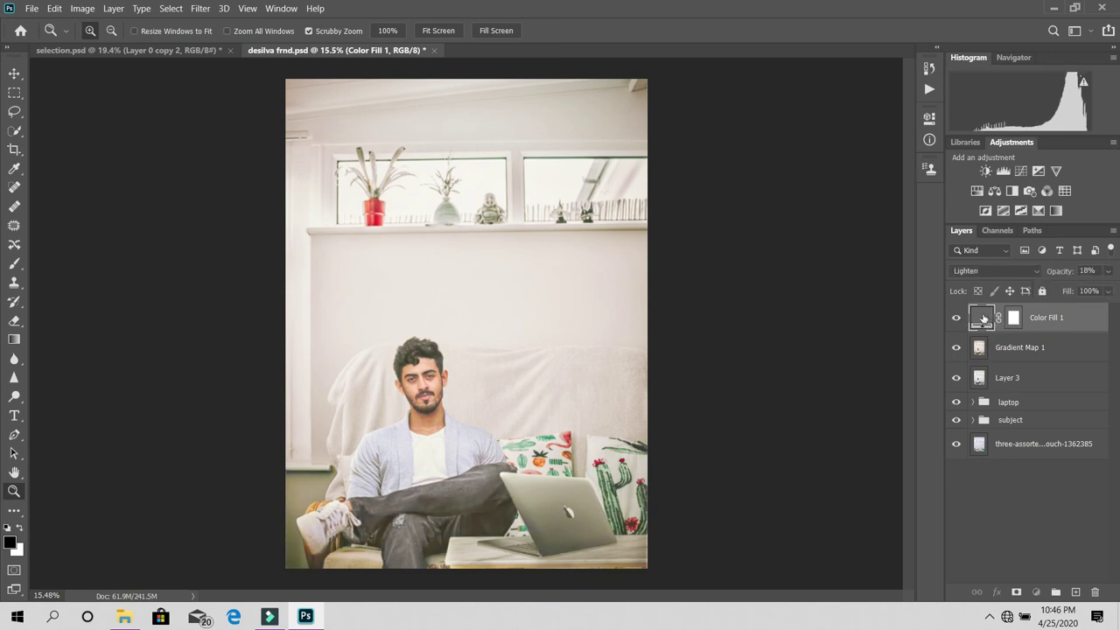
- Change the fill layer's colour to the neutral grey 626262
double_click(984, 320)
type("7c1e1e")
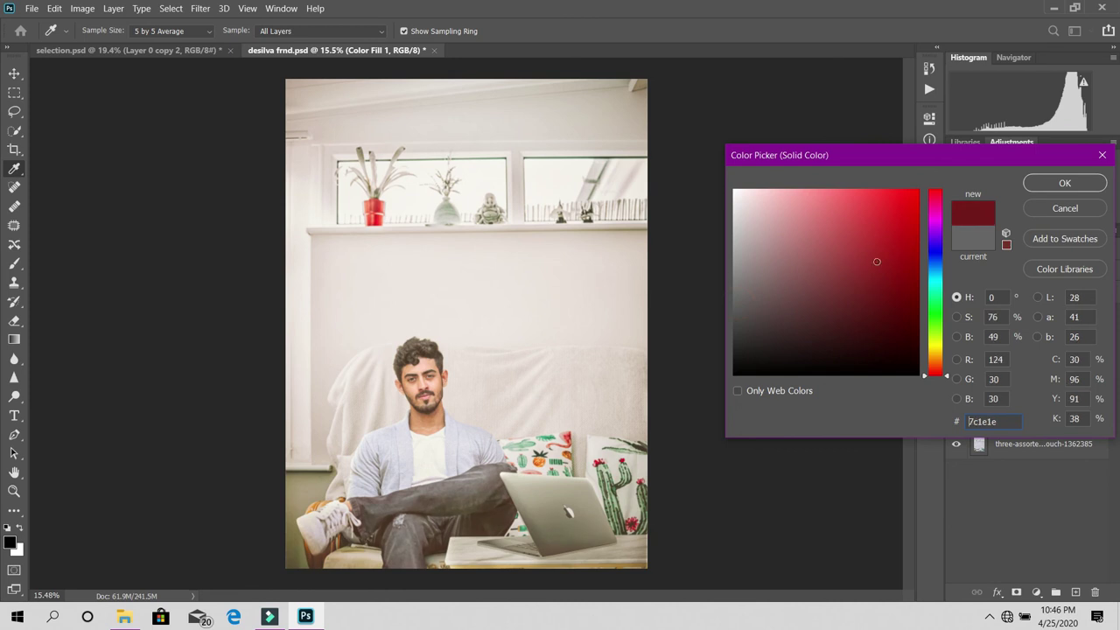
type("8b7272")
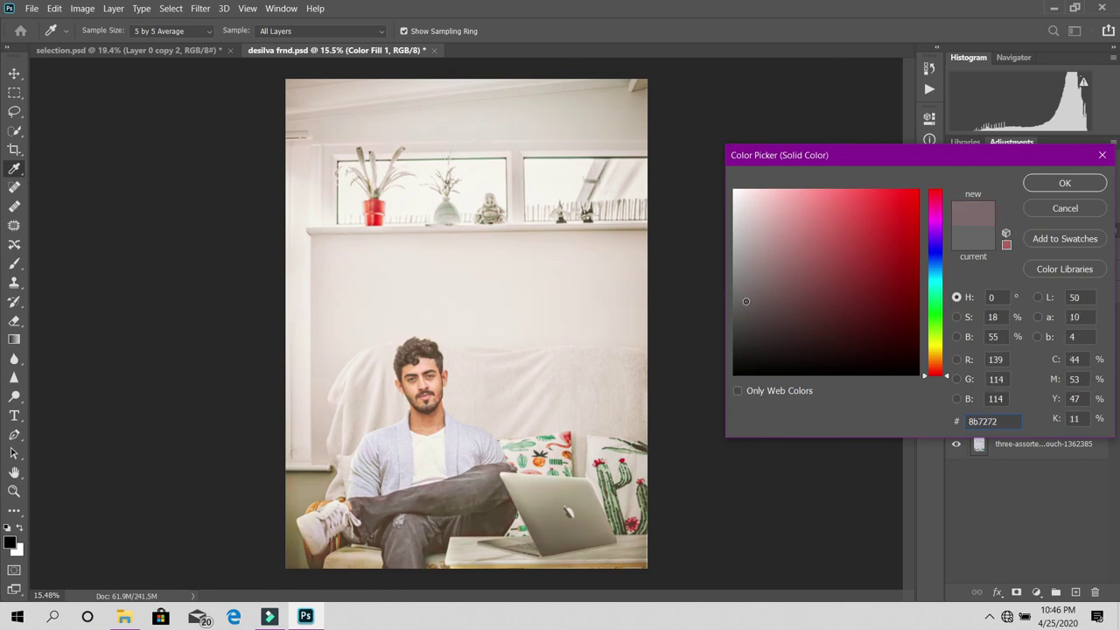
left_click_drag(746, 301, 687, 304)
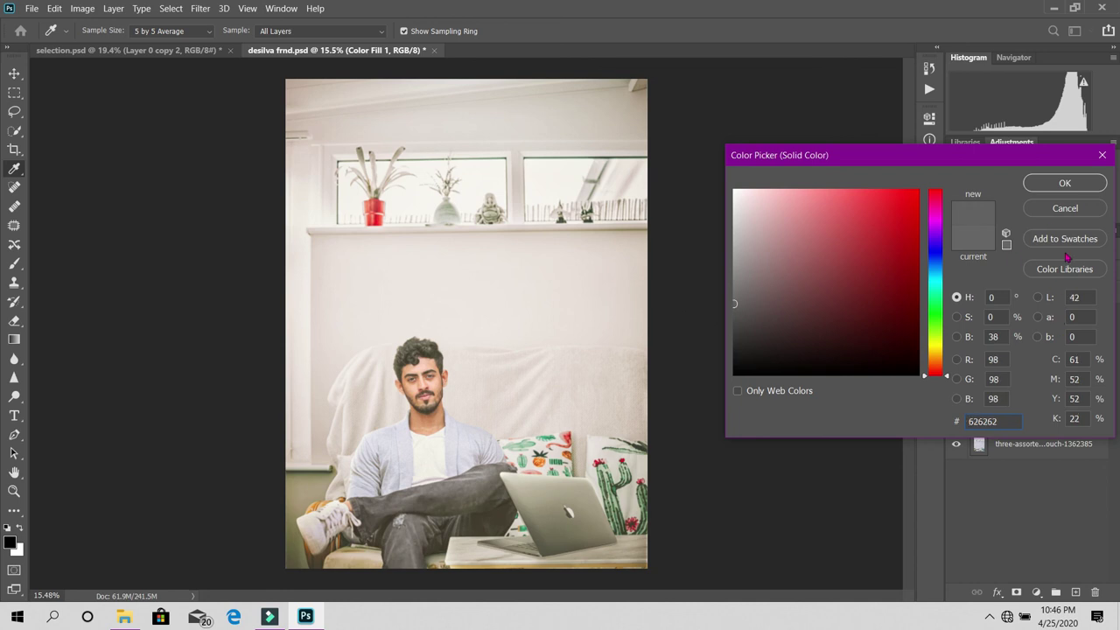
left_click(1055, 190)
- Compare the grey fill on and off, then merge the gradient map into Color Fill 1
left_click(955, 319)
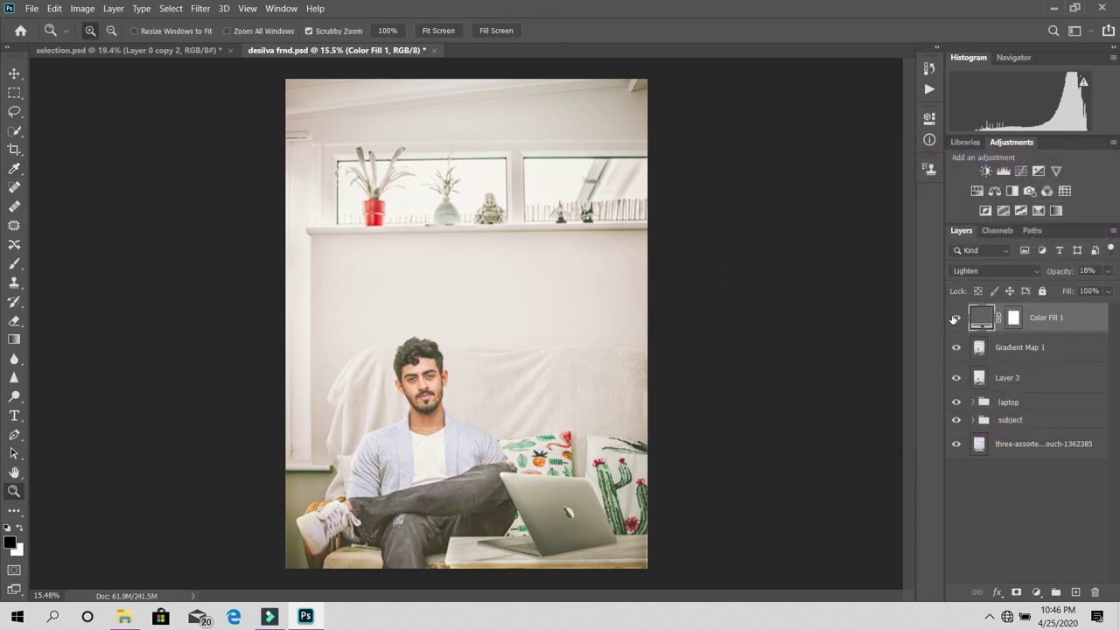
left_click_drag(474, 331, 503, 402)
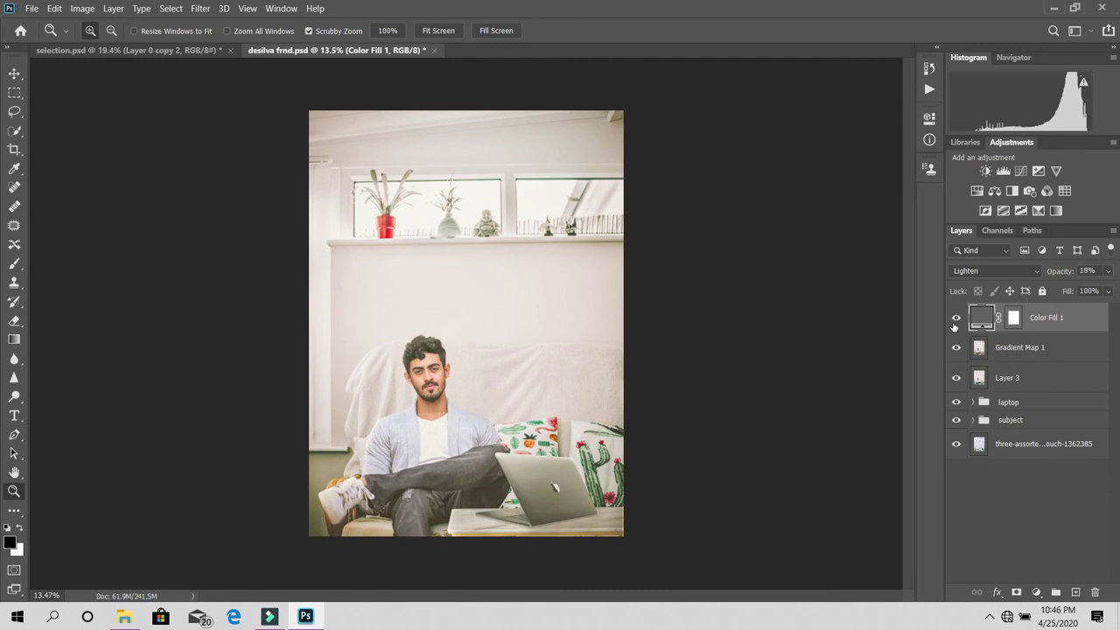
left_click(955, 319)
left_click(956, 319)
right_click(1052, 356)
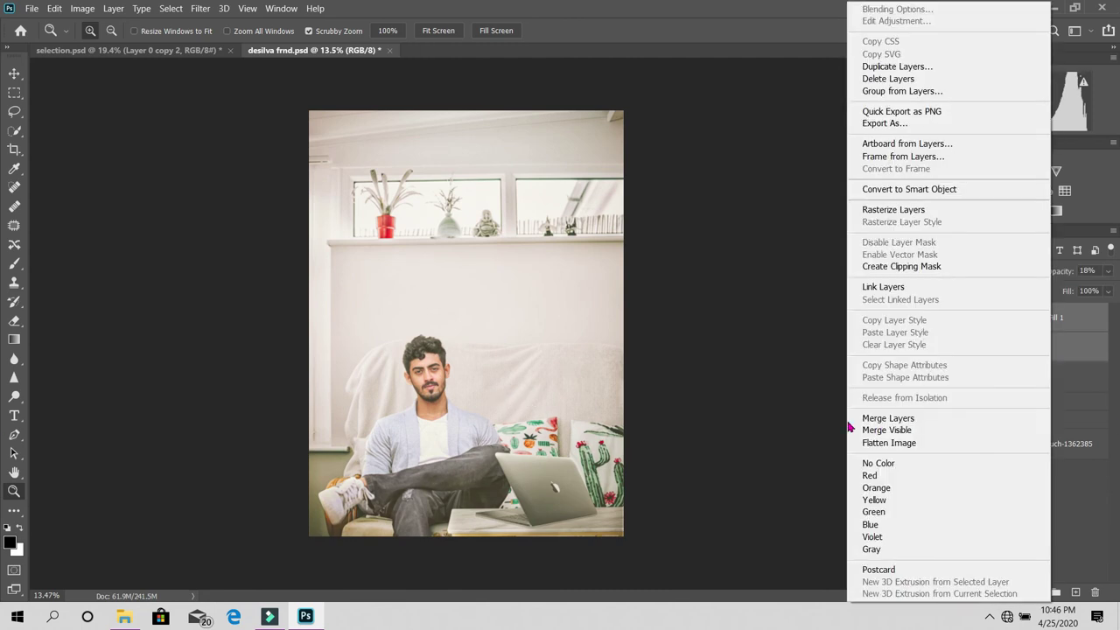
left_click(887, 423)
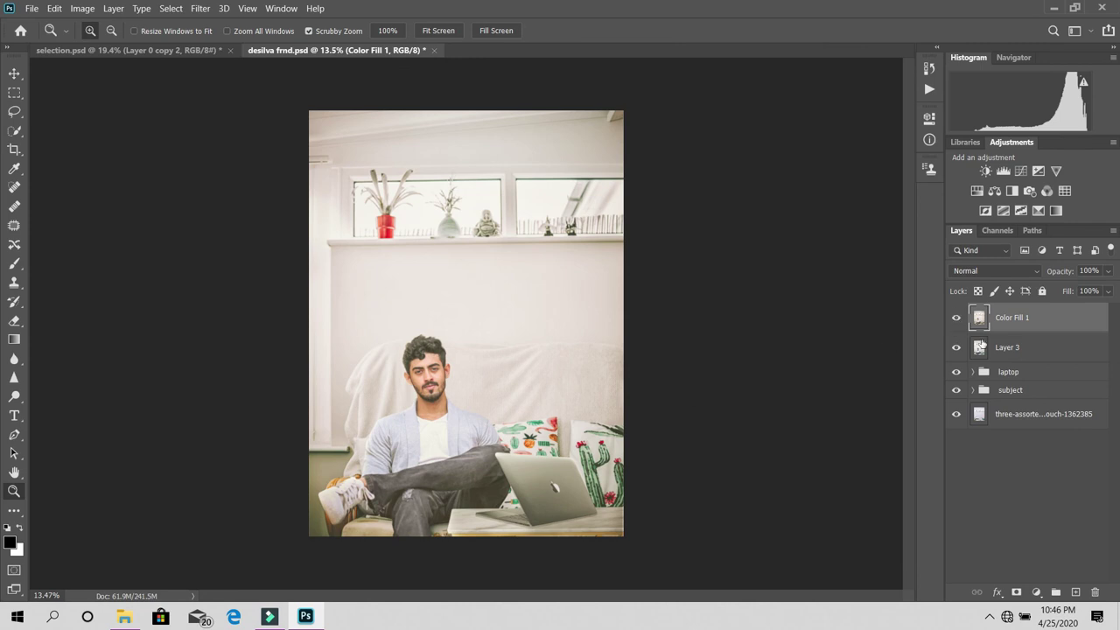
- Duplicate the merged Color Fill 1 layer and apply High Pass with a 1.2 pixel radius
left_click_drag(1015, 318, 1075, 592)
left_click(224, 8)
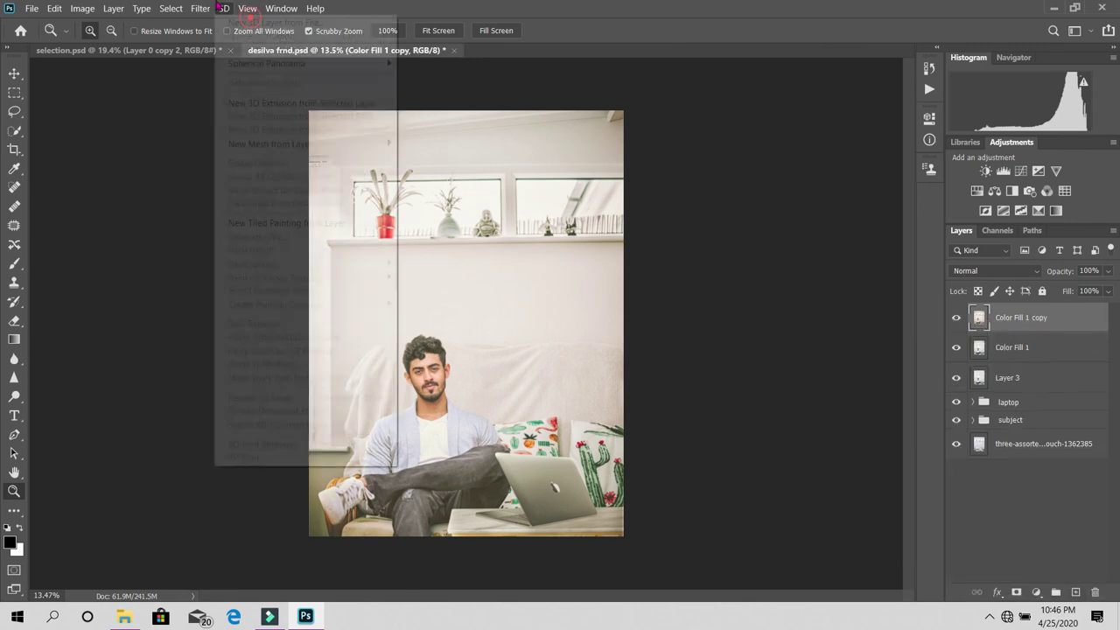
left_click(411, 294)
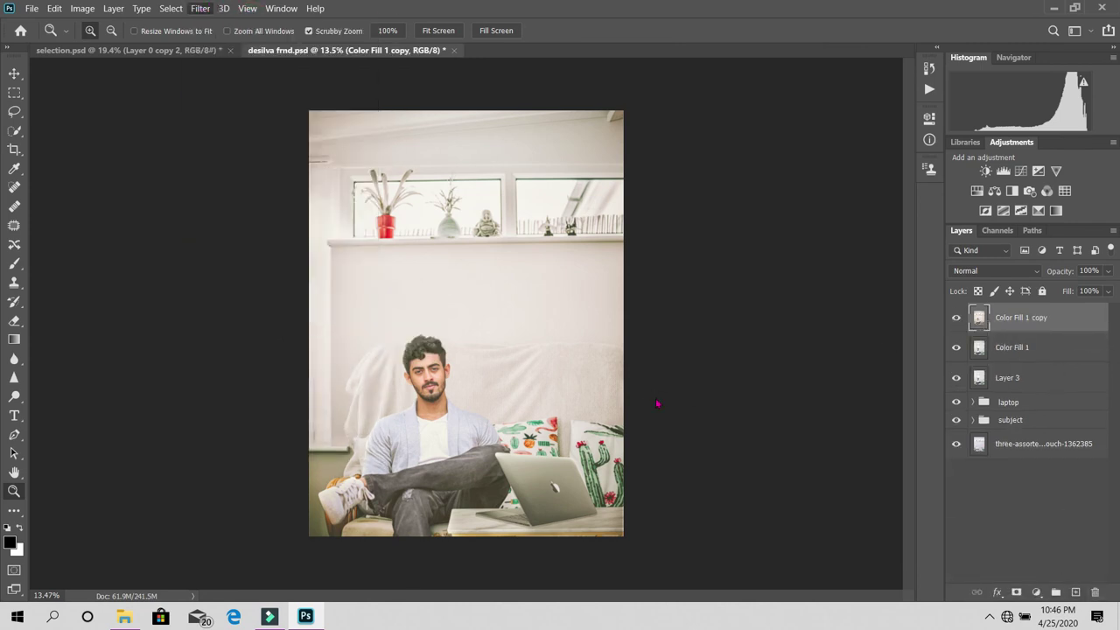
mouse_move(555, 111)
left_mouse_down()
mouse_move(730, 166)
mouse_move(797, 224)
left_mouse_up()
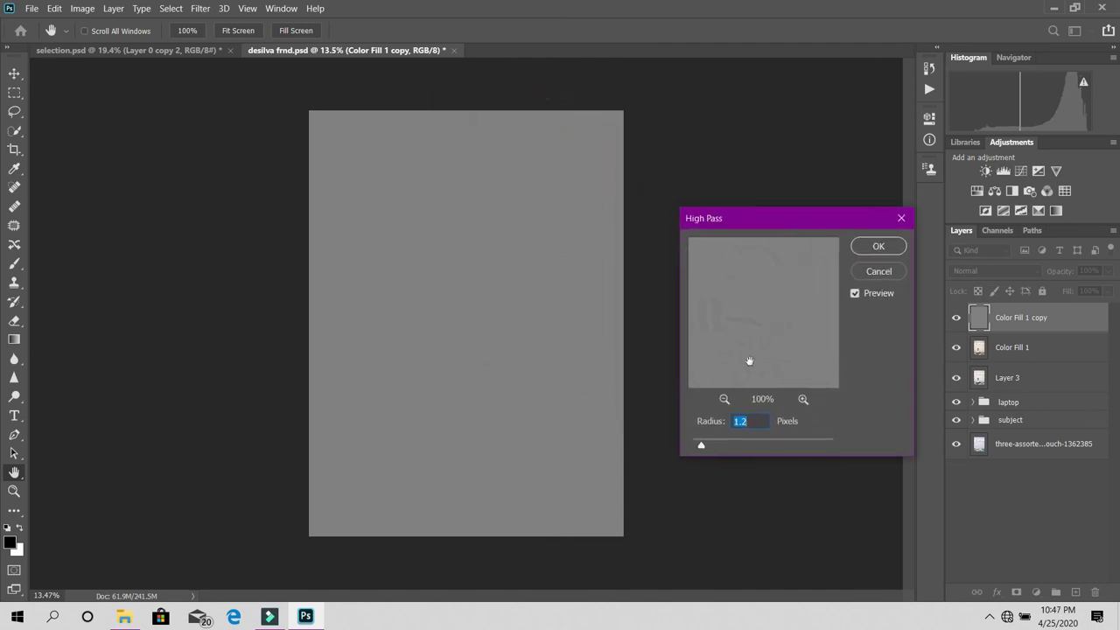
left_click(878, 247)
key("z")
- Blend the High Pass layer in Linear Light and lower its opacity to 30%
left_click(984, 276)
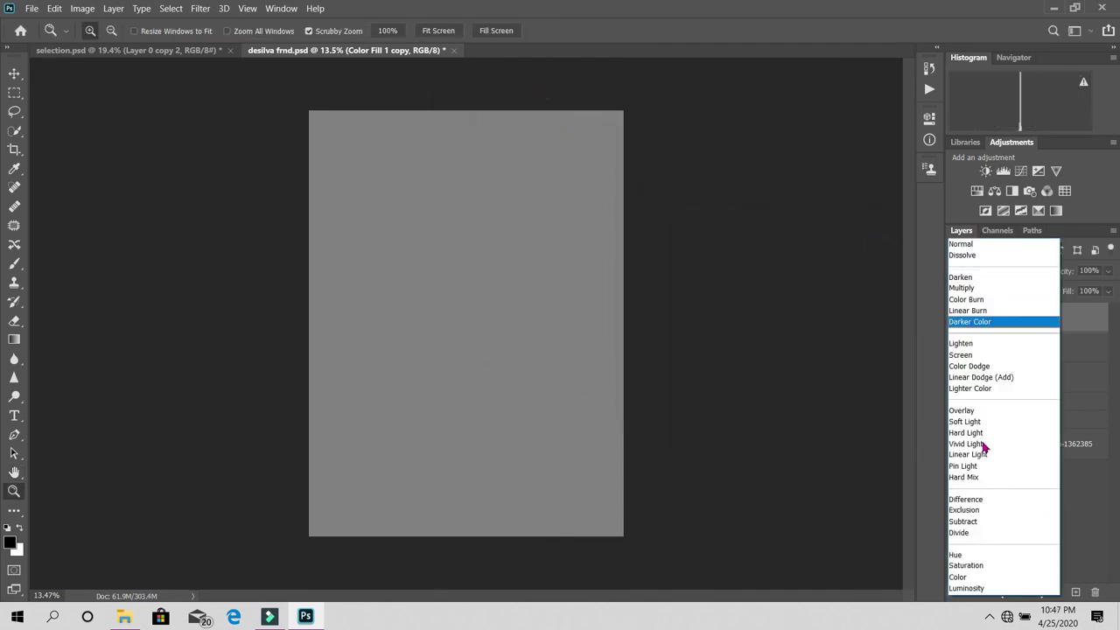
left_click(967, 454)
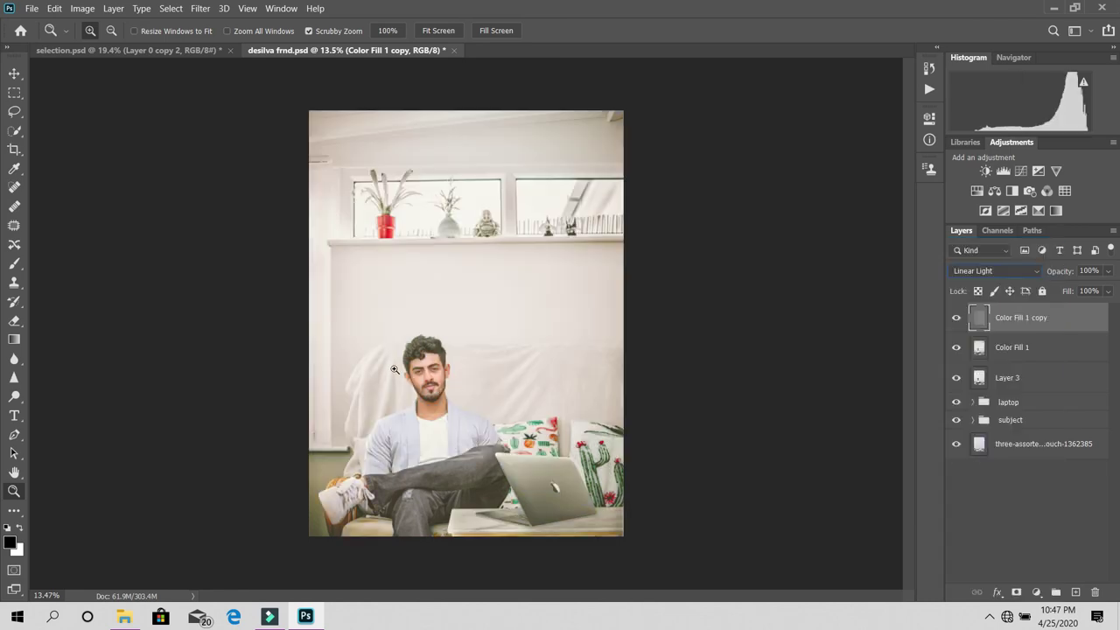
left_click_drag(394, 371, 530, 445)
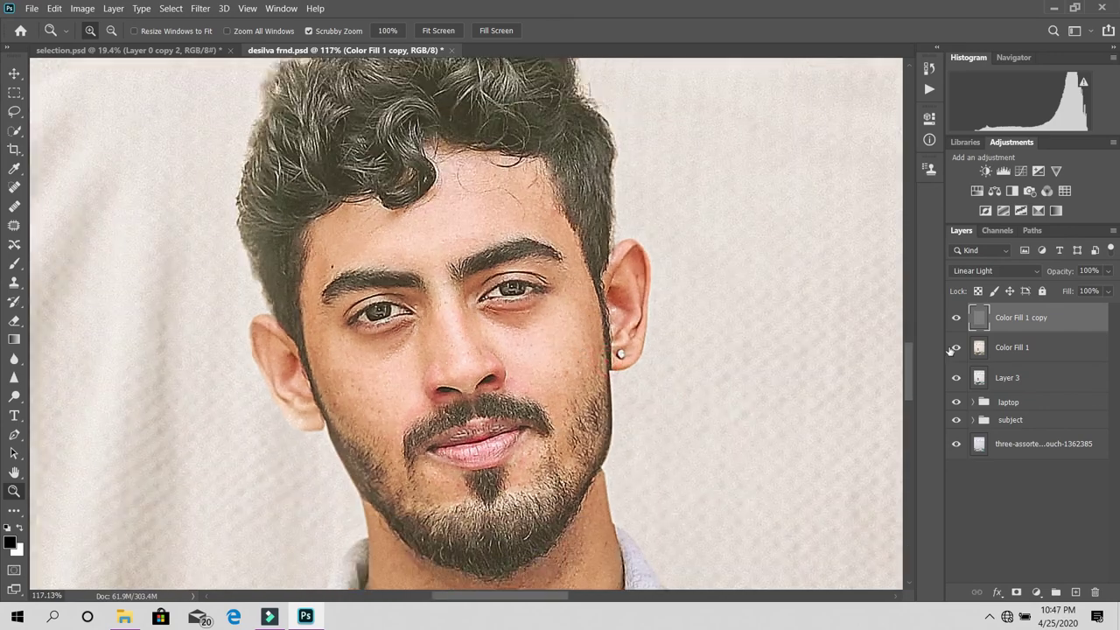
left_click(957, 318)
left_click(957, 319)
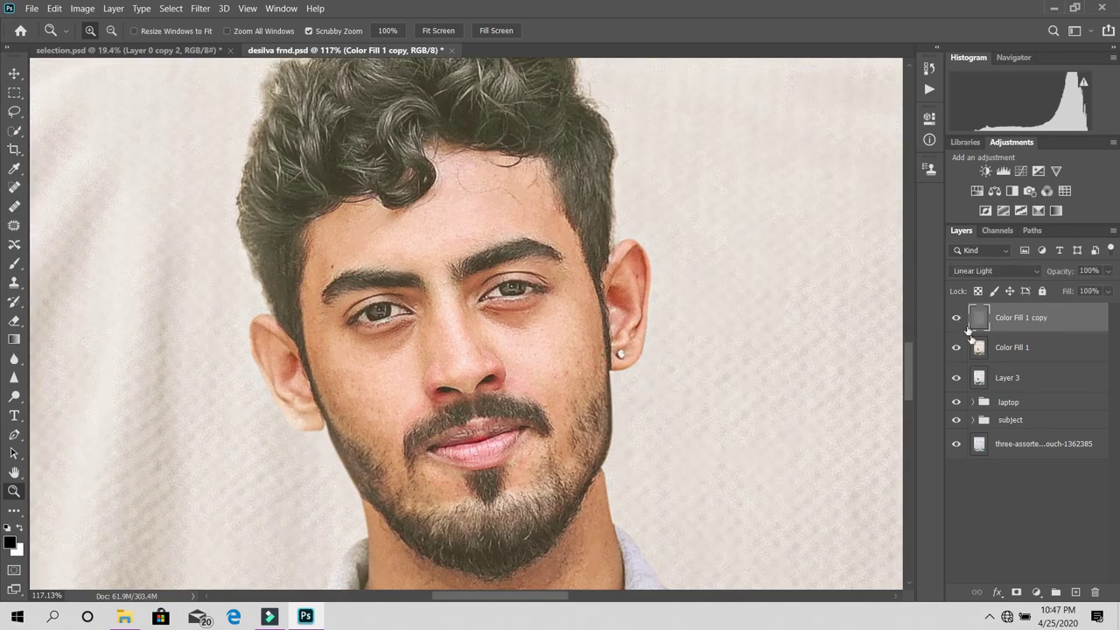
left_click(1108, 271)
mouse_move(1076, 294)
left_mouse_down()
mouse_move(1042, 291)
mouse_move(1063, 289)
left_mouse_up()
left_click(1093, 271)
key("Return")
- Merge the sharpening layer into Color Fill 1, fit the photo, and open the File menu
left_click(1031, 350, "shift")
right_click(1031, 350)
left_click(966, 420)
scroll(522, 310, "down", 5)
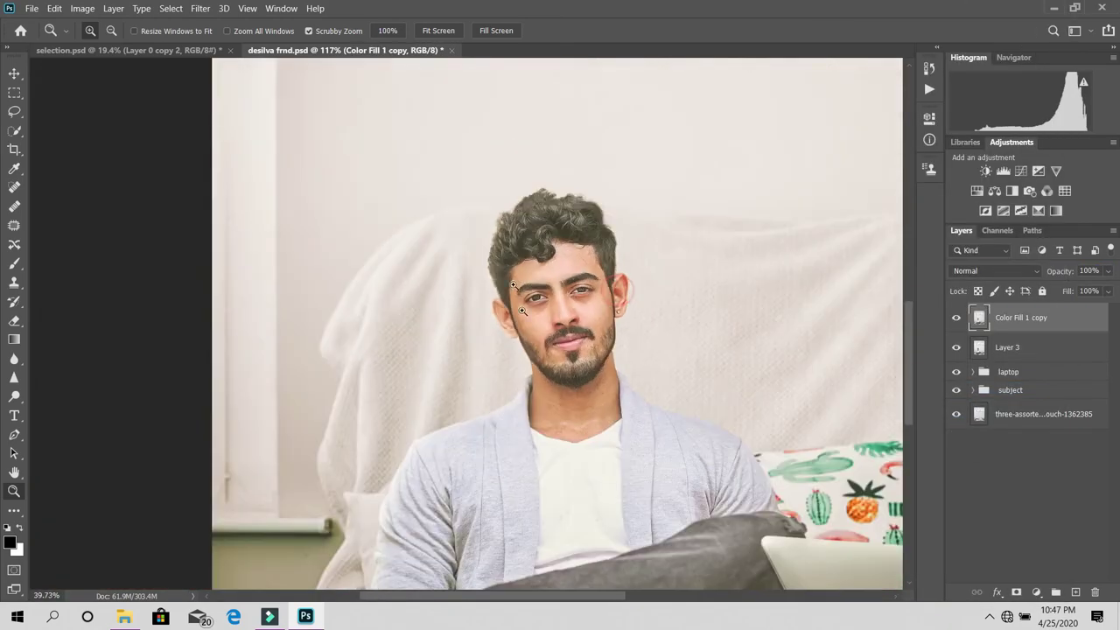
scroll(523, 310, "down", 3)
right_click(559, 256)
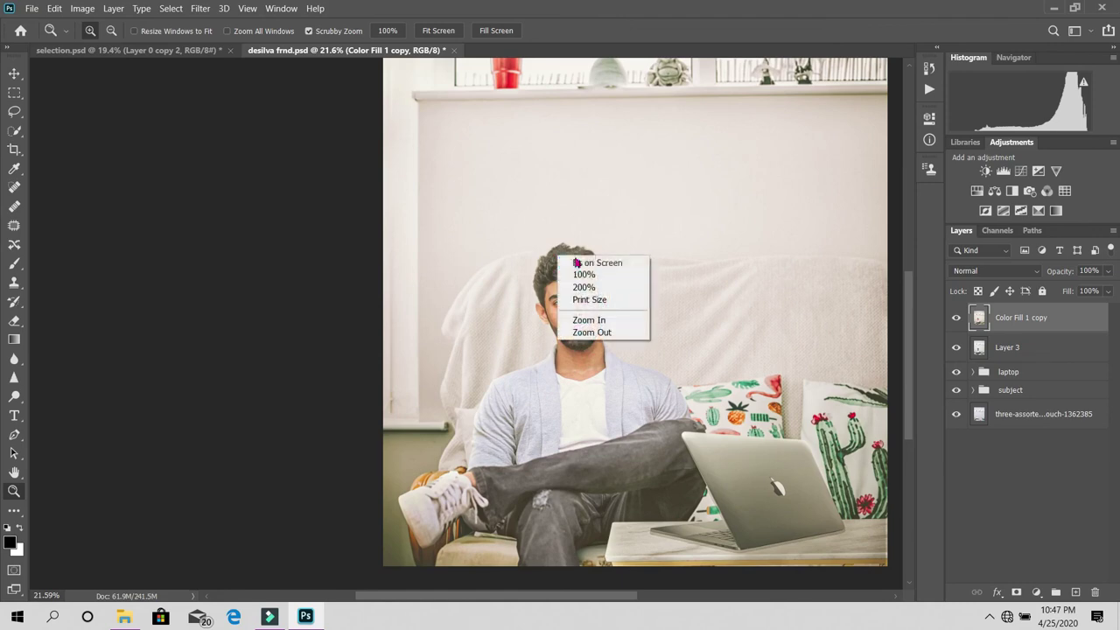
left_click(578, 260)
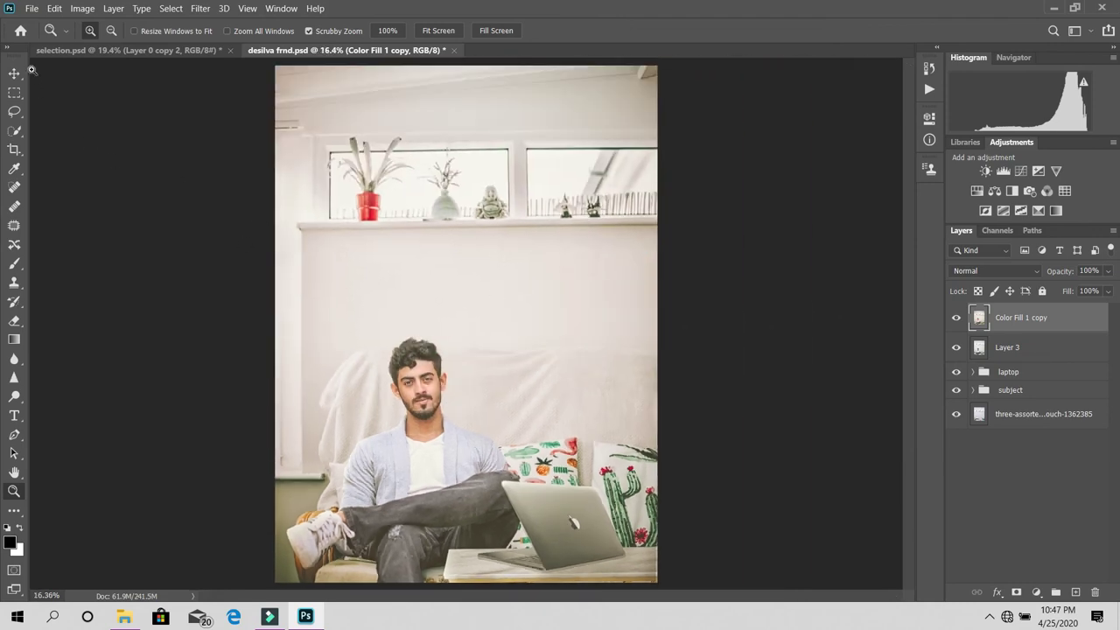
left_click(30, 9)
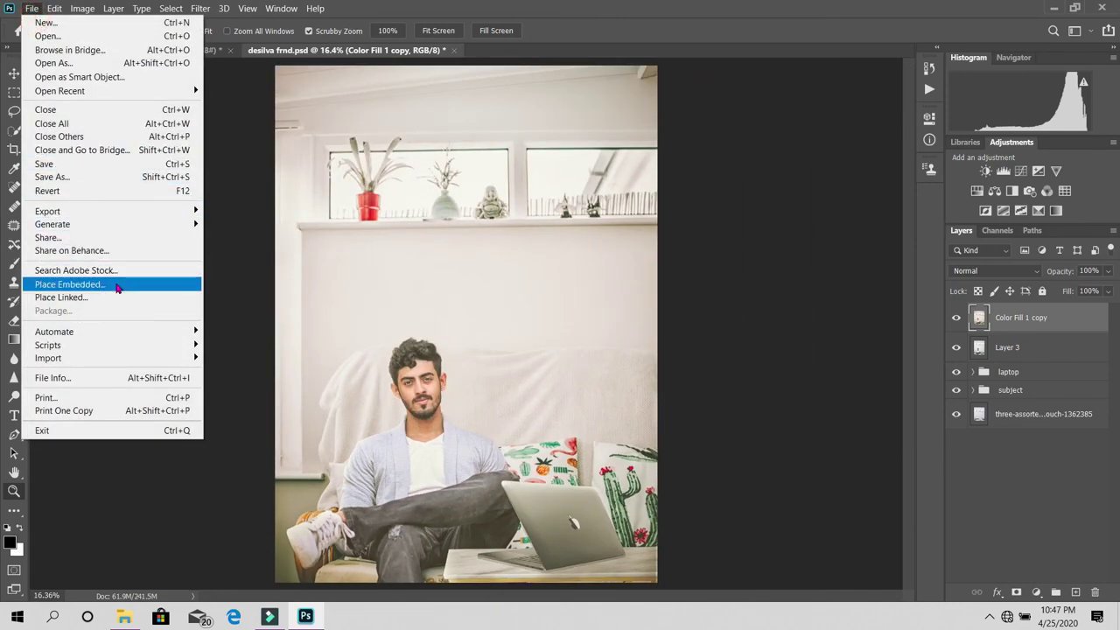
- Place the Untitled-122 logo from the logo folder, enlarged in the top-right corner
left_click(70, 285)
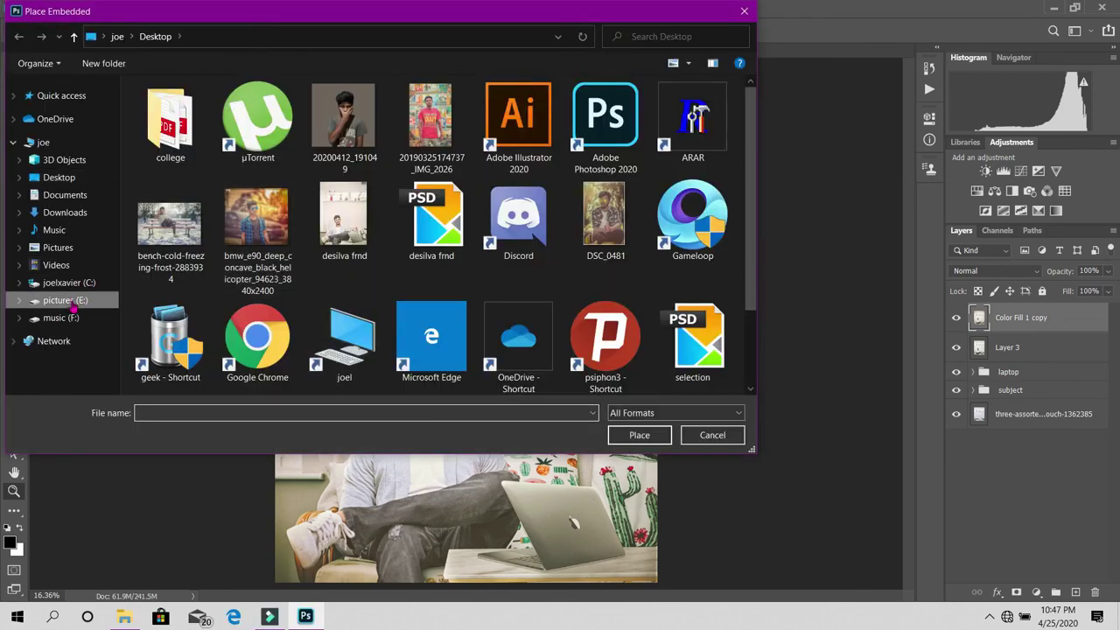
left_click(73, 302)
double_click(444, 219)
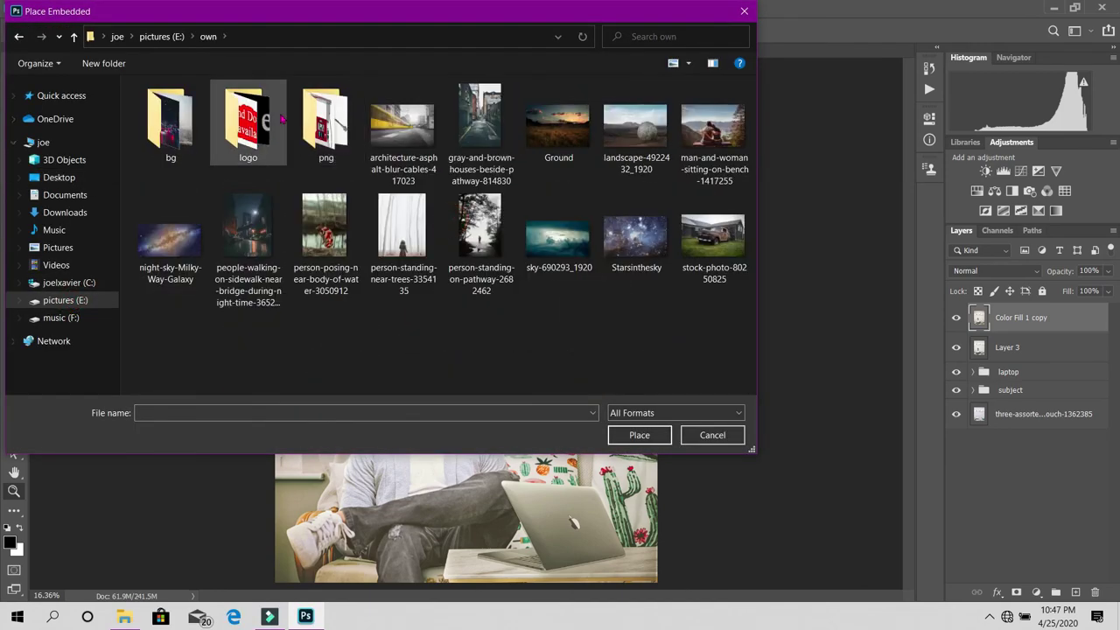
double_click(247, 122)
double_click(165, 326)
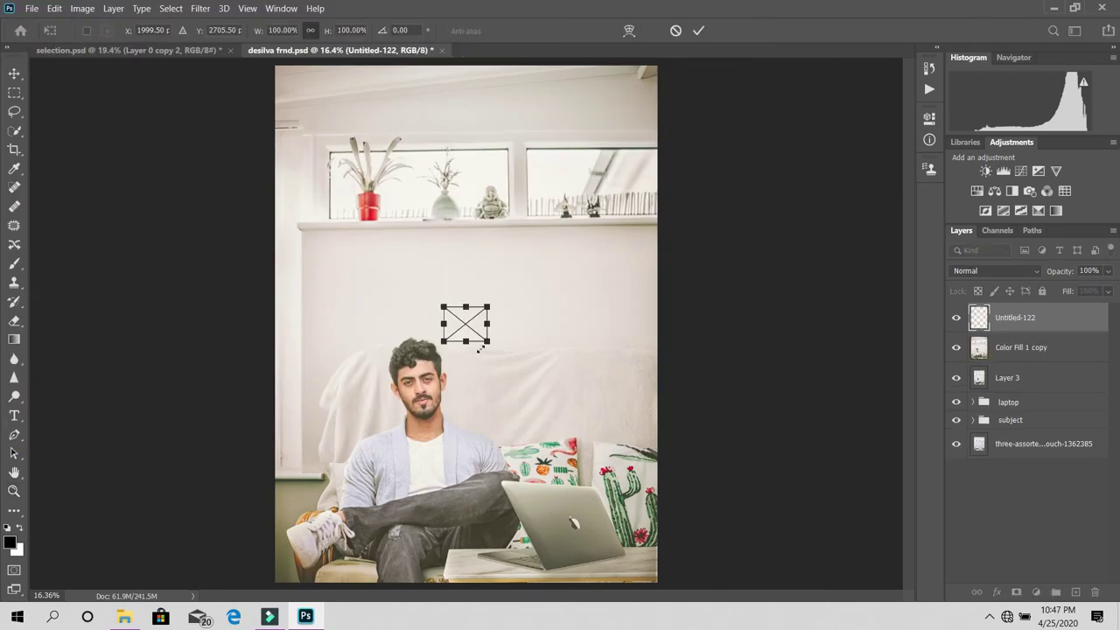
mouse_move(465, 324)
left_mouse_down()
mouse_move(617, 90)
mouse_move(697, 46)
left_mouse_up()
left_click(699, 30)
- Enlarge the logo slightly more and set it to Subtract so it shows black
left_click_drag(655, 100, 615, 449)
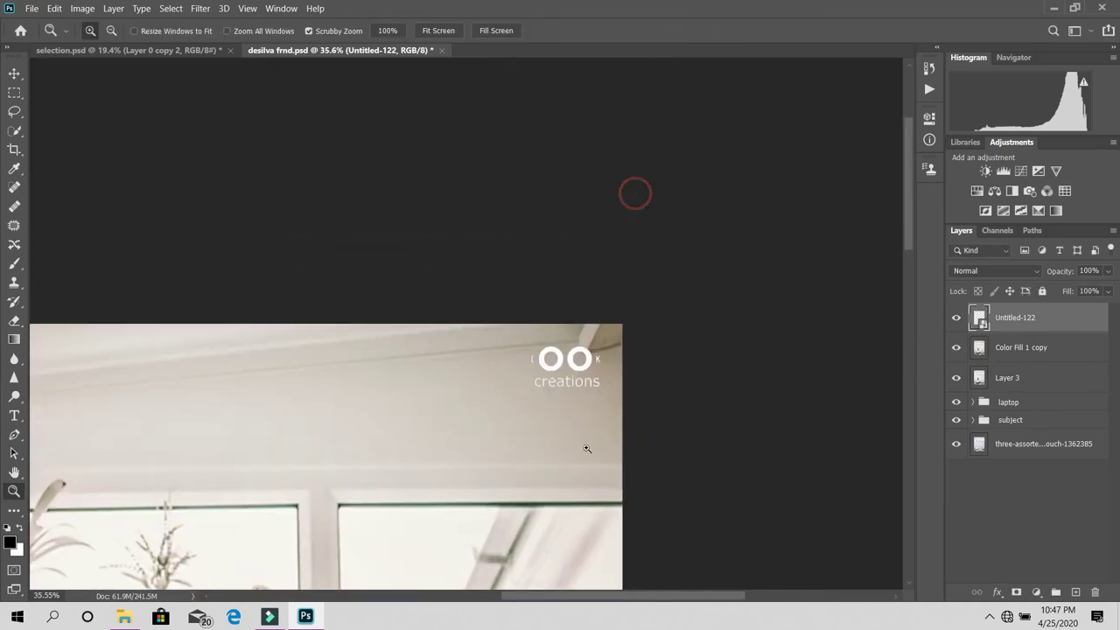
key("ctrl+t")
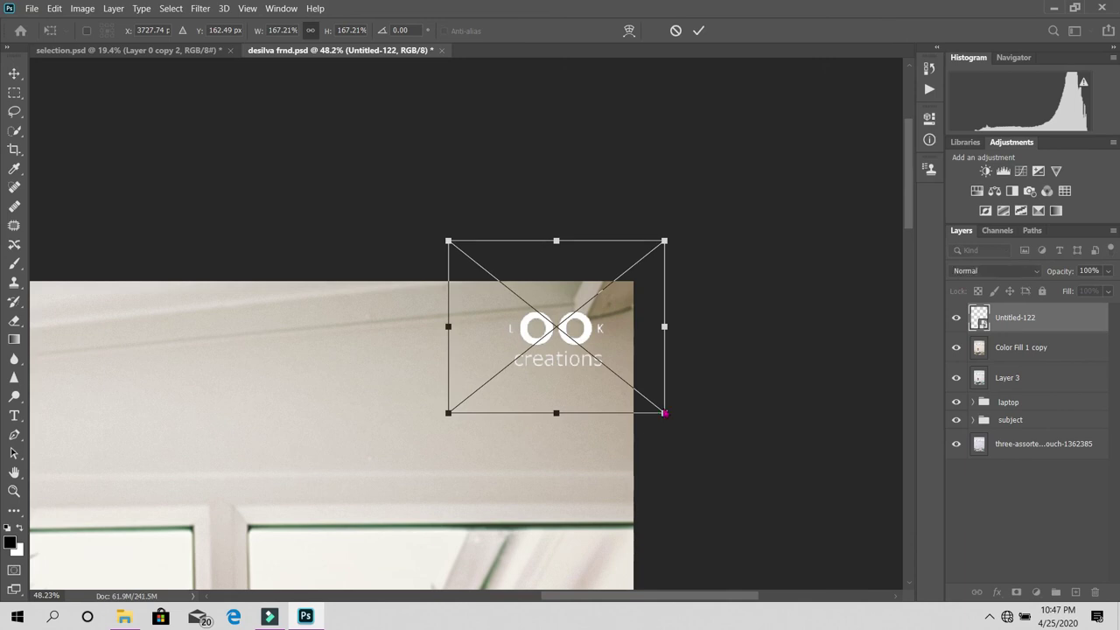
left_click_drag(661, 413, 670, 418)
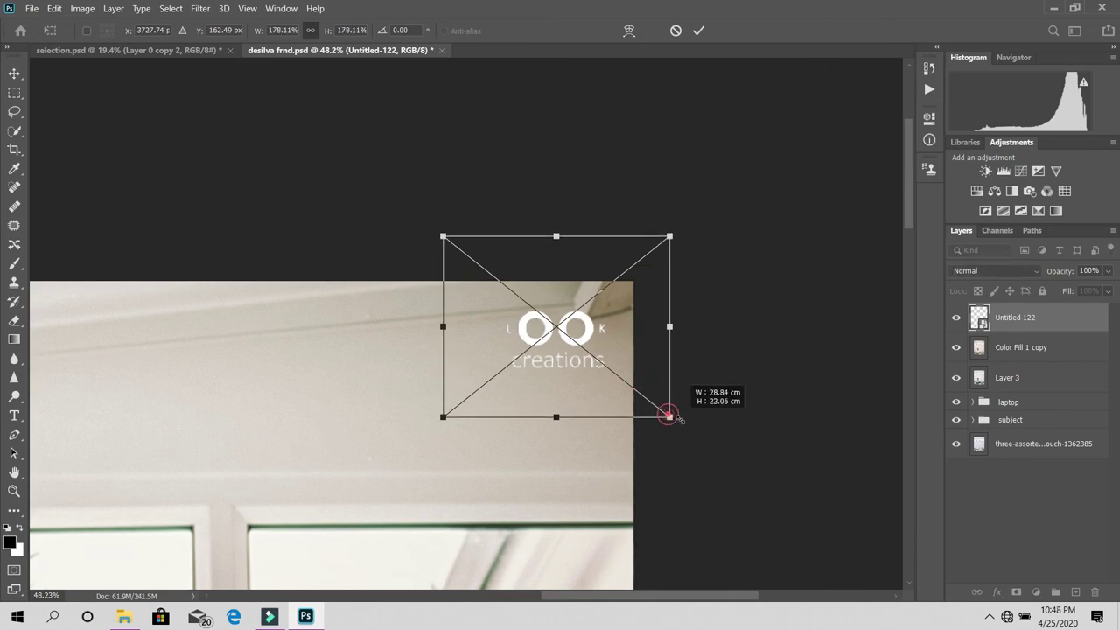
left_click(698, 30)
left_click(996, 270)
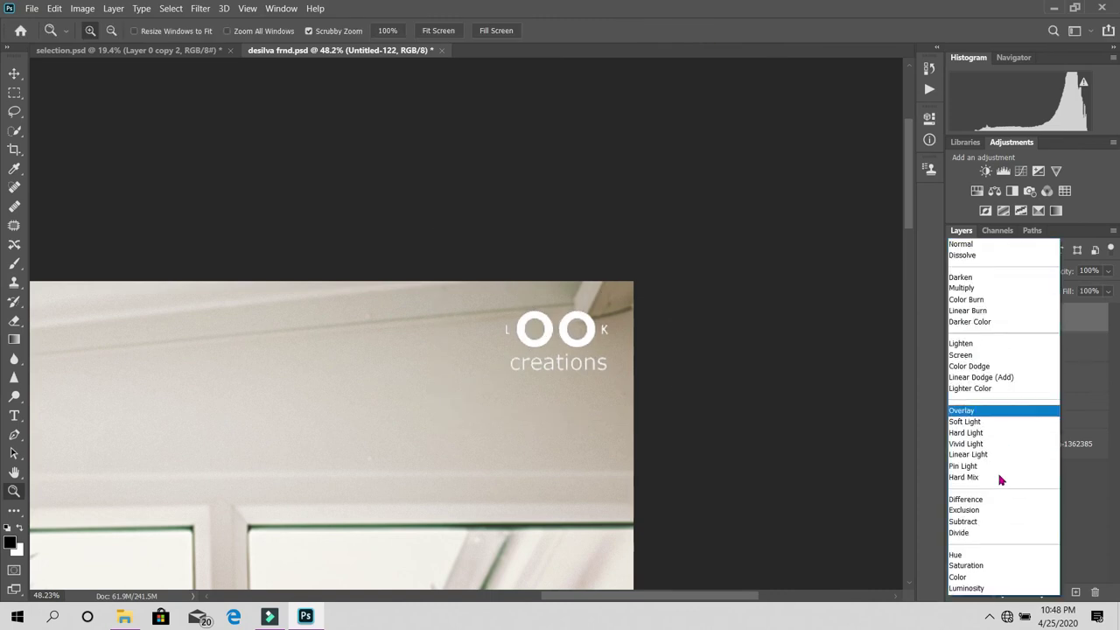
left_click(979, 528)
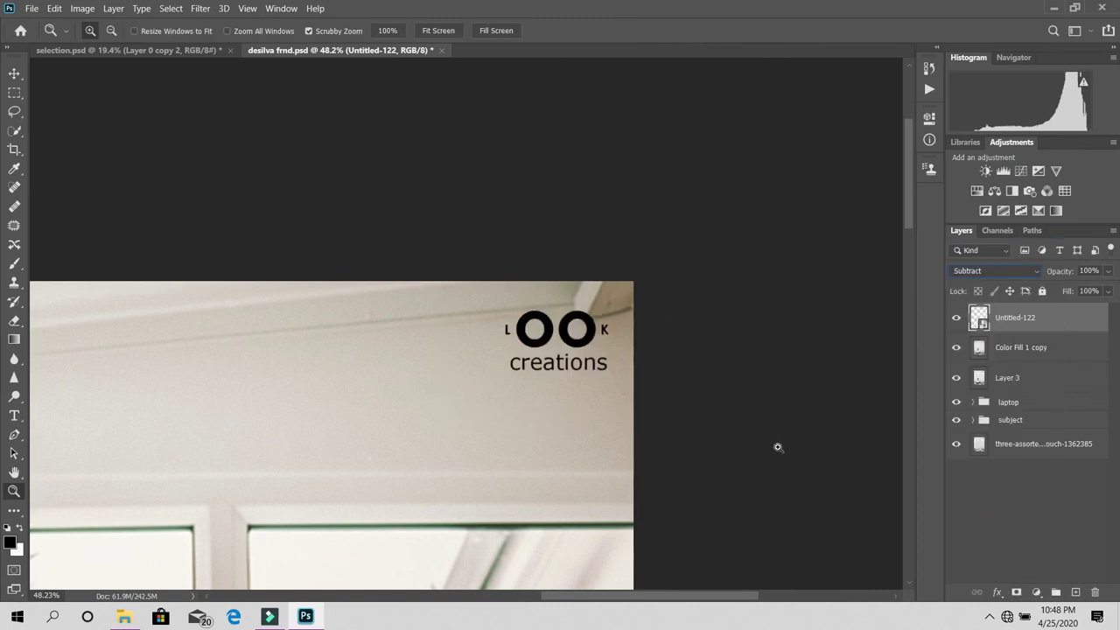
- Move the logo up and left, then zoom out to the whole image
mouse_move(562, 385)
left_mouse_down()
mouse_move(585, 334)
mouse_move(642, 320)
left_mouse_up()
left_click(15, 74)
left_click_drag(505, 399, 427, 370)
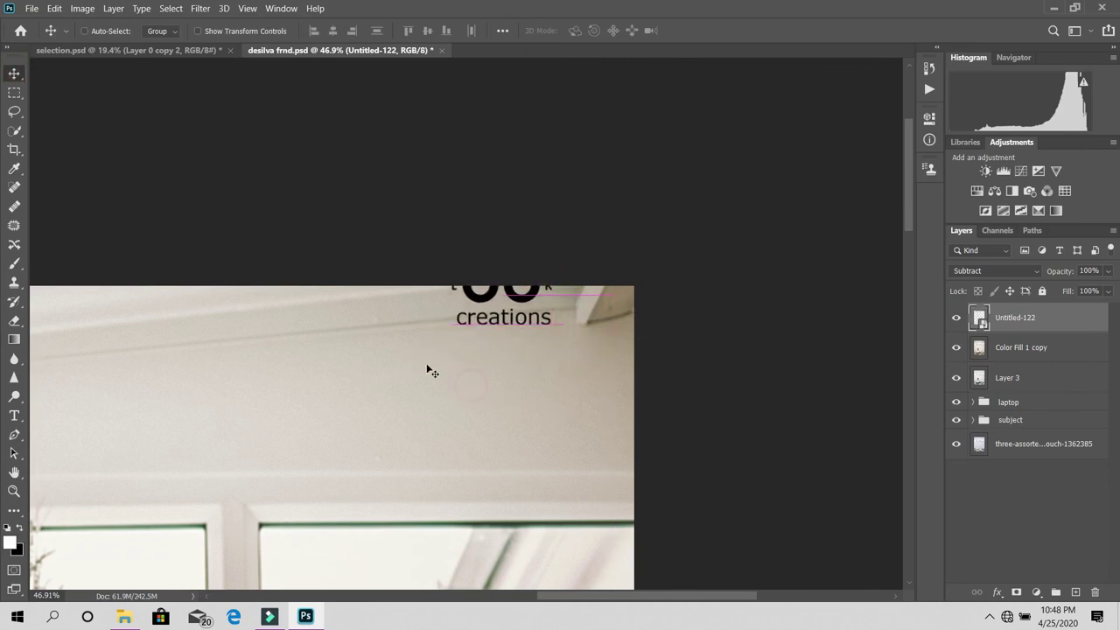
key("z")
scroll(554, 331, "down", 5)
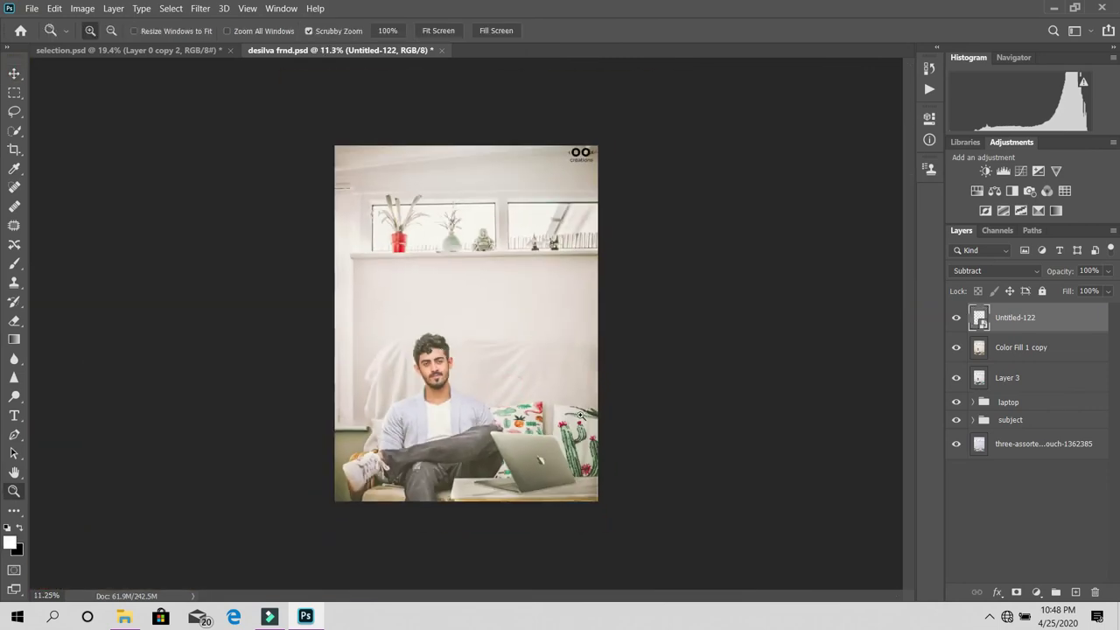
- Place the 'look creations bottom' file, enlarged along the photo's bottom-left edge
left_click(32, 8)
left_click(70, 284)
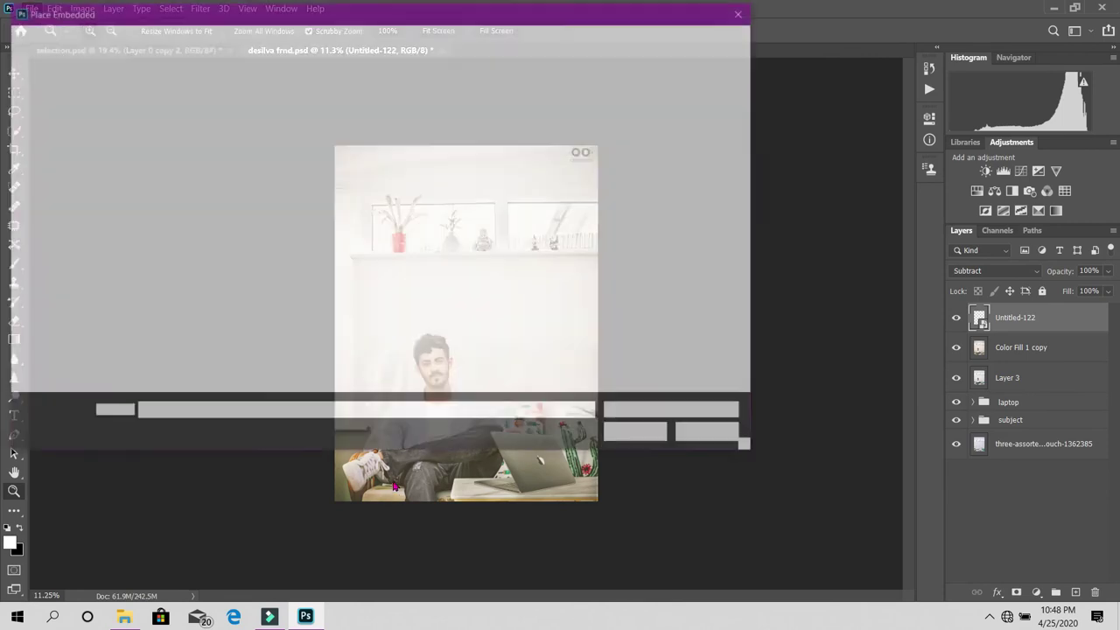
double_click(250, 223)
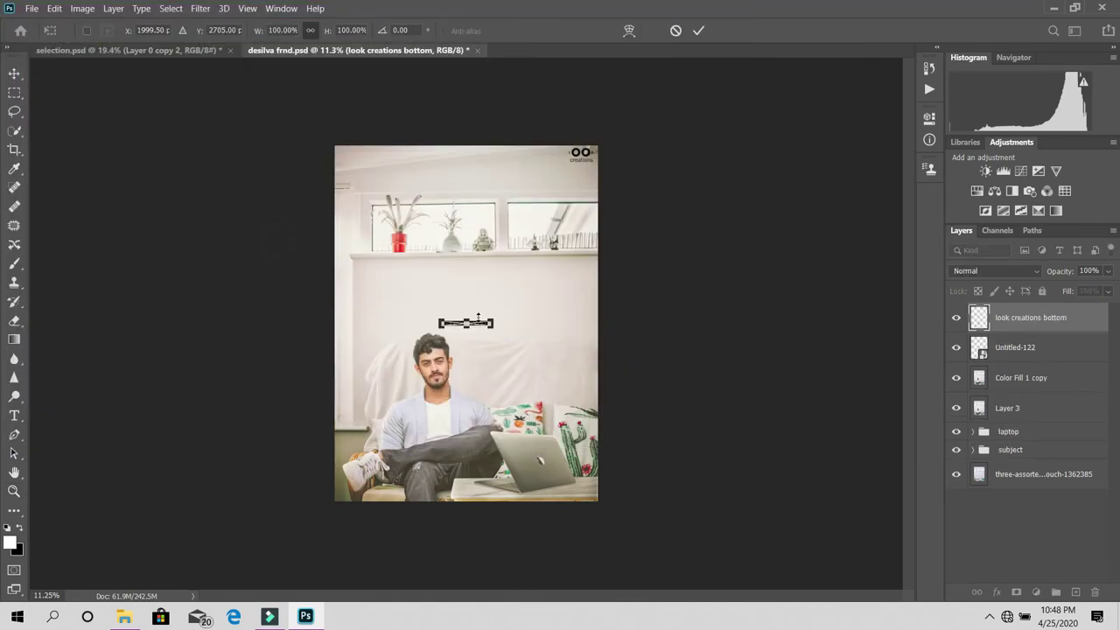
mouse_move(496, 326)
left_mouse_down()
mouse_move(514, 324)
mouse_move(409, 499)
left_mouse_up()
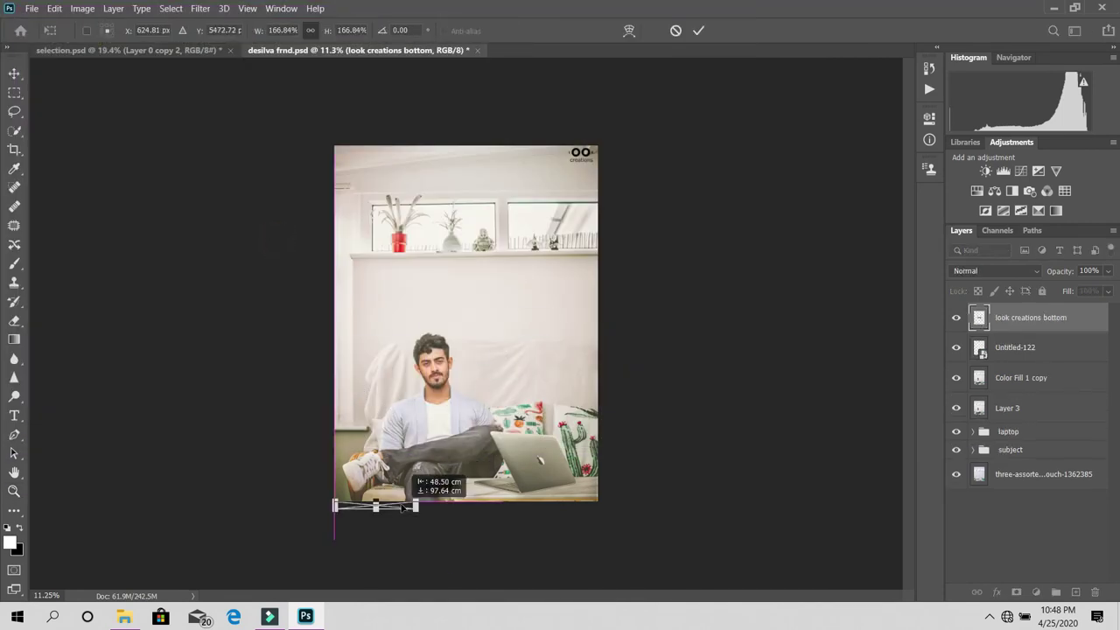
left_click(698, 30)
key("z")
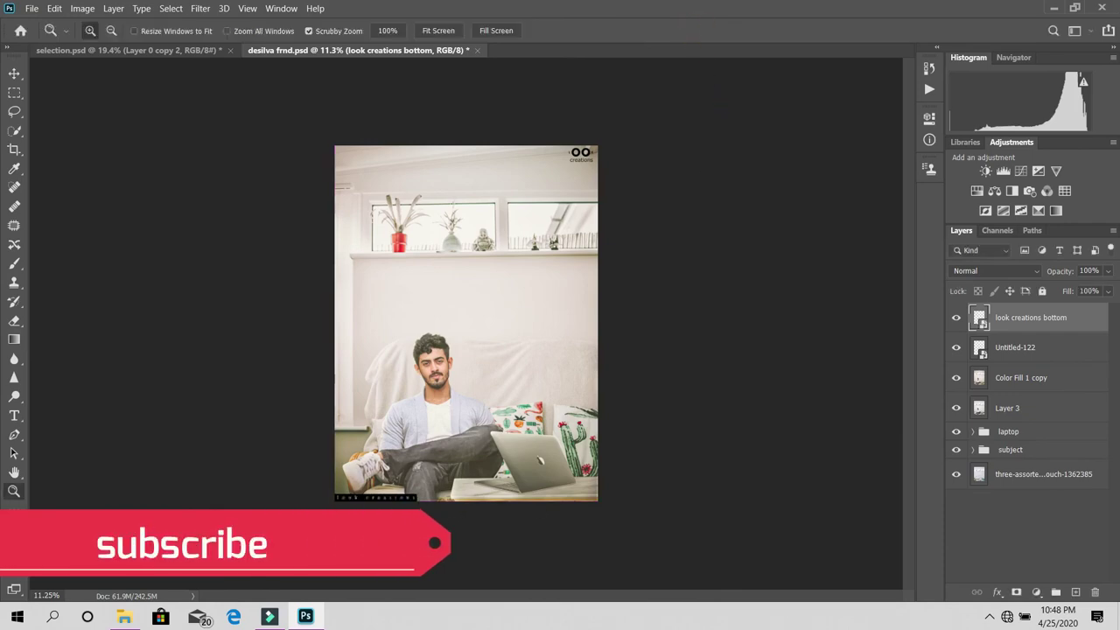
left_click_drag(361, 501, 435, 512)
left_click(435, 512)
- Set the text layer to Subtract and resize it to about 136%
left_click(996, 270)
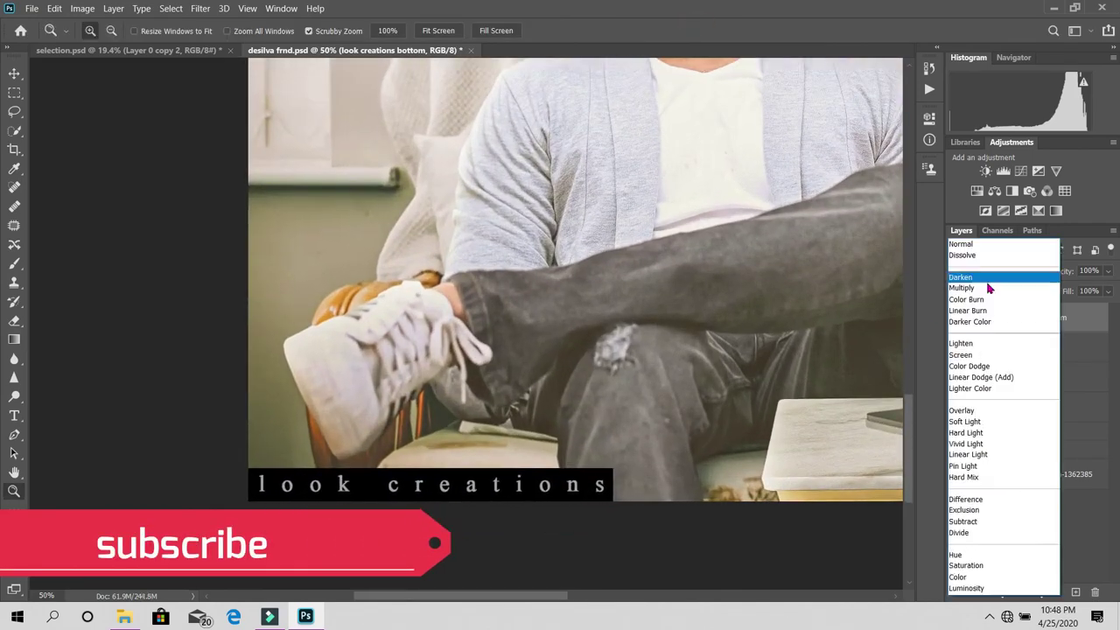
left_click(983, 521)
key("ctrl+t")
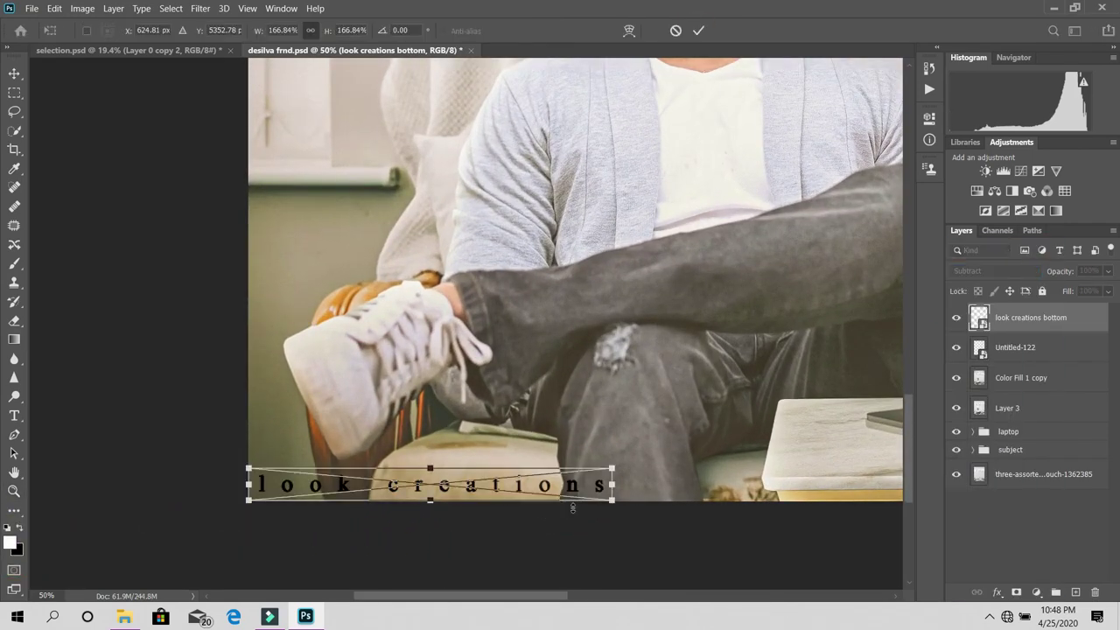
left_click_drag(616, 469, 617, 464)
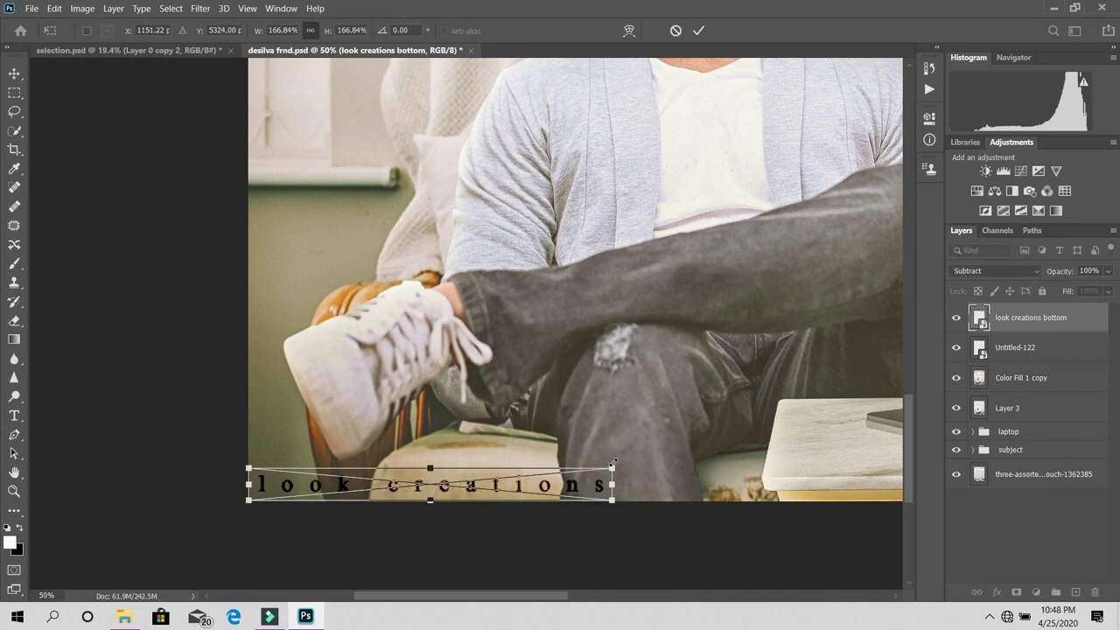
key("ctrl+z")
left_click(677, 33)
key("ctrl+t")
left_click_drag(612, 467, 578, 471)
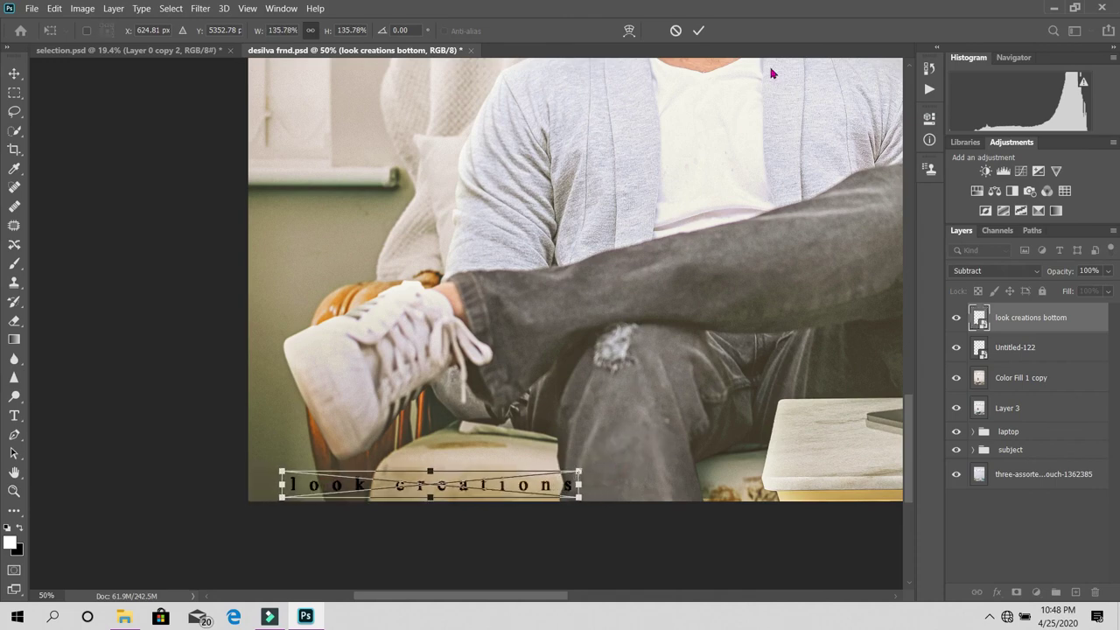
left_click(699, 32)
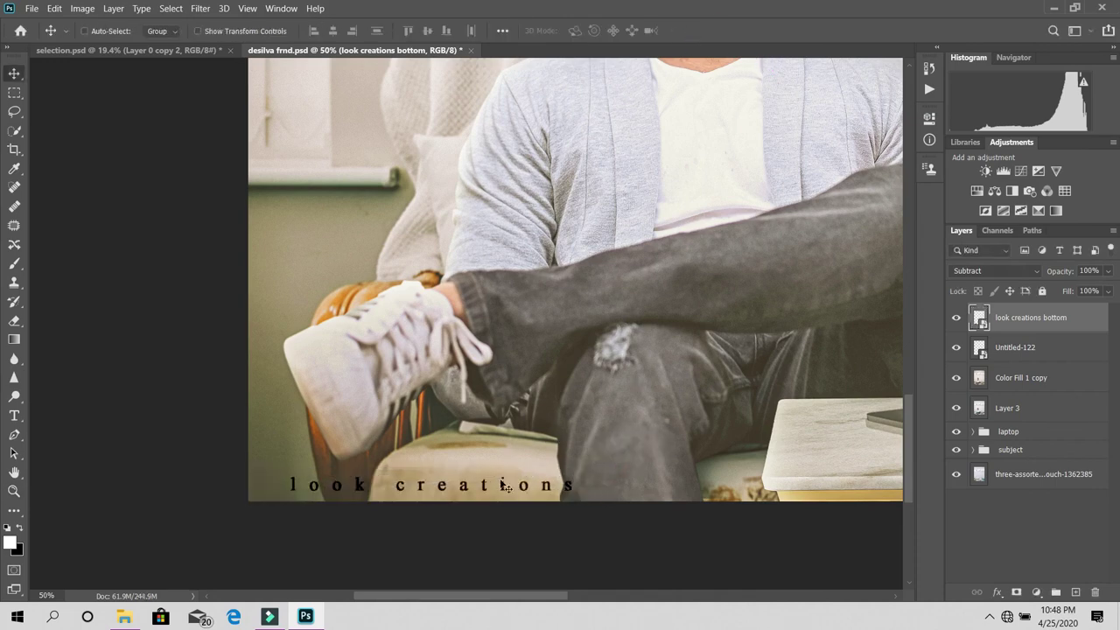
- Nudge the text left, swap foreground and background colours, and select the top-right logo layer
left_click_drag(504, 486, 480, 486)
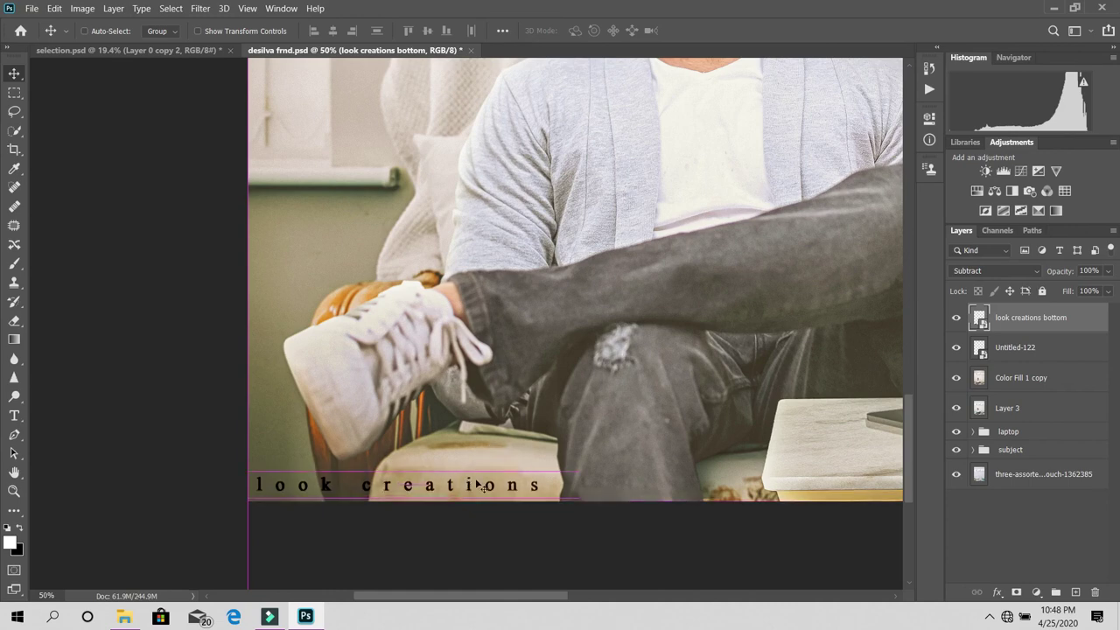
key("x")
key("z")
left_click_drag(544, 384, 503, 371)
left_click(1037, 348, "shift")
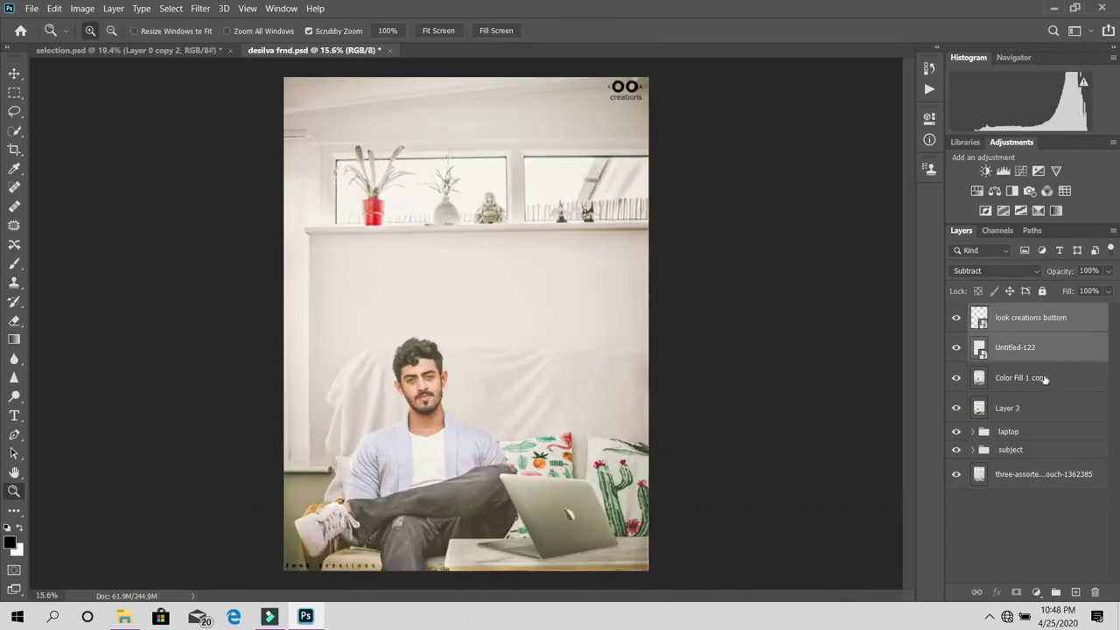
- Merge the logo, bottom text and Color Fill 1 copy into one layer, and hide Layer 3
left_click(1043, 378, "shift")
right_click(1041, 378)
left_click(927, 431)
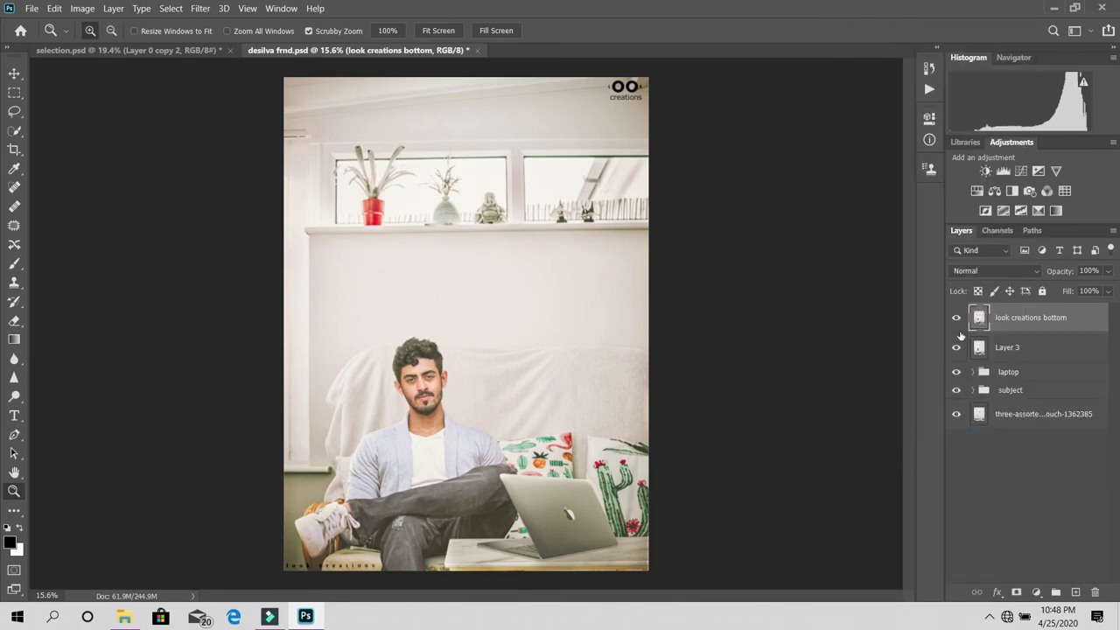
left_click(957, 335)
- Toggle the merged layer and compare it with the original couch photo in selection.psd
left_click(956, 322)
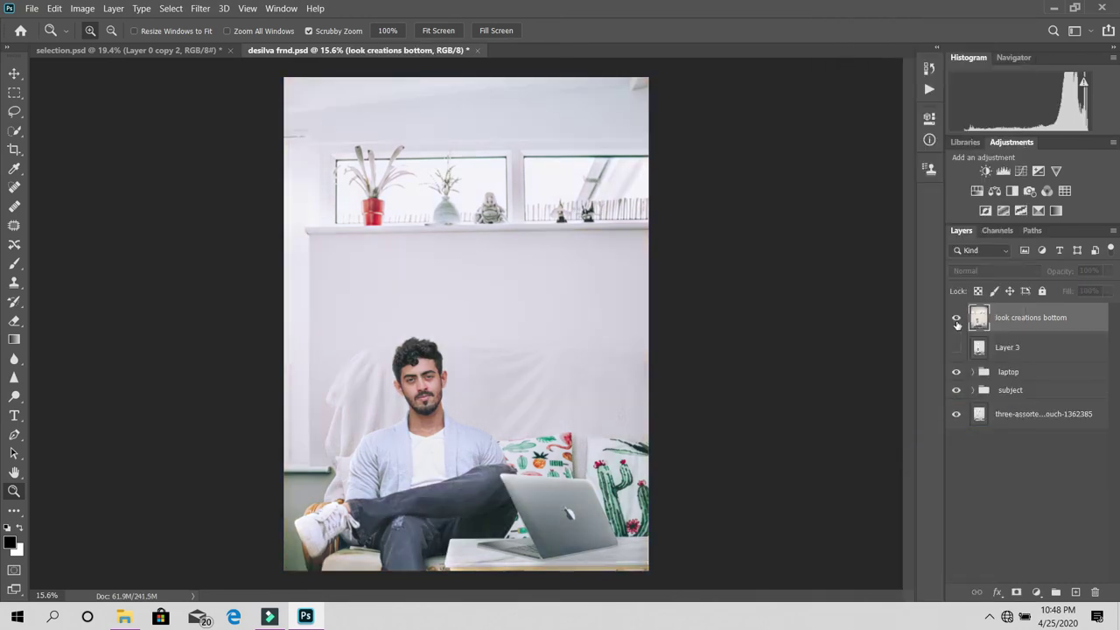
left_click(458, 318)
left_click(450, 308, "alt")
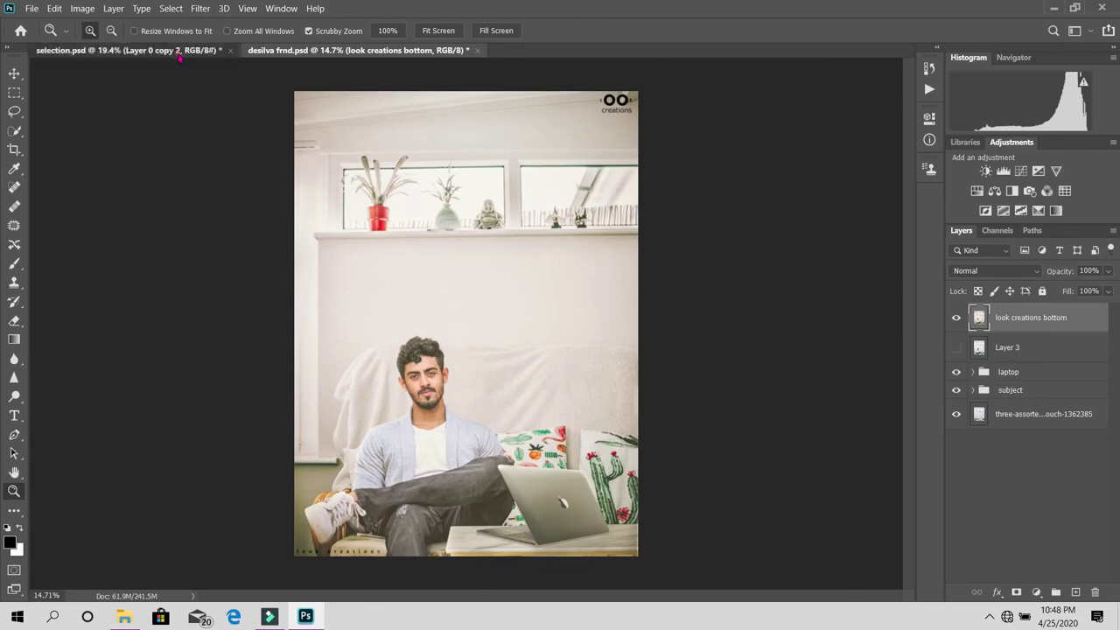
left_click(131, 50)
left_click(956, 358)
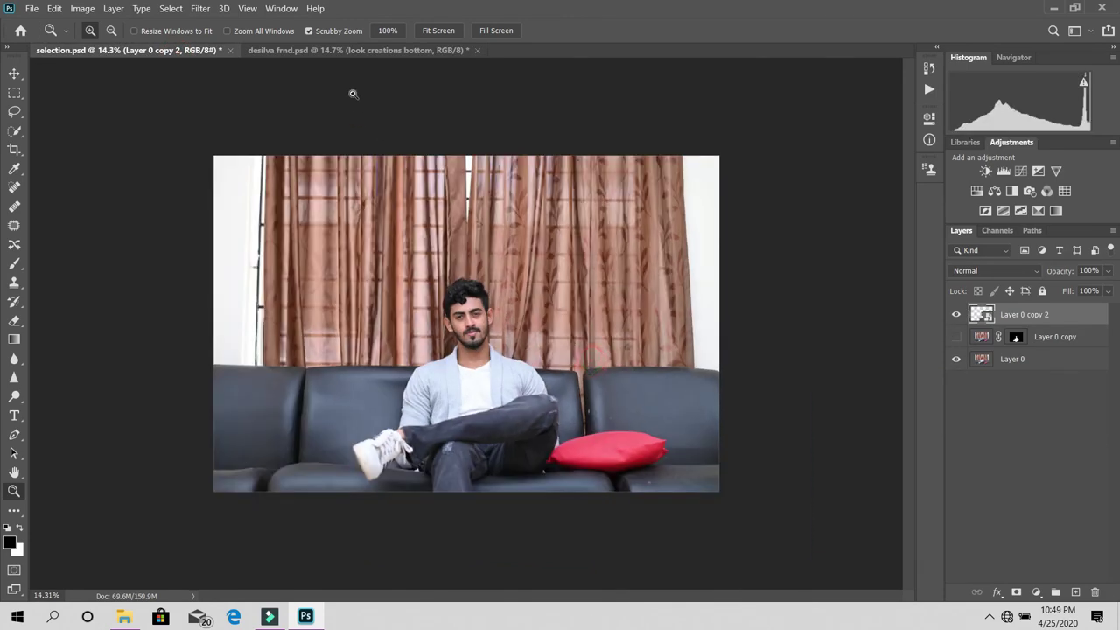
left_click(337, 50)
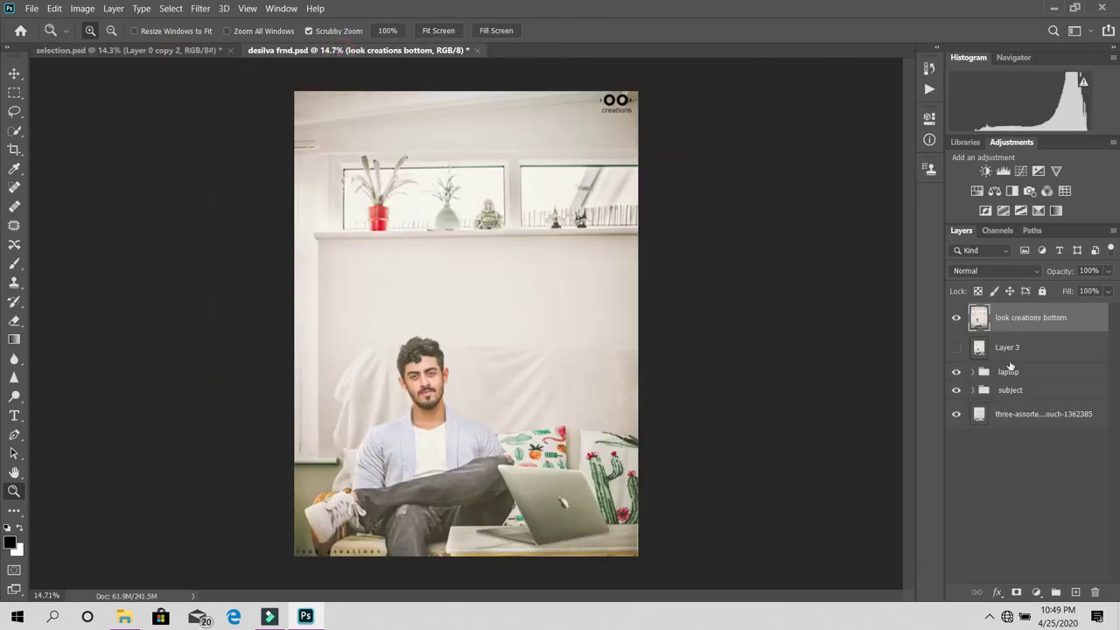